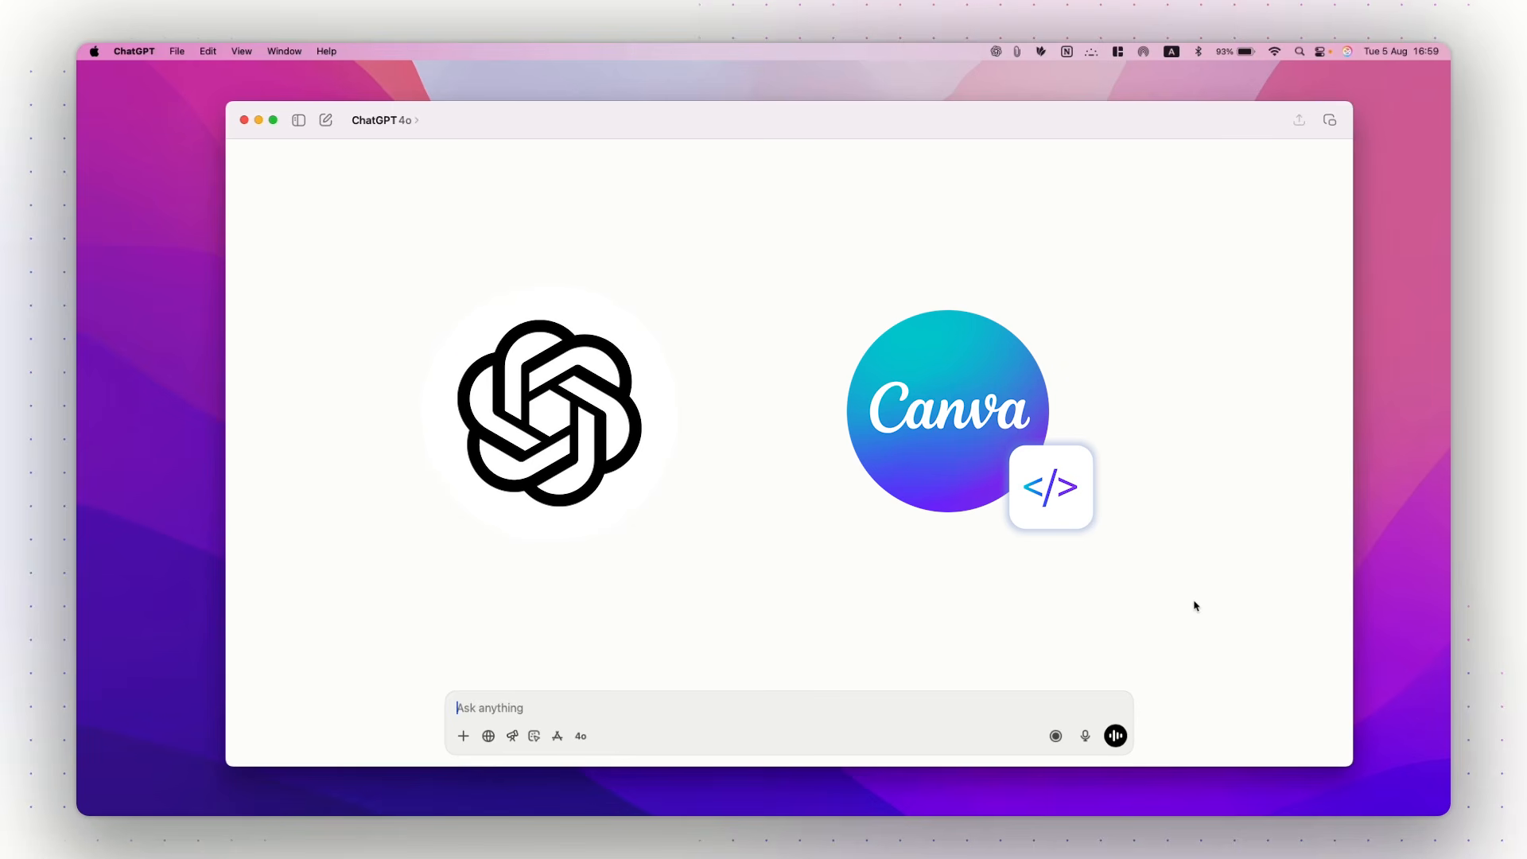
Step: Ask for a landing page structure for a SaaS explainer and demo video service with Basic €1,195, Premium €2,150 and Sponsored Video (TBD) packages
click(464, 710)
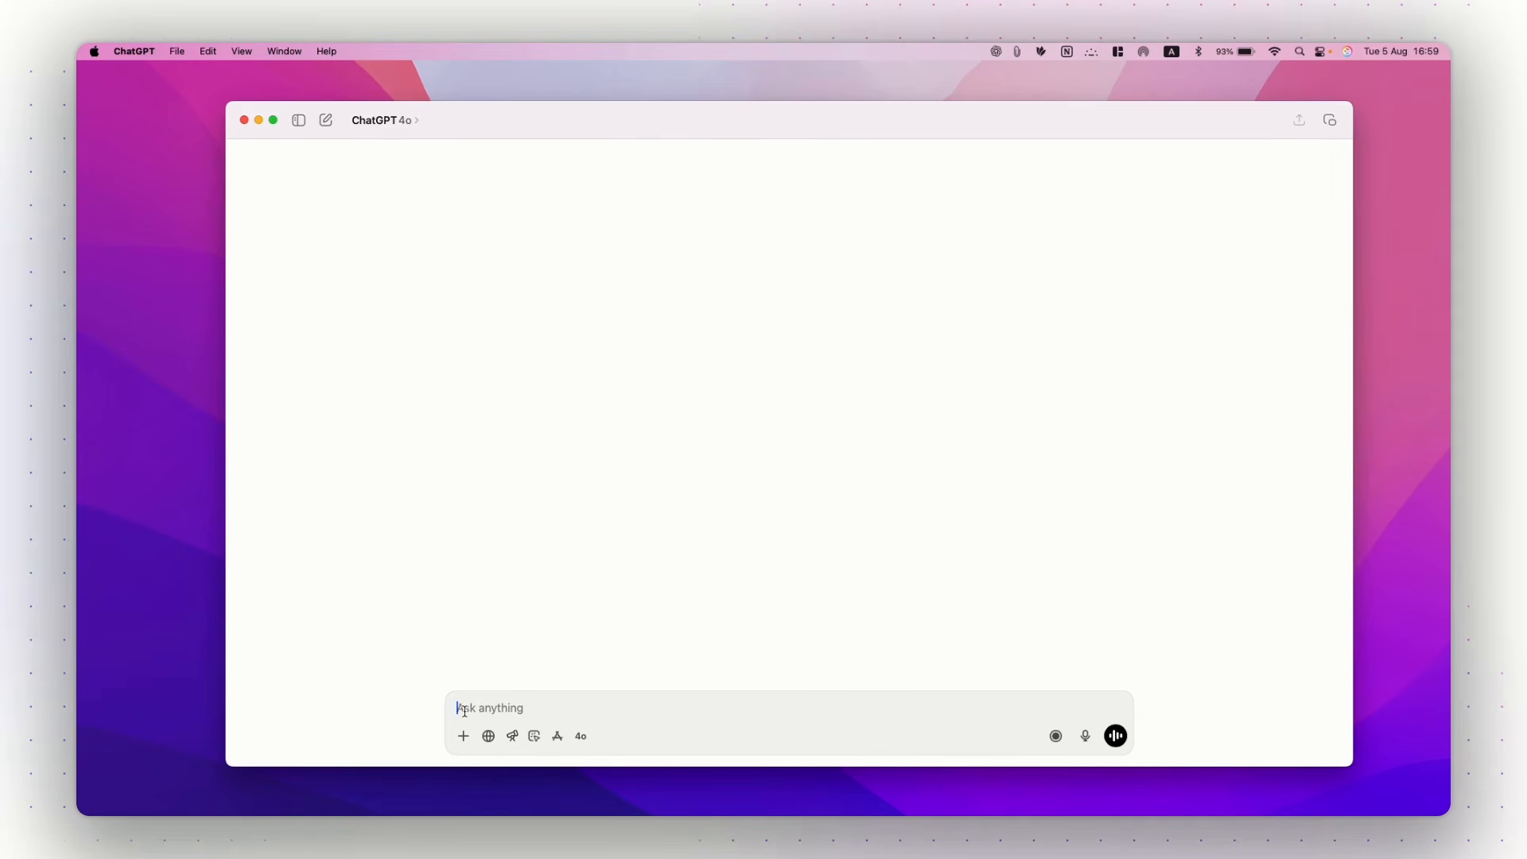
text(I want to create a landing page for an as-a-service business where I’m selling explainer and demo videos for SaaS products and web apps. I need your help planning the landing page structure and writing the website content. Here’s what I’m offering:  3 Packages:  1. Basic Package – €1,195 • Up to 5 minutes, 2 screens, 1 revision  2. Premium Package – €2,150 • Up to 10 minutes, 5 screens, 3 revisions  3. Sponsored Video (TBD) • Brand Deal on YouTube – custom collaboration via form  First, based on similar websites that offer services like this, and on the packages I’m offering, suggest the structure of the landing page. Then we’ll work on the content for each section.)
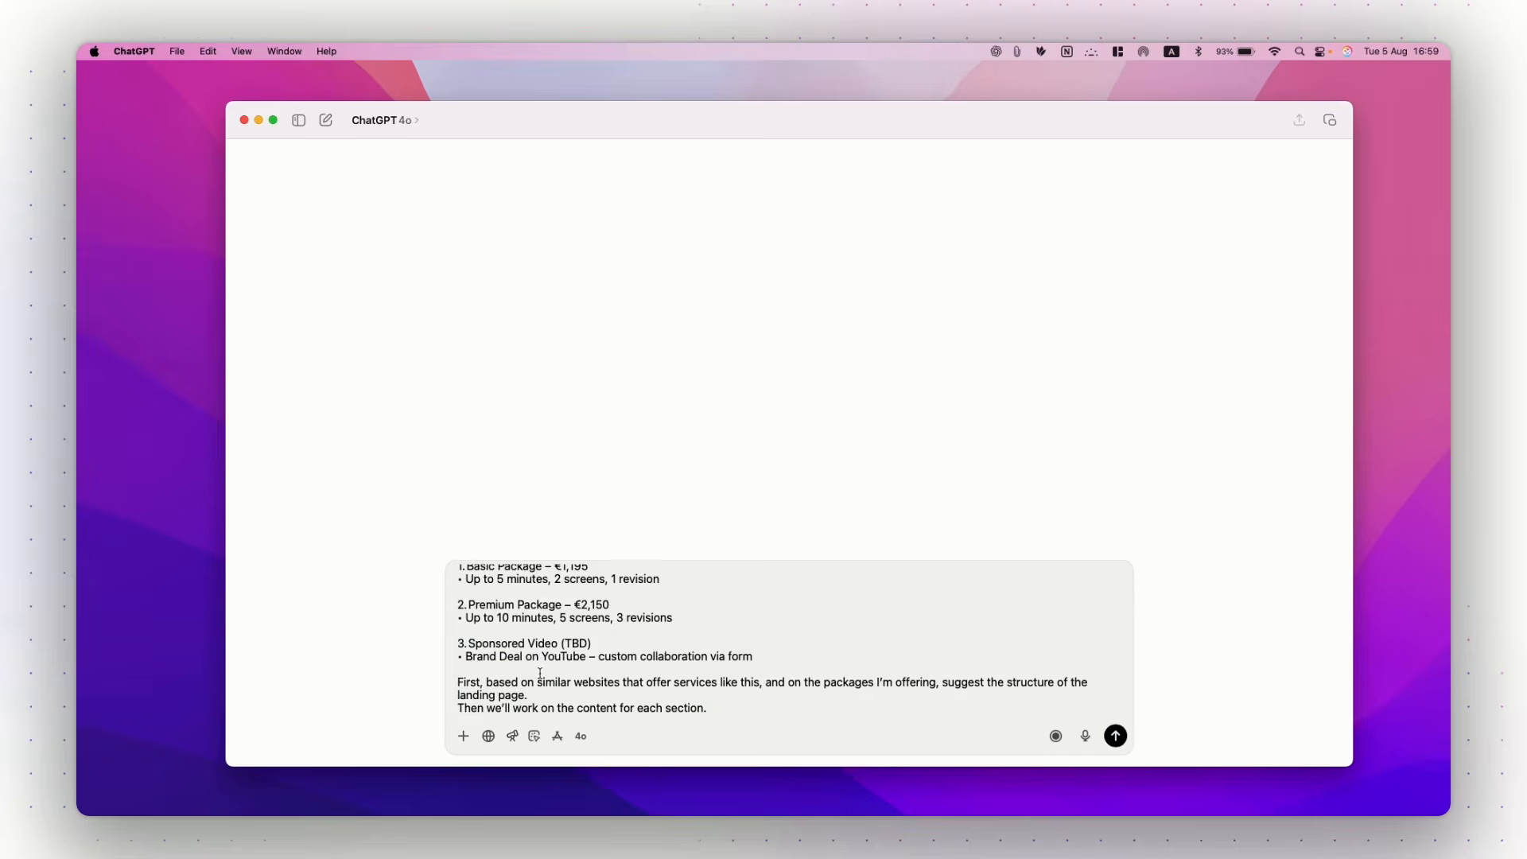
scroll(540, 674, up, 5)
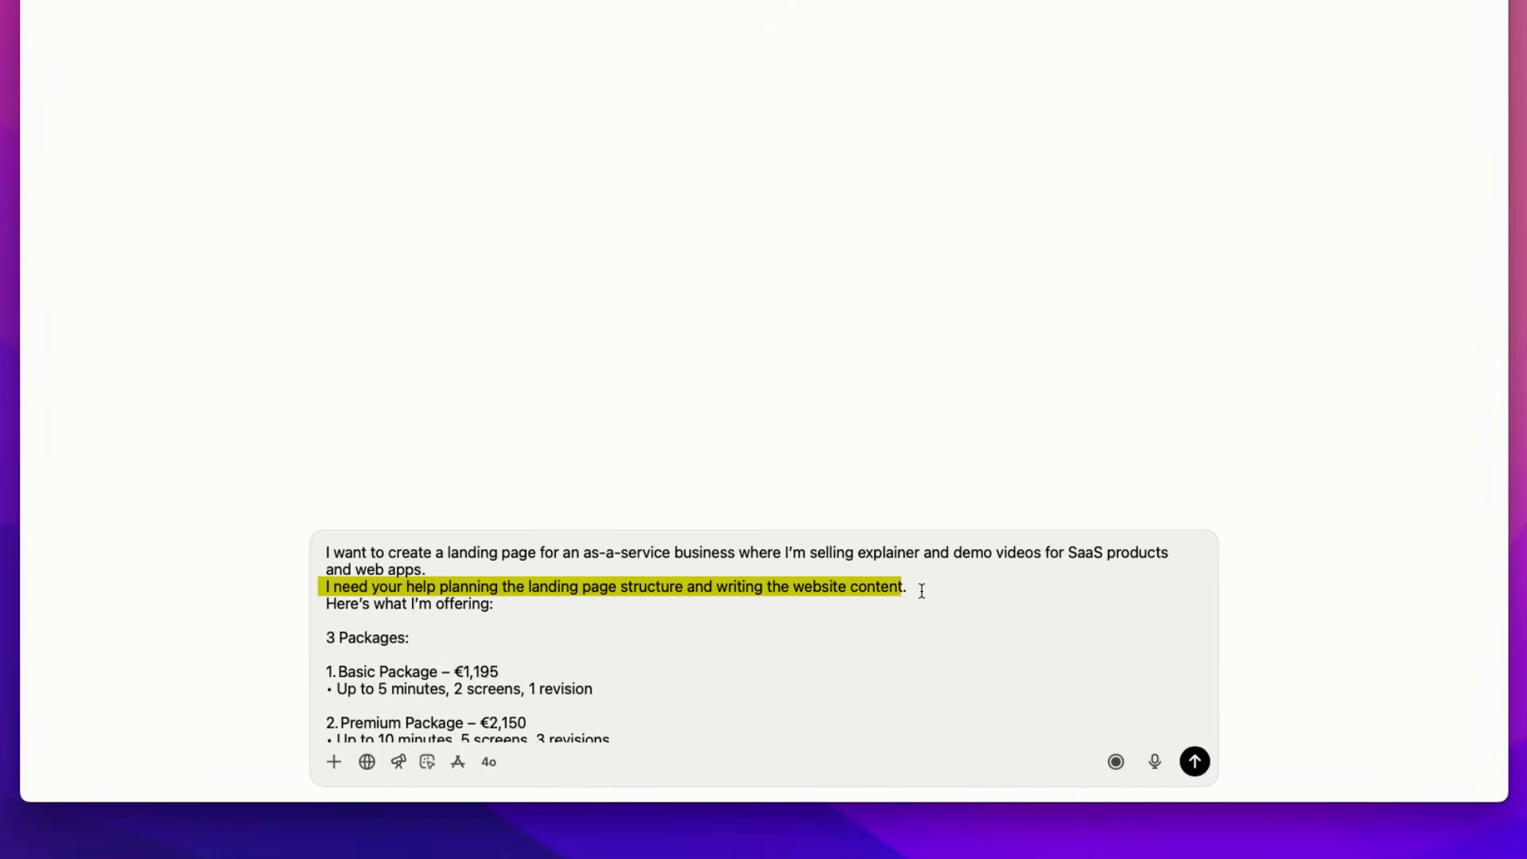
scroll(921, 589, down, 5)
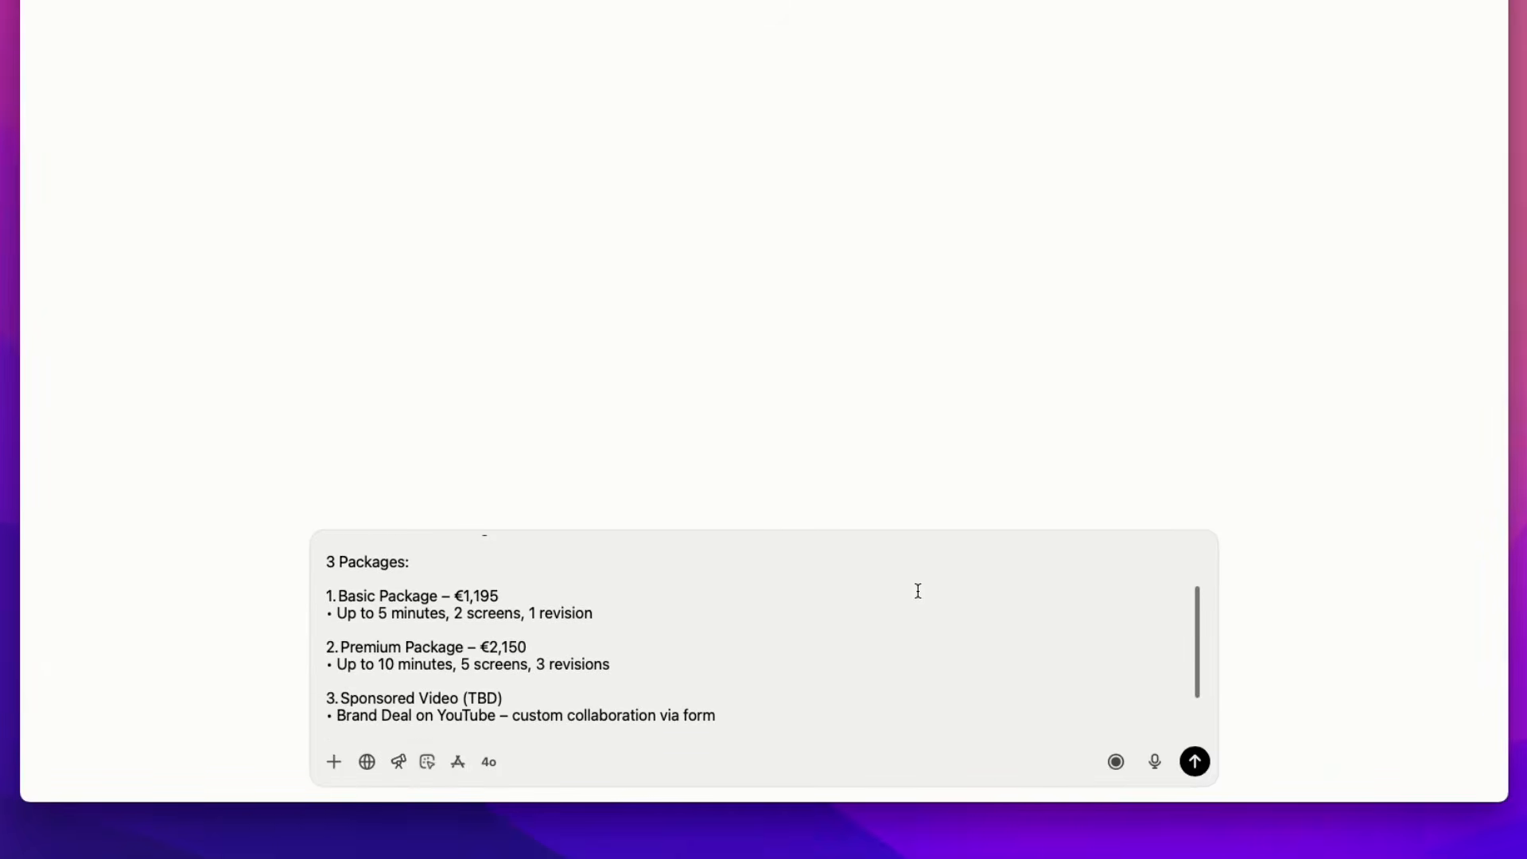
scroll(536, 613, down, 2)
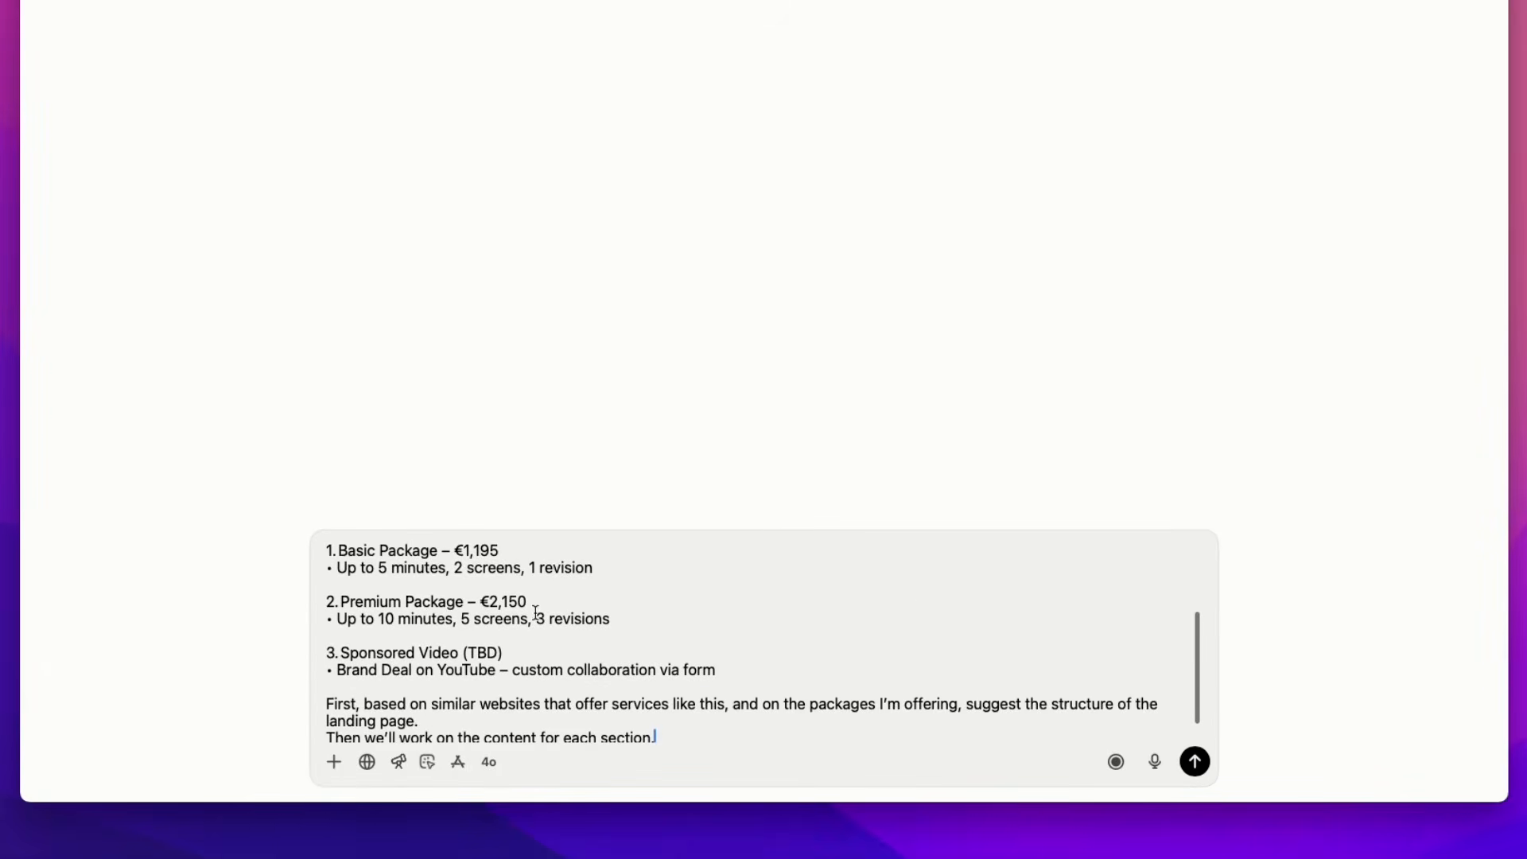
scroll(549, 634, down, 1)
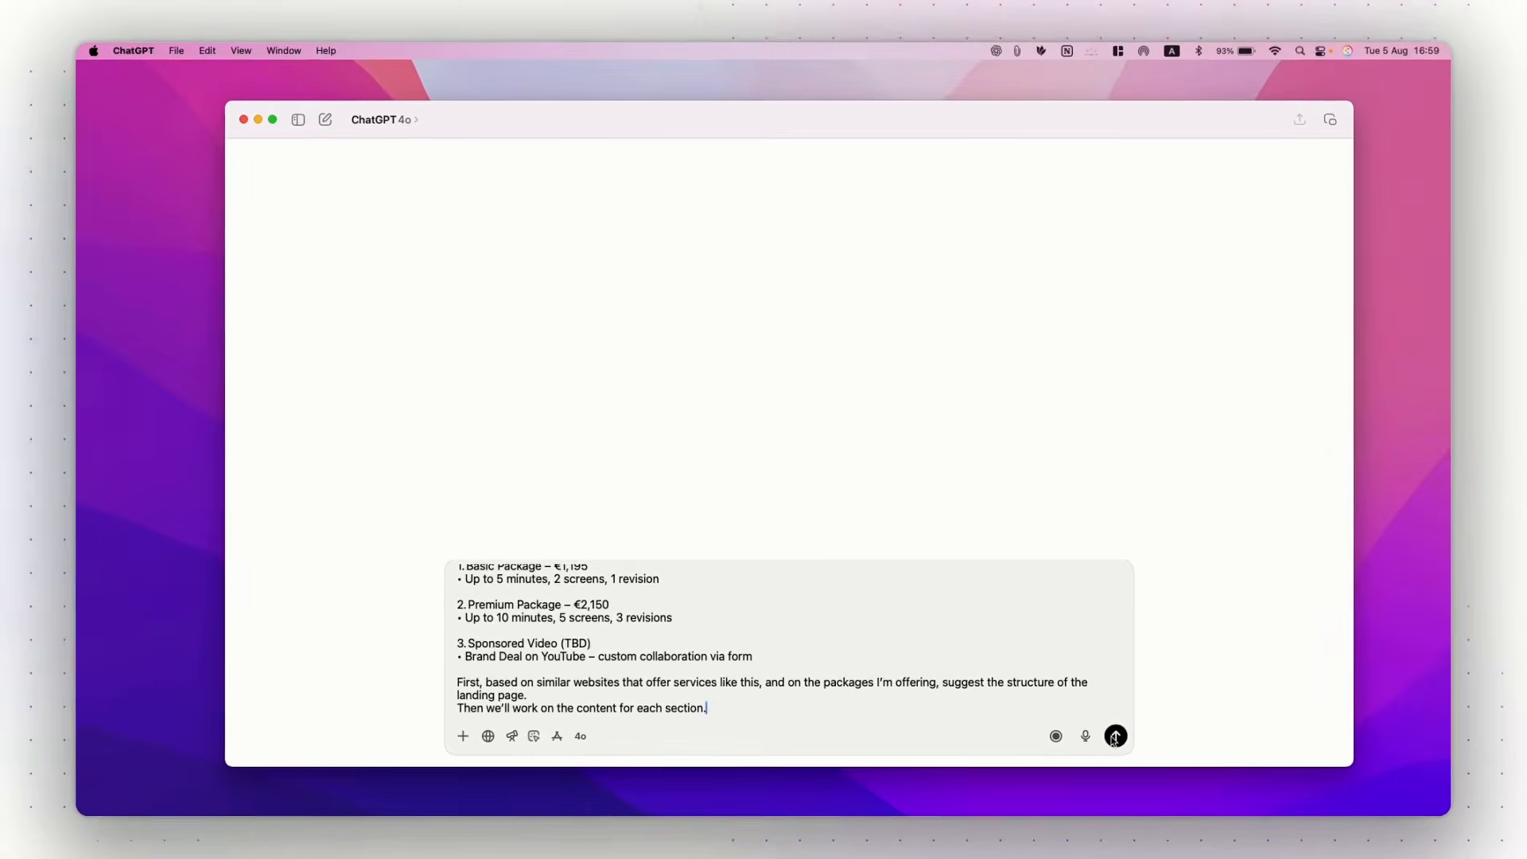
click(1195, 761)
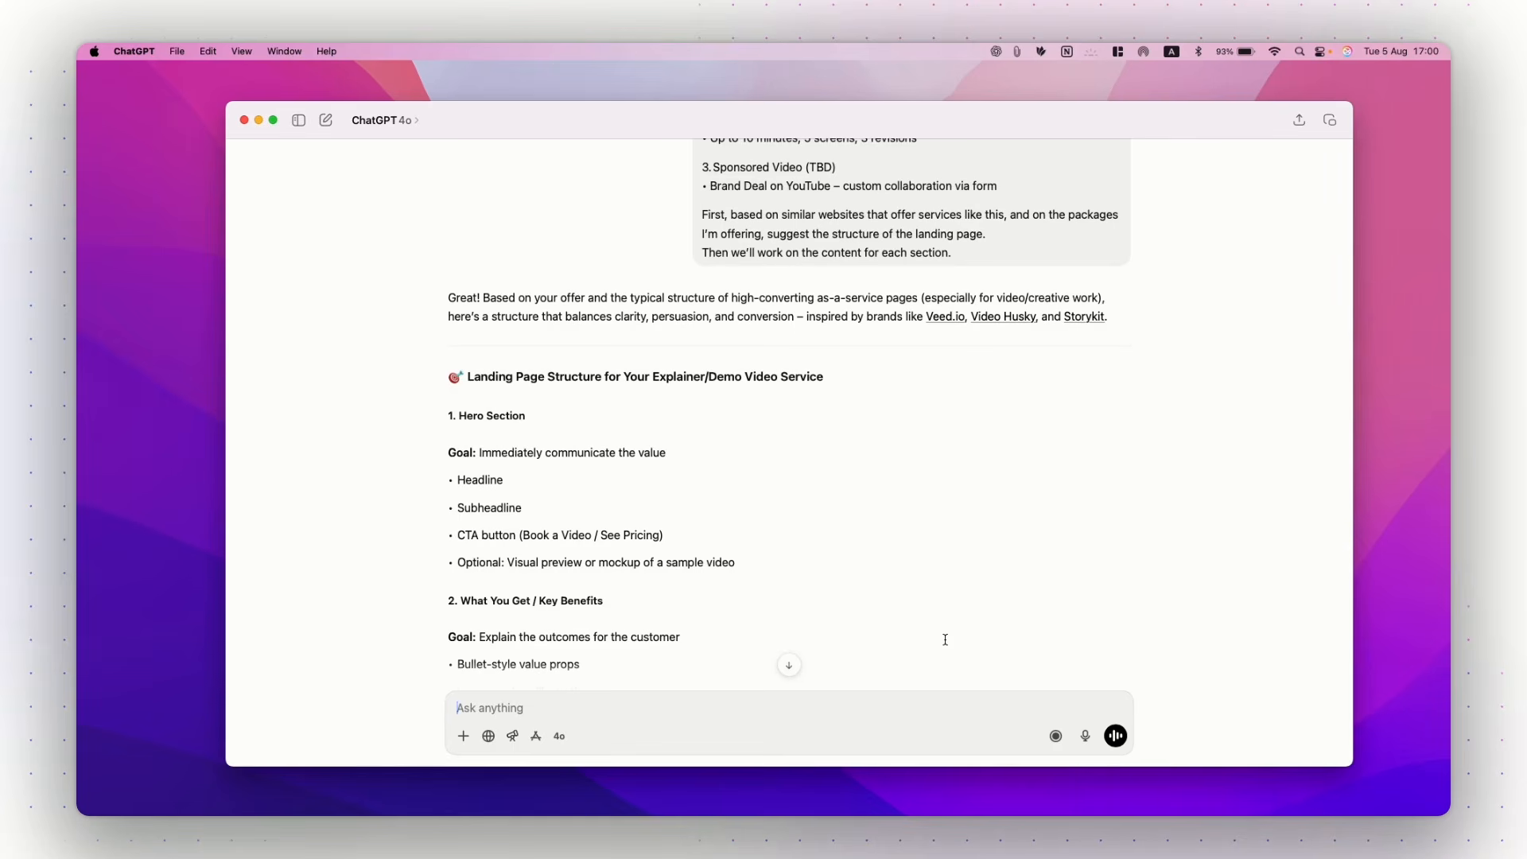
Step: Review the suggested landing page structure section by section, from the hero section through to the final call to action
scroll(750, 497, down, 2)
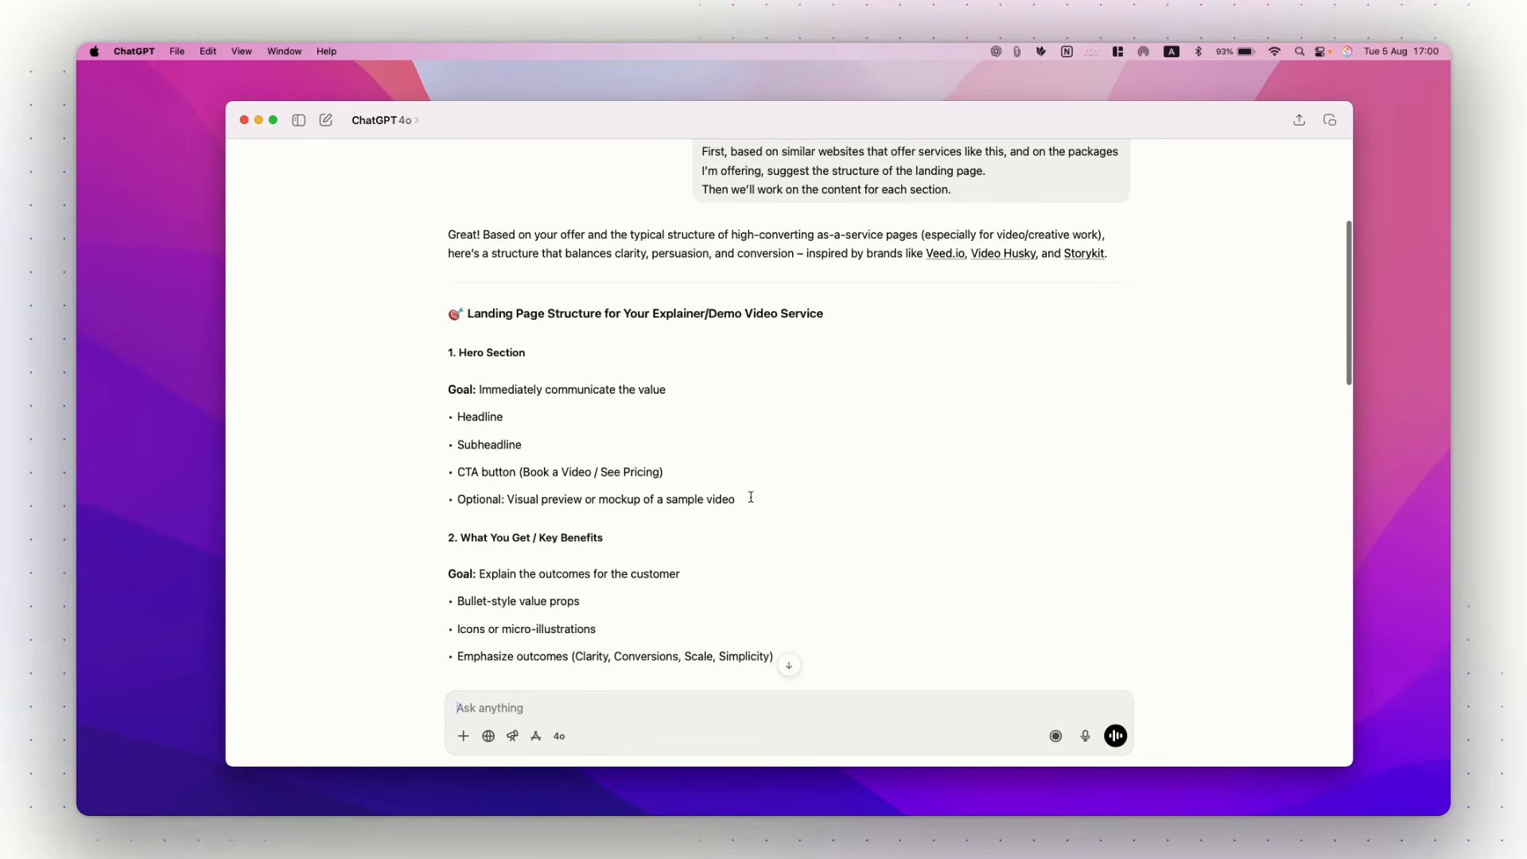
scroll(751, 497, down, 1)
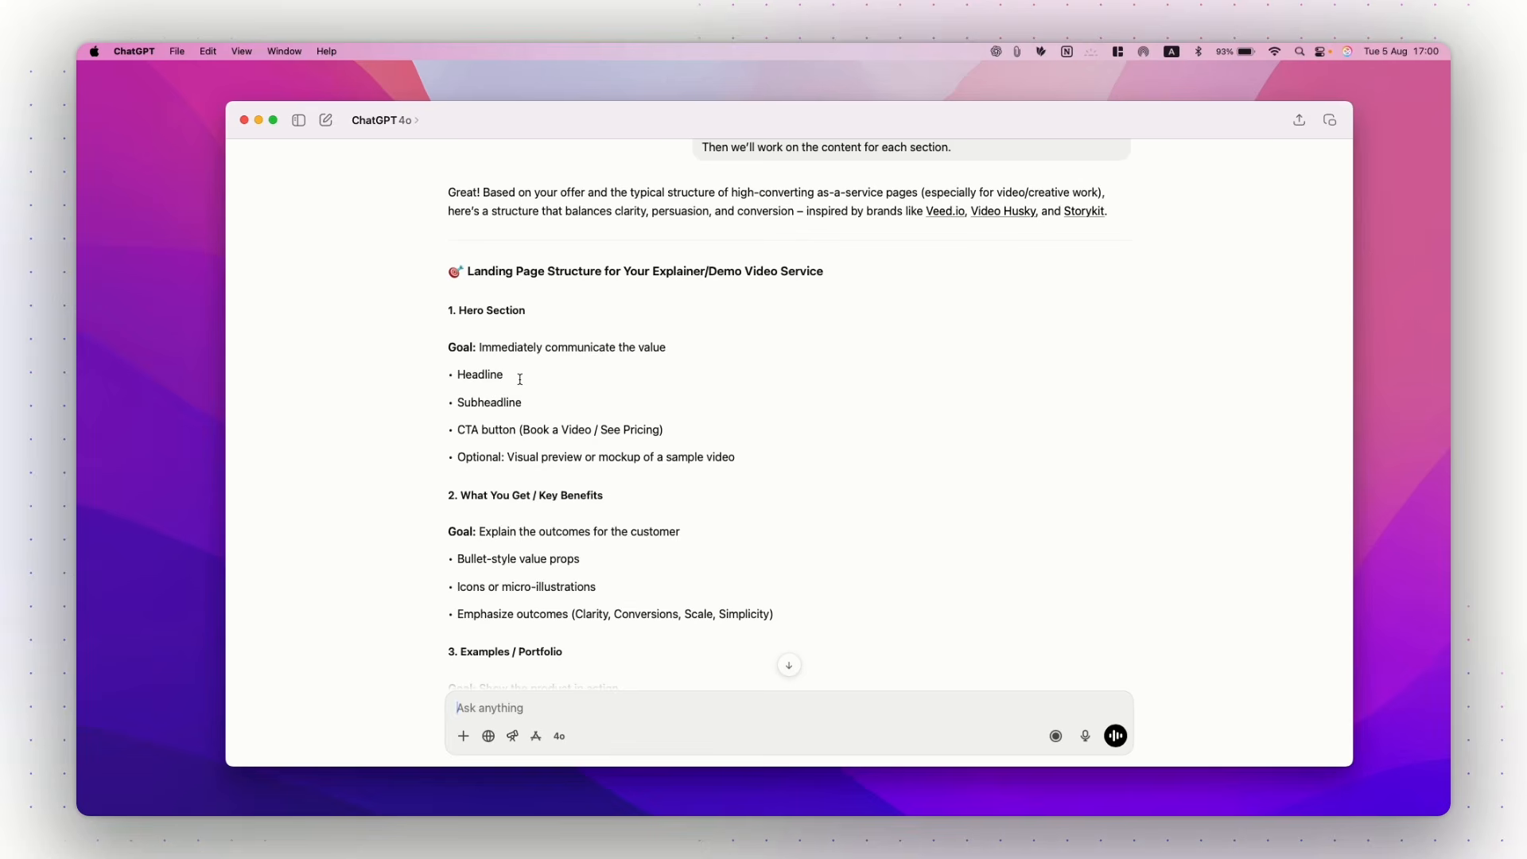
scroll(525, 409, down, 2)
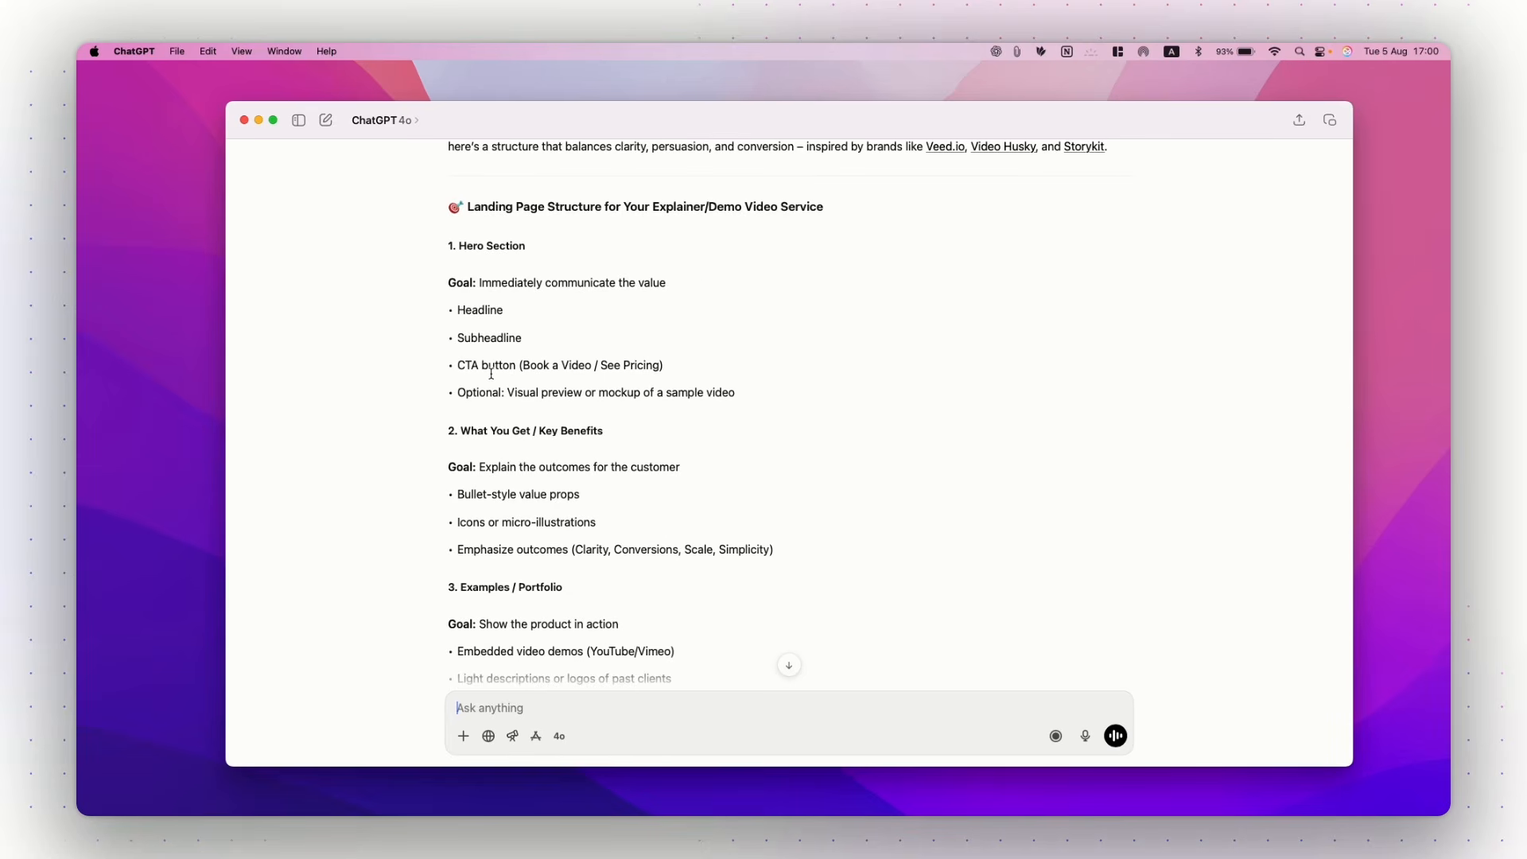
scroll(799, 396, down, 3)
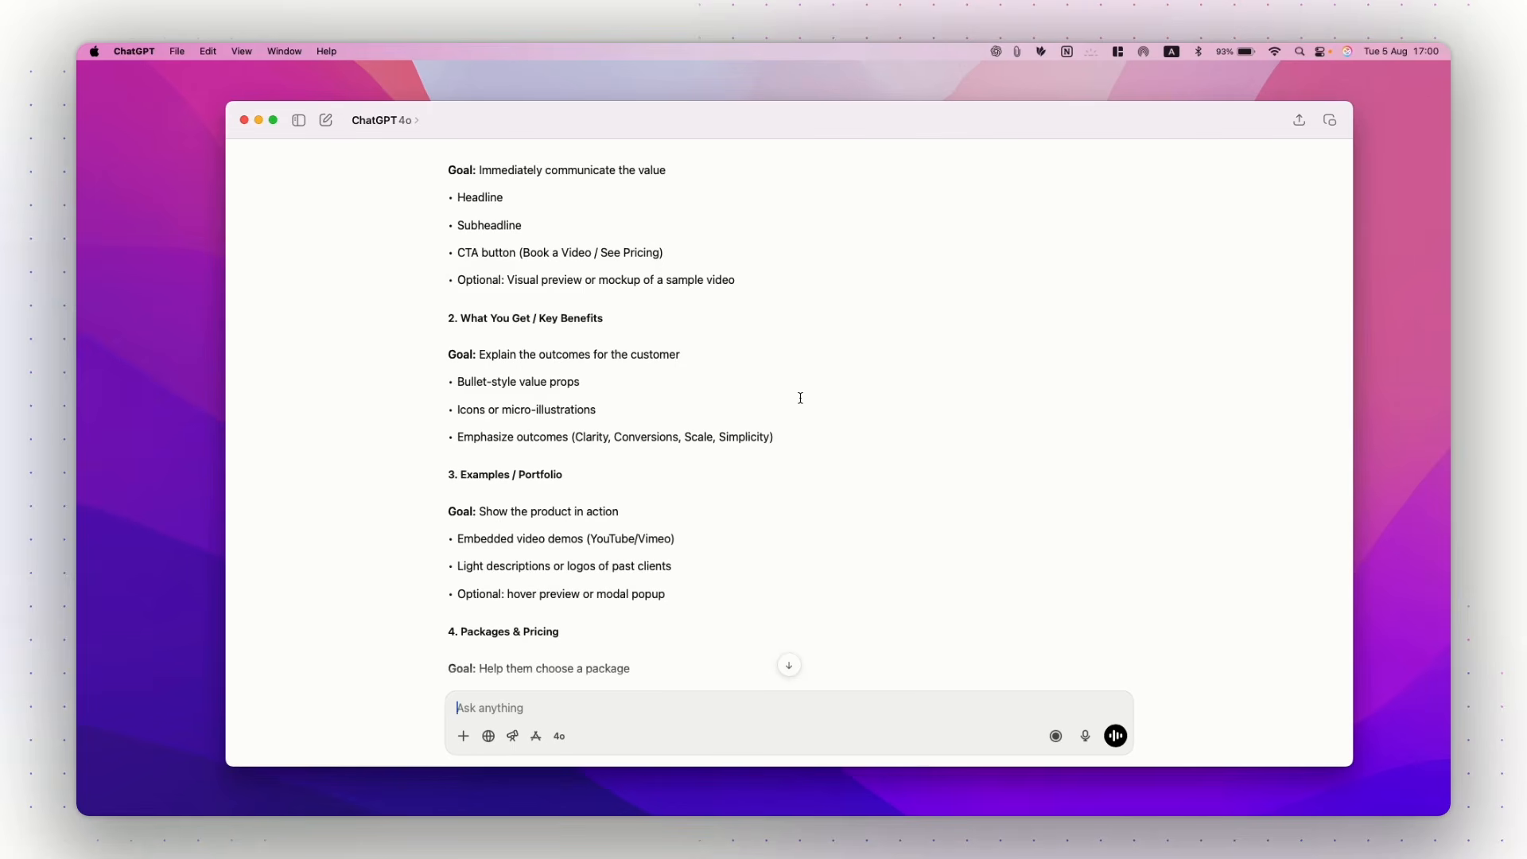
scroll(800, 397, down, 5)
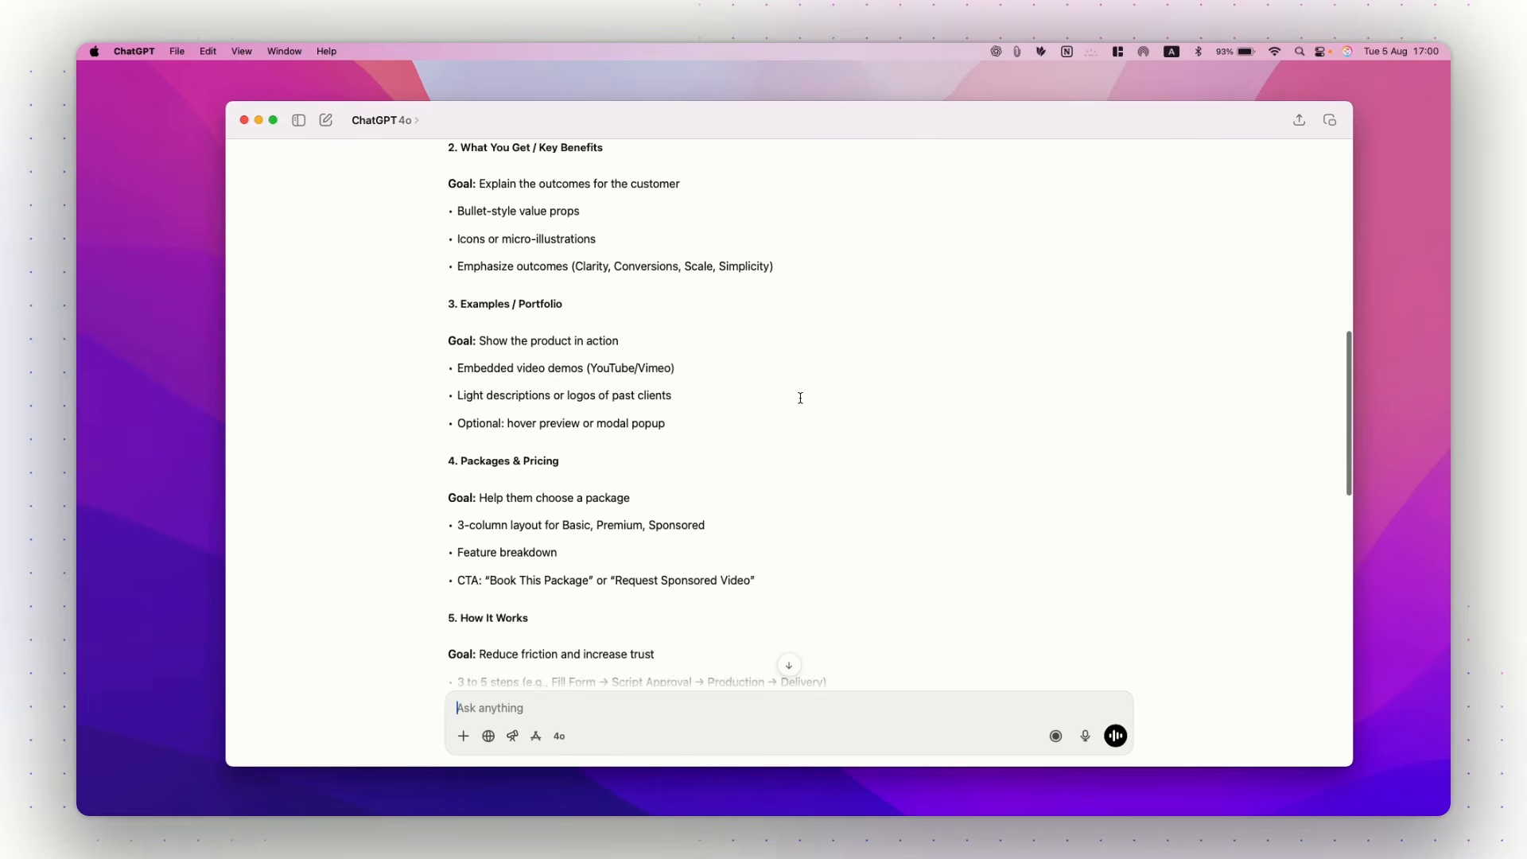
scroll(716, 332, down, 2)
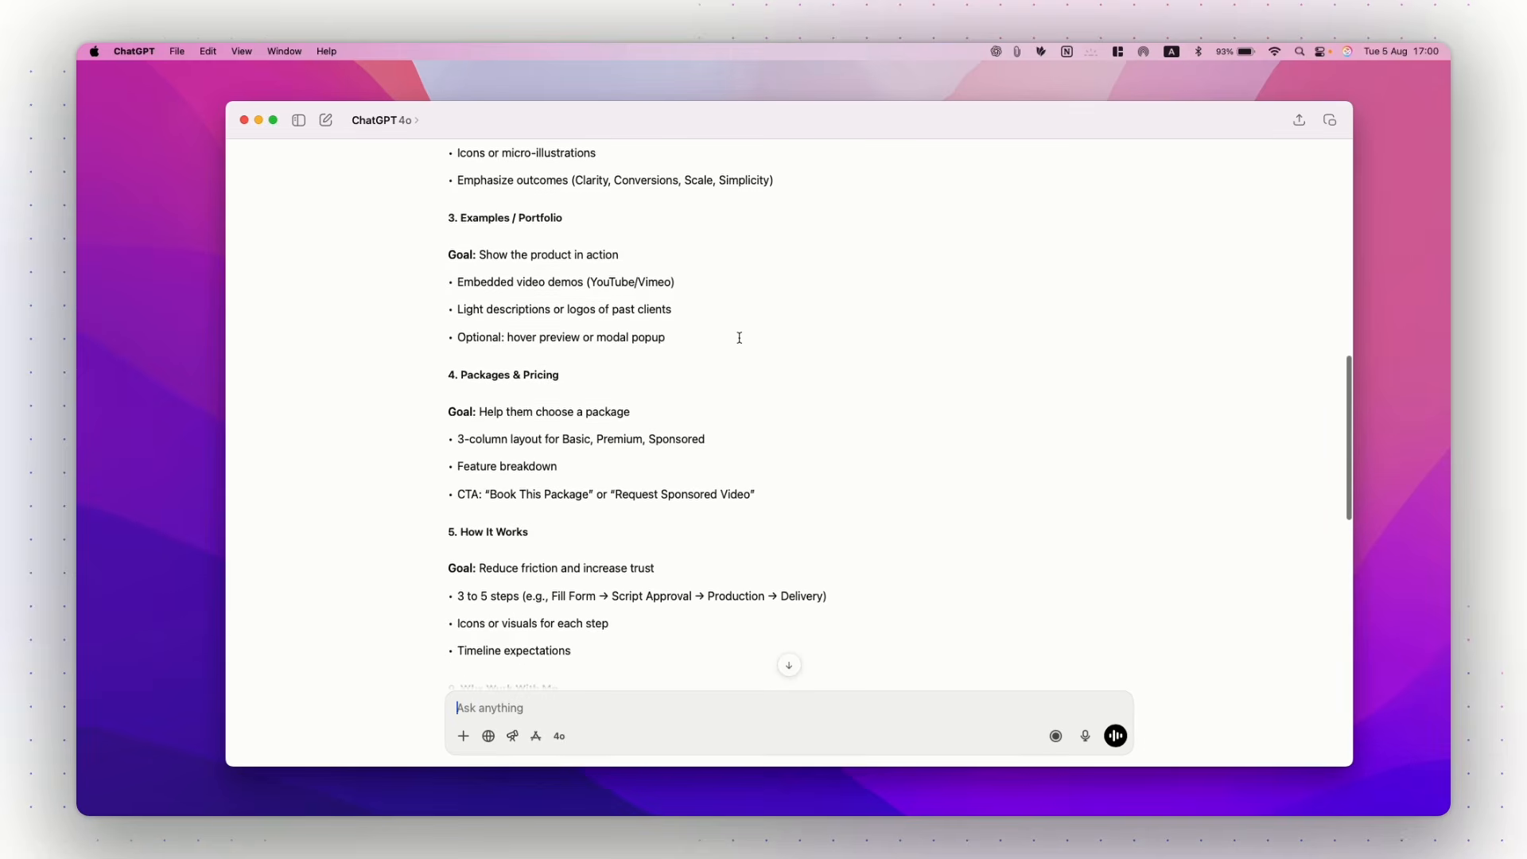
scroll(596, 391, down, 2)
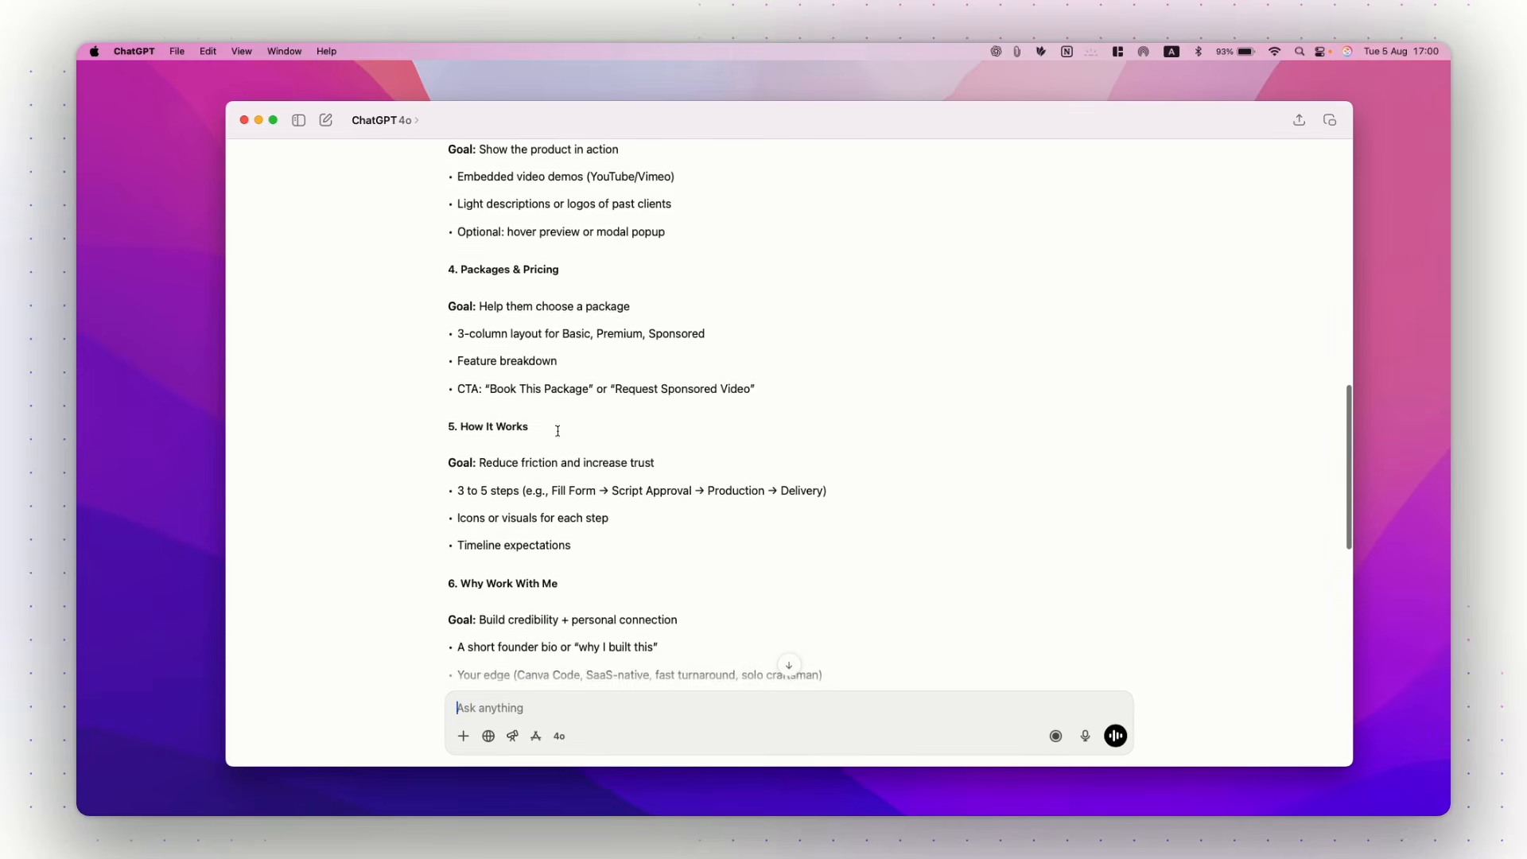
scroll(550, 431, down, 3)
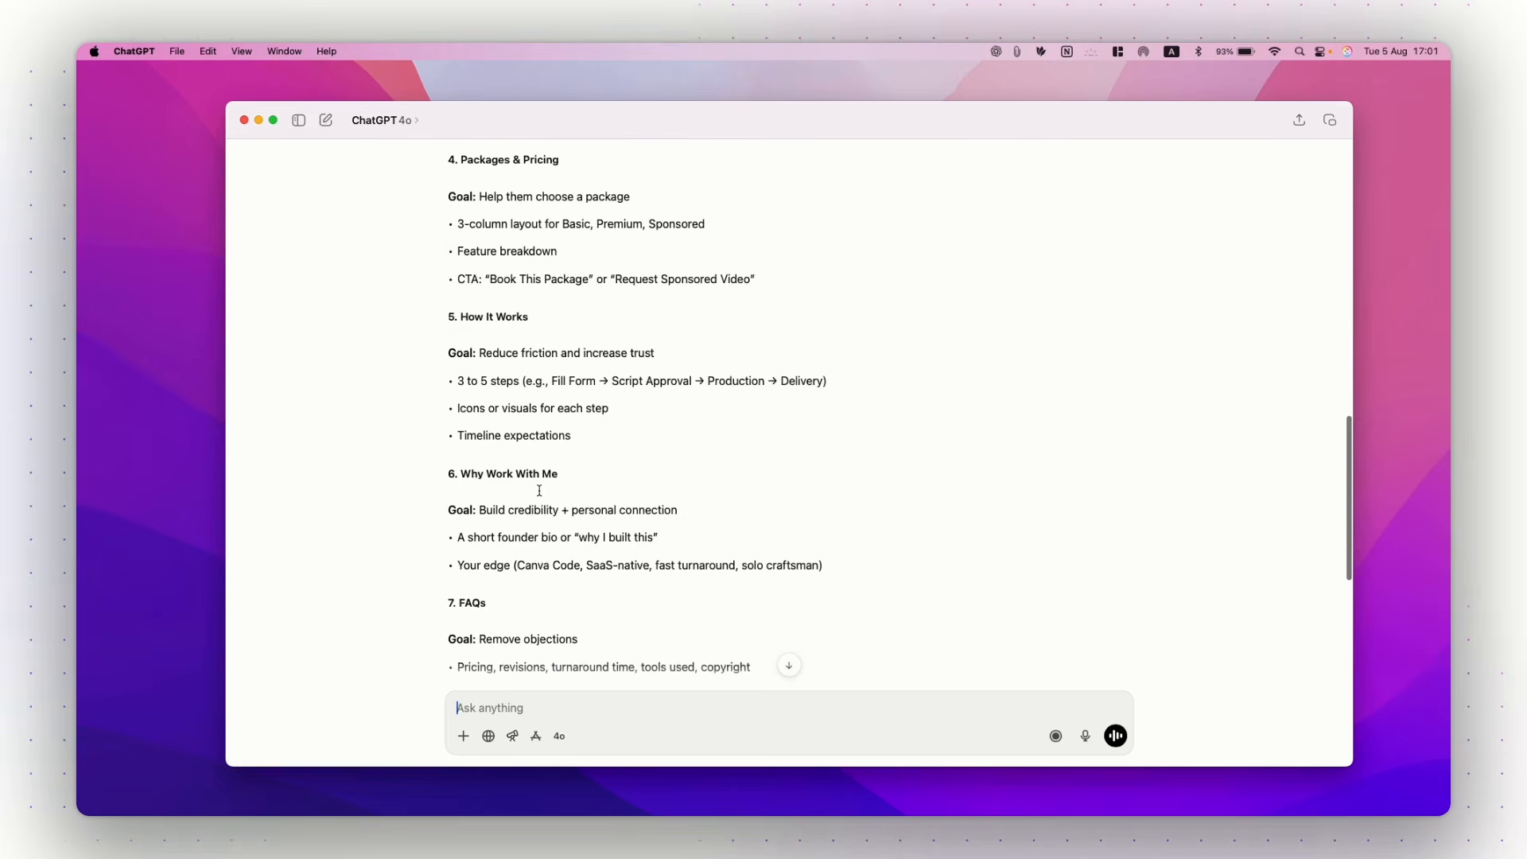
scroll(595, 485, down, 3)
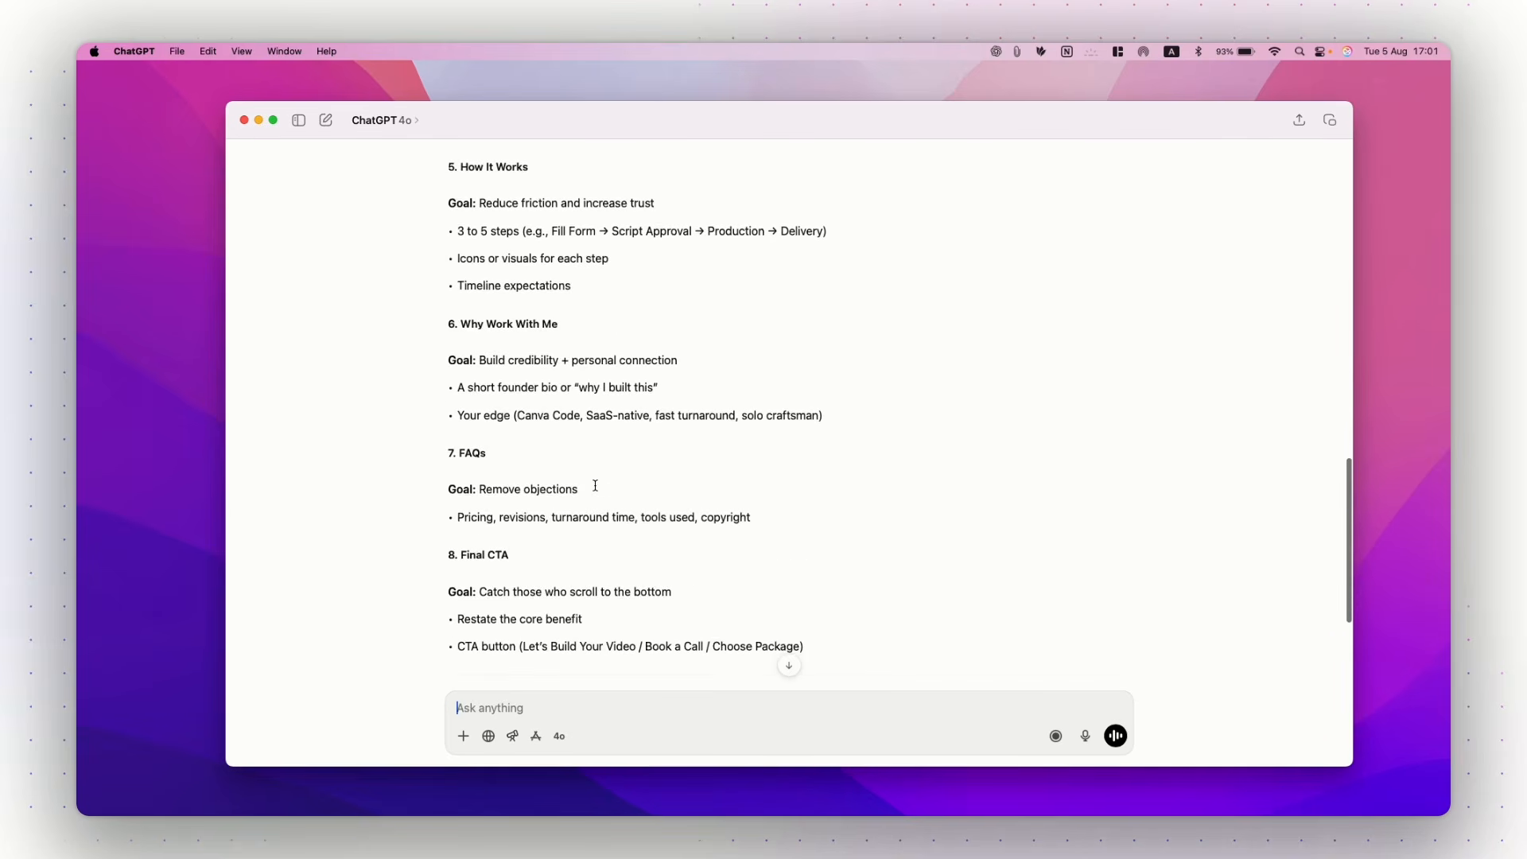
scroll(565, 540, down, 3)
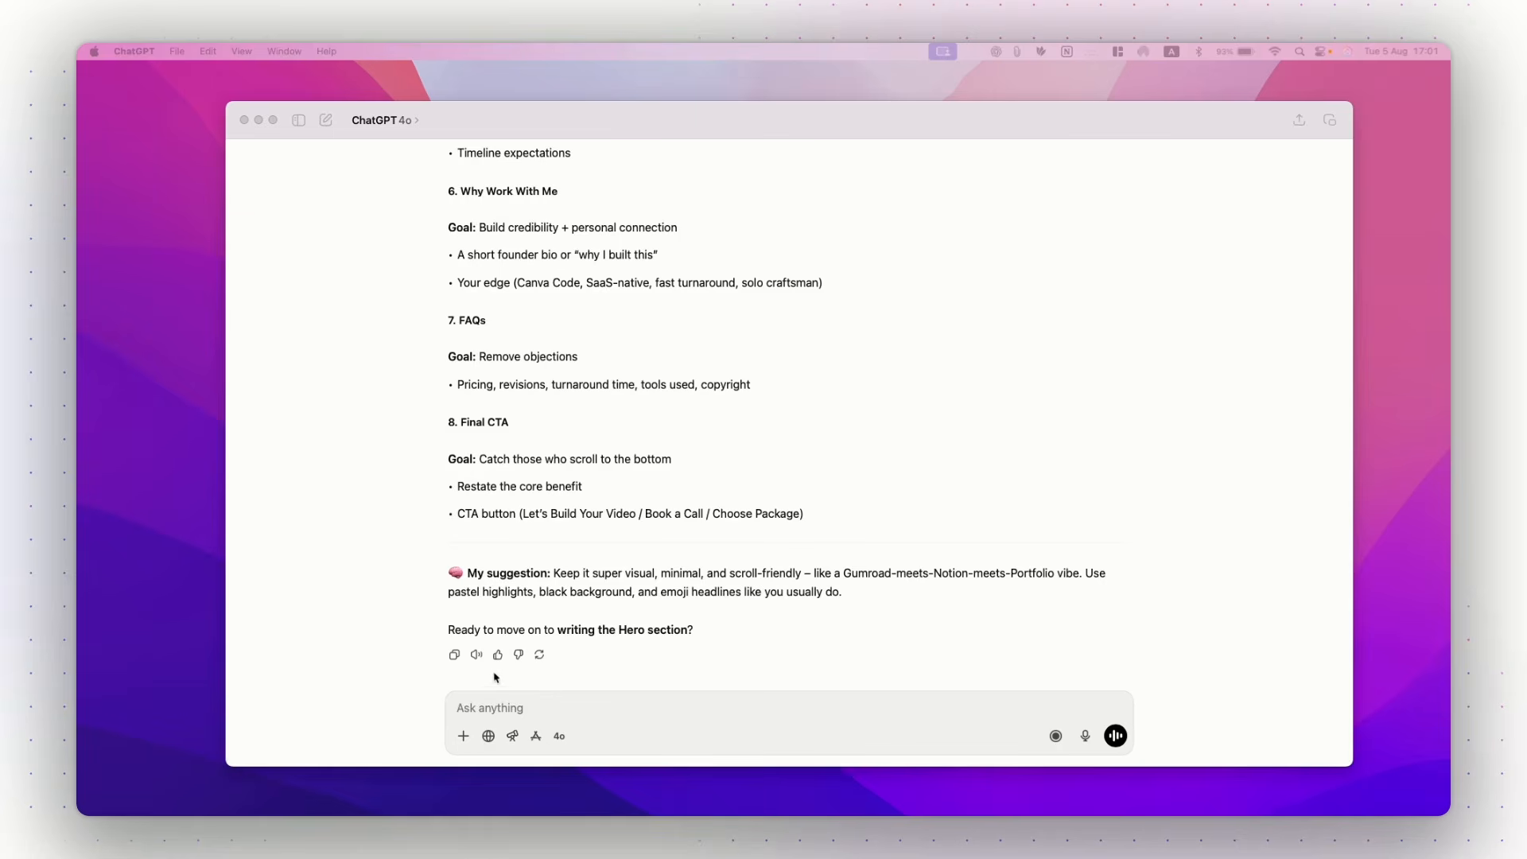
Step: Request placeholder content for Hero section, Packages & Pricing, How it Works, Examples and Final CTA, leaving empty space in Examples for embedded videos
click(471, 707)
text(I want these sections on my landing page: •	Hero section •	Packages & Pricing •	How it Works •	Examples •	Final CTA  Write placeholder content for each section so I can review and replace it with my own. Leave an empty space in the Examples section so I can embed my videos later.)
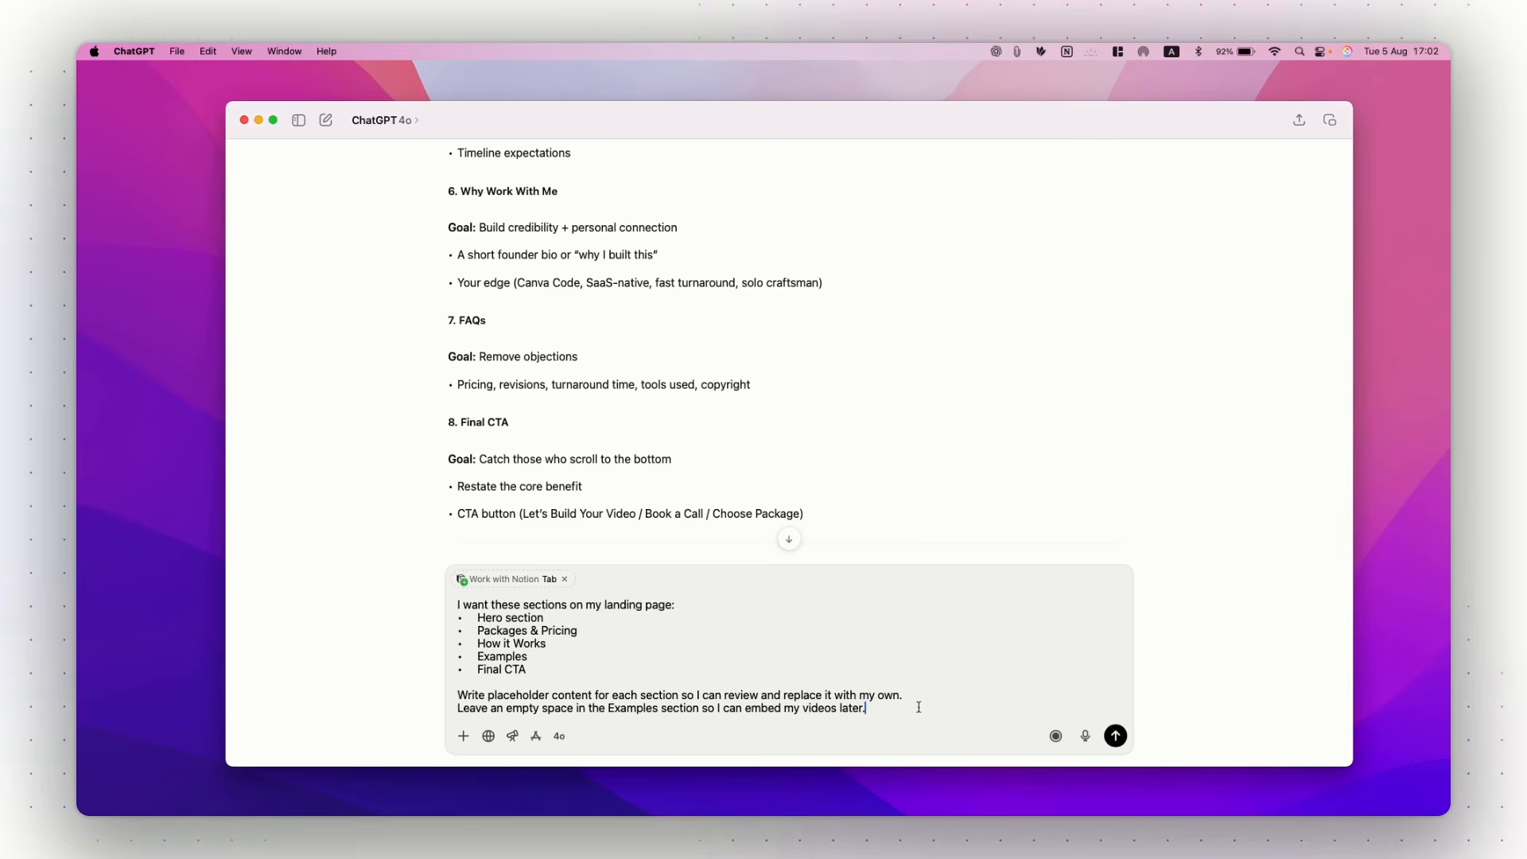
click(1115, 736)
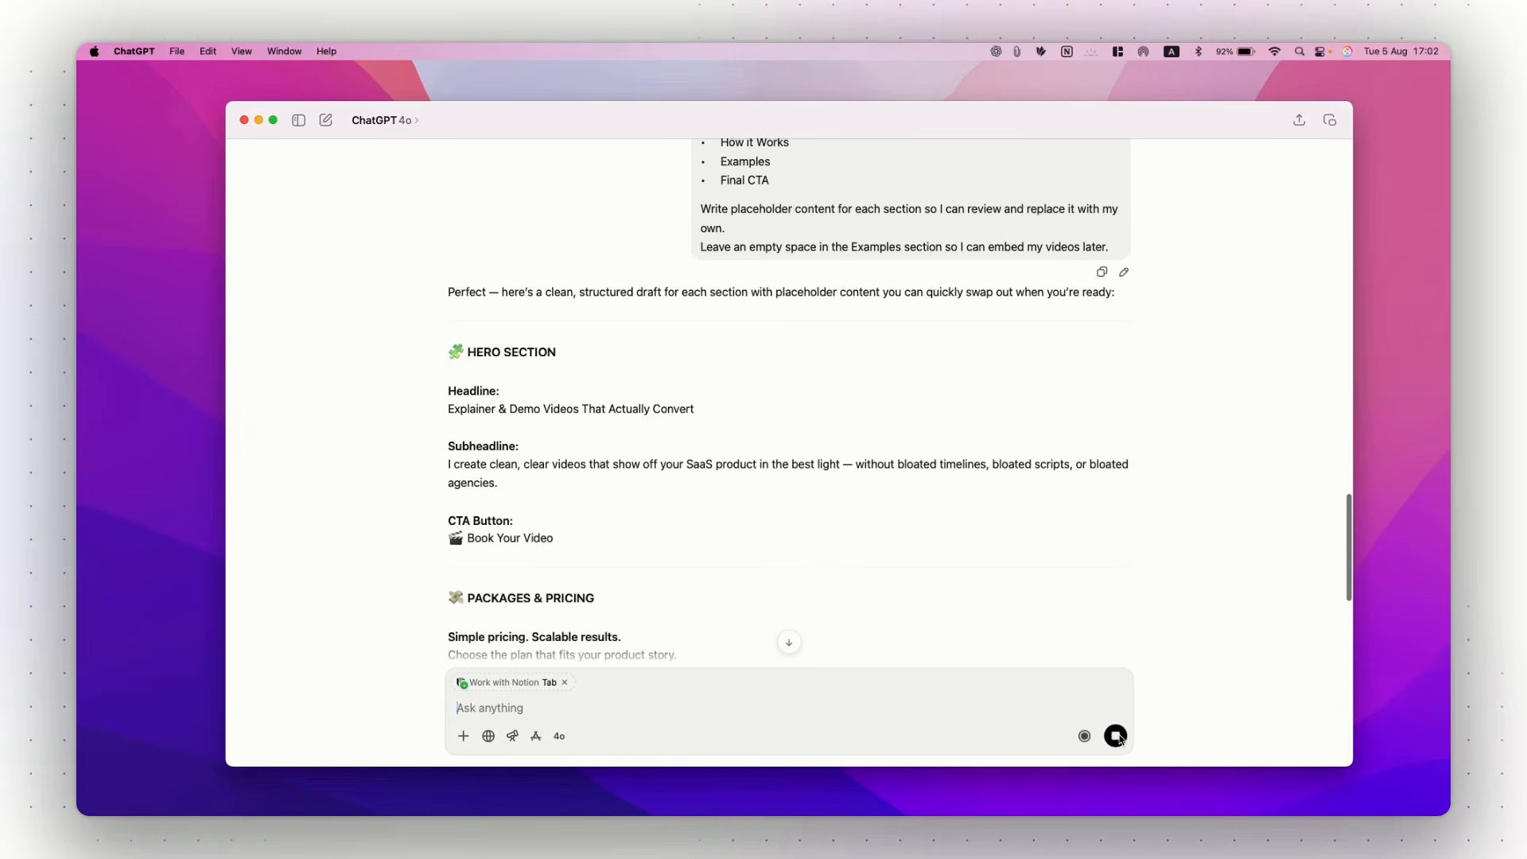
Step: Read through the placeholder draft and send the customised copy for the landing page sections, pasted from the clipboard
scroll(743, 552, down, 2)
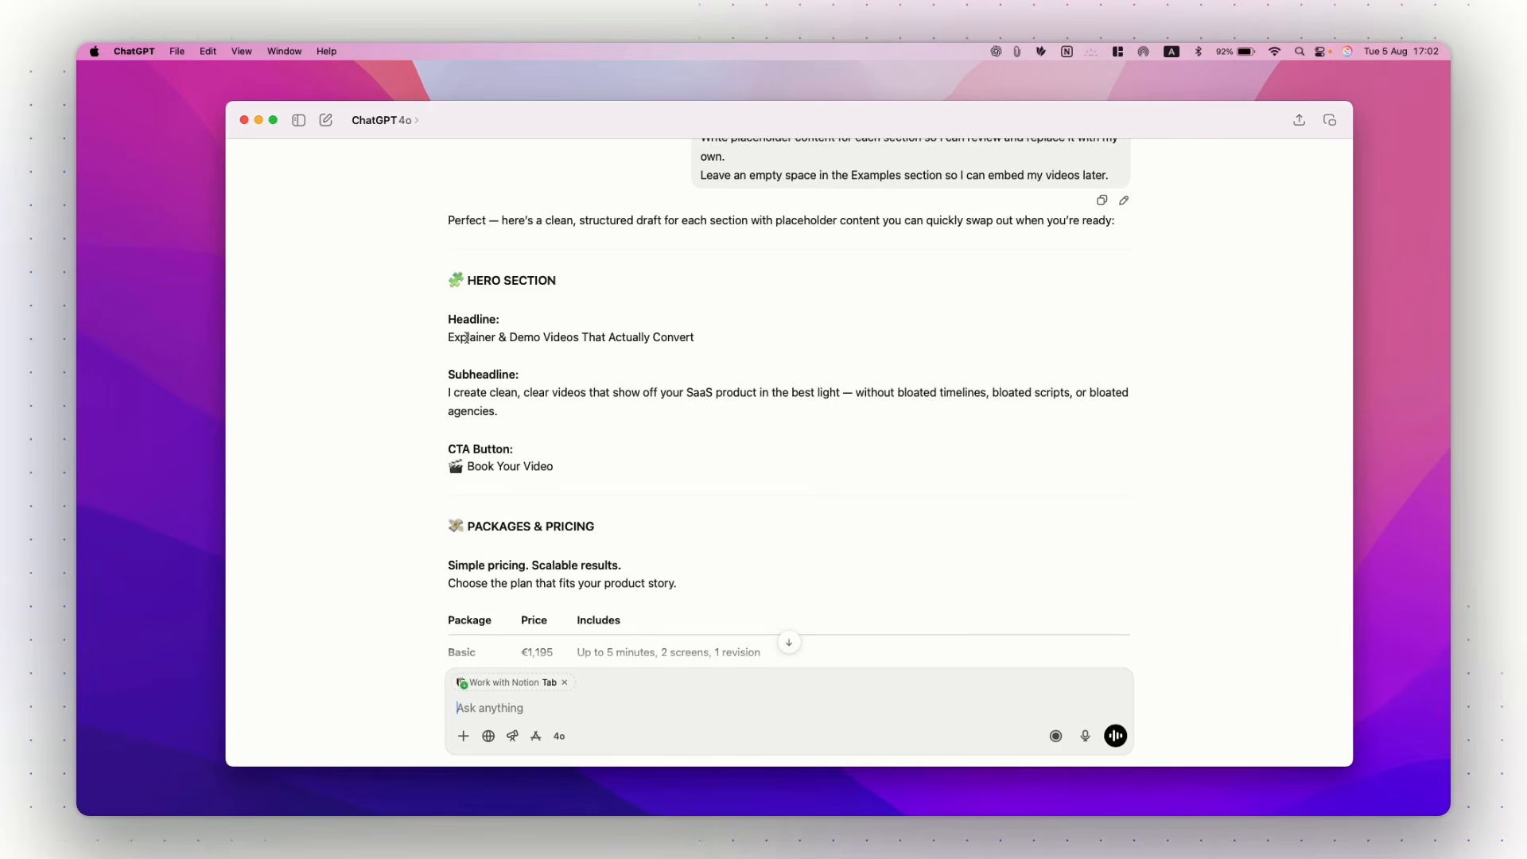
scroll(479, 402, down, 2)
scroll(480, 403, down, 8)
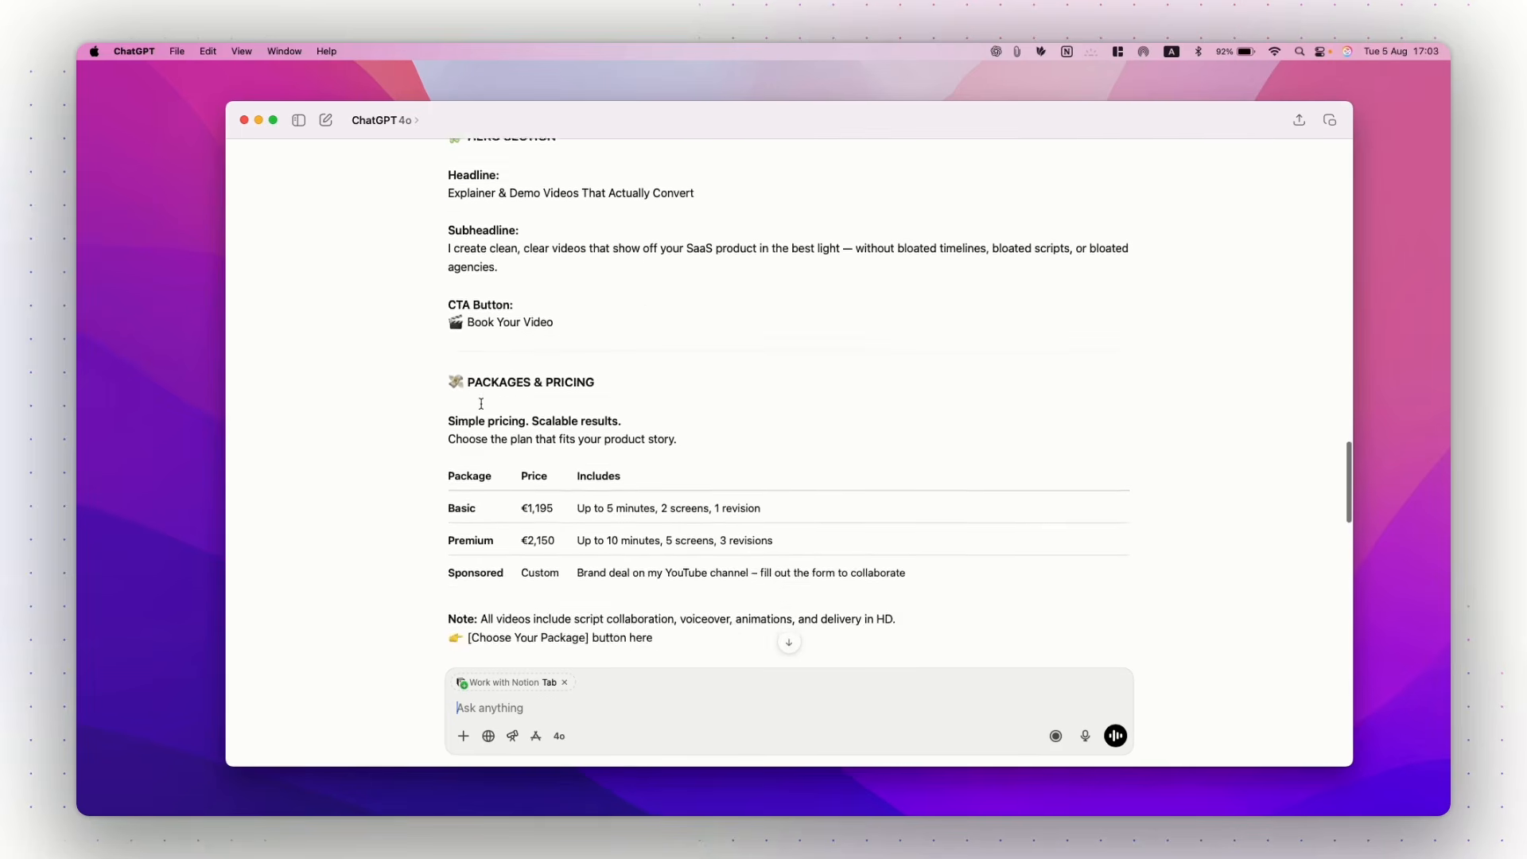
scroll(481, 403, down, 14)
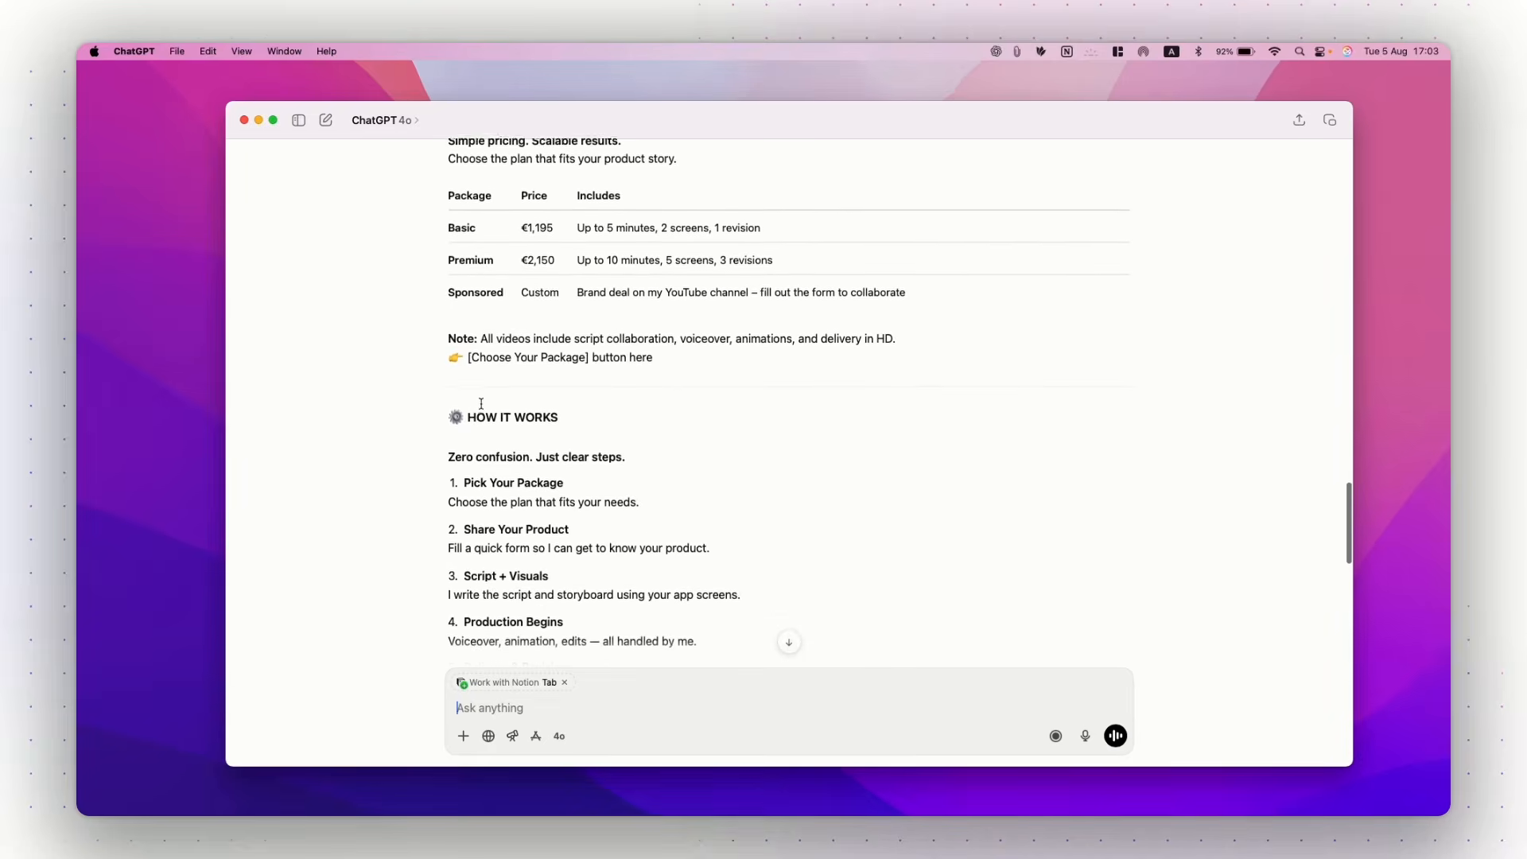
scroll(481, 405, down, 3)
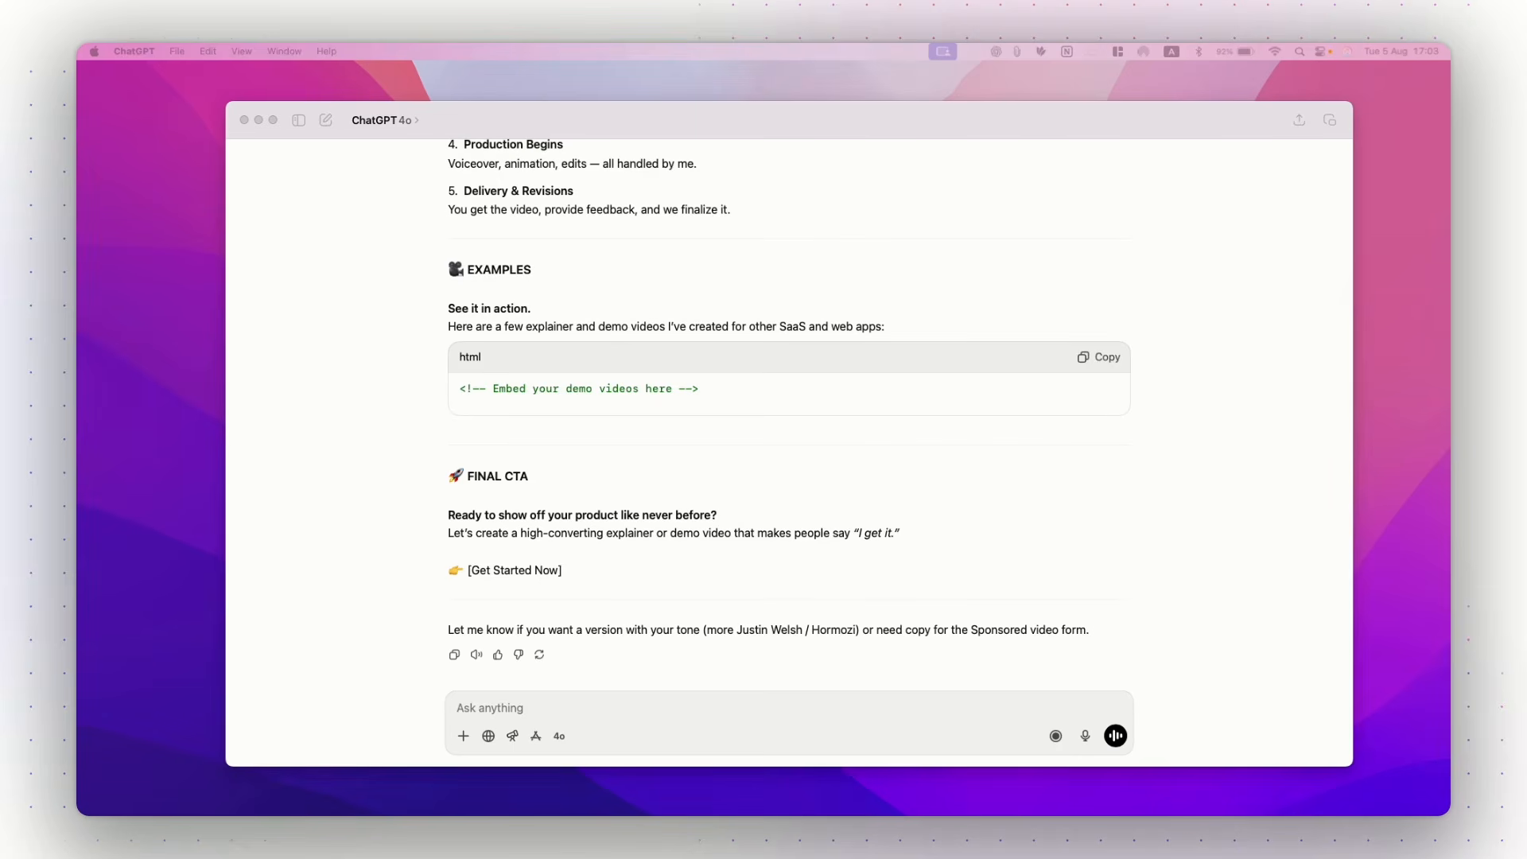
click(482, 707)
key(super+v)
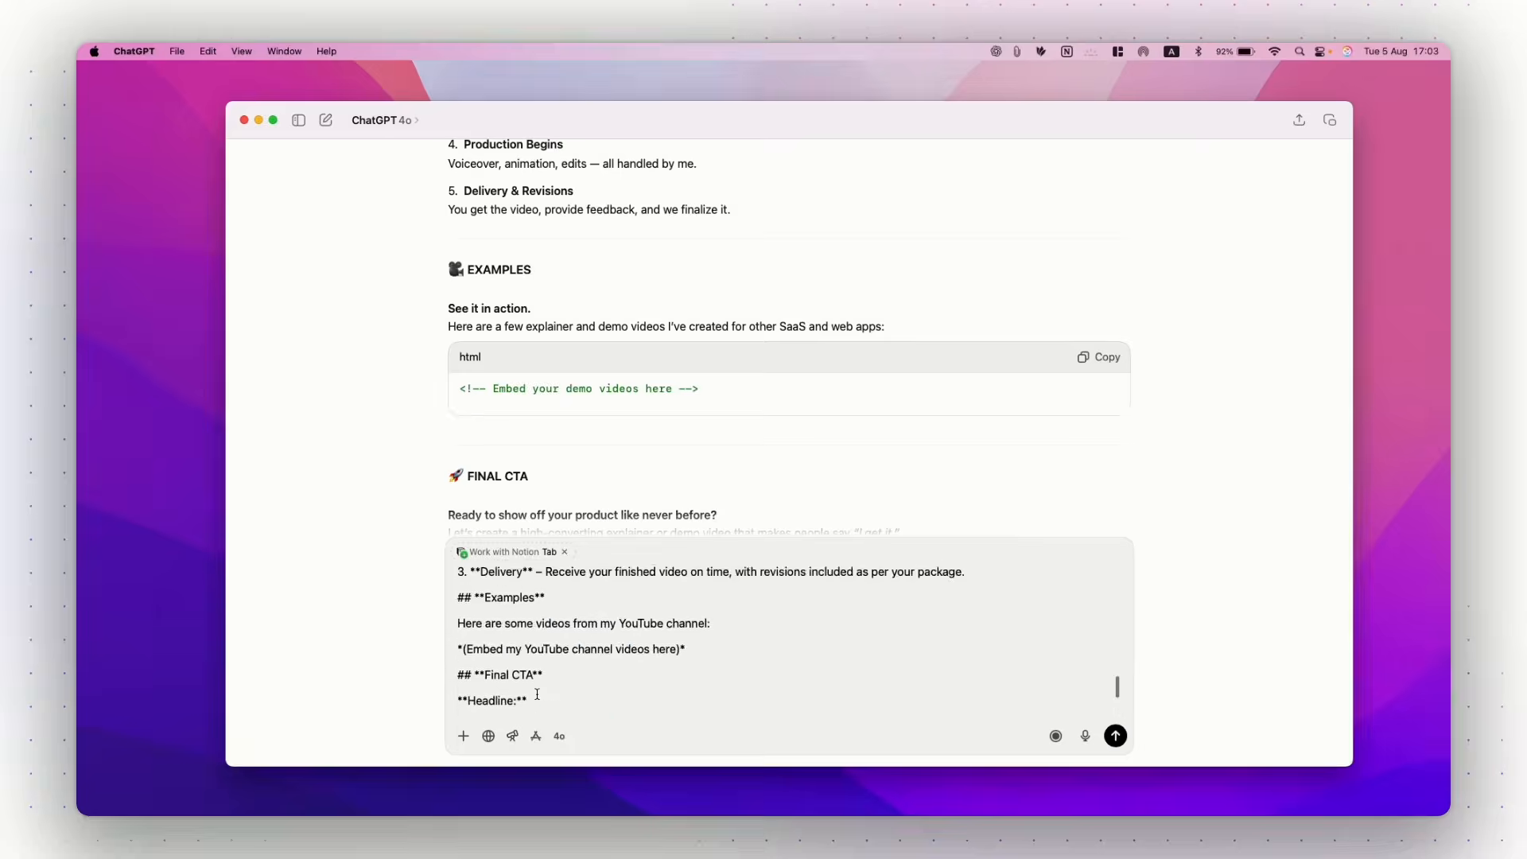
scroll(537, 695, up, 10)
scroll(538, 694, up, 10)
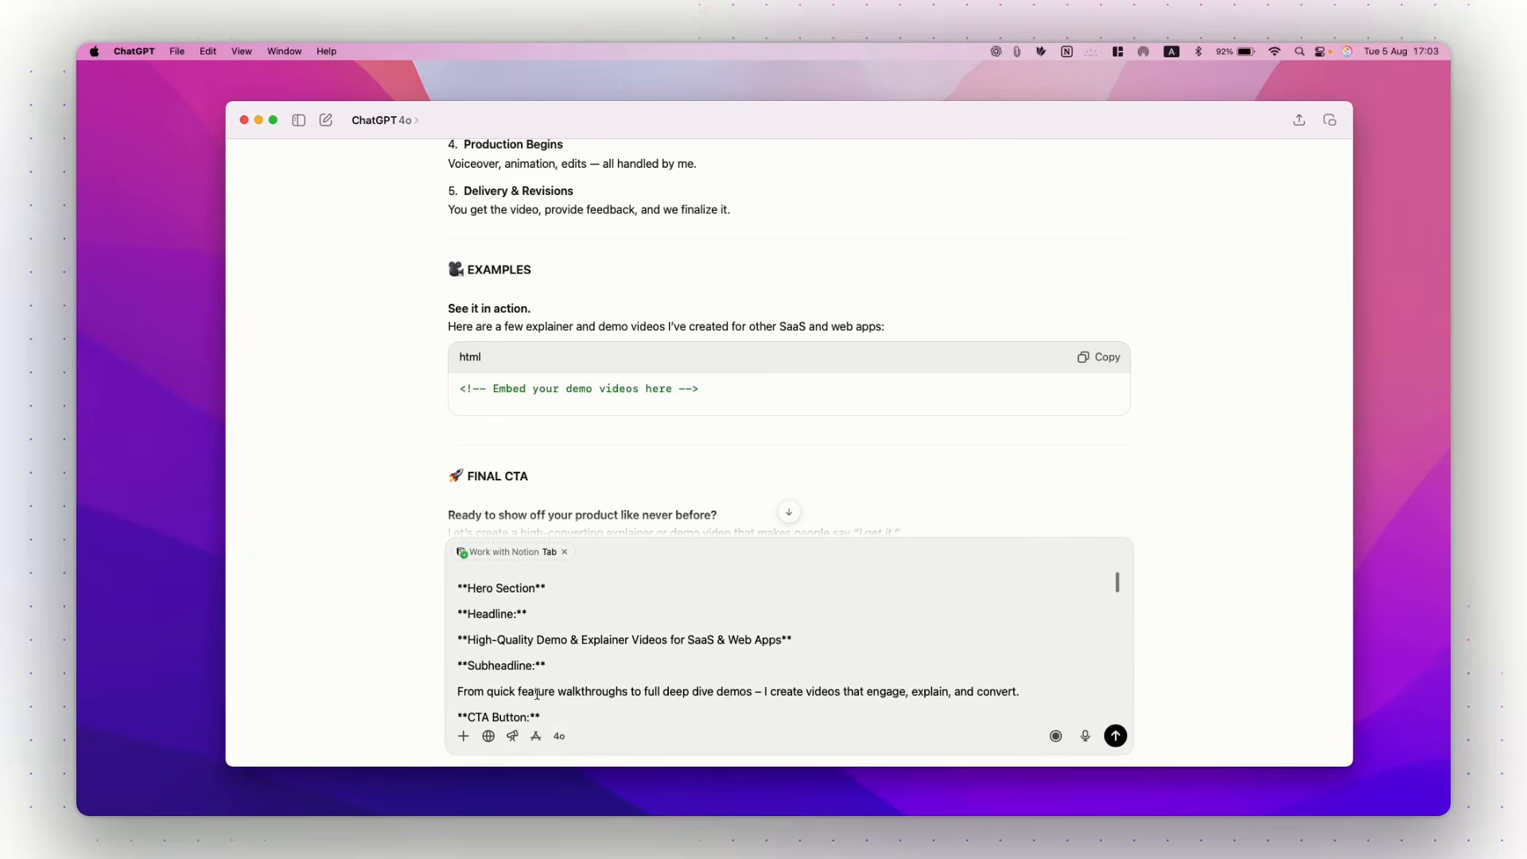
key(Return)
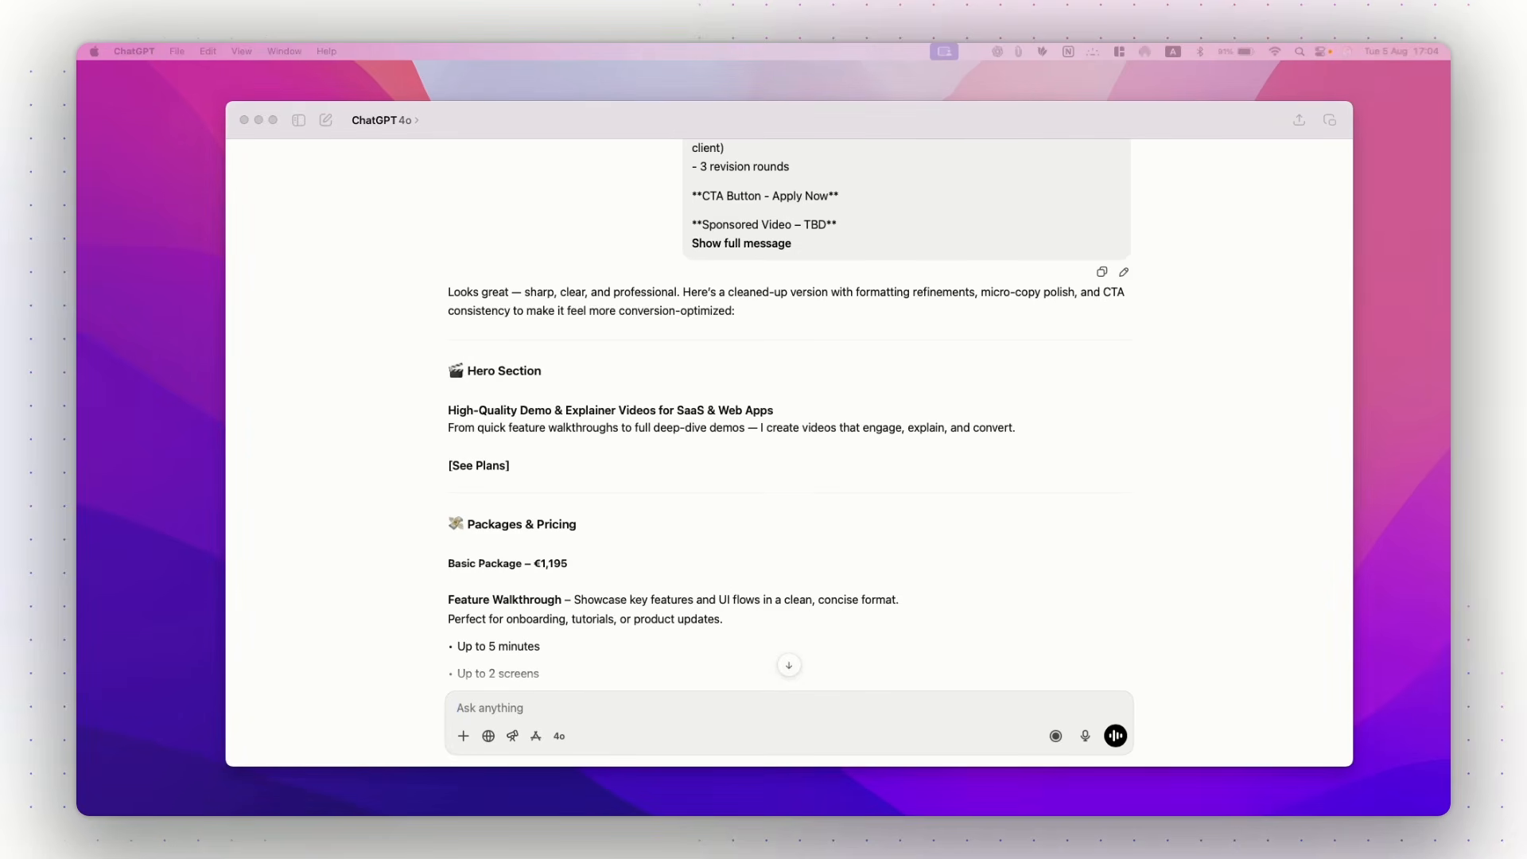
Step: Send design guidelines (#212121 background, #d7bdfa headings, white body, #323232 retro buttons with #ff90e9 accent, Poppins, emojis, twinkling stars) and request a full Canva Code prompt
text(Design Guidelines:  - Background color: #212121 (dark charcoal) - Heading text color: #d7bdfa (soft pastel purple) - Body text color: white - Style inspiration: Gumroad aesthetic – clean, minimal, with personality - Buttons: retro style with background #323232, accent #ff90e9, hover slightly brighter, rounded edges - Font: "Poppins", sans-serif - Use emojis for section headers and bullet points instead of icons or illustrations - Background animation: soft, minimal twinkling stars  Please create a full prompt with all the design and content info above so I can paste it directly into Canva Code)
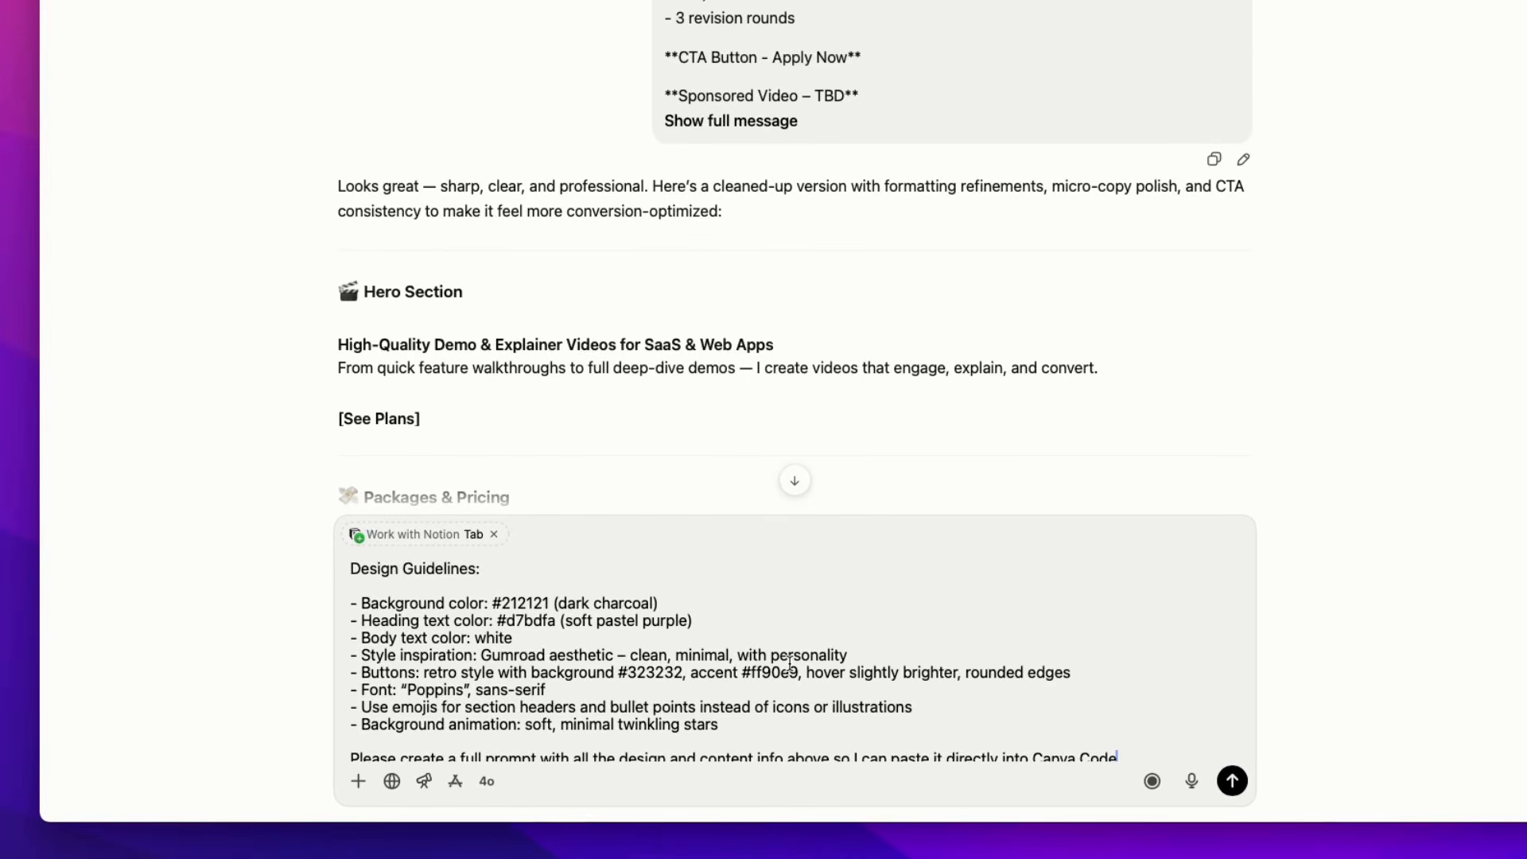
scroll(403, 599, down, 1)
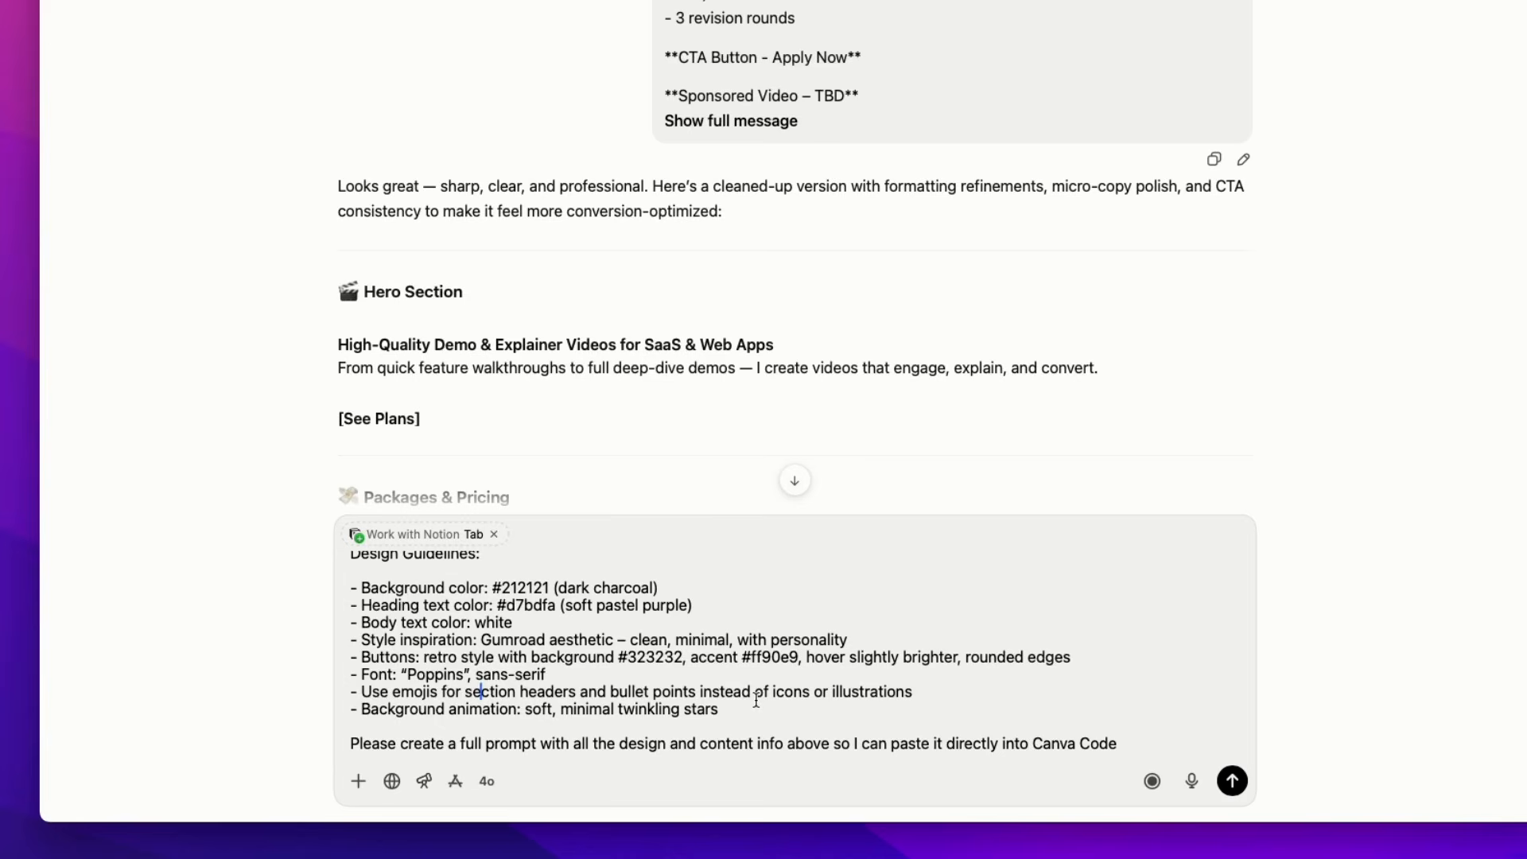
scroll(755, 700, up, 1)
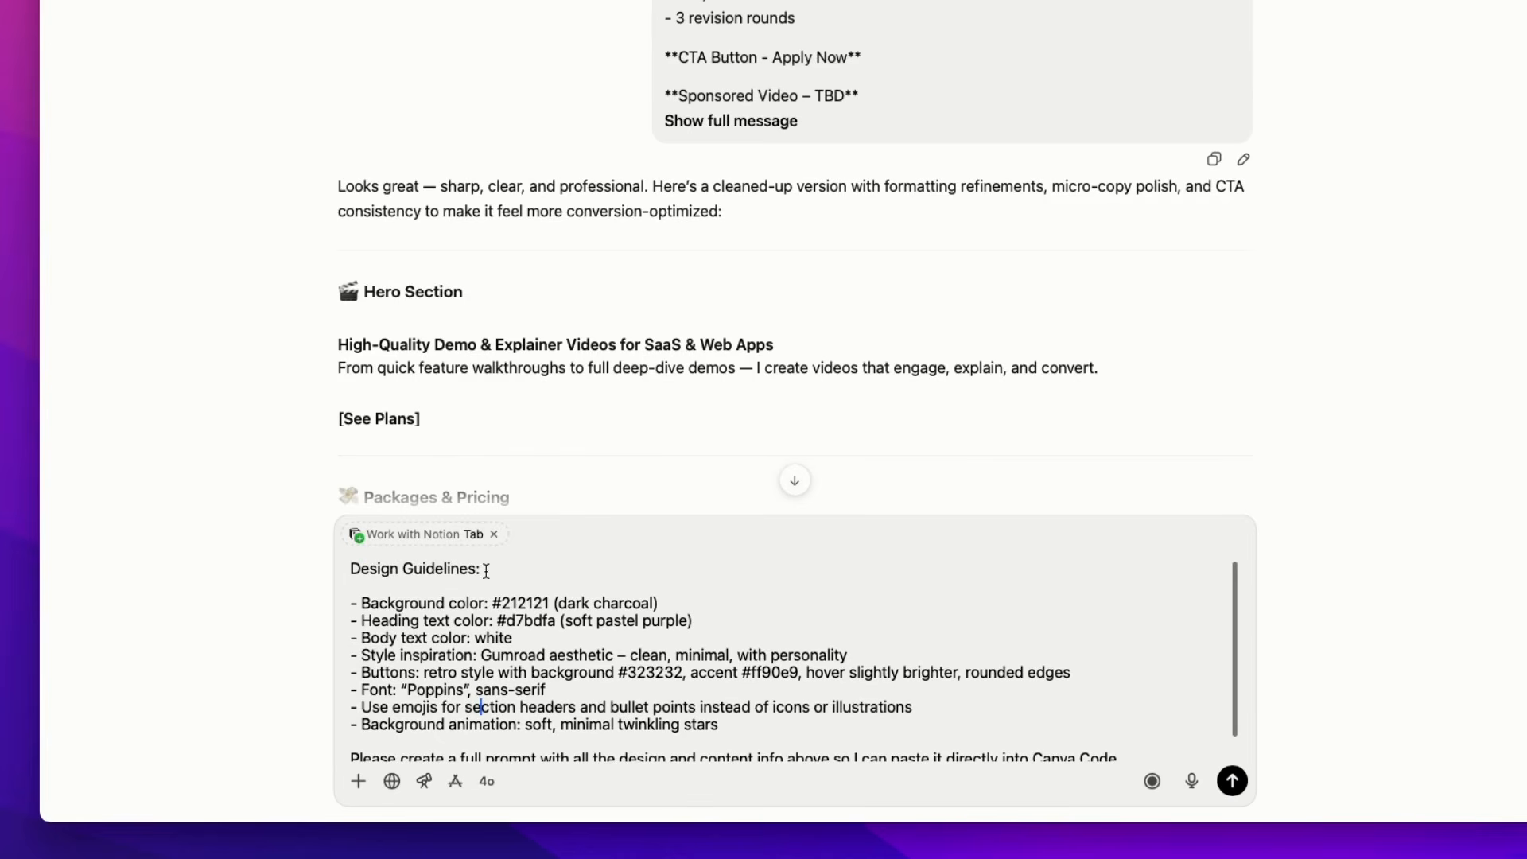
scroll(582, 626, down, 1)
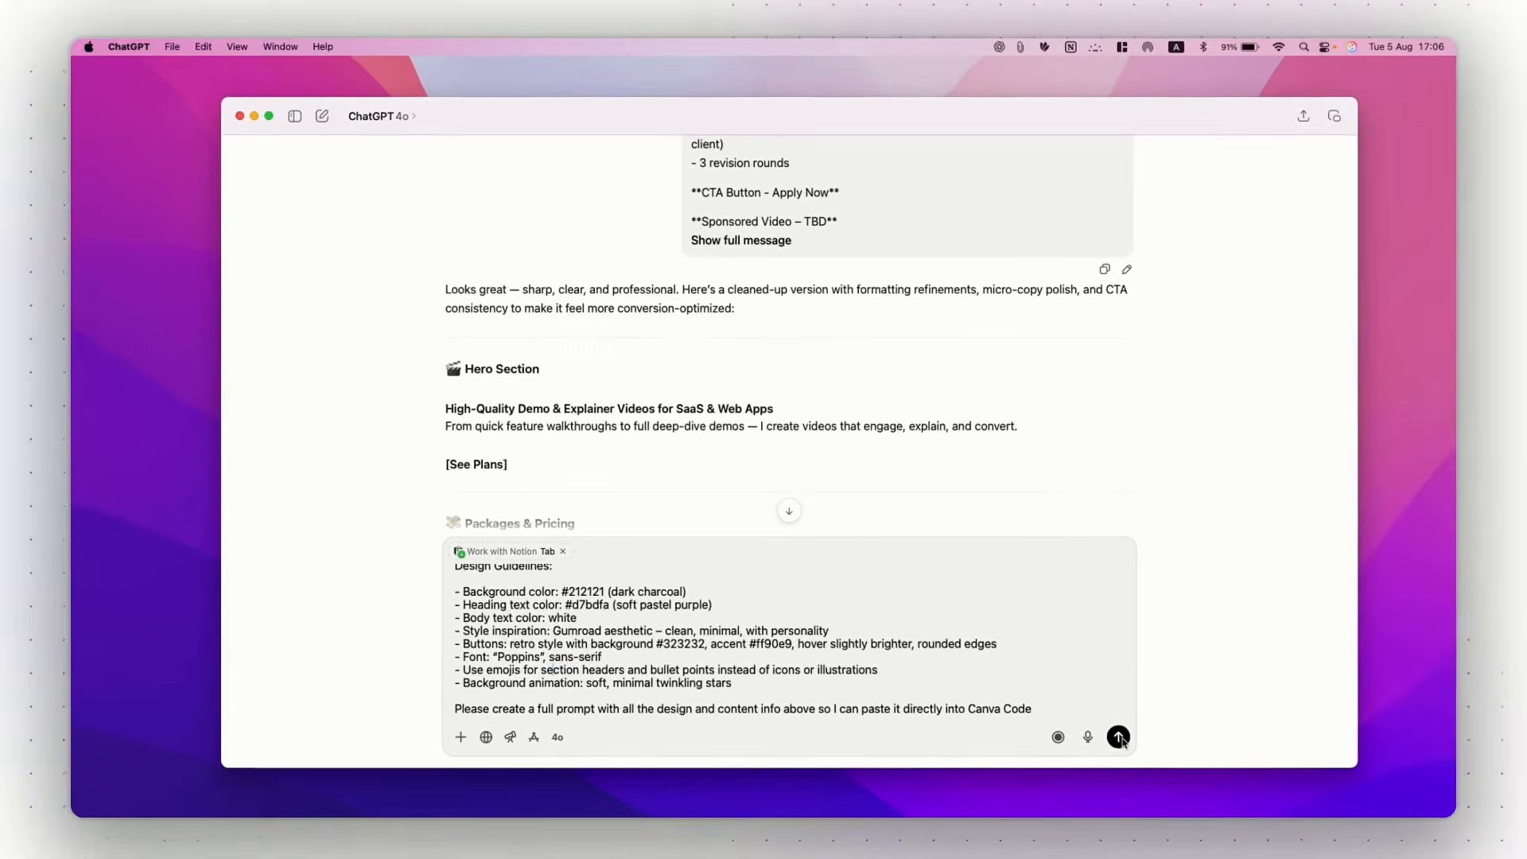
click(1118, 737)
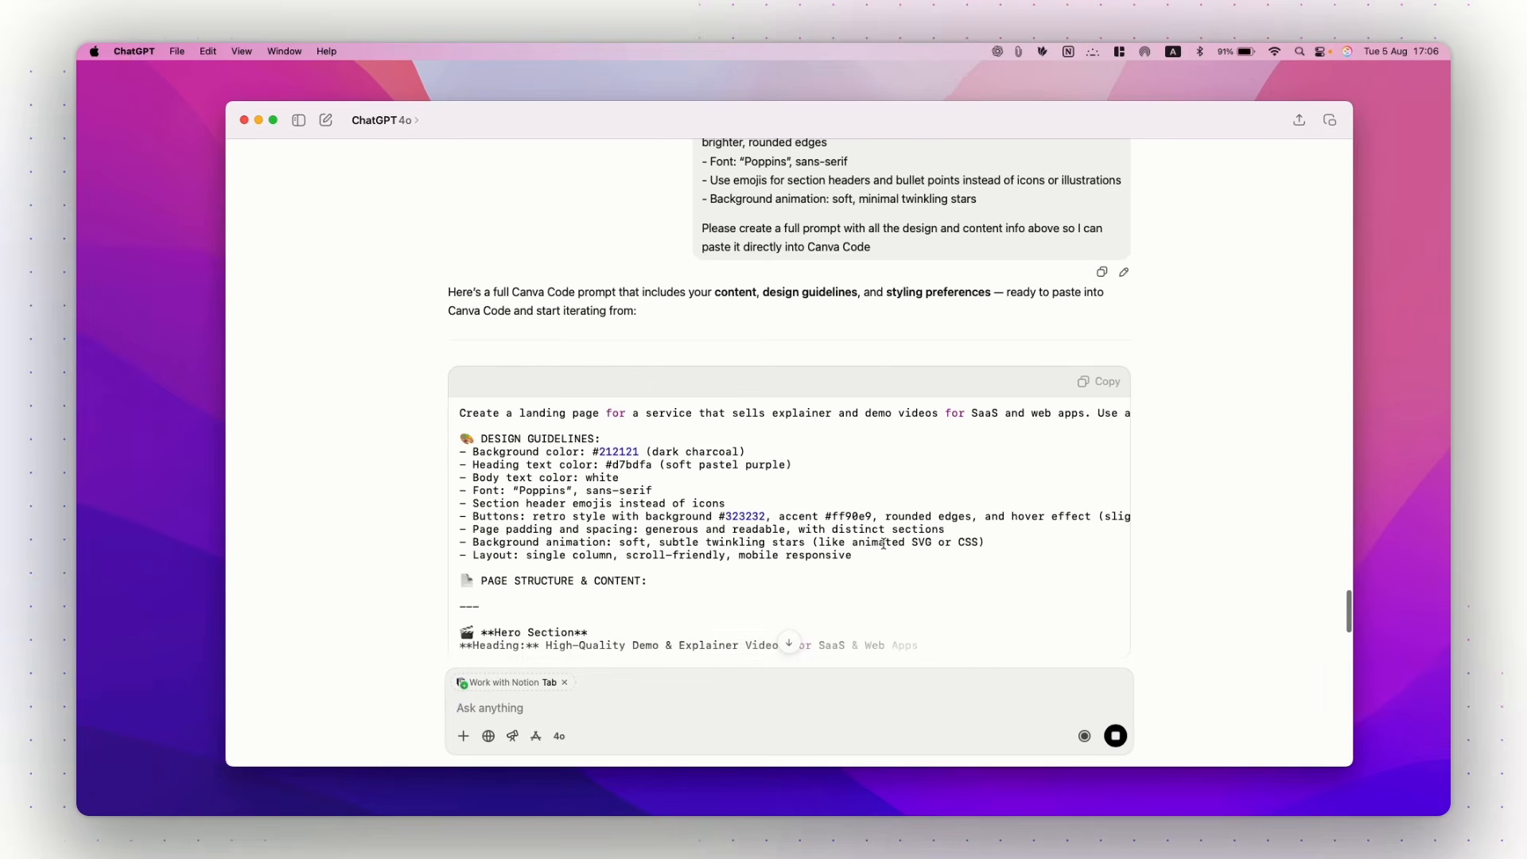
Step: Check the generated Canva Code prompt with its design guidelines and page content, and copy the whole prompt block
scroll(883, 544, down, 5)
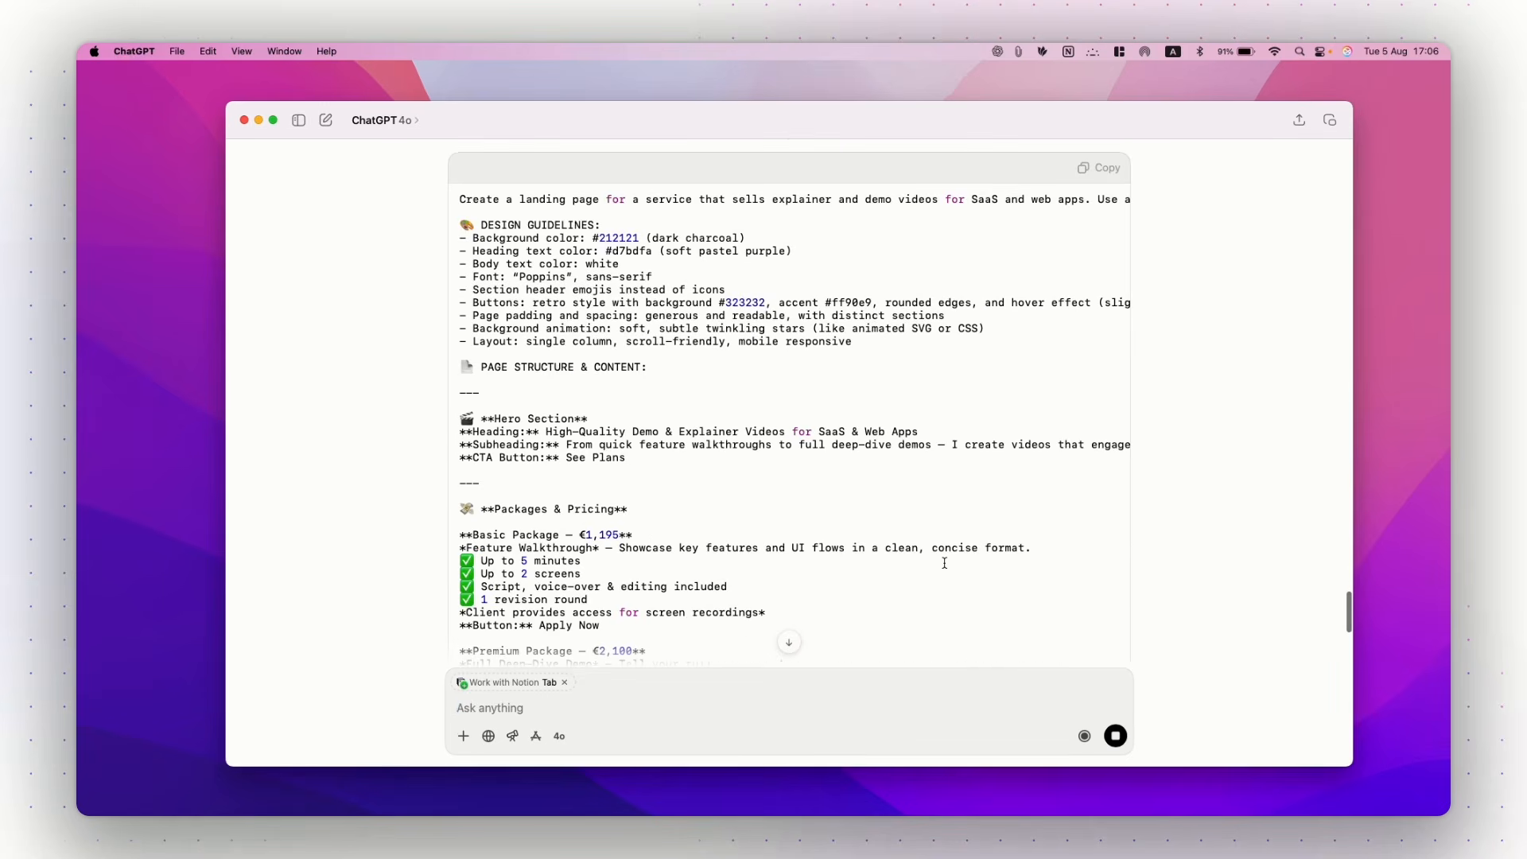
scroll(937, 563, down, 9)
scroll(934, 560, up, 3)
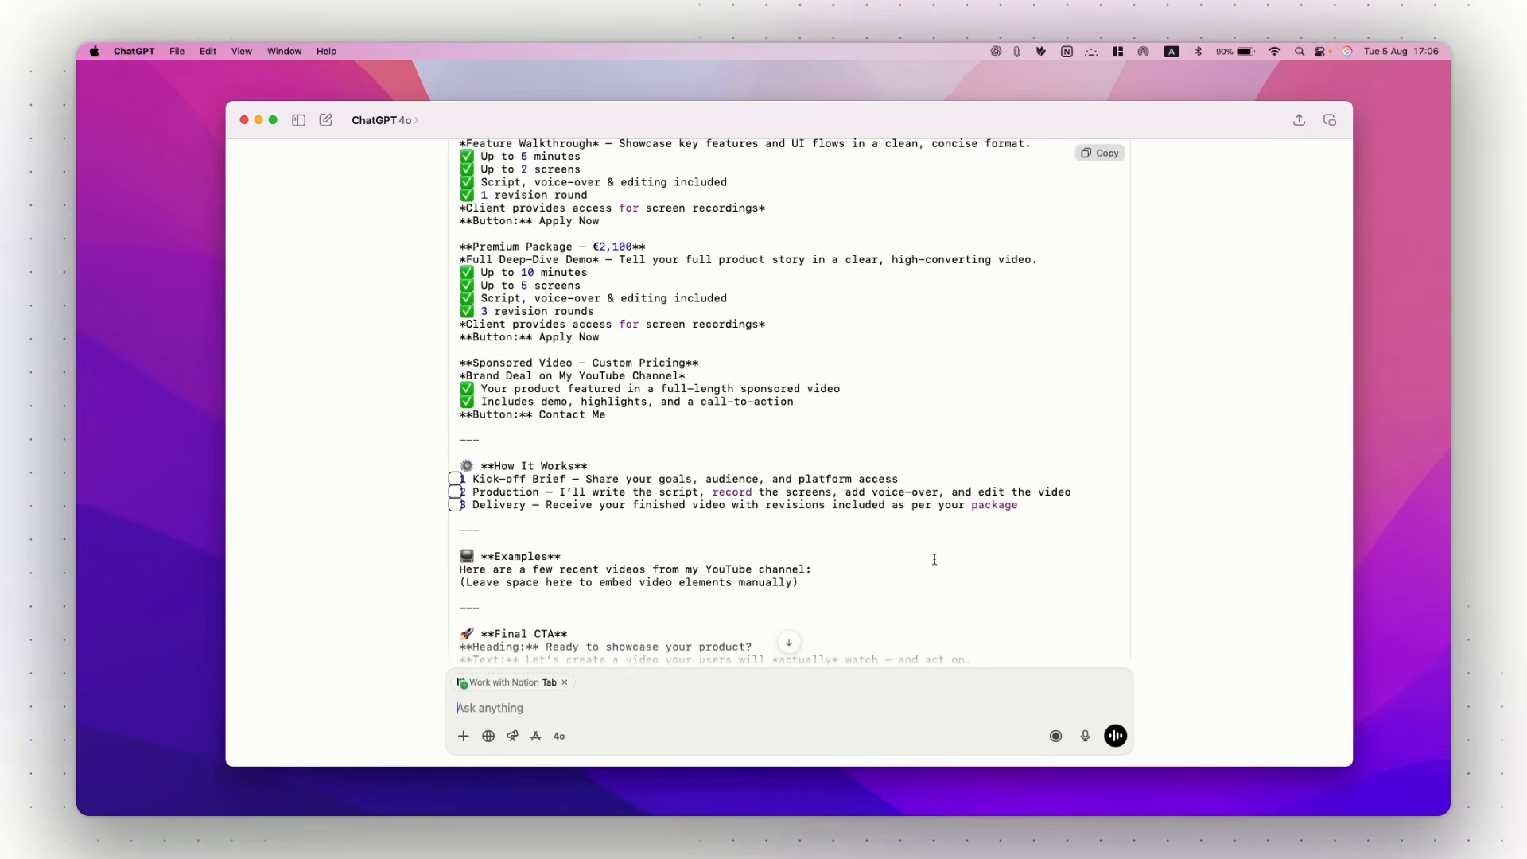
scroll(935, 558, up, 5)
scroll(935, 558, up, 6)
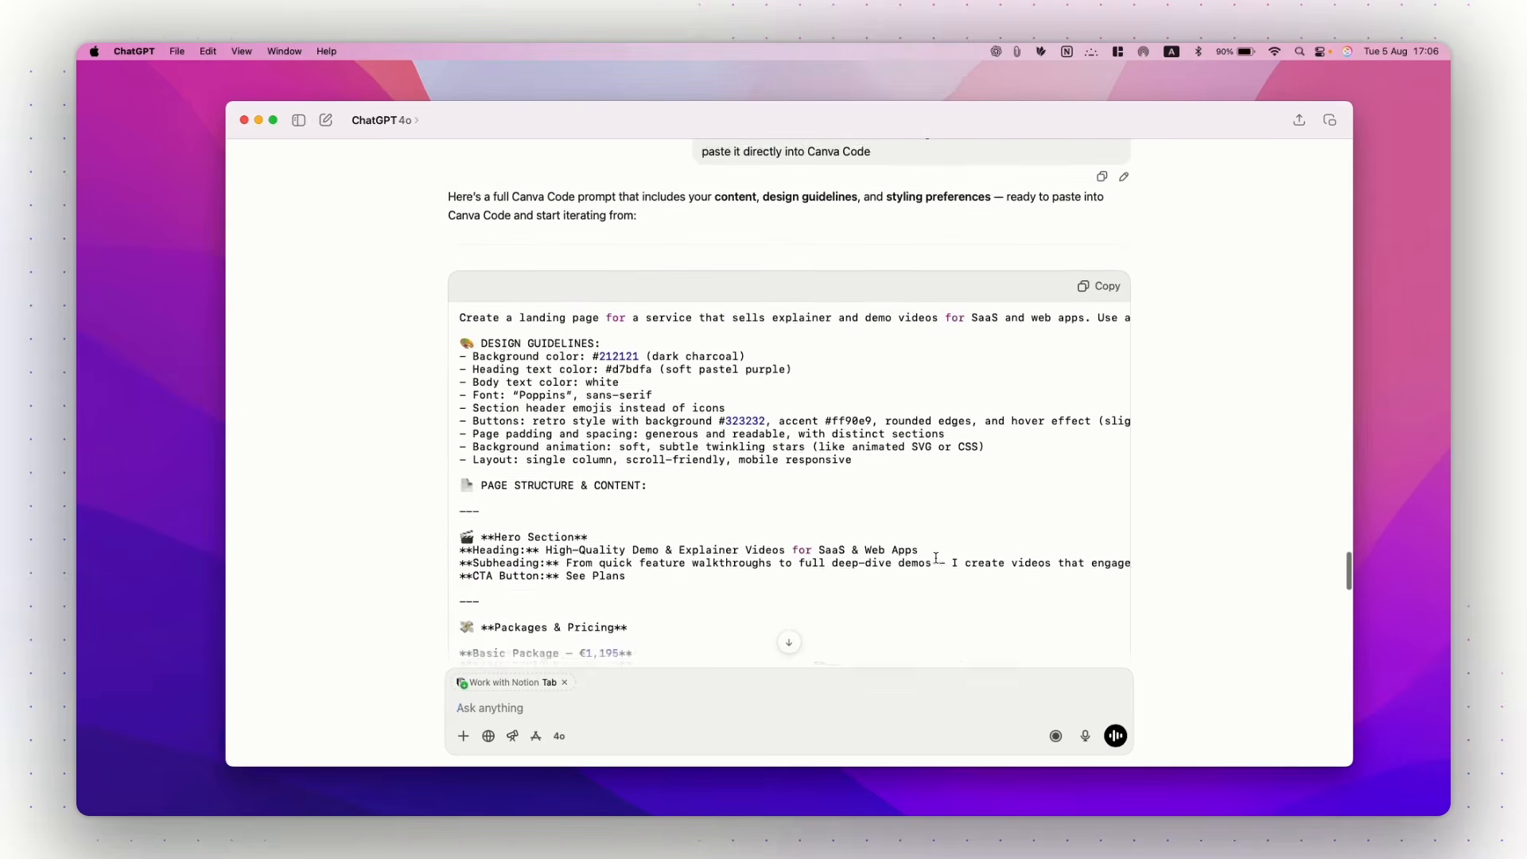
click(1109, 338)
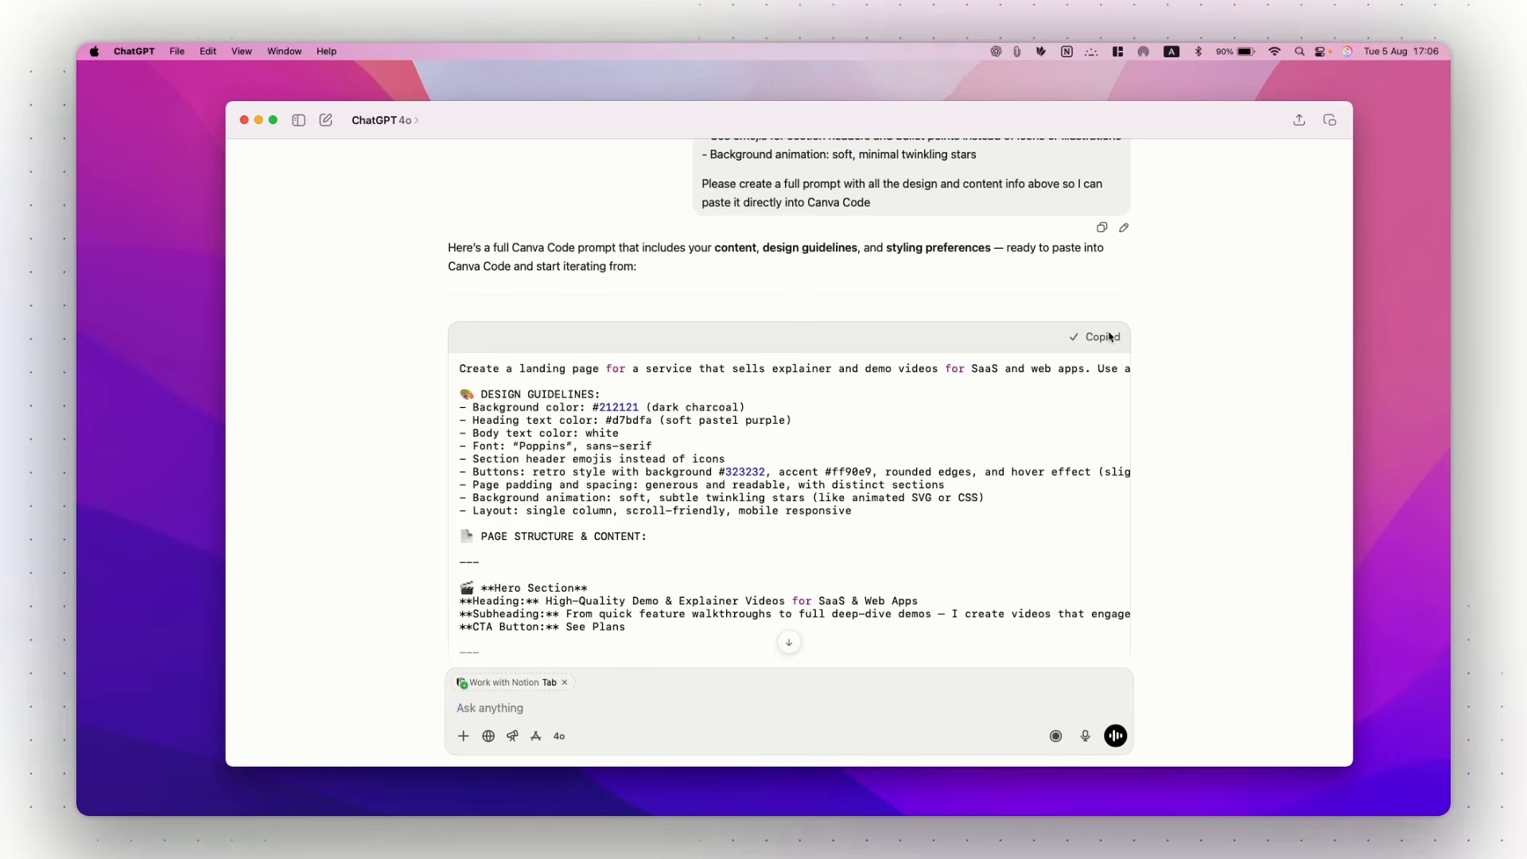
Step: Switch to Canva, start a Canva AI chat in Code for me mode, and submit the full landing page prompt copied from ChatGPT
key(ctrl+Right)
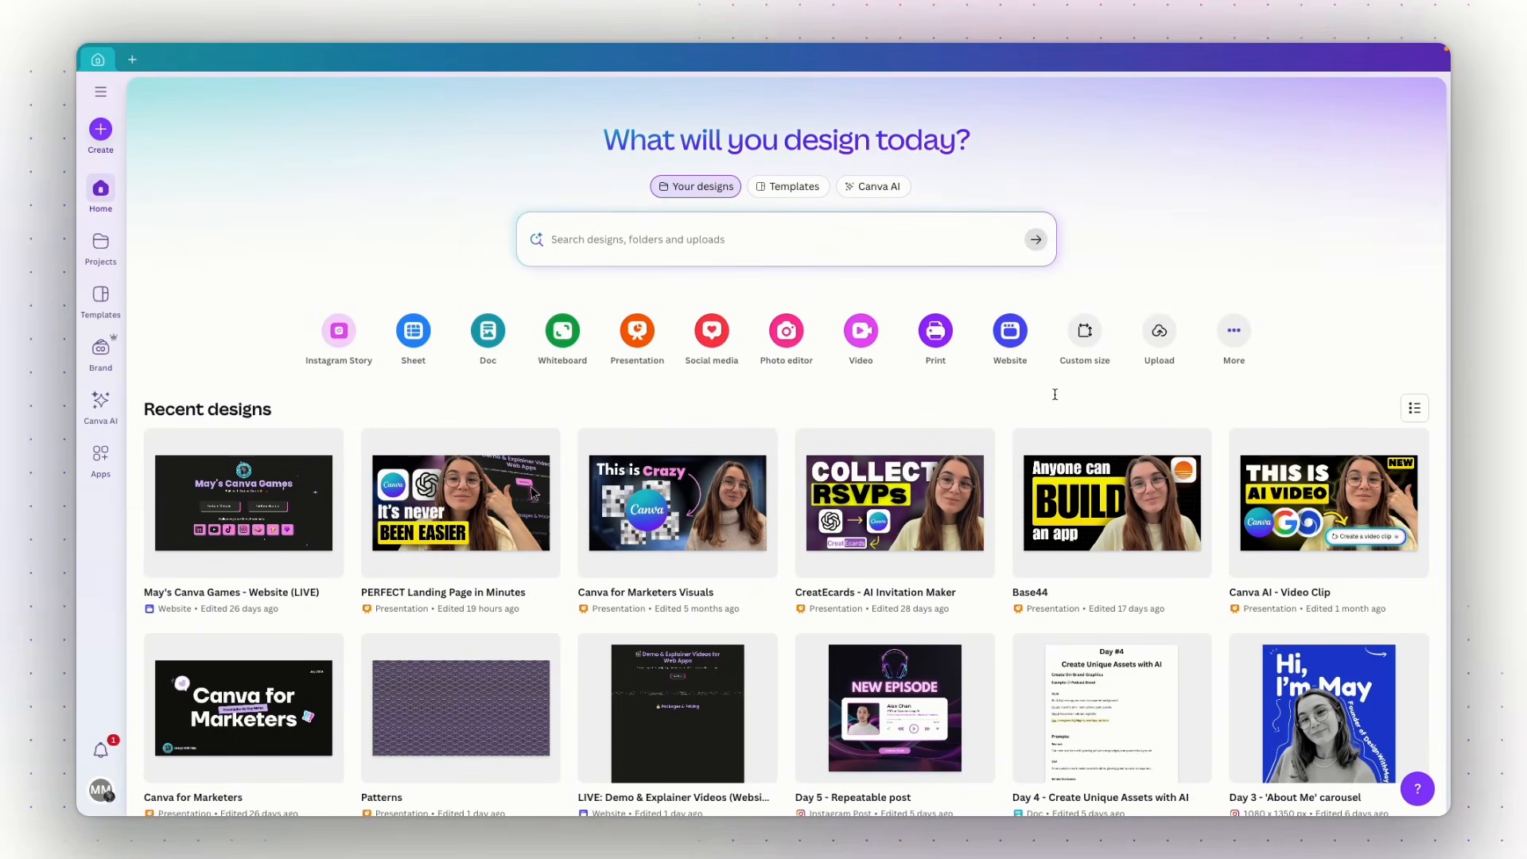
click(873, 188)
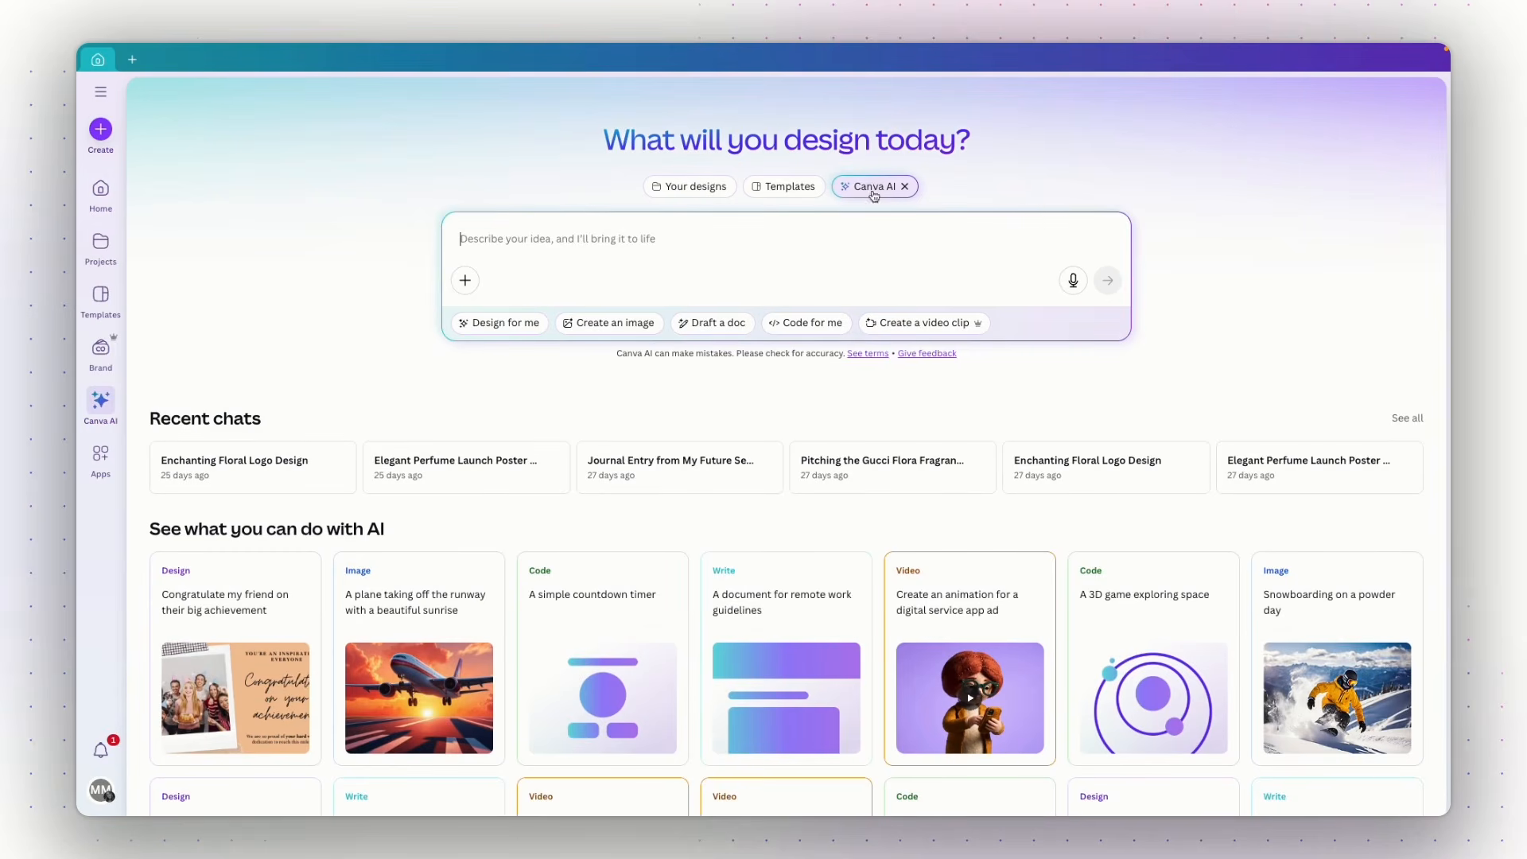
click(811, 322)
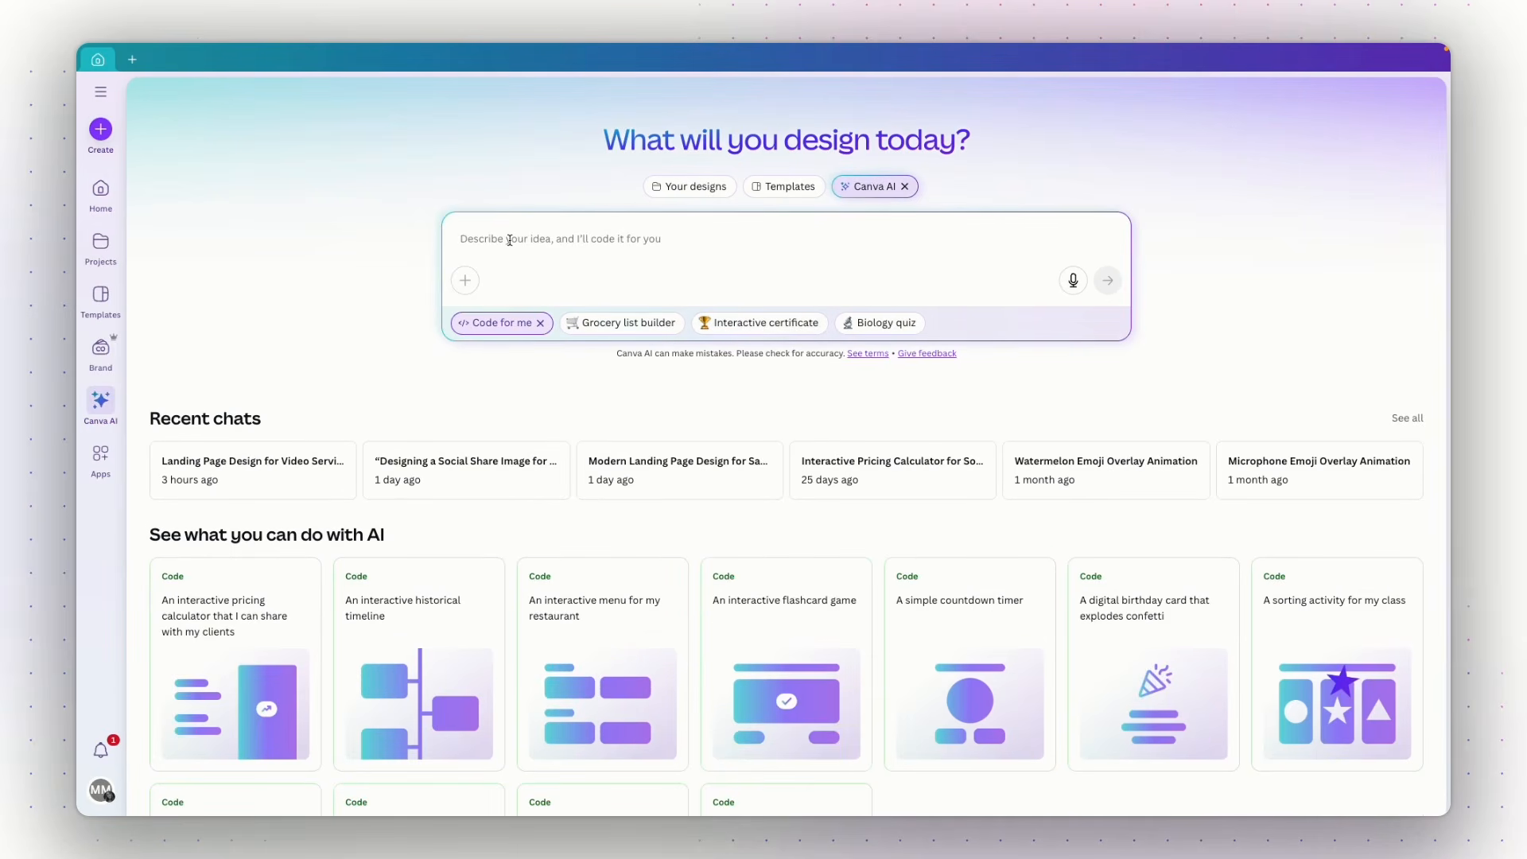
key(ctrl+v)
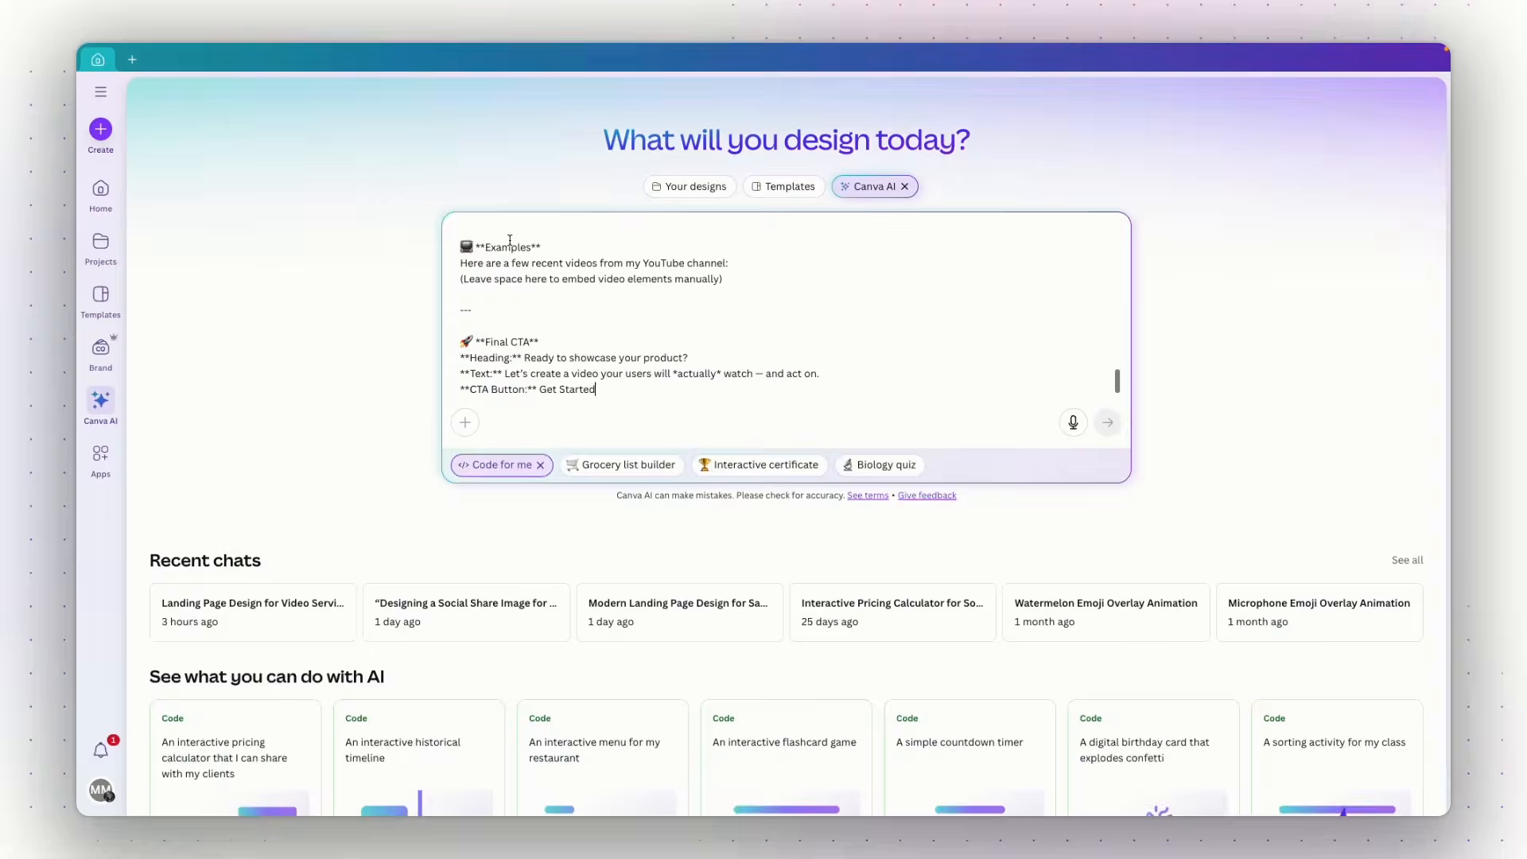
scroll(553, 314, up, 10)
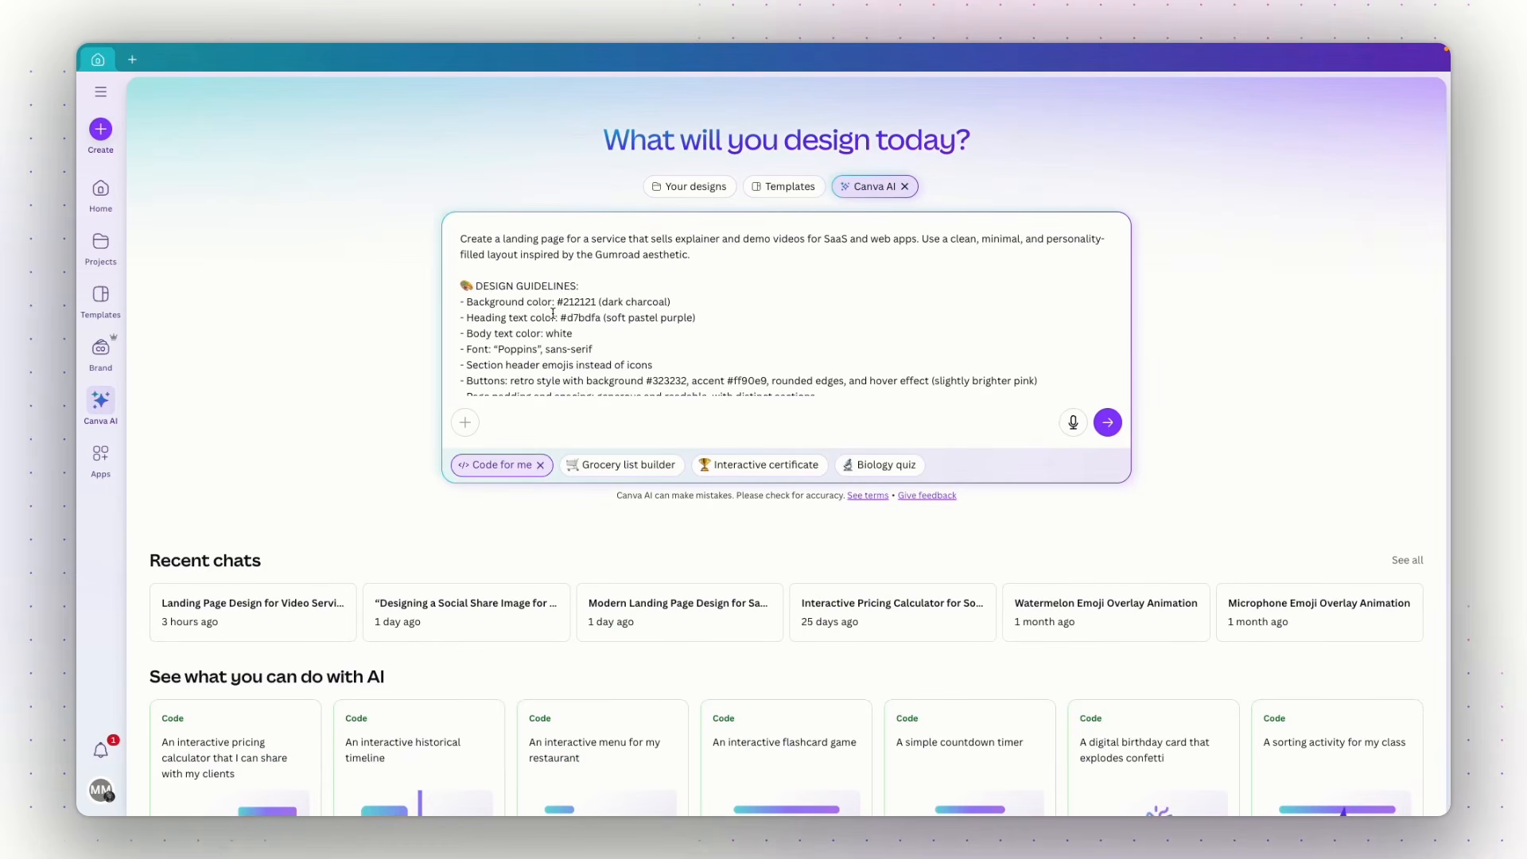
click(1106, 421)
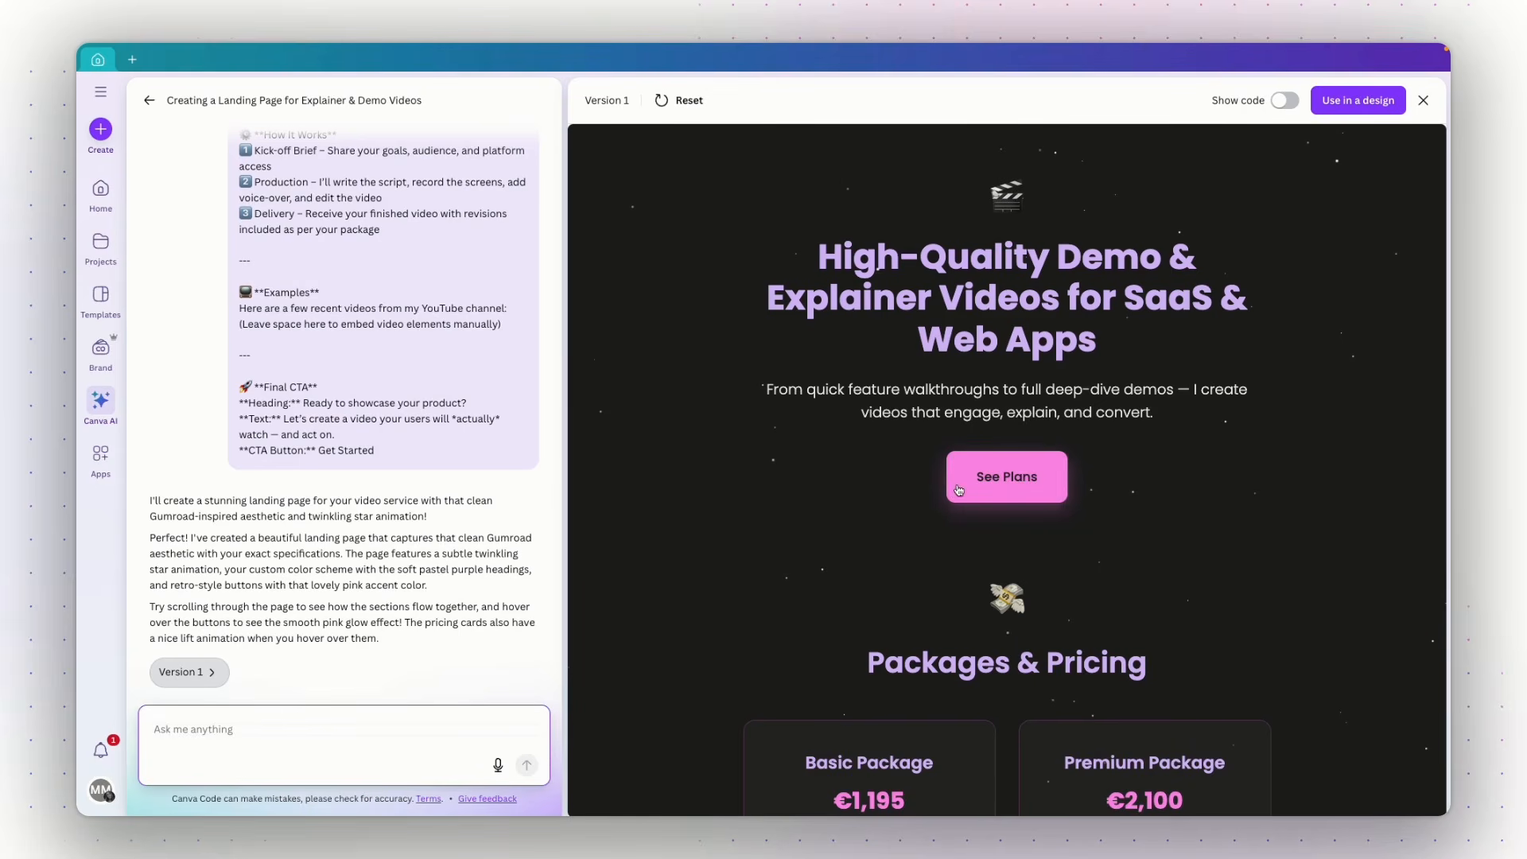
Step: Review the generated page's hero and Packages & Pricing sections, comparing the Basic, Premium and Sponsored Video cards
scroll(1215, 504, down, 5)
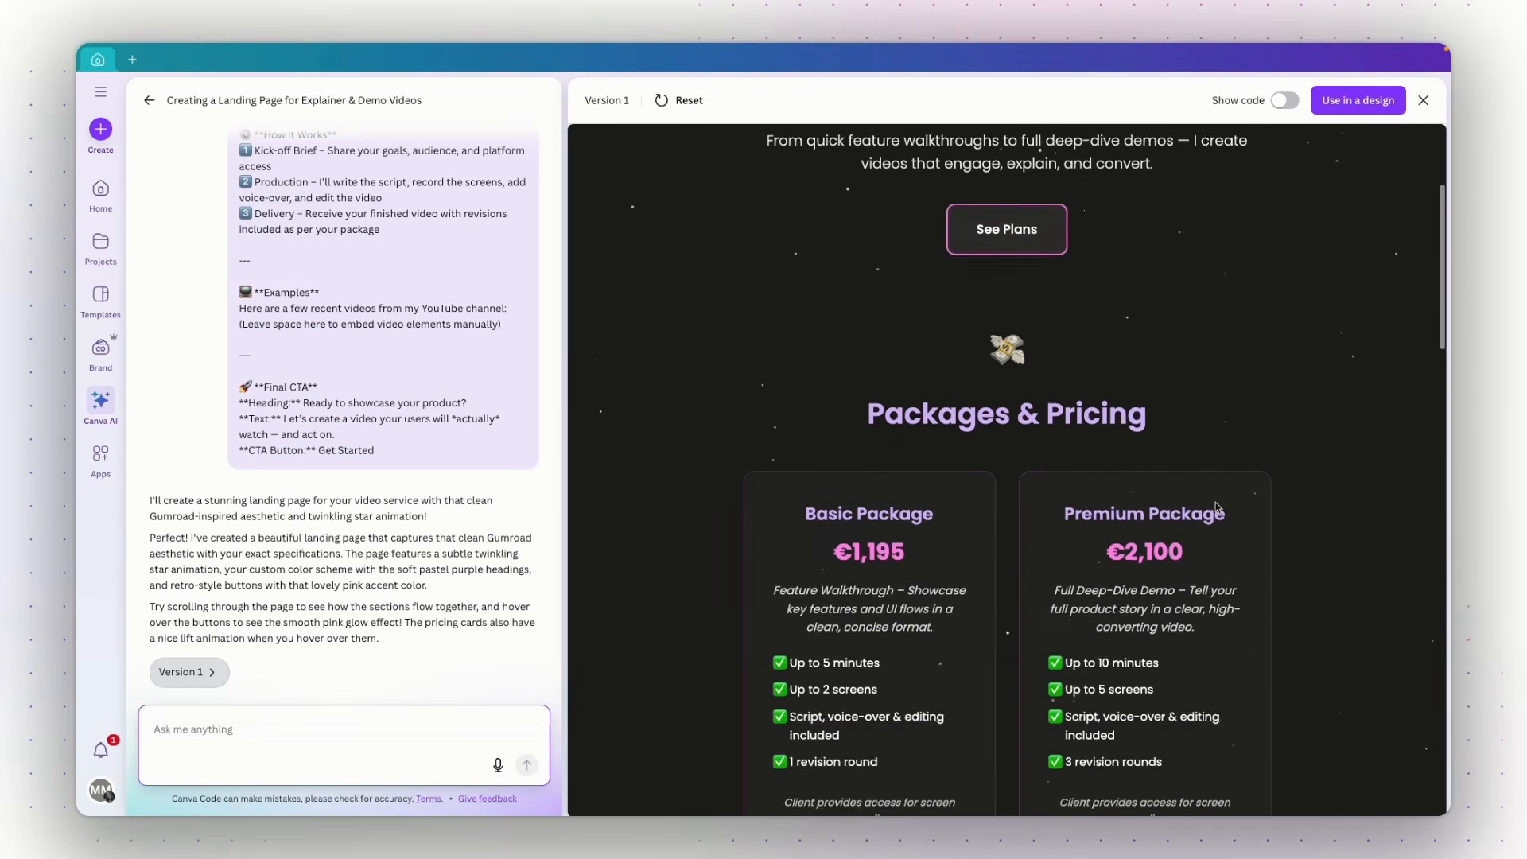
scroll(1215, 507, down, 5)
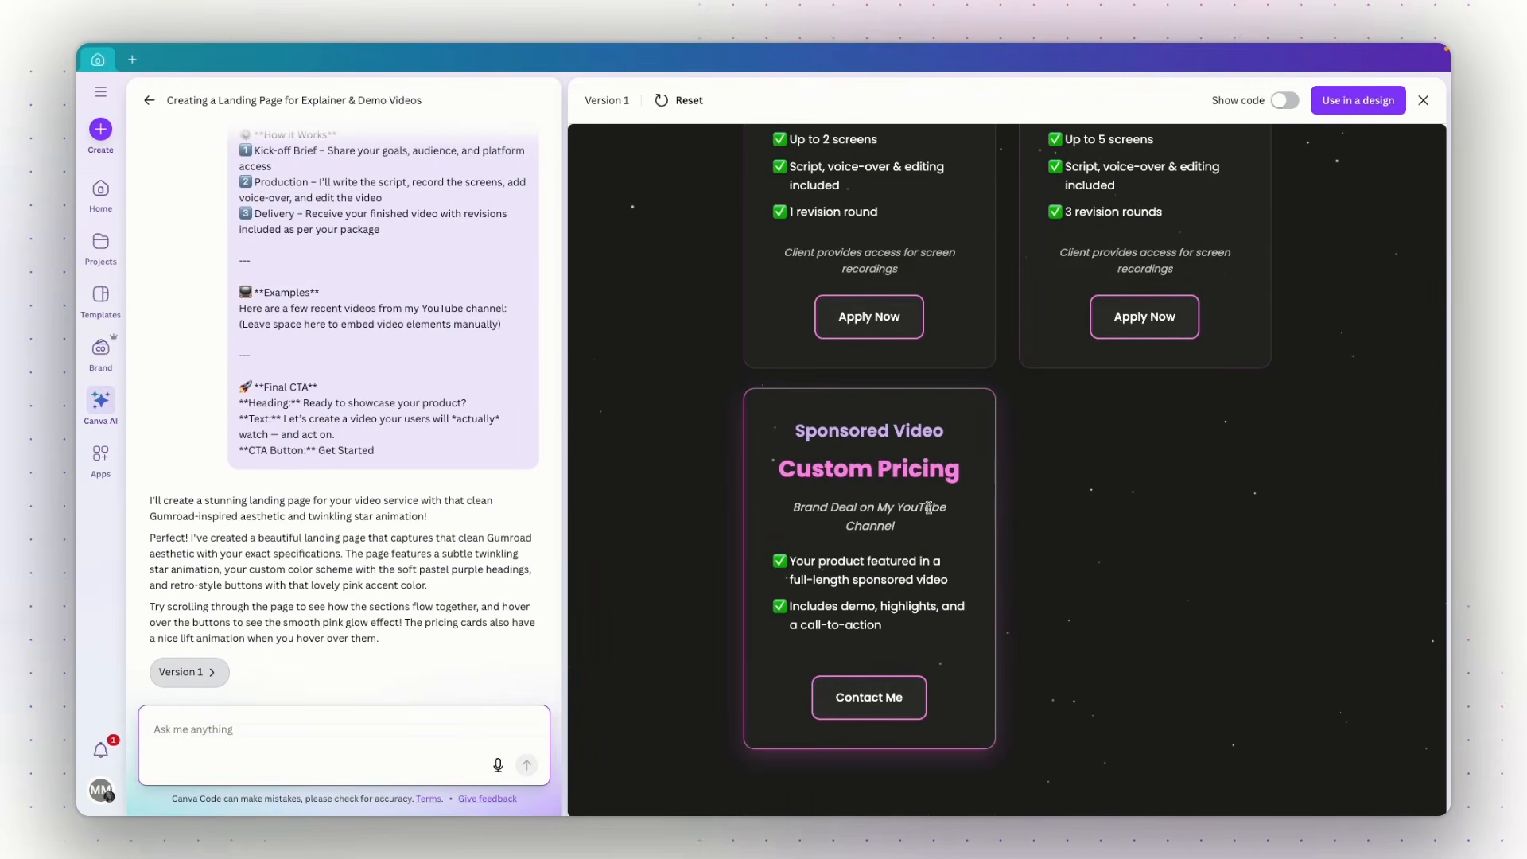
scroll(849, 245, up, 2)
scroll(849, 245, up, 1)
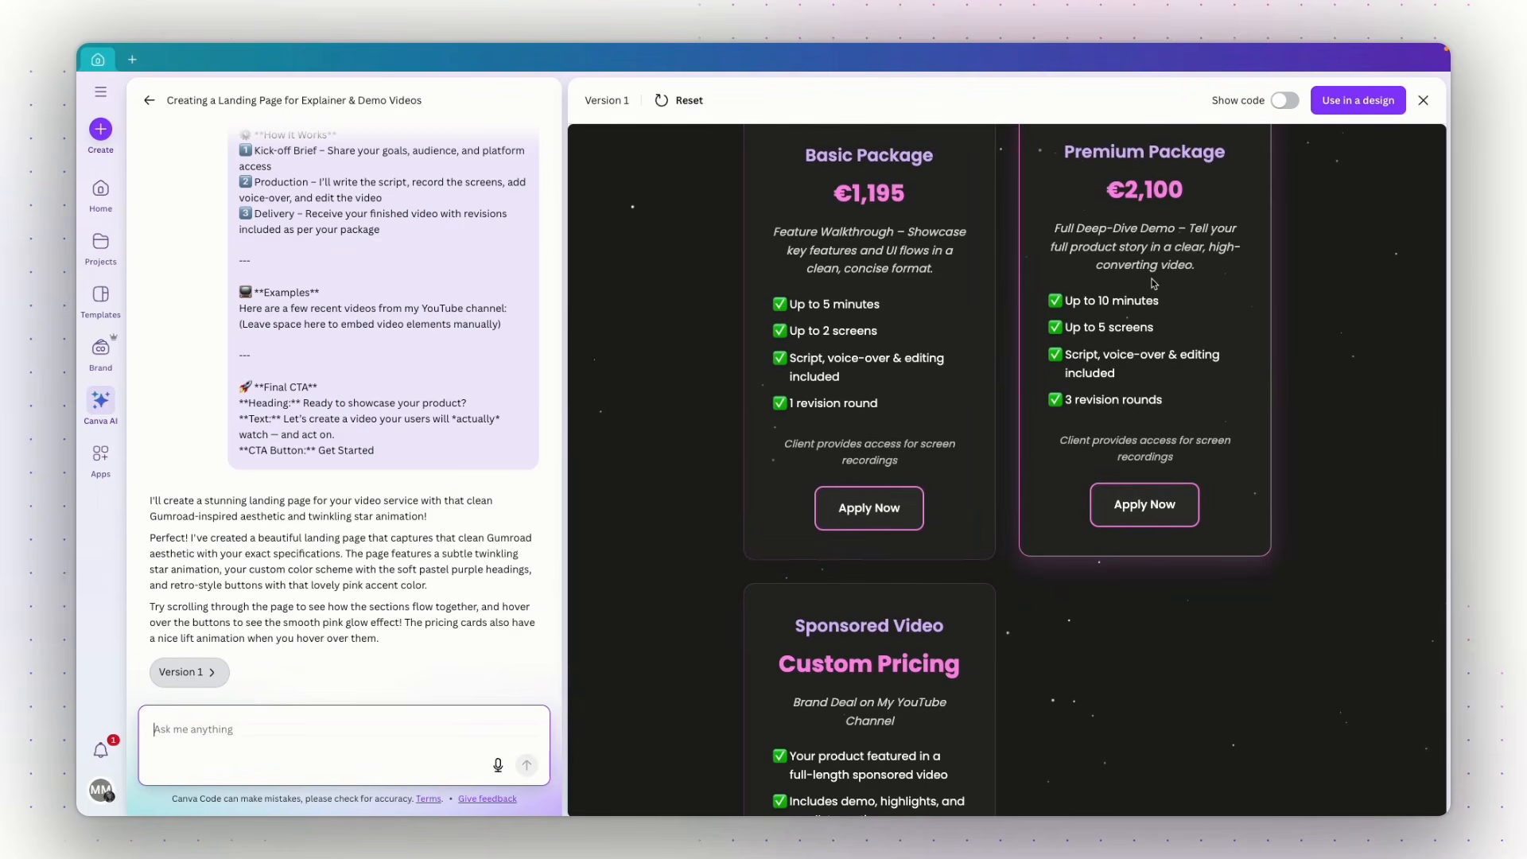
scroll(1165, 341, down, 3)
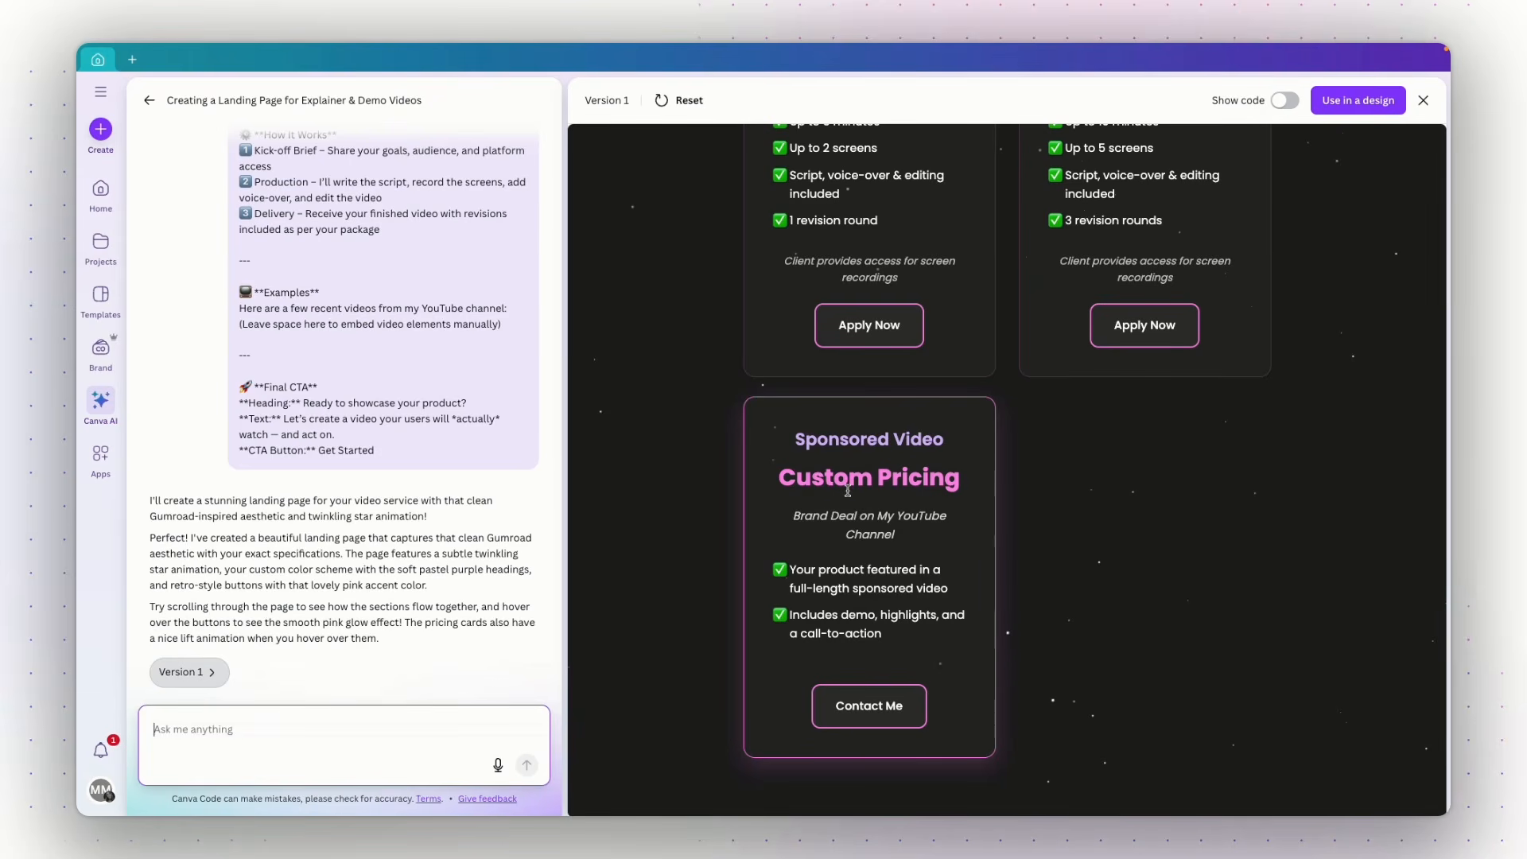
scroll(847, 490, up, 3)
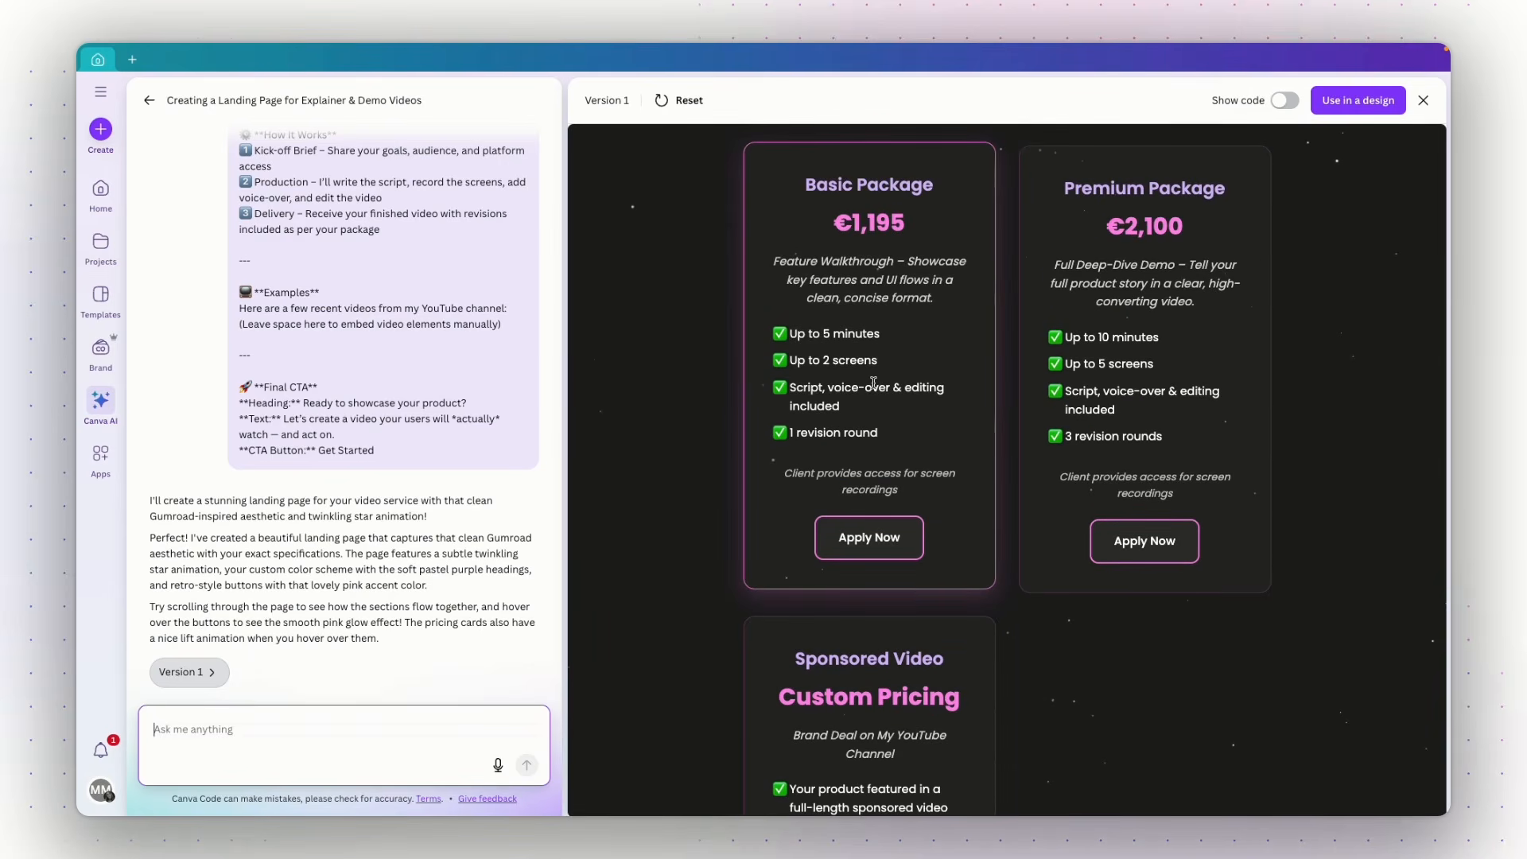
Step: Examine the How It Works, Examples and final call-to-action sections of the generated landing page
scroll(873, 383, down, 6)
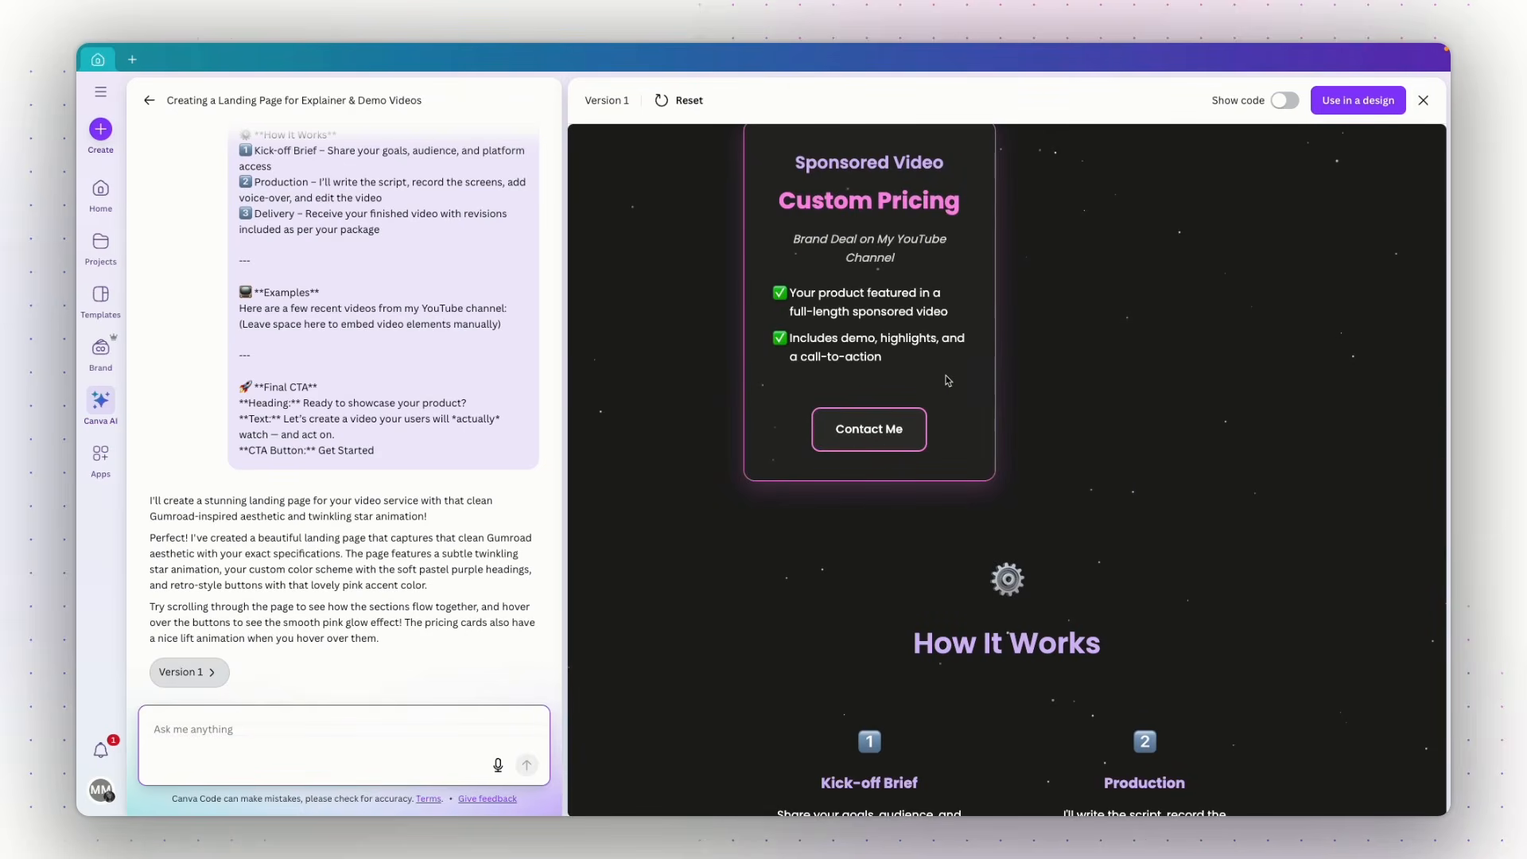
scroll(1031, 376, down, 3)
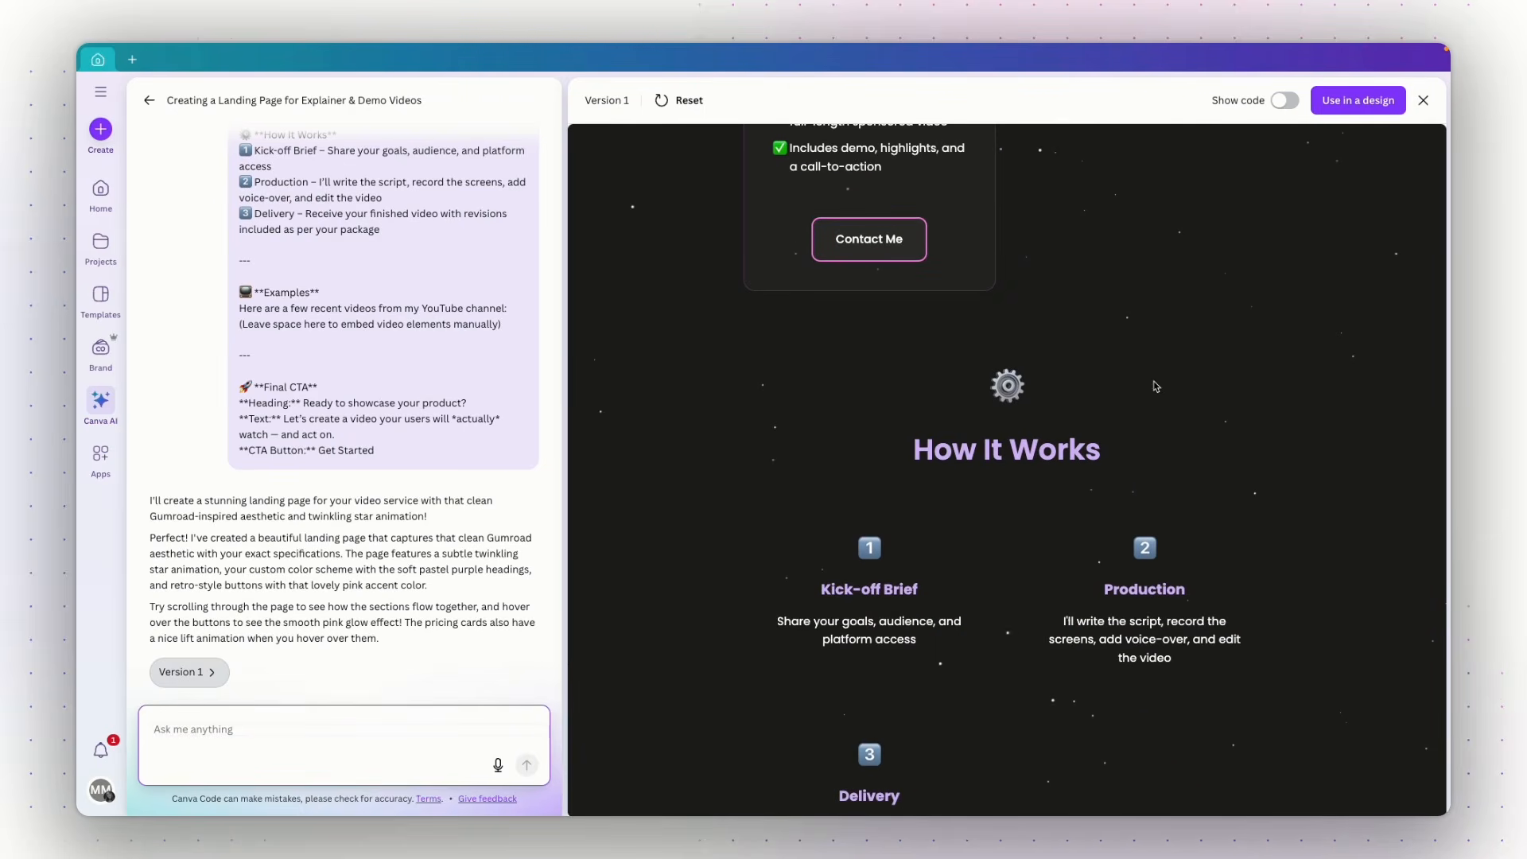
scroll(1155, 387, down, 2)
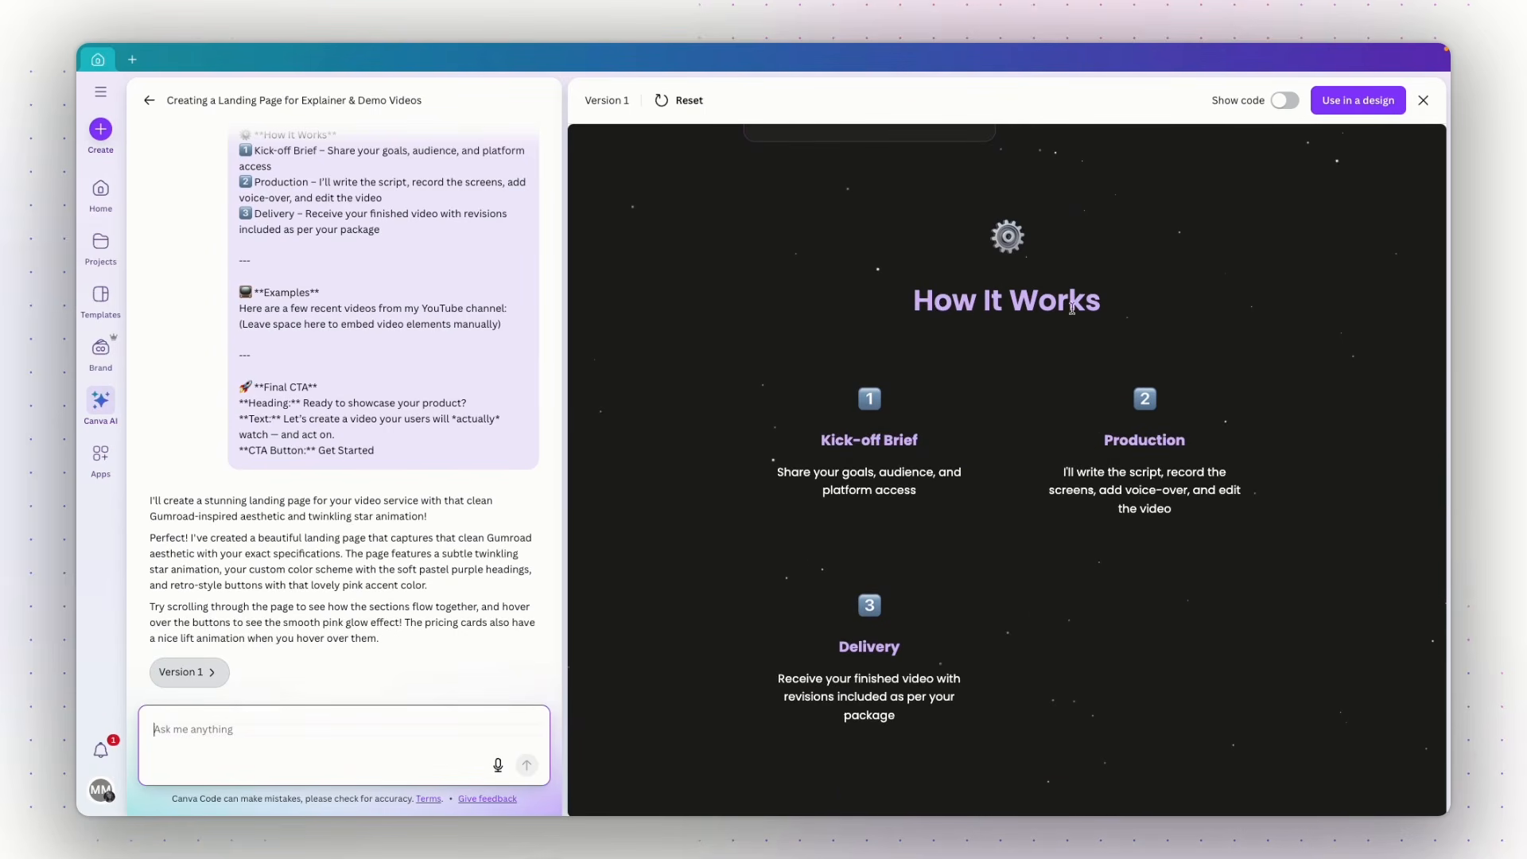
scroll(1243, 330, down, 2)
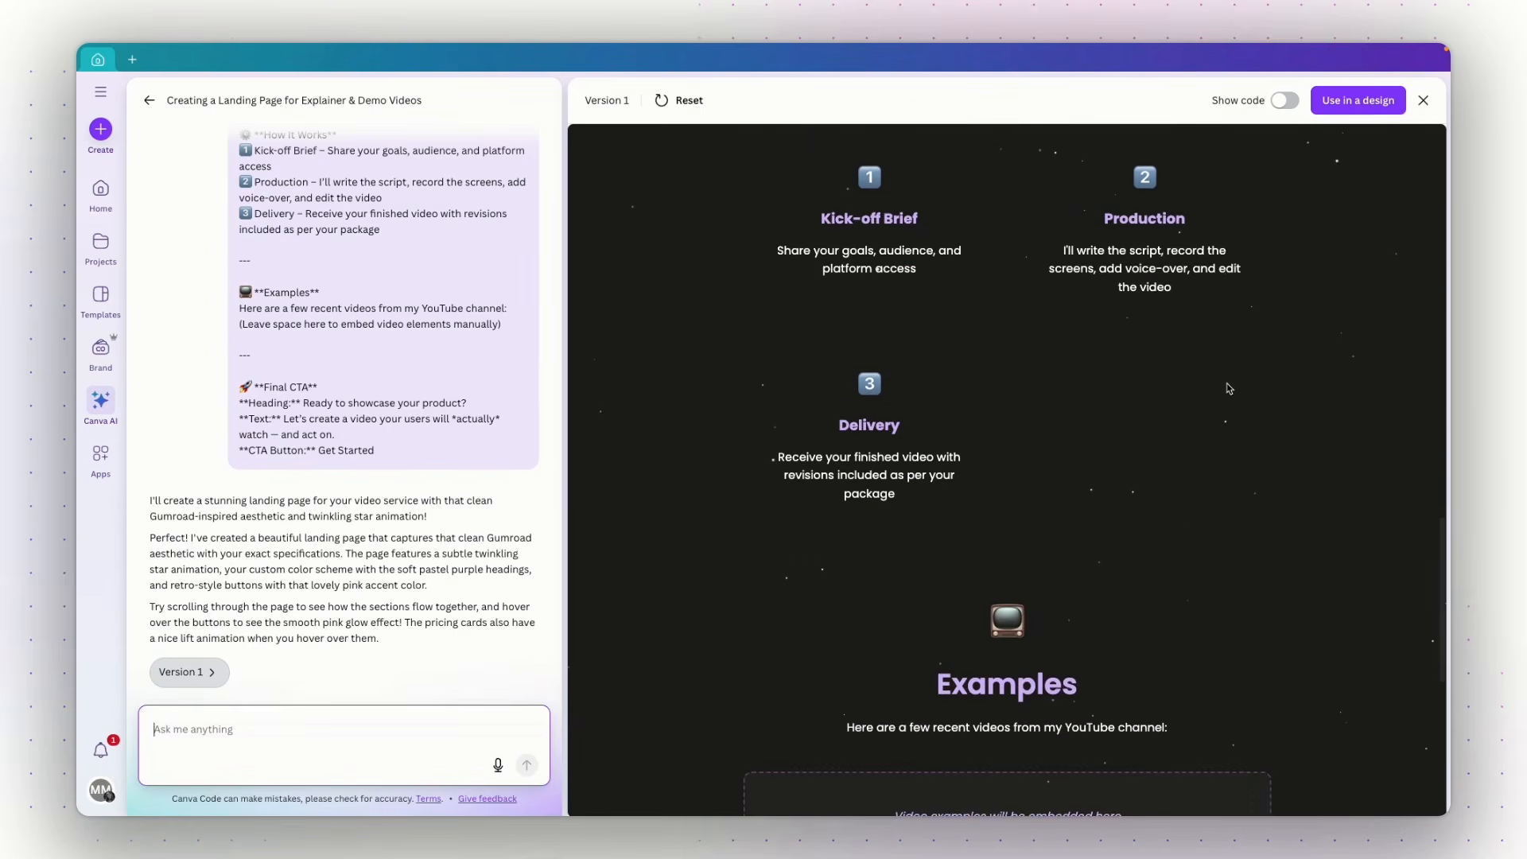
scroll(1243, 331, up, 2)
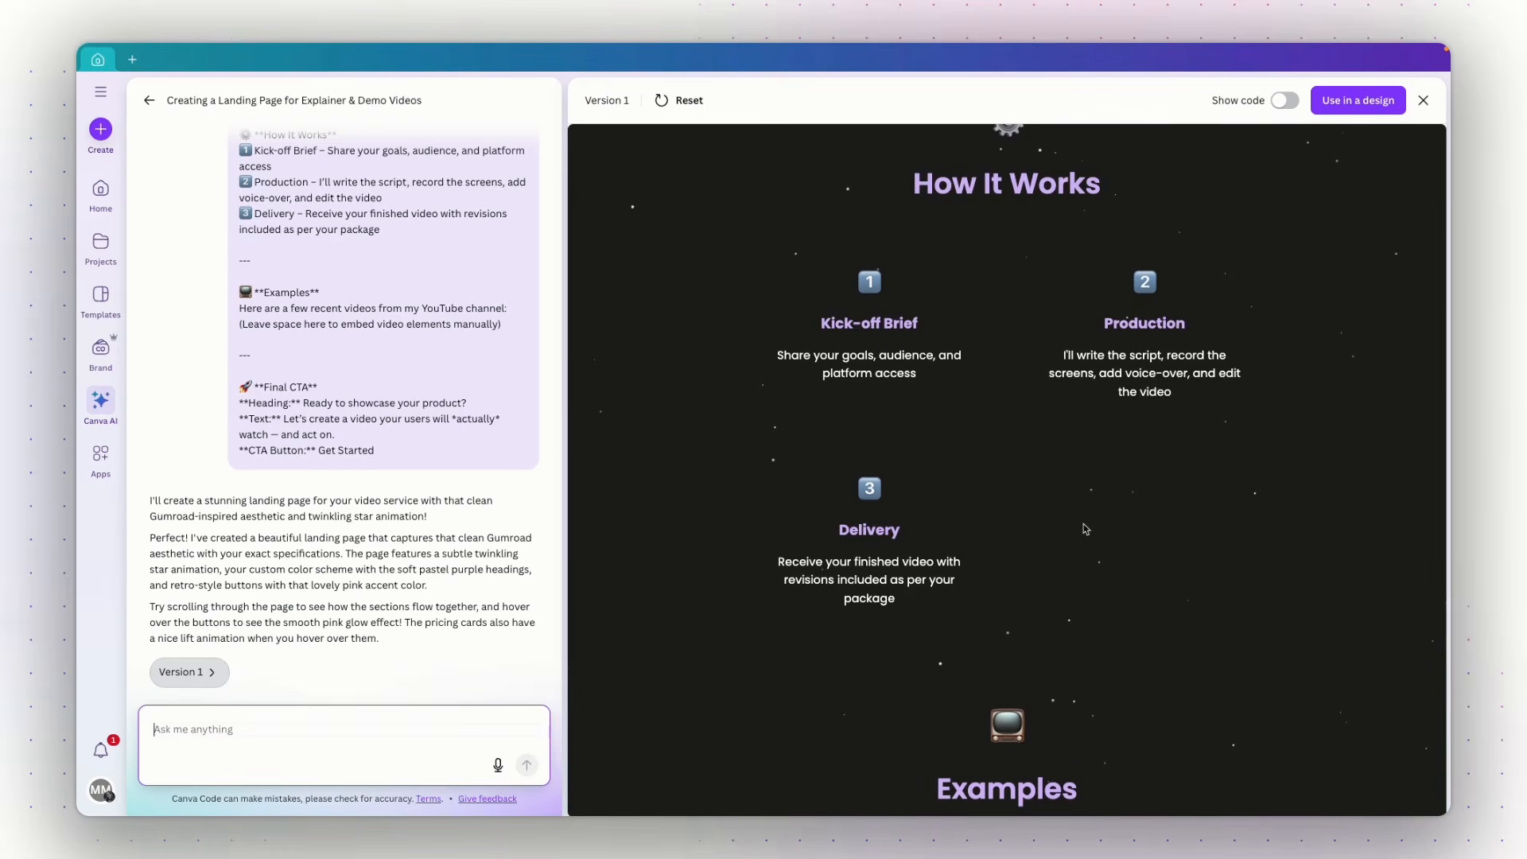
scroll(1084, 524, down, 4)
scroll(1085, 528, down, 1)
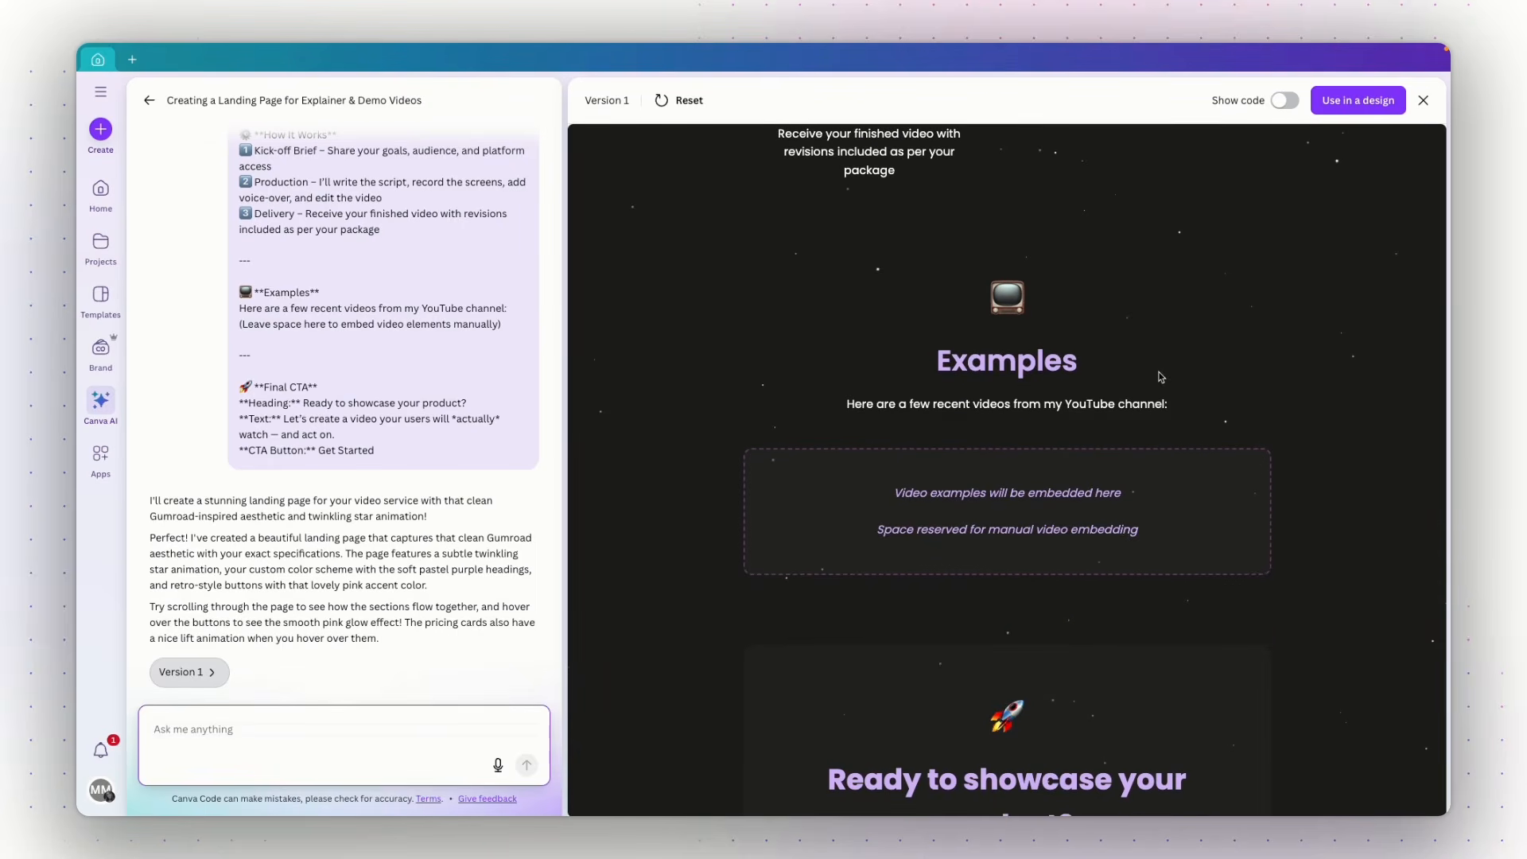
scroll(1198, 376, down, 1)
scroll(1198, 376, down, 2)
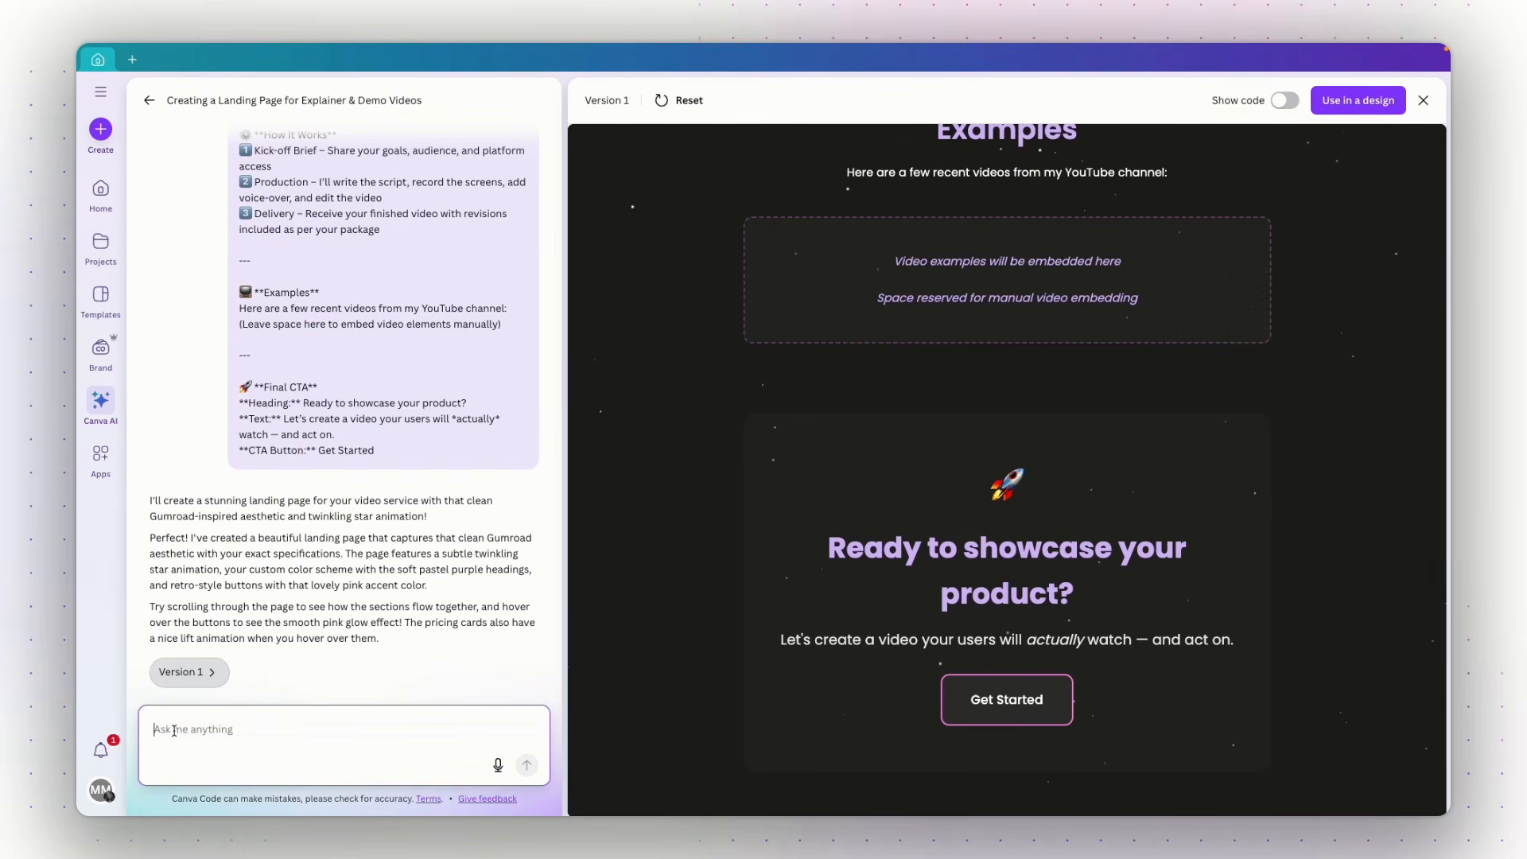
Step: Draft a message starting "I want to delete this section:" and quote both placeholder lines copied from the Examples video box
scroll(718, 574, up, 3)
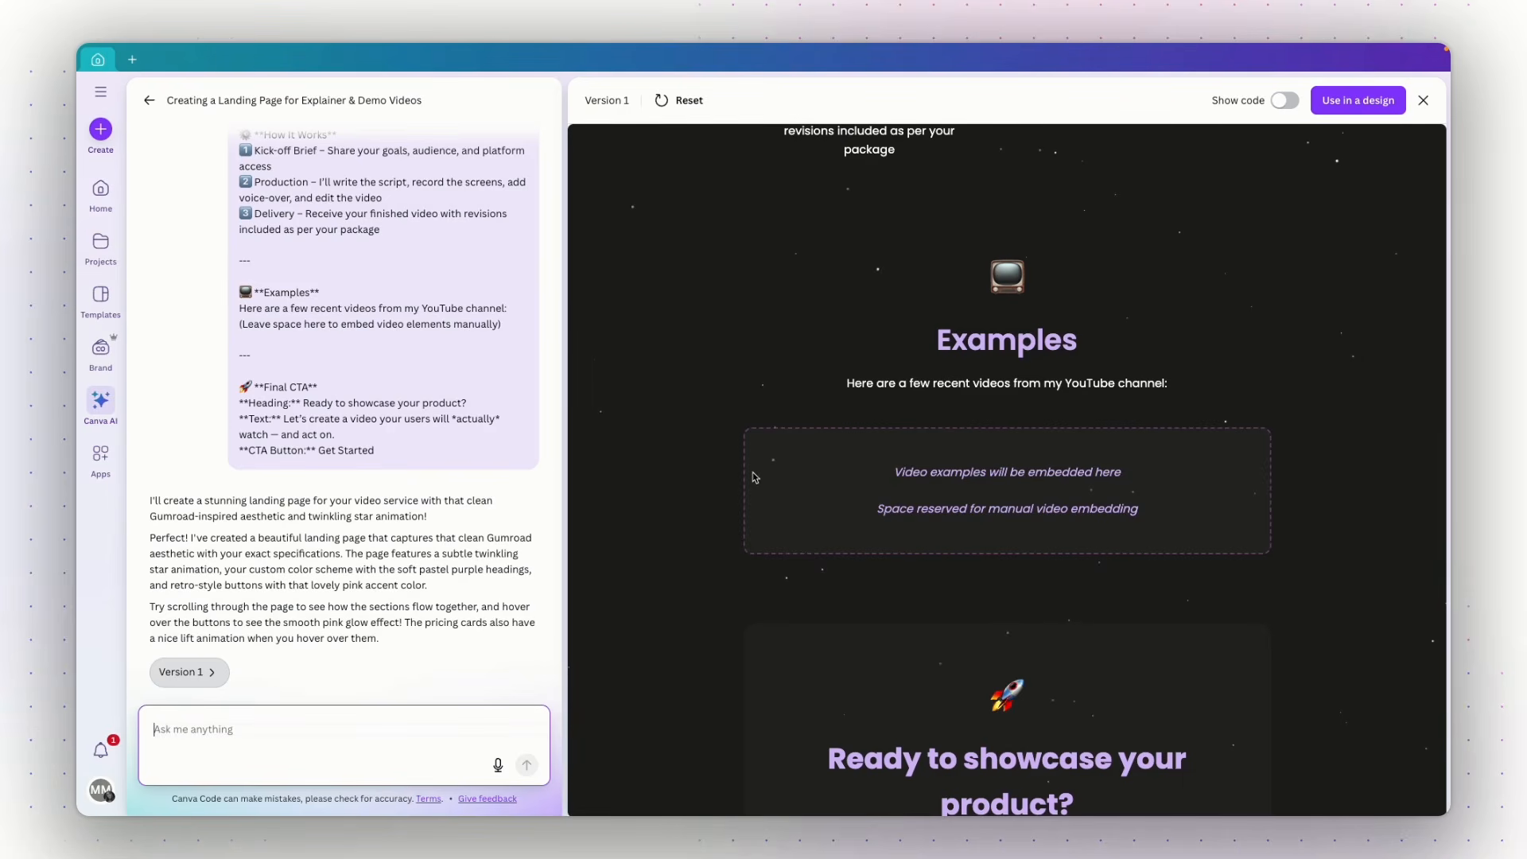
drag(893, 469, 1160, 511)
key(ctrl+c)
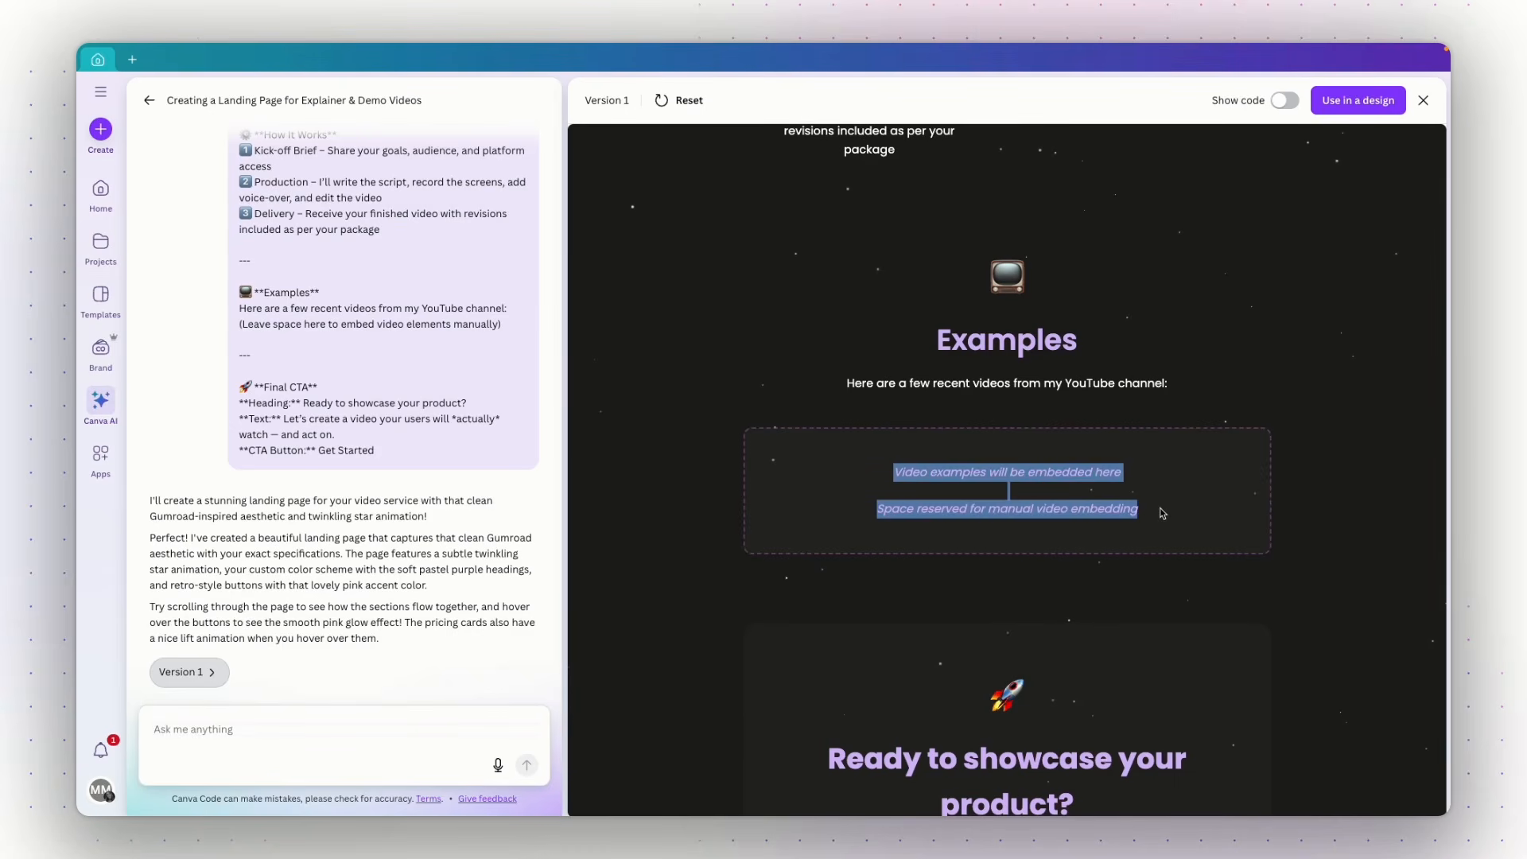
click(342, 739)
text(I want to delete thi)
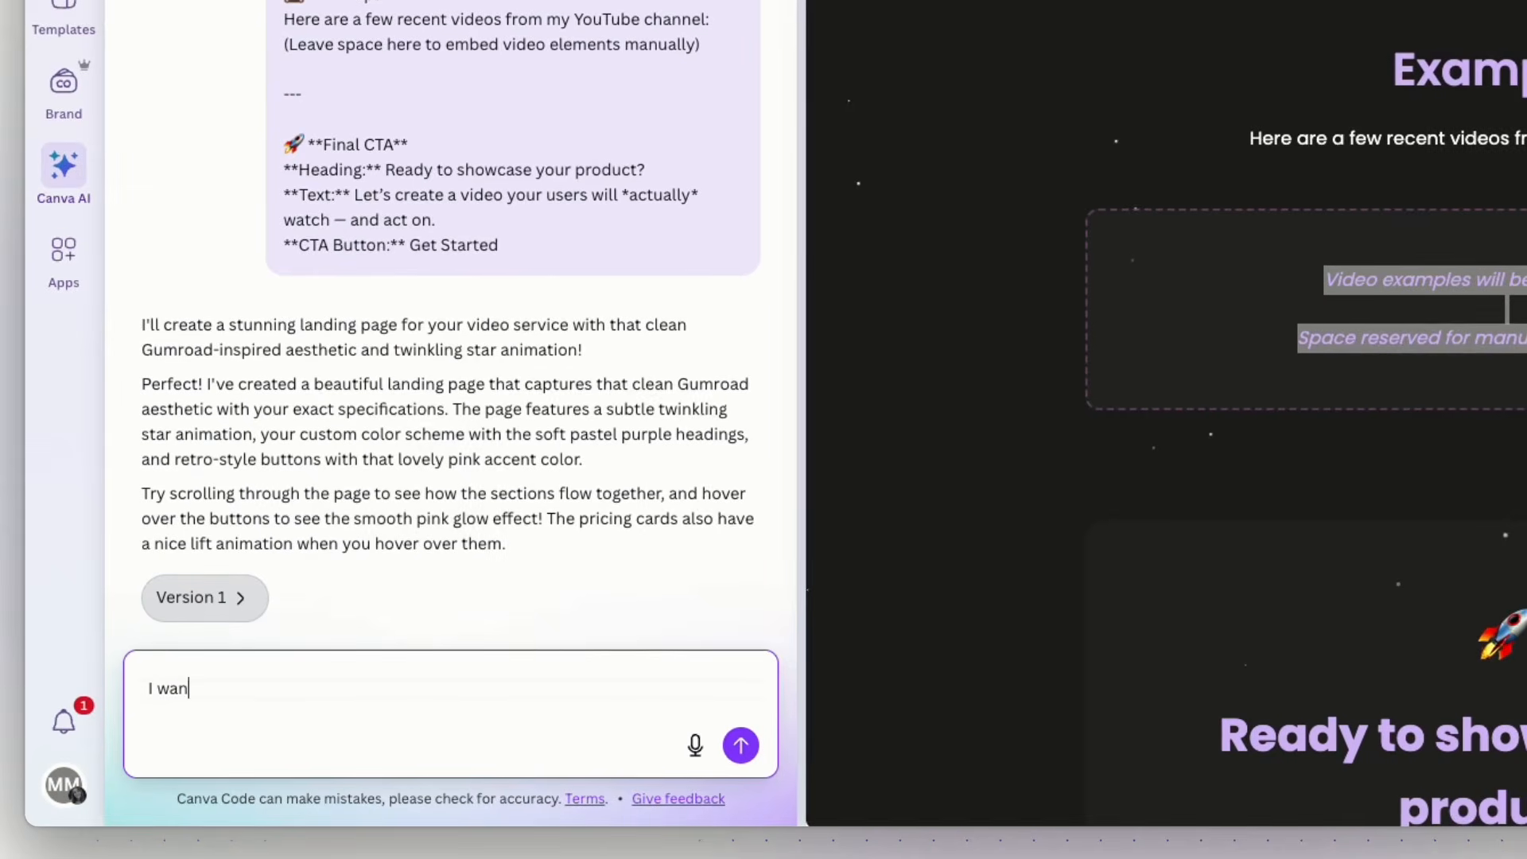
text(s section:)
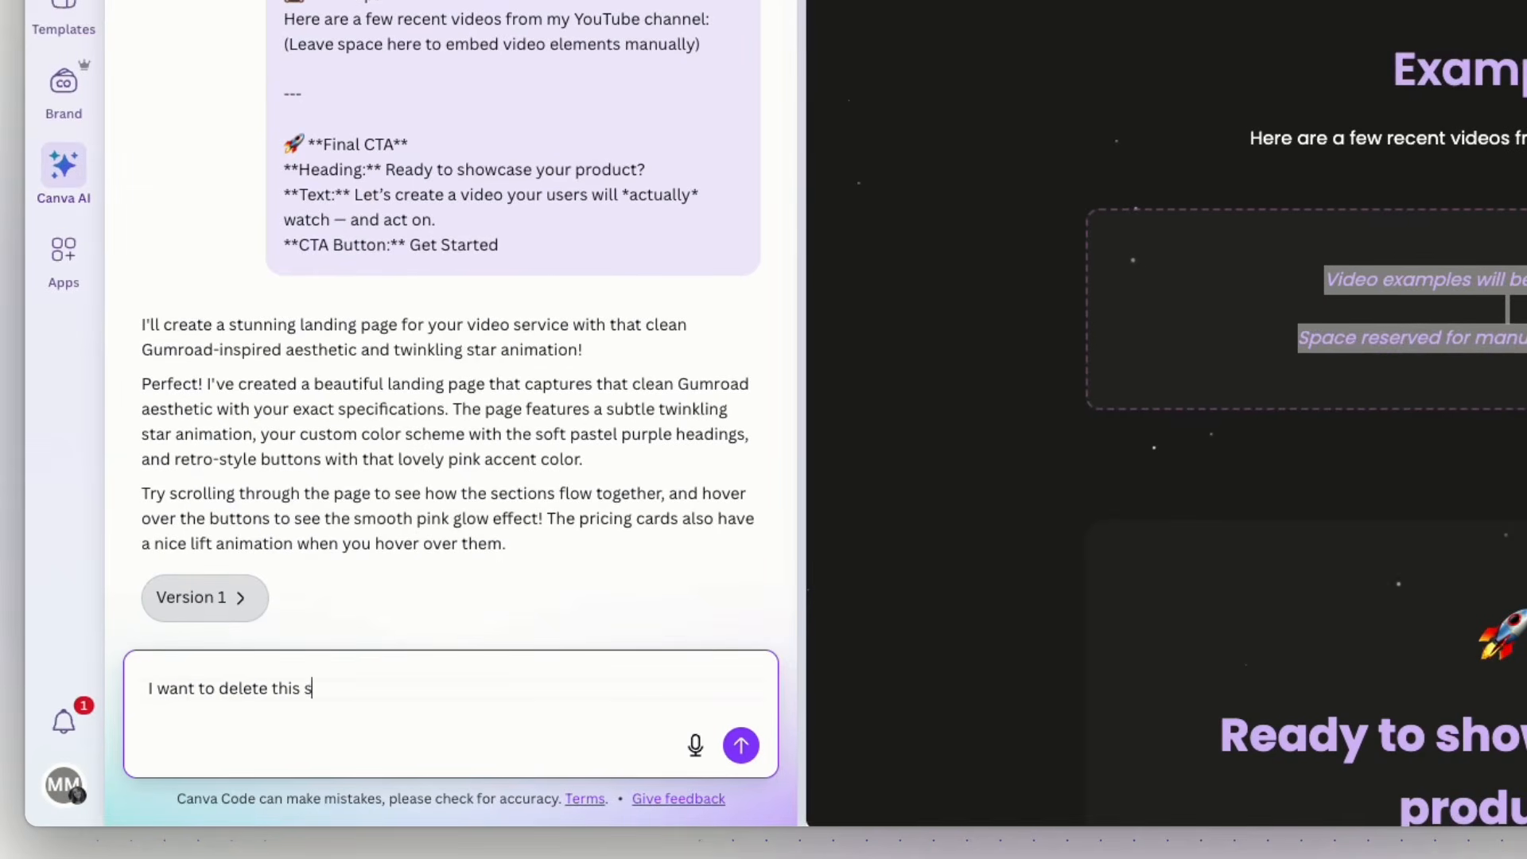
key(Return)
key(Return)
key(ctrl+v)
Step: Add "leave only the headline and the subheadline", quote the Examples heading and its YouTube channel line, and send the request
key(Return)
key(Return)
text(leave only )
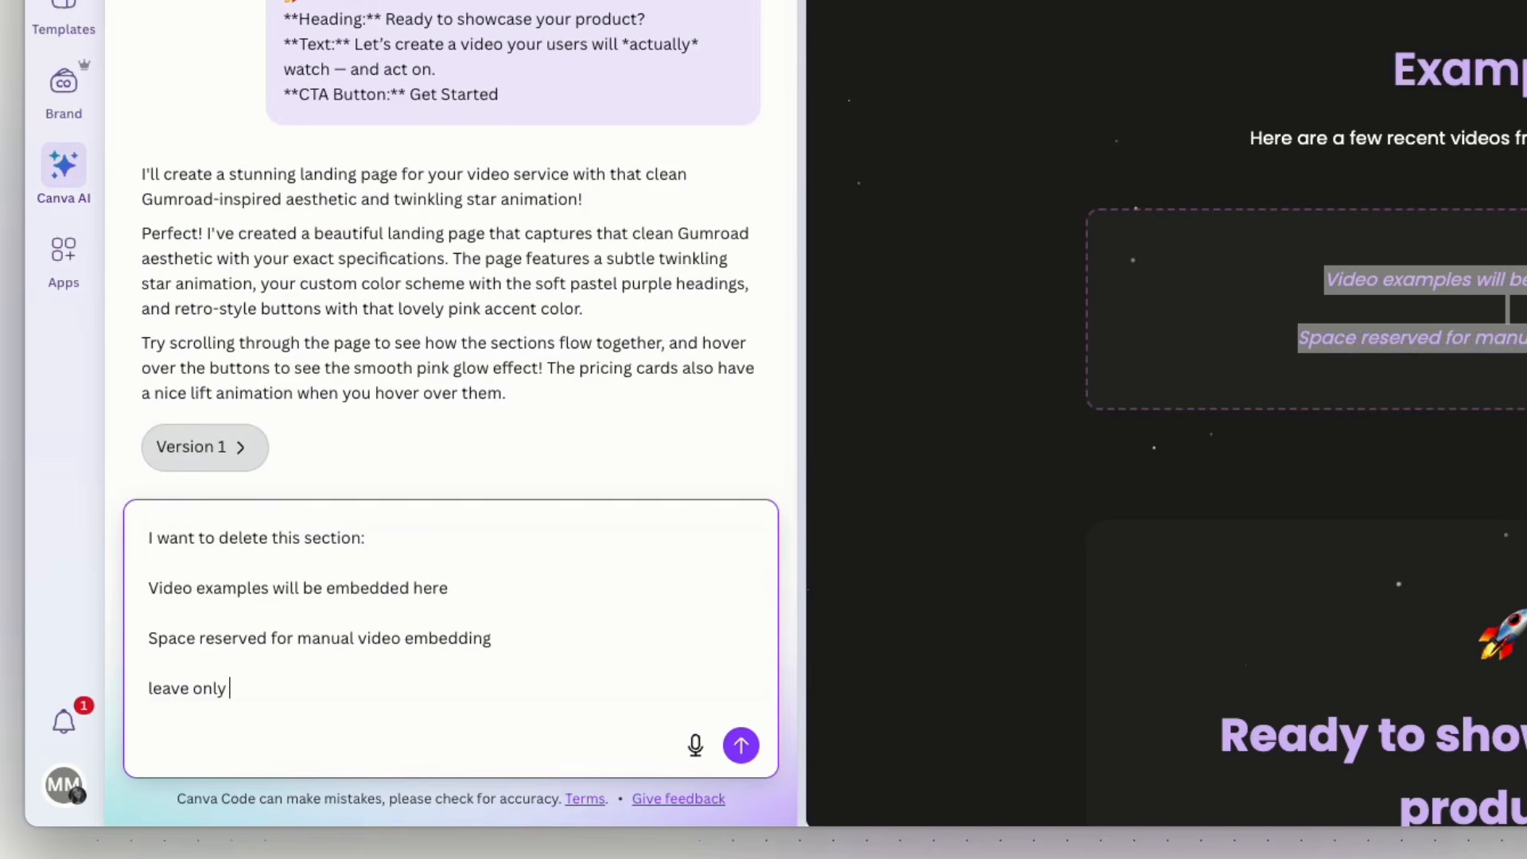
text(the headline and the)
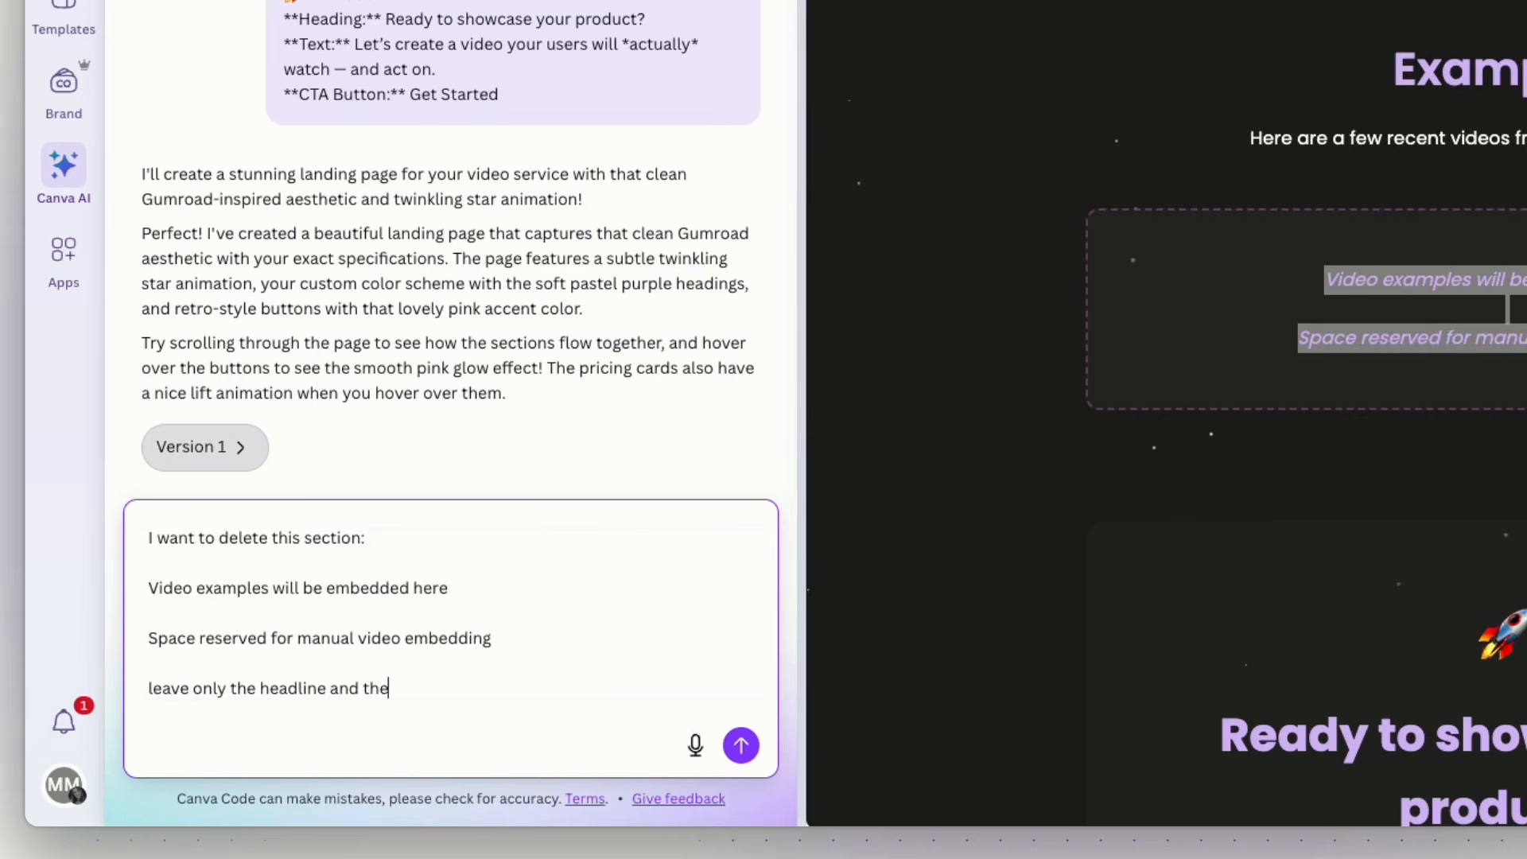
text( subheadline)
key(Return)
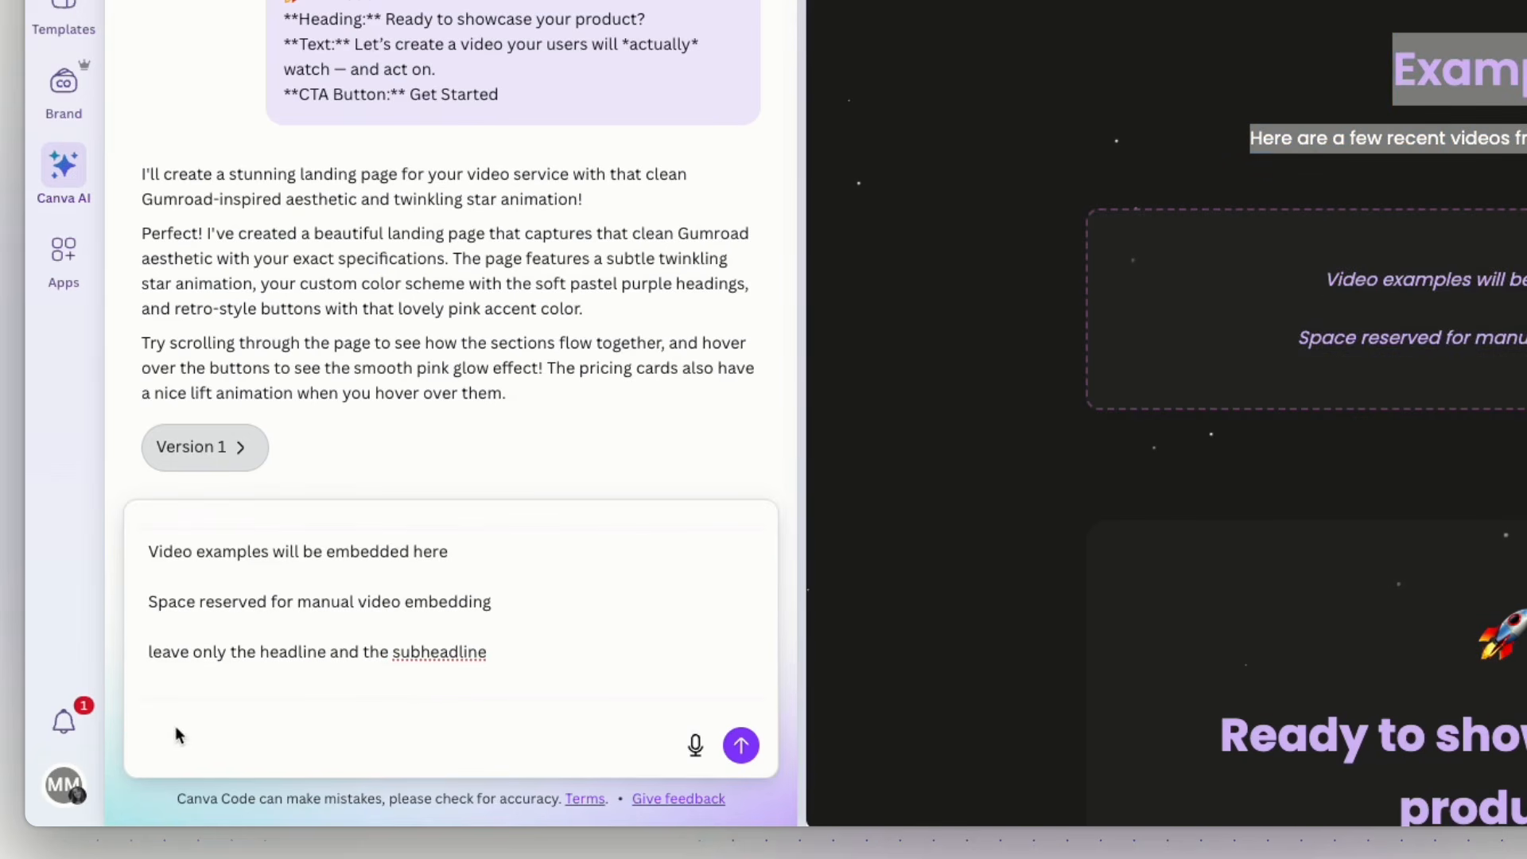
key(Return)
text("Examples Here are a few recent videos from my YouTube channel:")
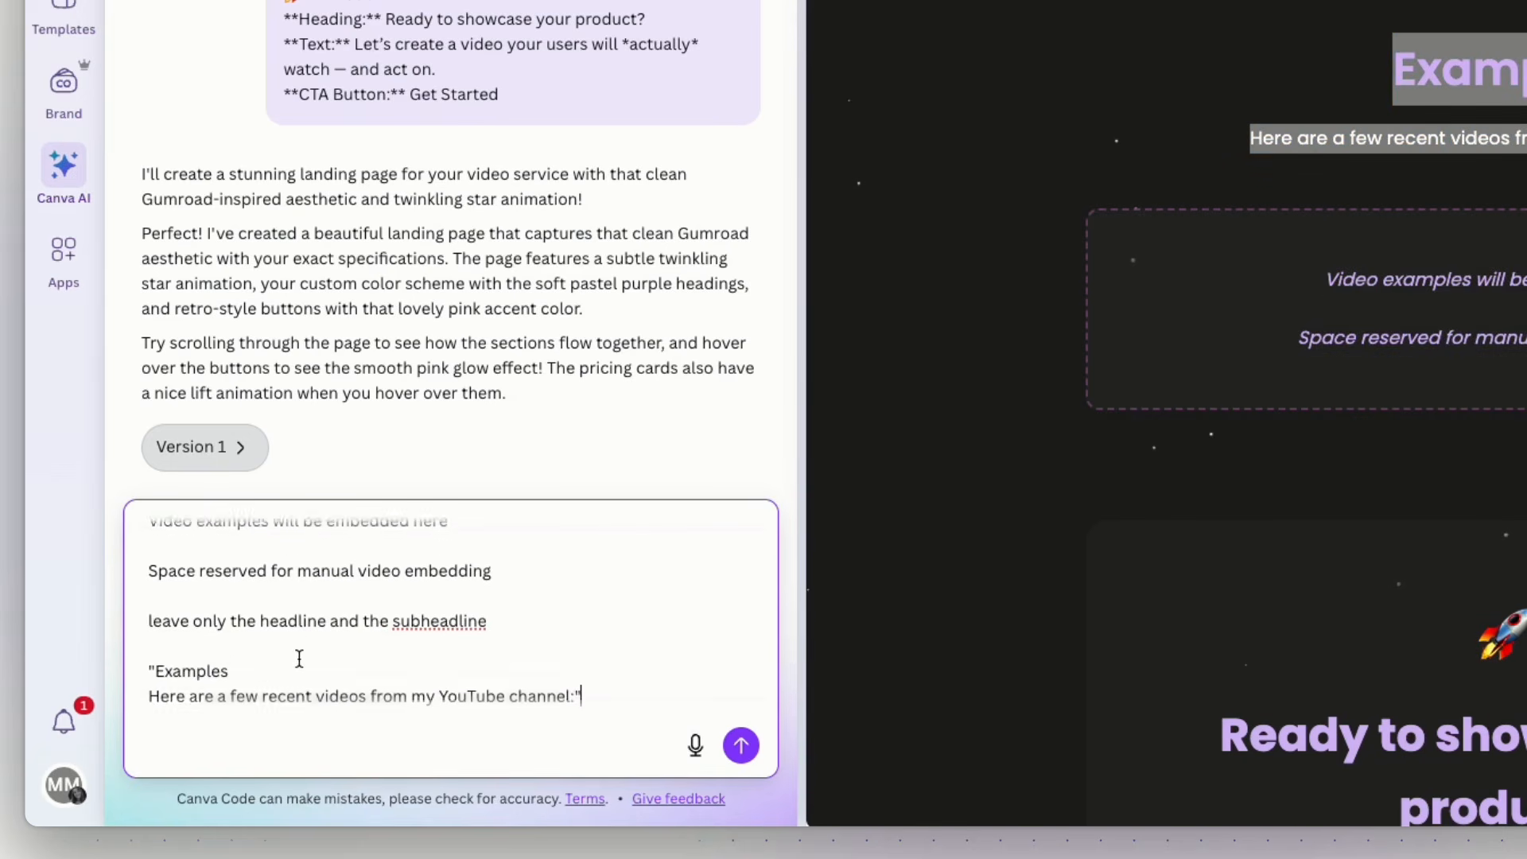
scroll(473, 644, up, 2)
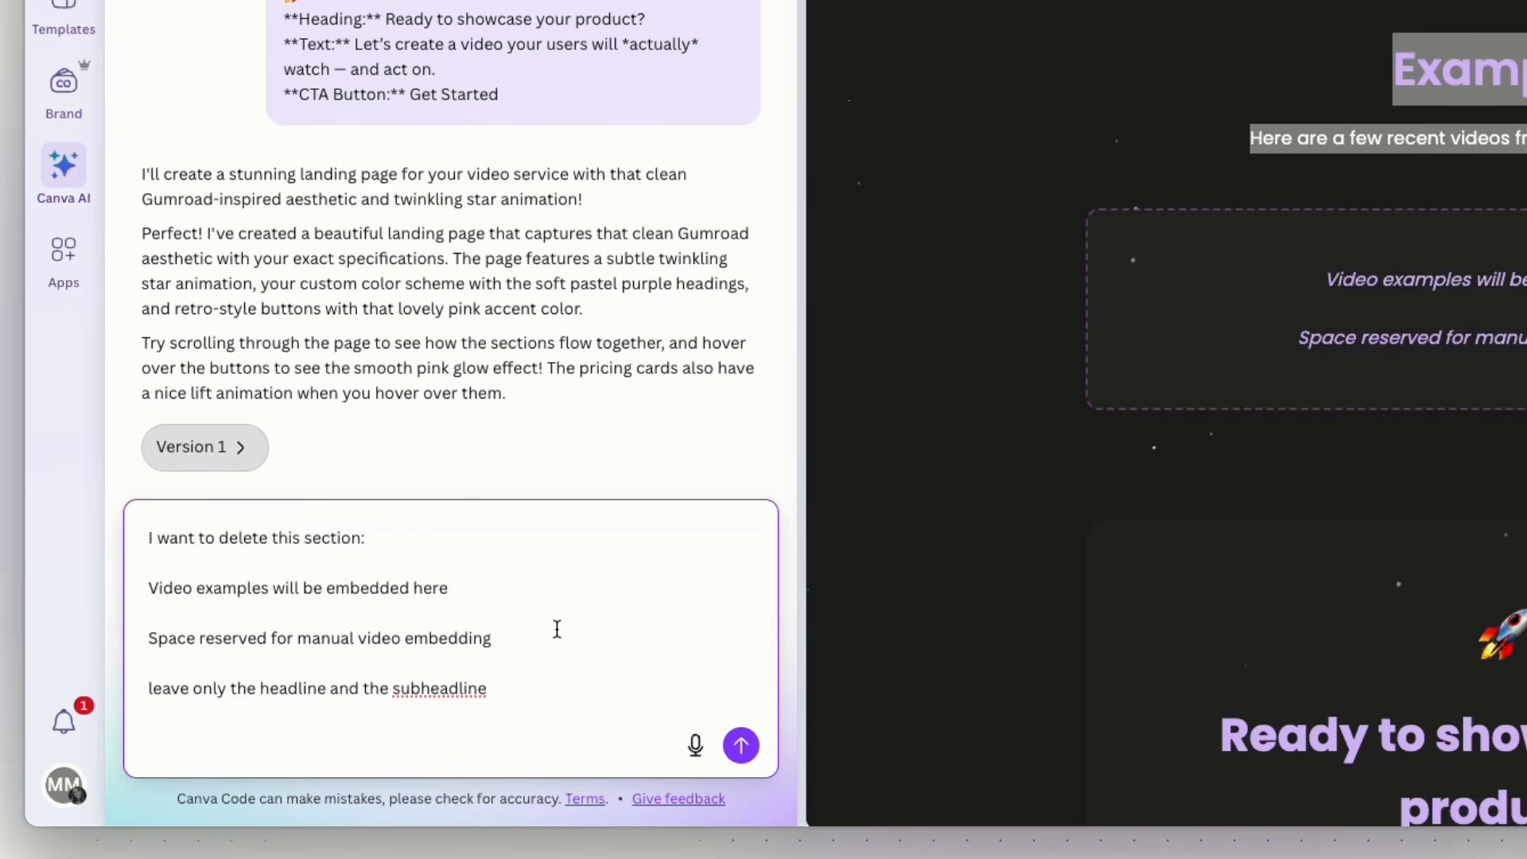
scroll(556, 629, down, 3)
click(740, 746)
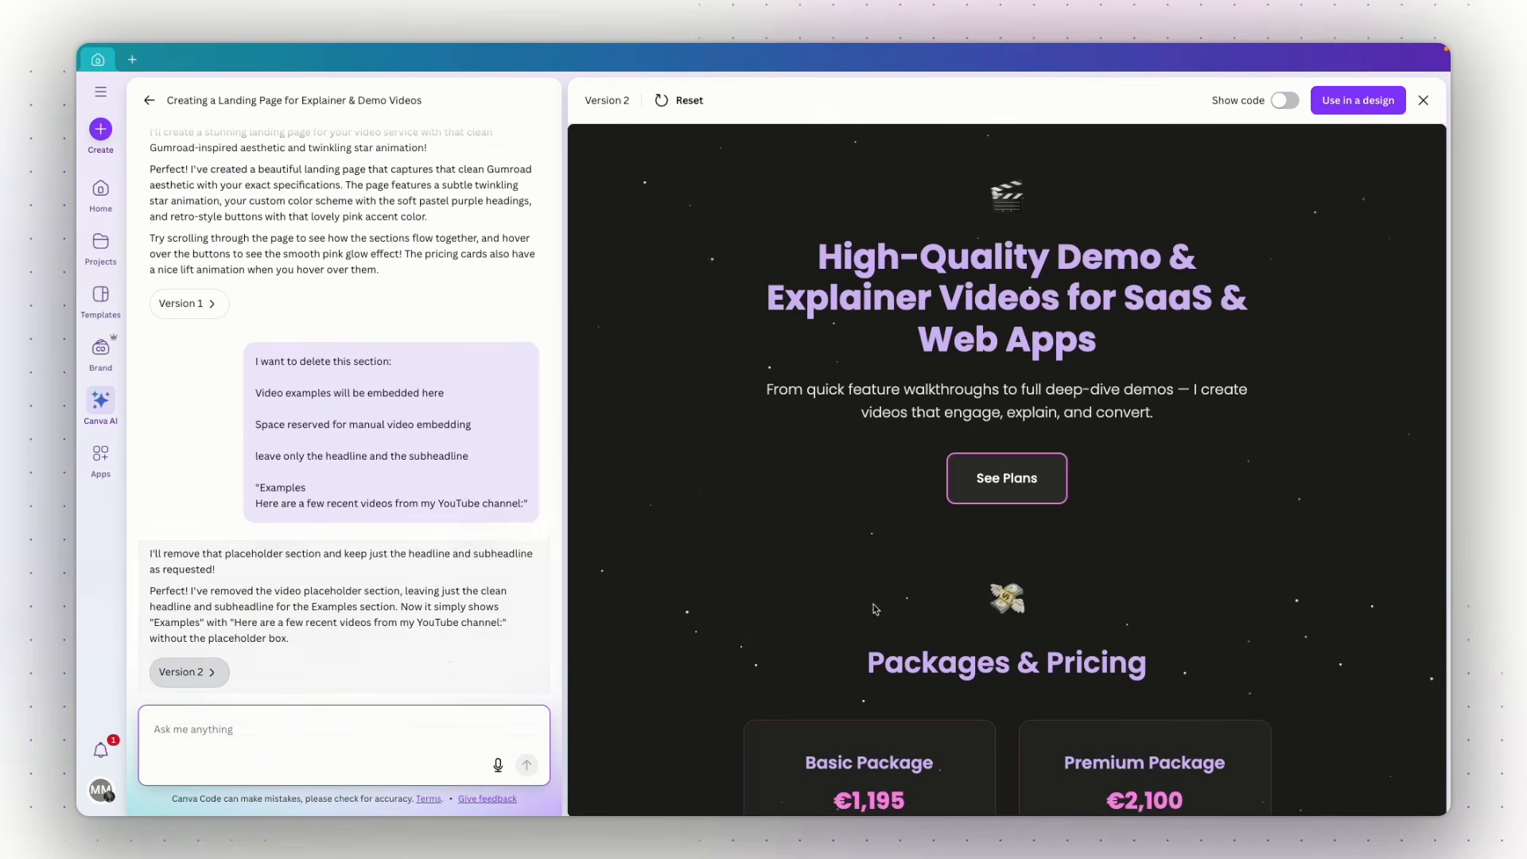
Step: Check the Examples section in Version 2 and draft the follow-up request "leave much more empty space under this text"
scroll(881, 601, down, 8)
scroll(881, 601, down, 8)
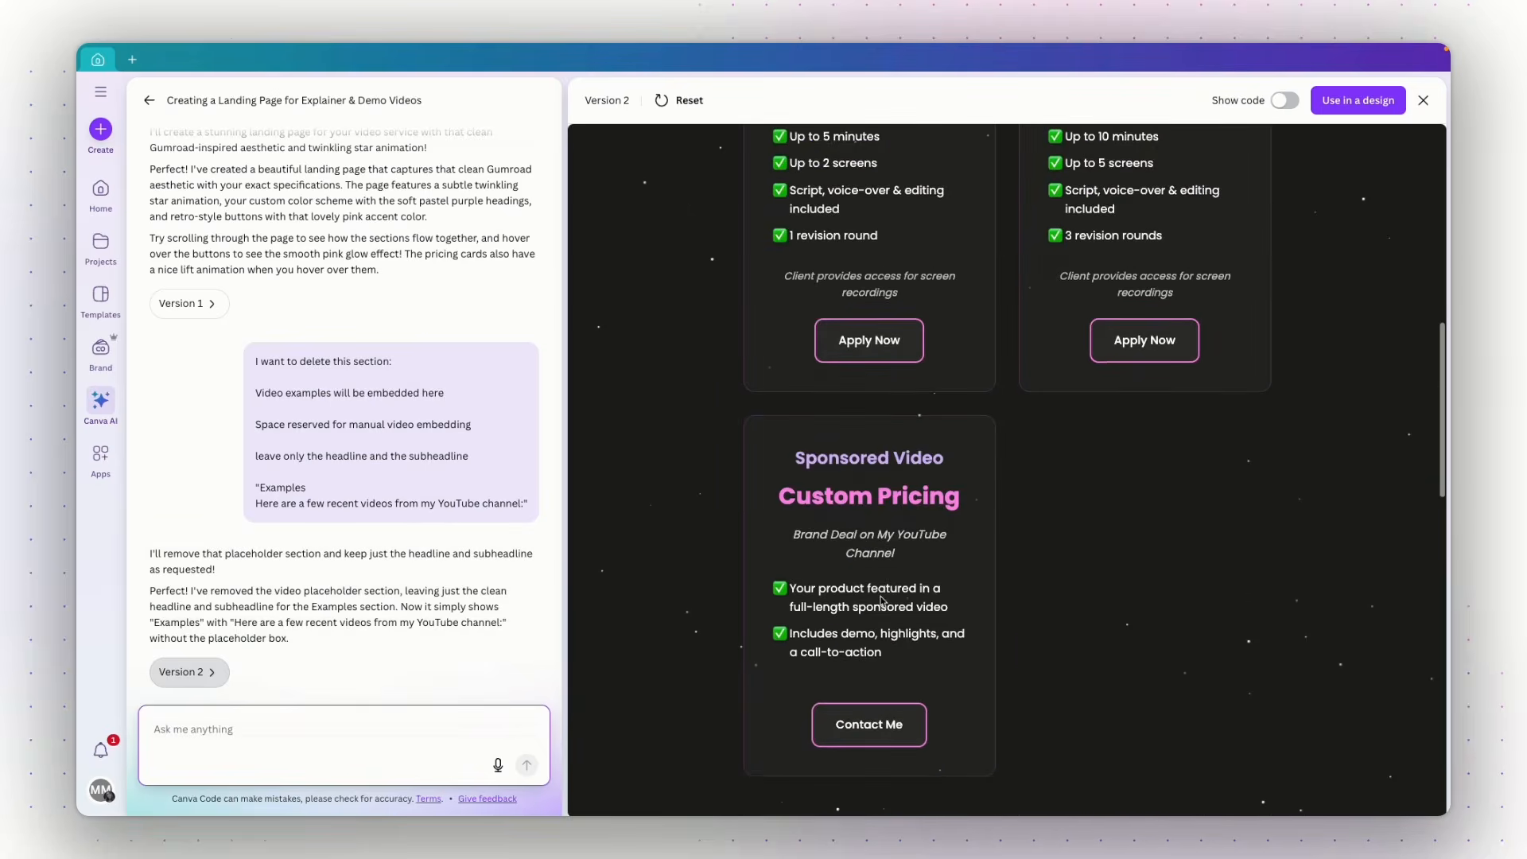
scroll(881, 601, down, 7)
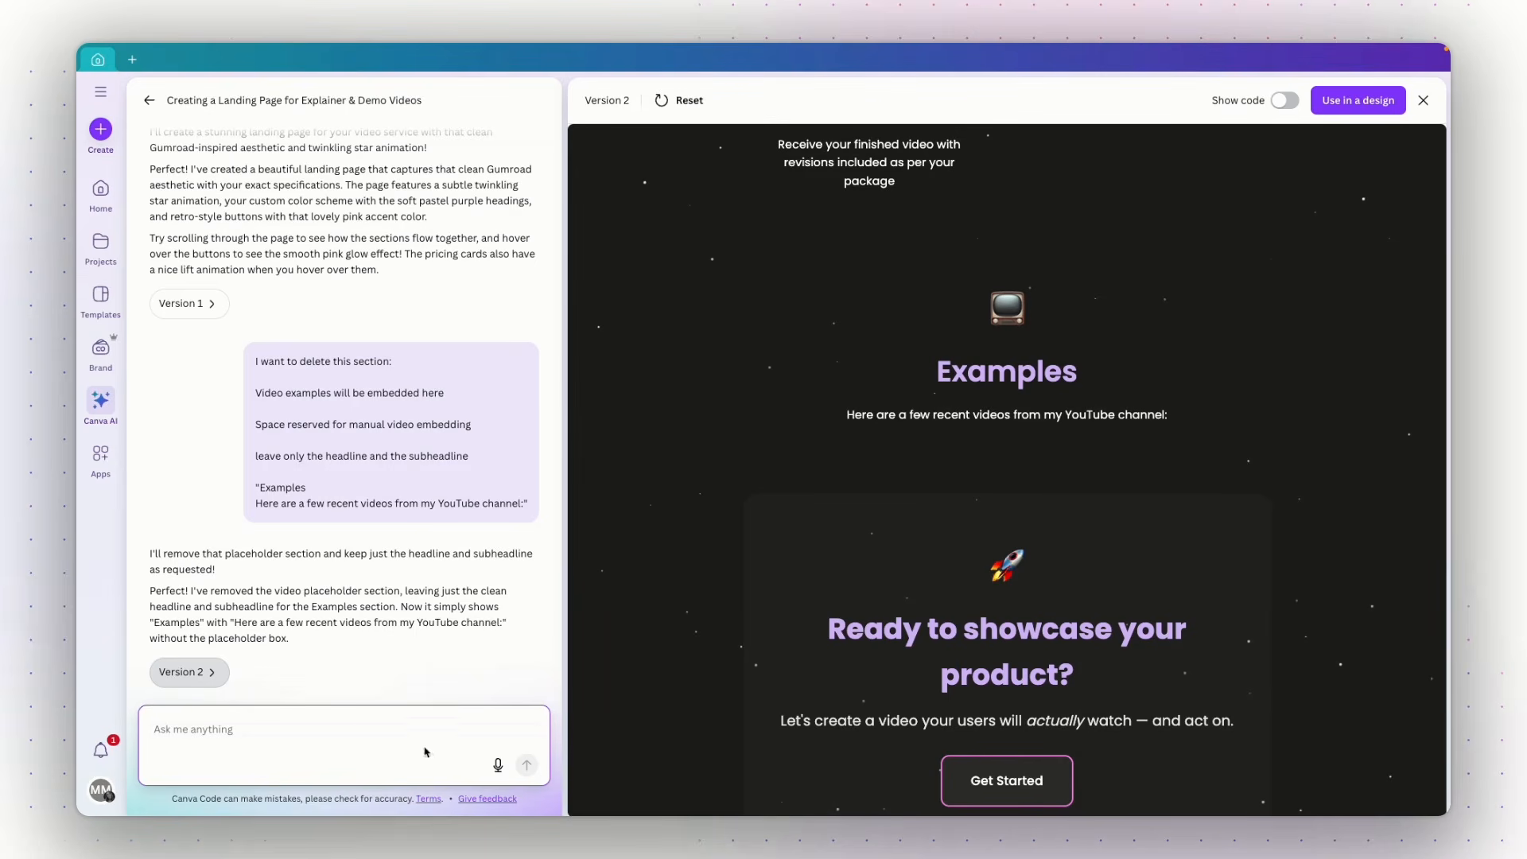
click(221, 732)
text(leave much m)
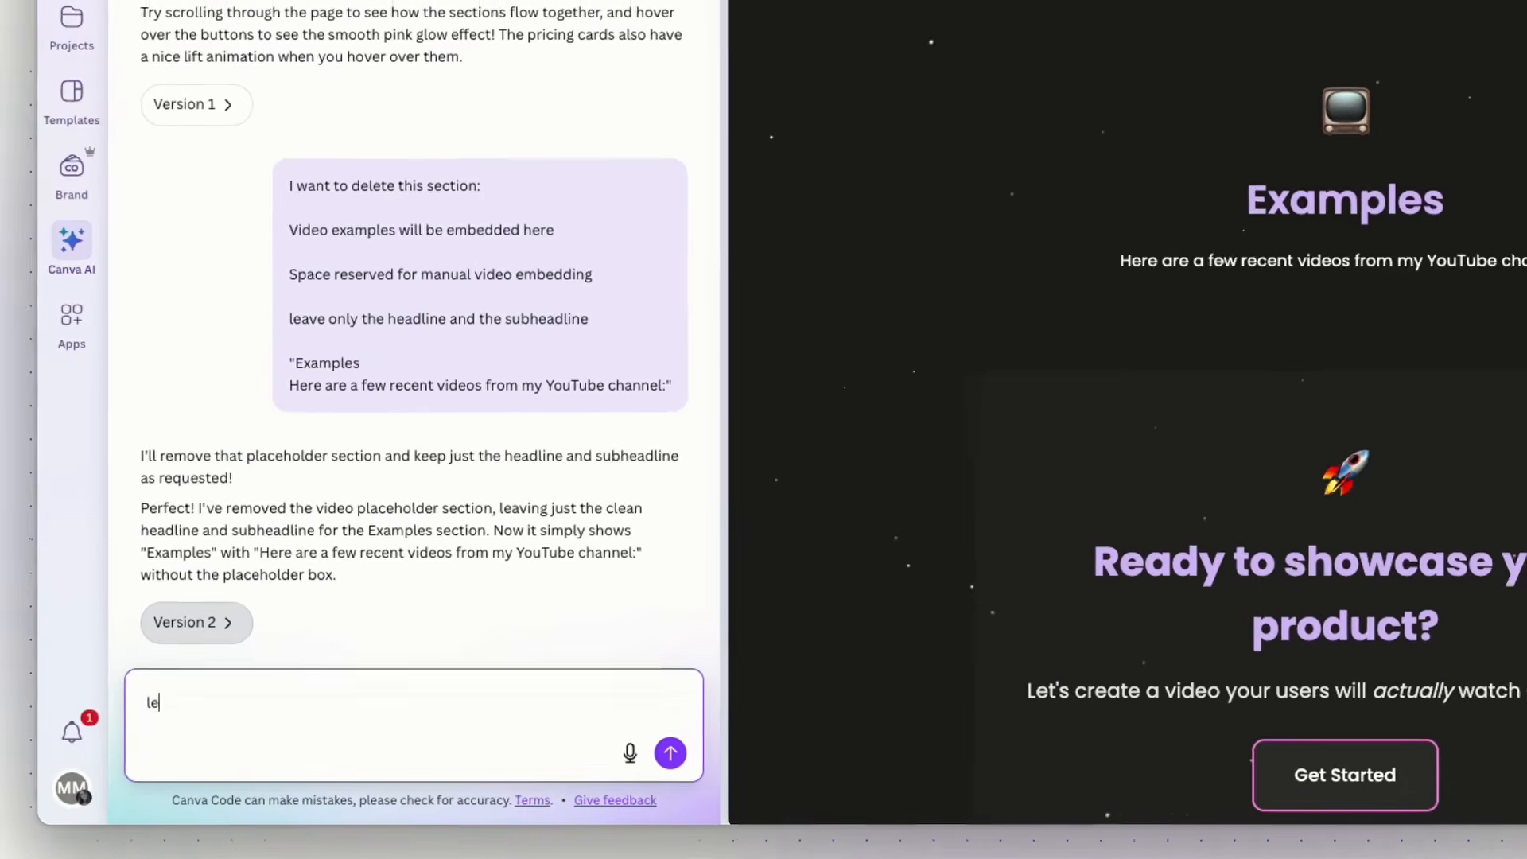
text(ore space)
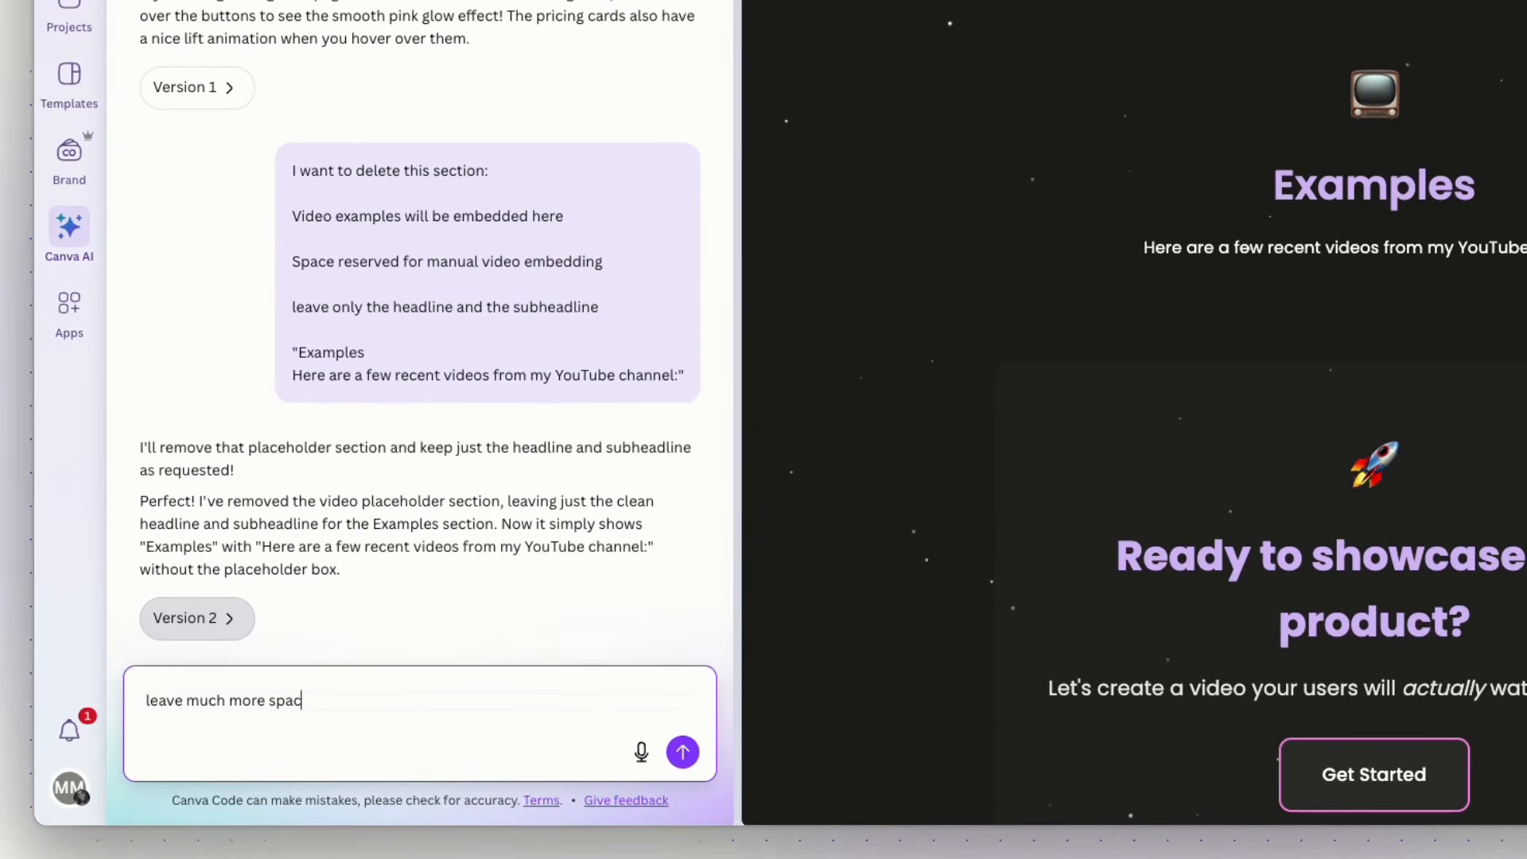
click(269, 700)
text(empty)
click(451, 694)
text(under)
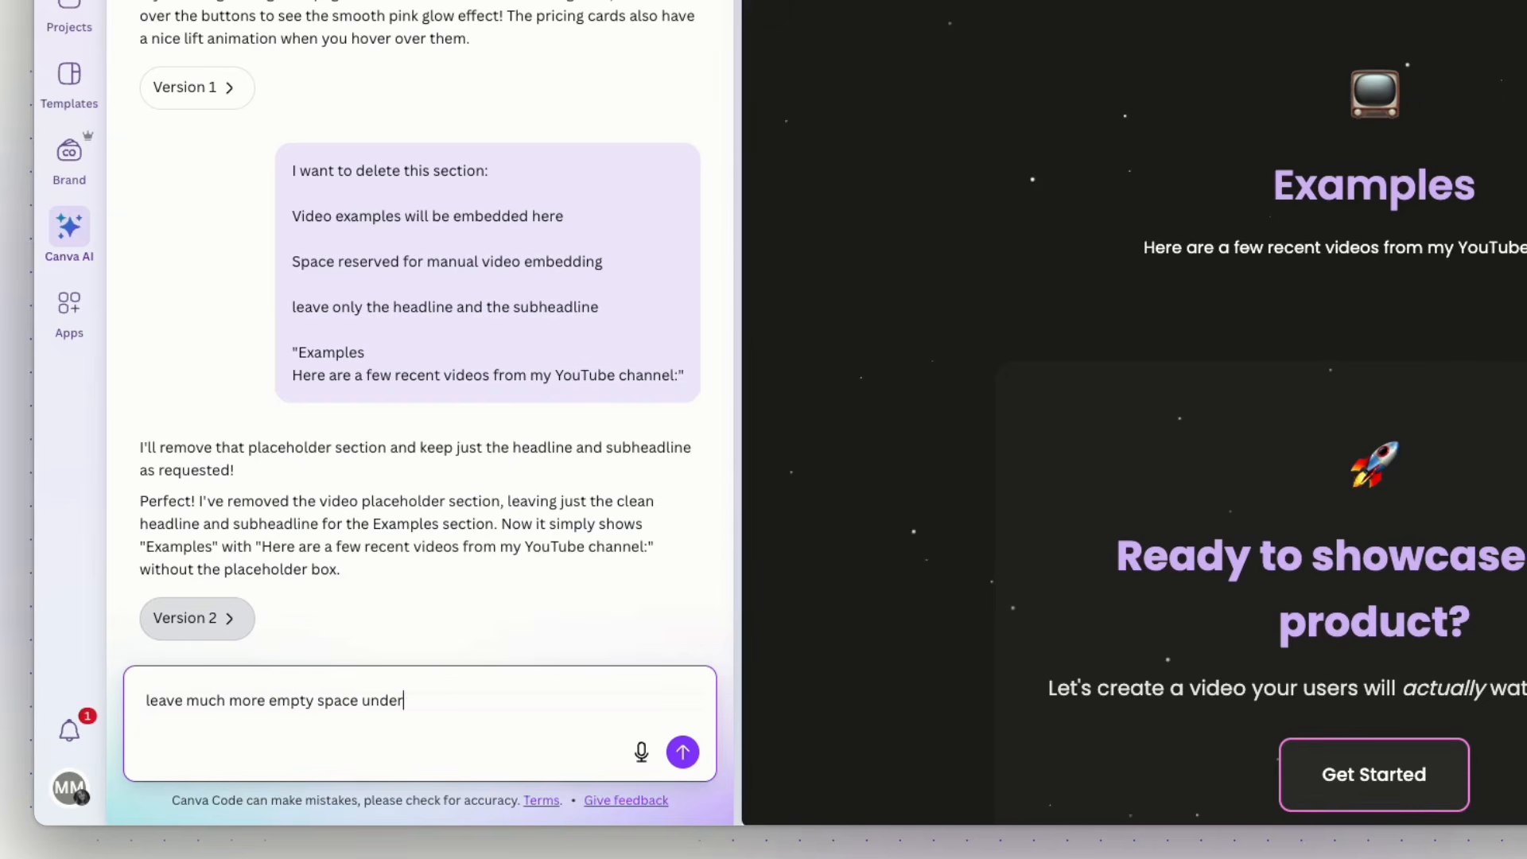
text( this text)
Step: Quote the Examples heading and its YouTube channel line under the empty-space request, and send it
key(shift+Return)
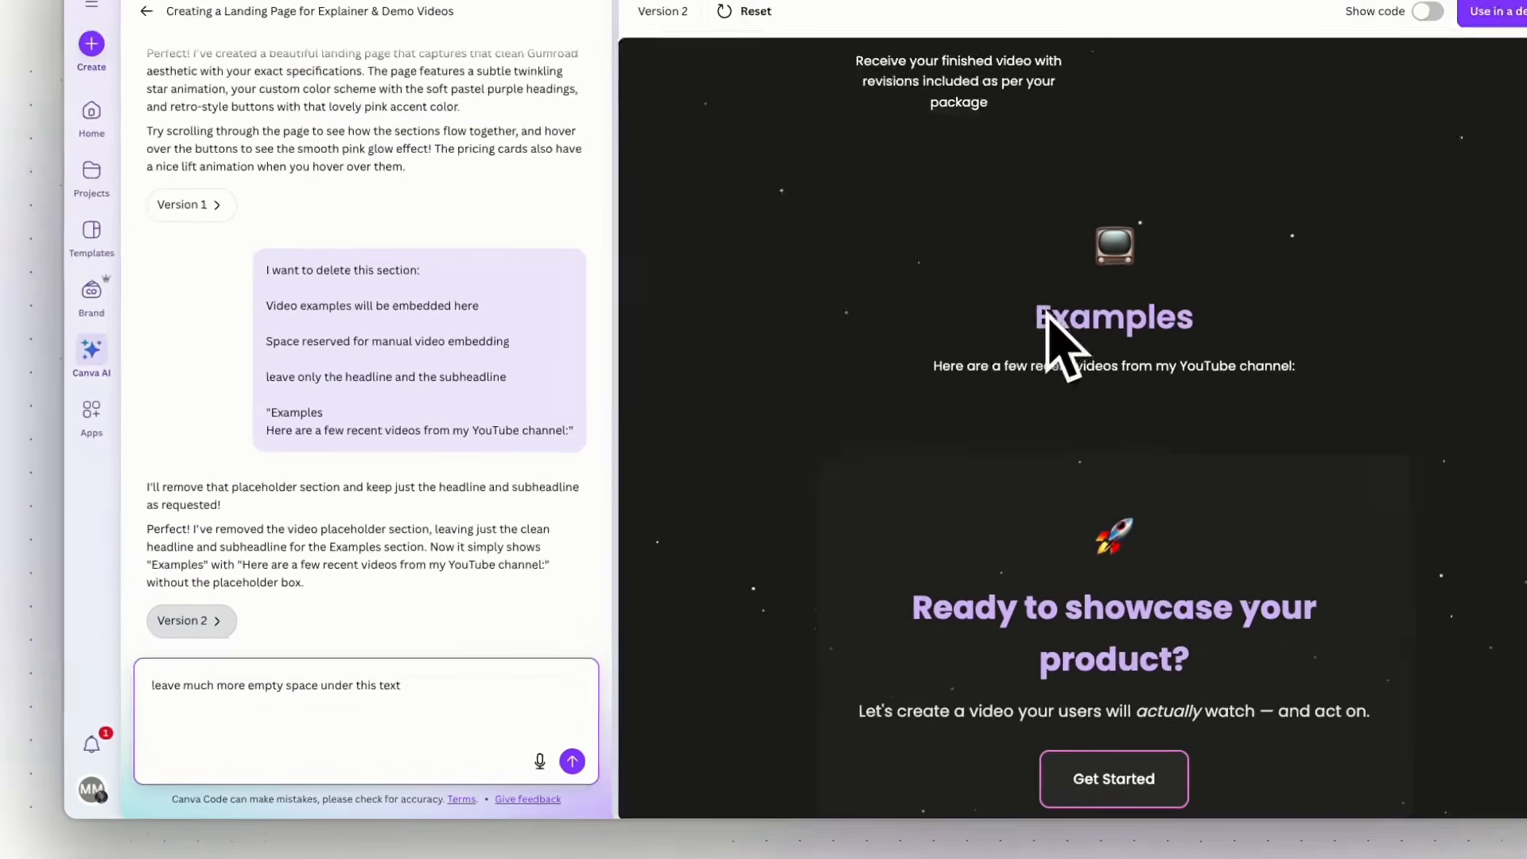
drag(1277, 181, 1183, 420)
text(Examples Here are a few recent videos from my YouTube channel:)
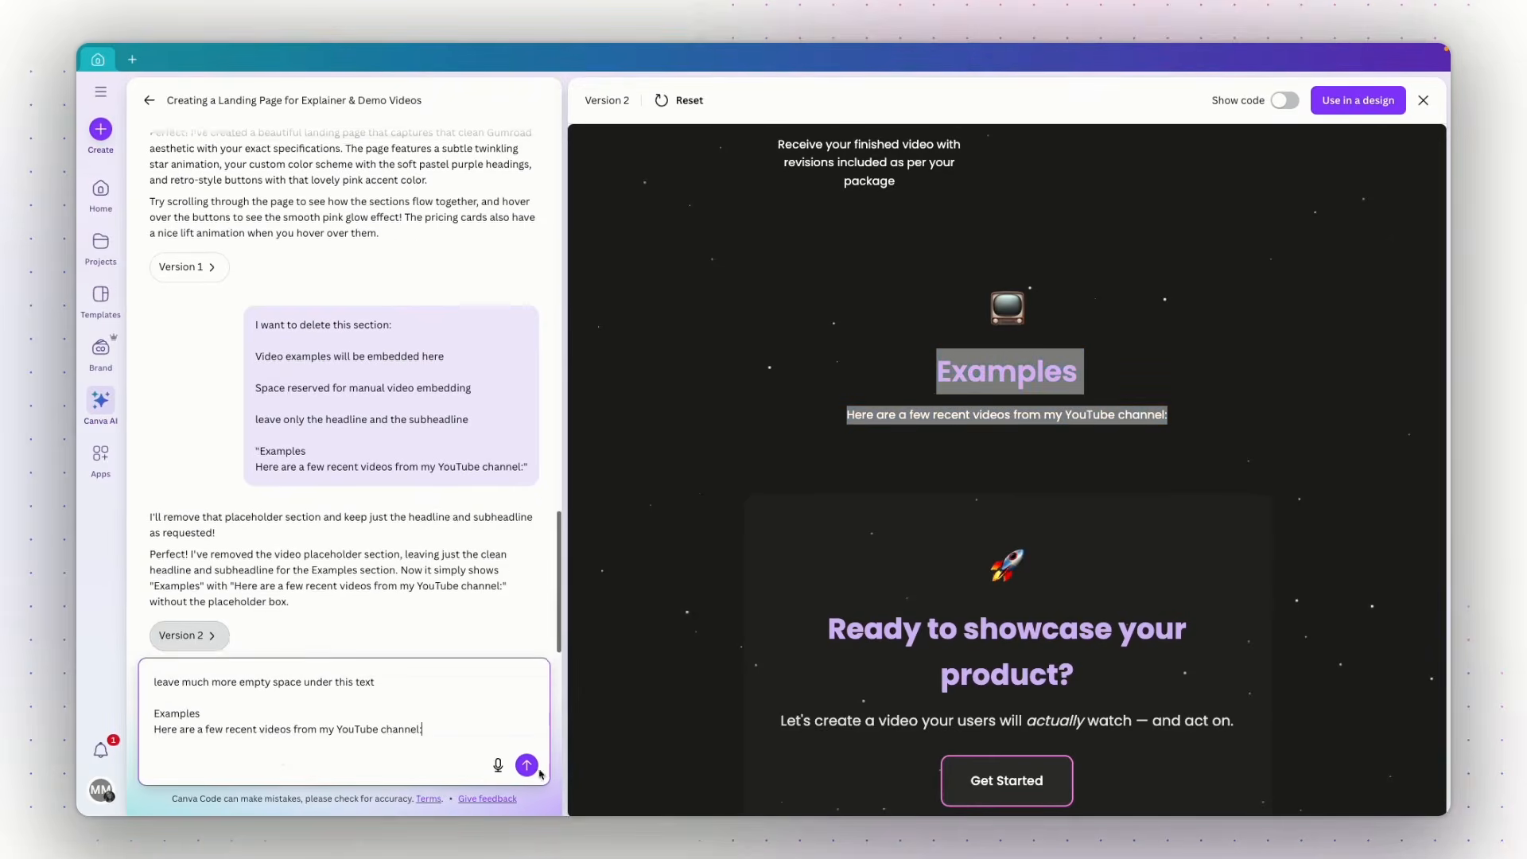
key(Return)
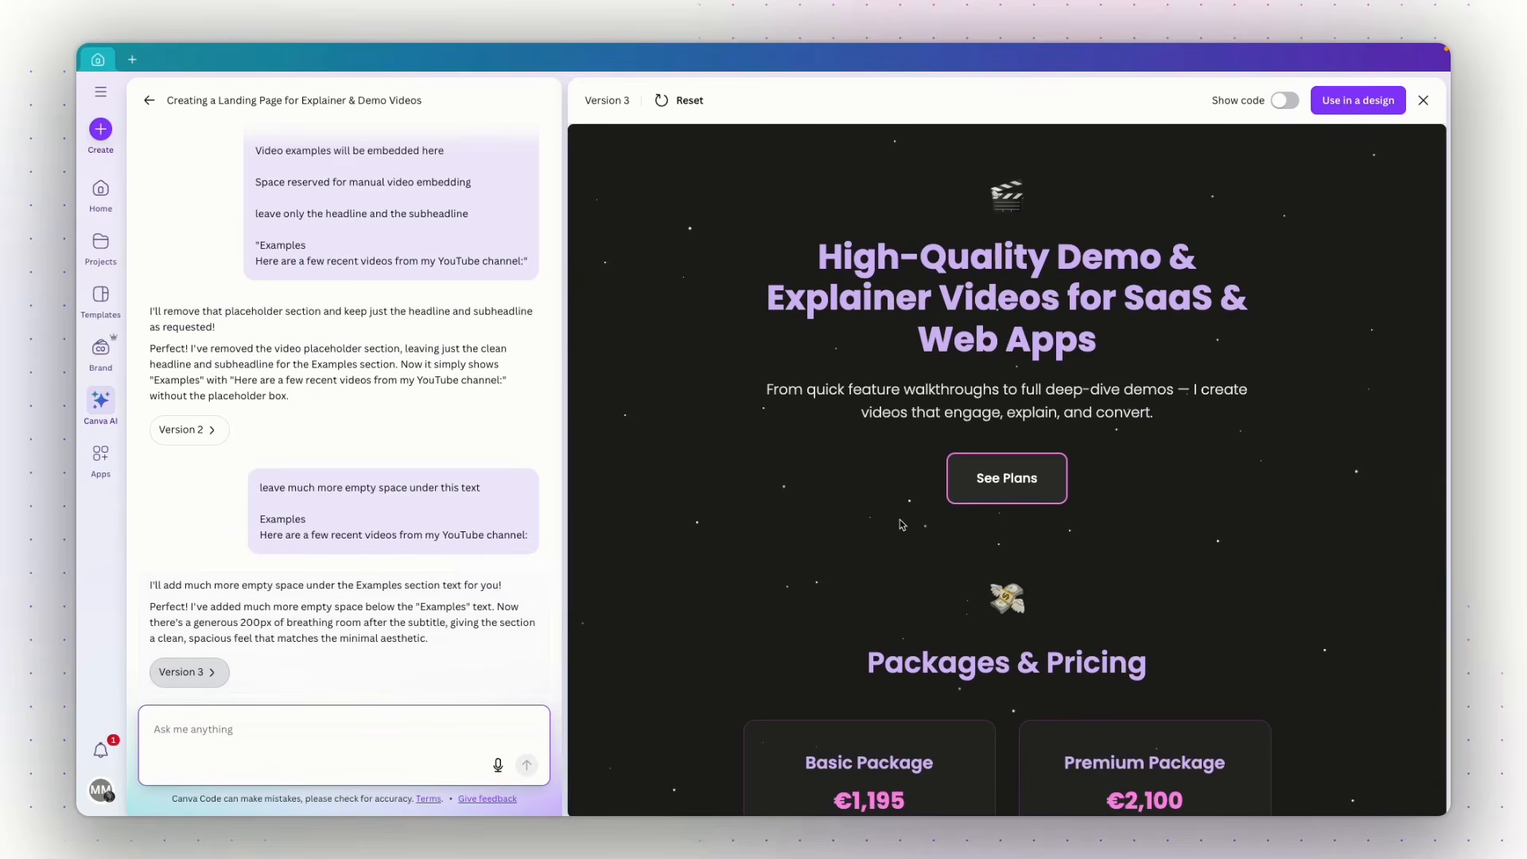
Step: Examine Version 3 of the page, from the spacing under the Examples text to the buttons on the pricing cards
scroll(901, 523, down, 8)
scroll(902, 524, down, 15)
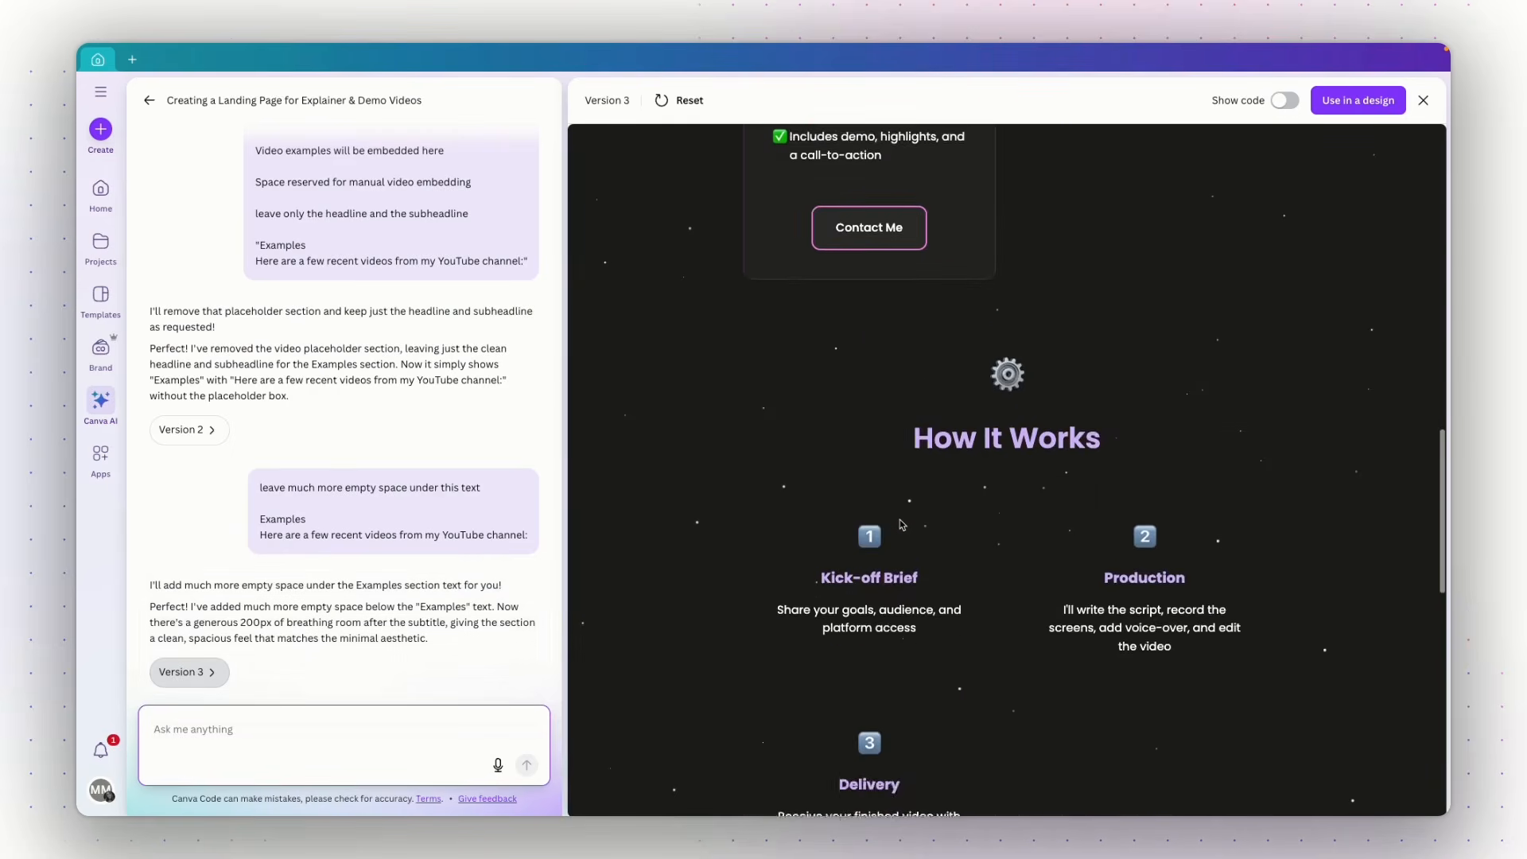
scroll(901, 523, down, 2)
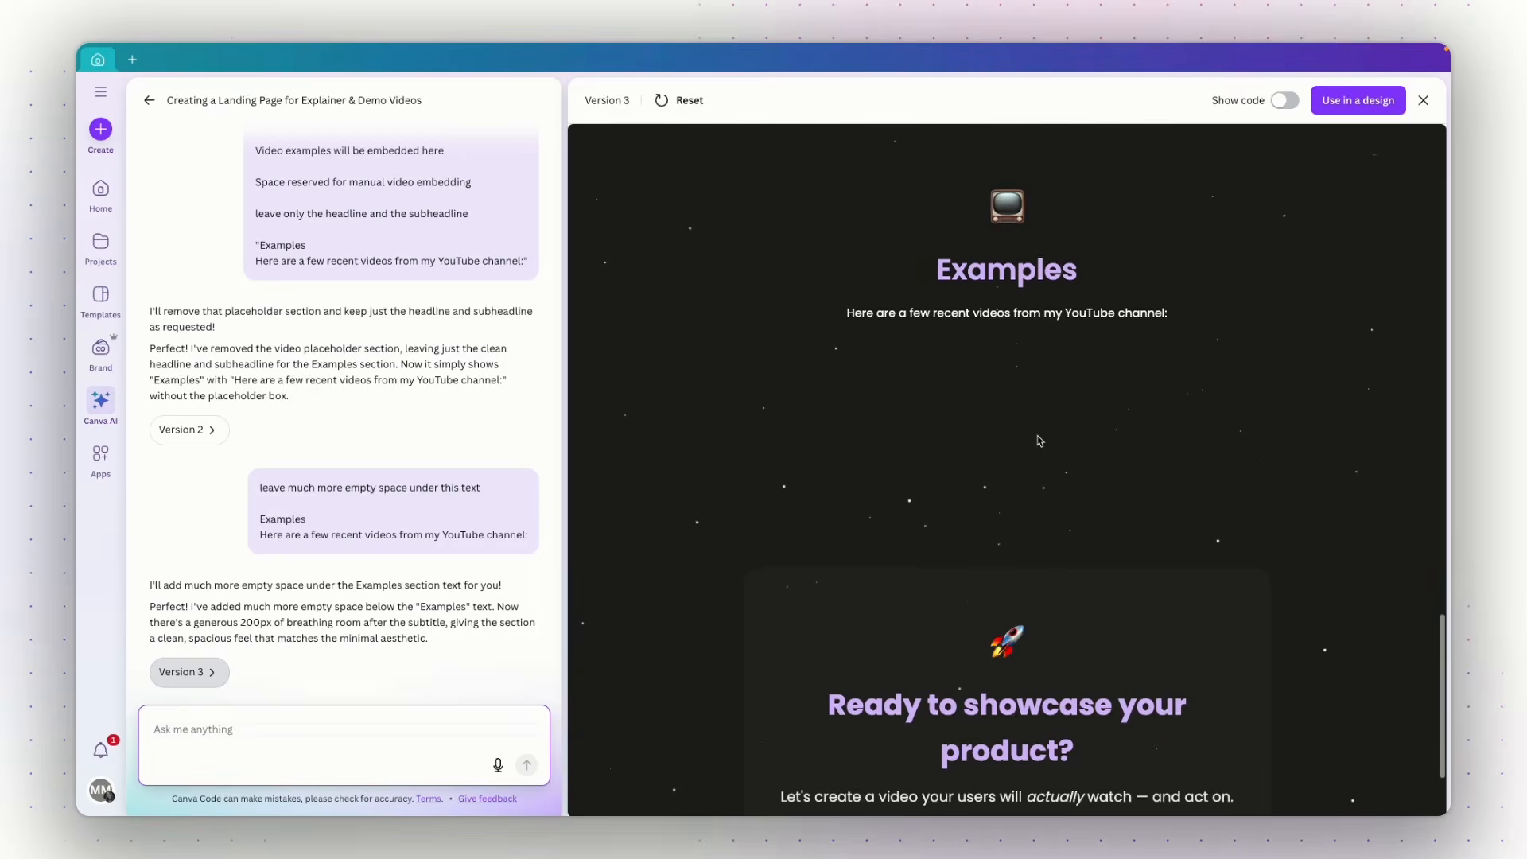
scroll(1037, 440, up, 10)
scroll(1037, 440, up, 6)
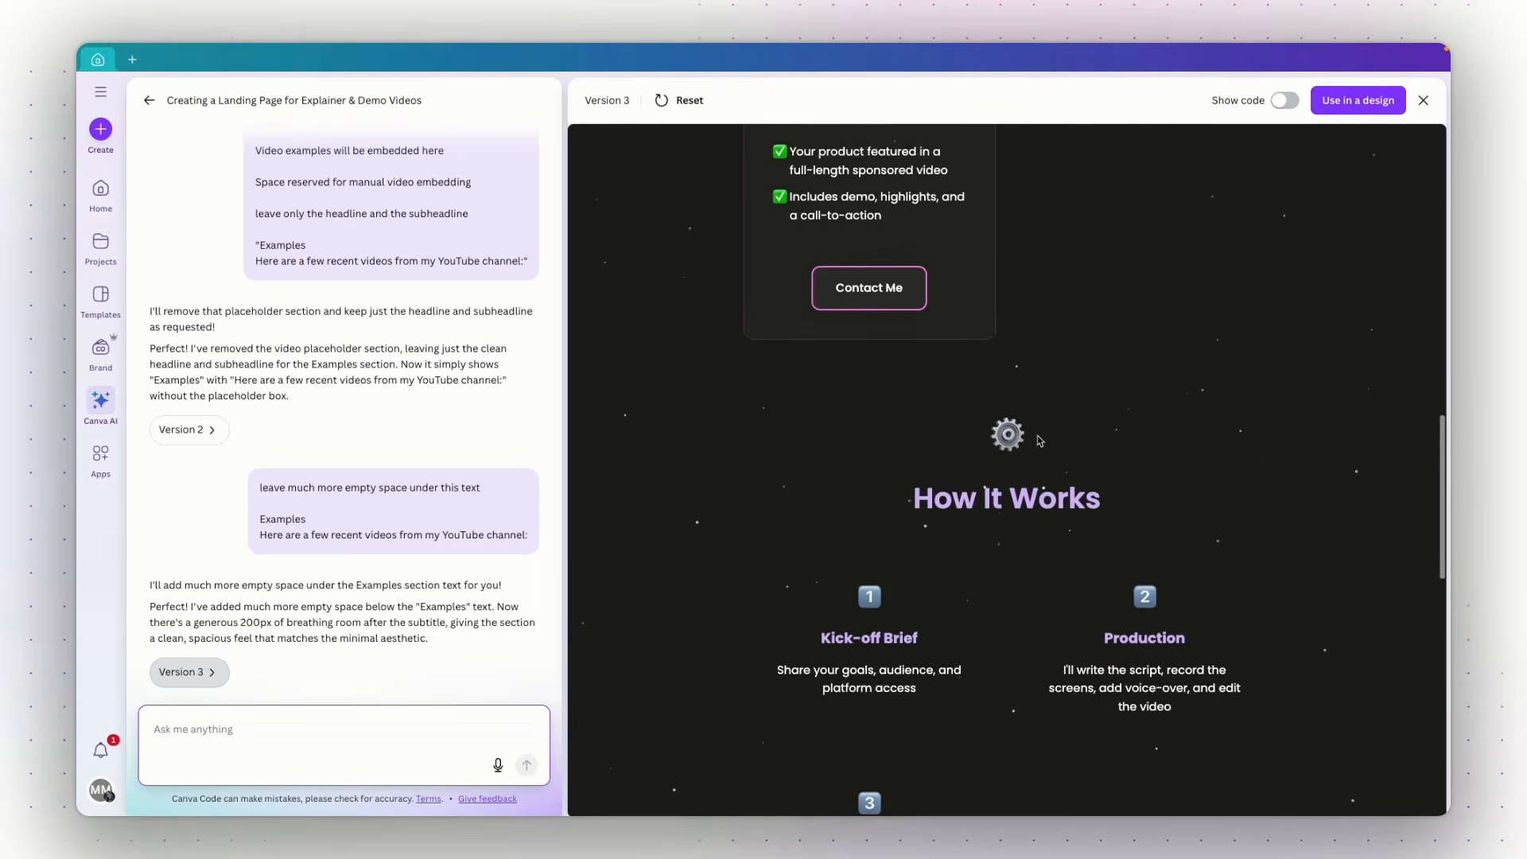
scroll(1037, 440, up, 3)
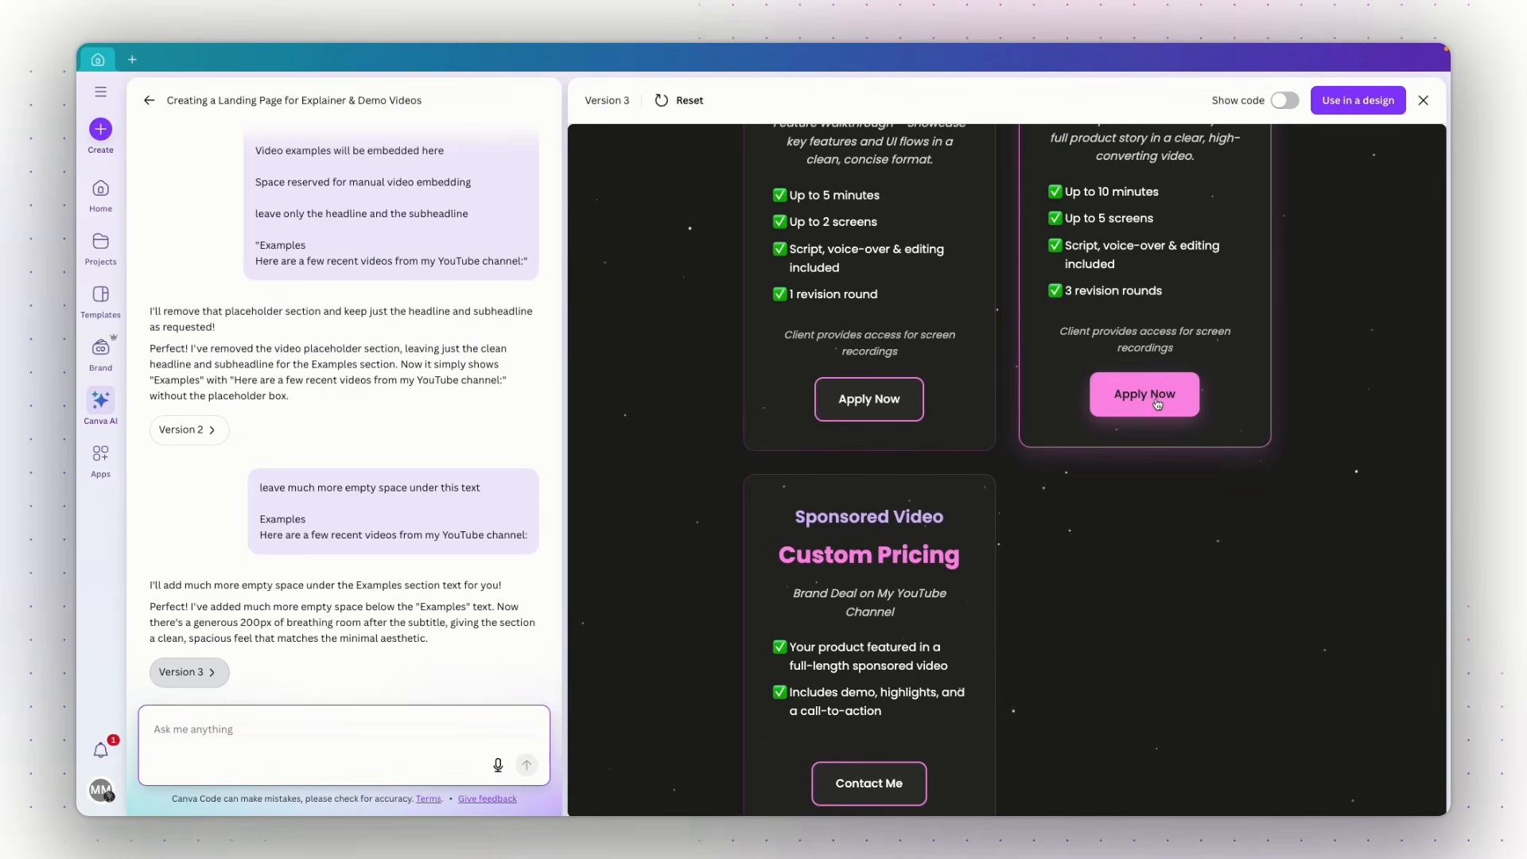
scroll(1157, 404, up, 5)
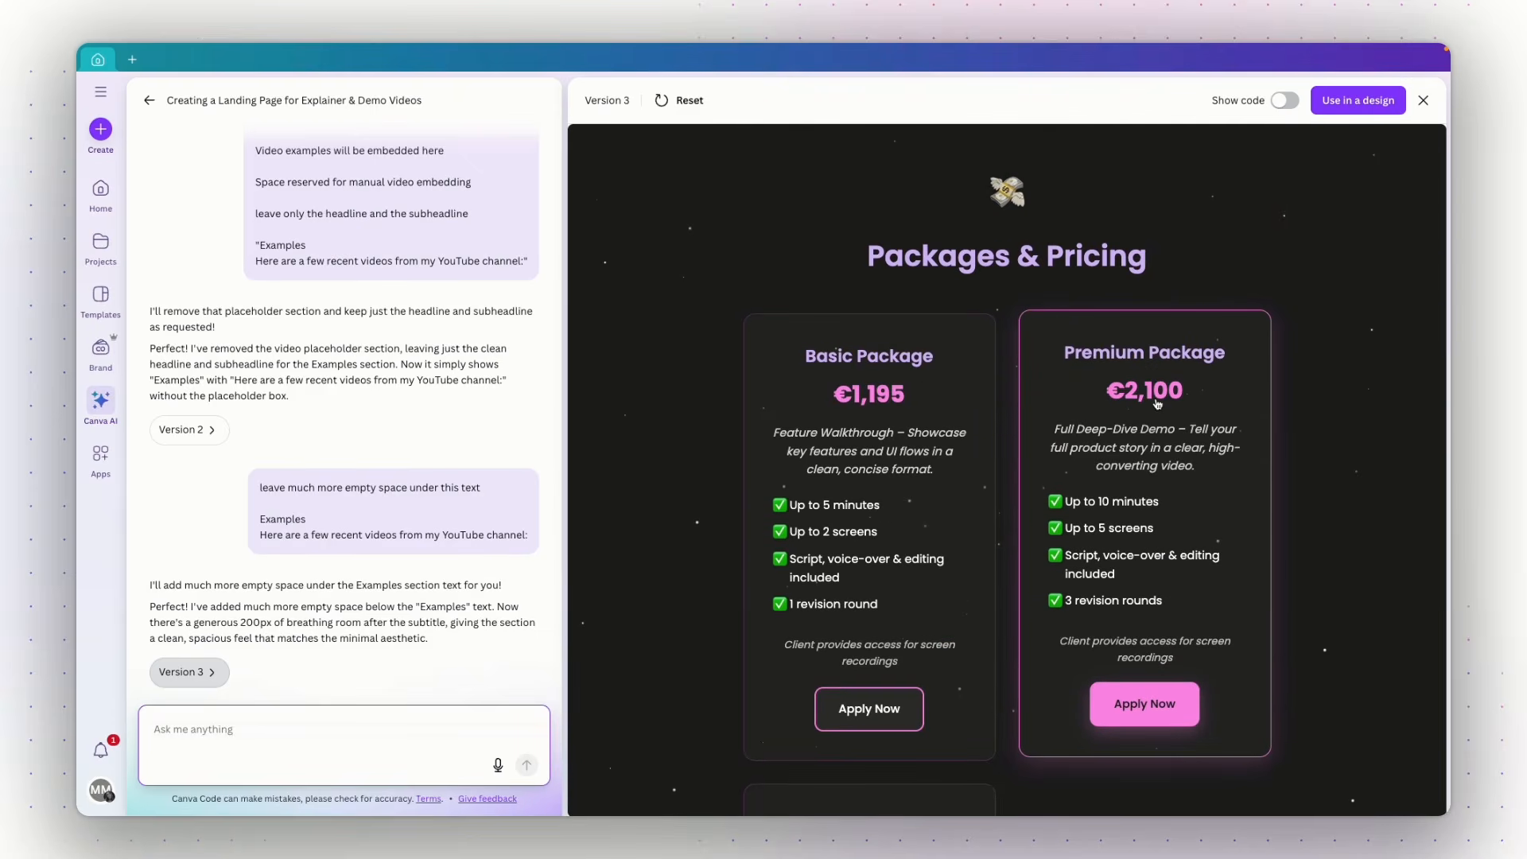
scroll(1158, 404, down, 4)
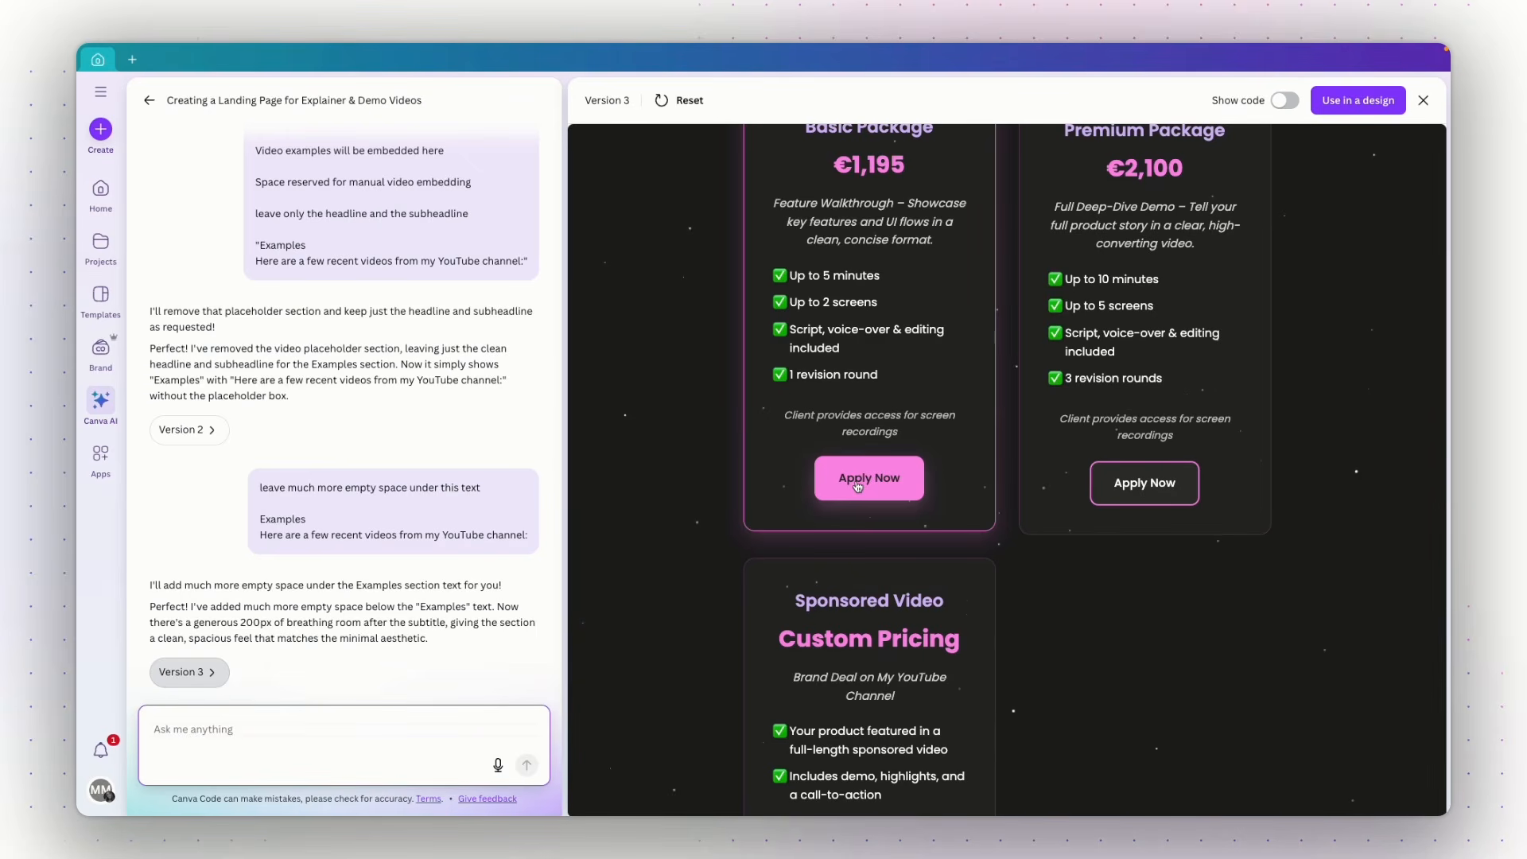
Step: Draft a new request starting "add links to the following buttons:"
click(268, 721)
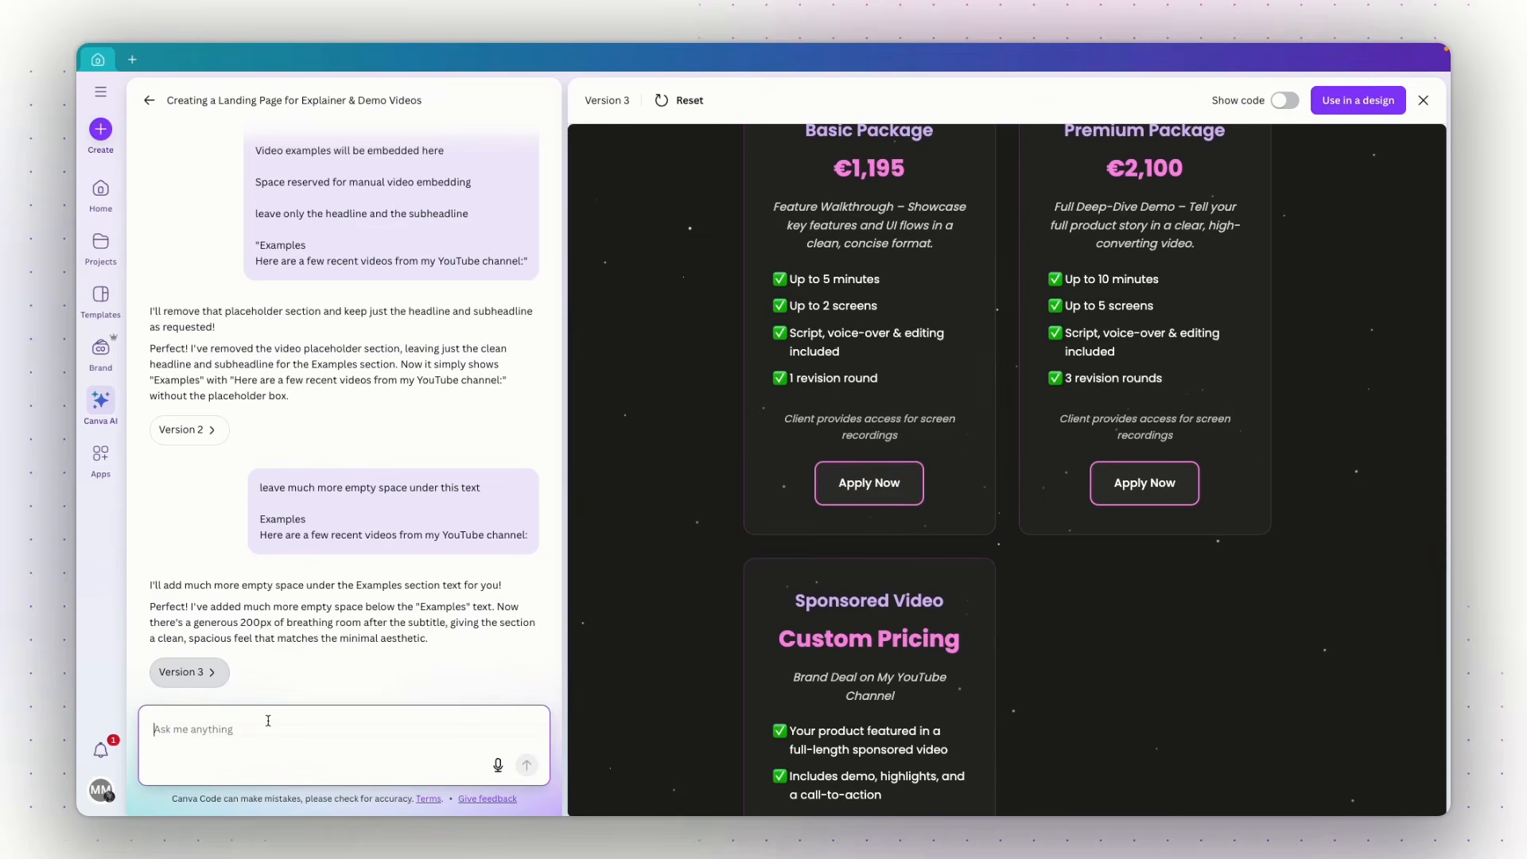
text(add links to )
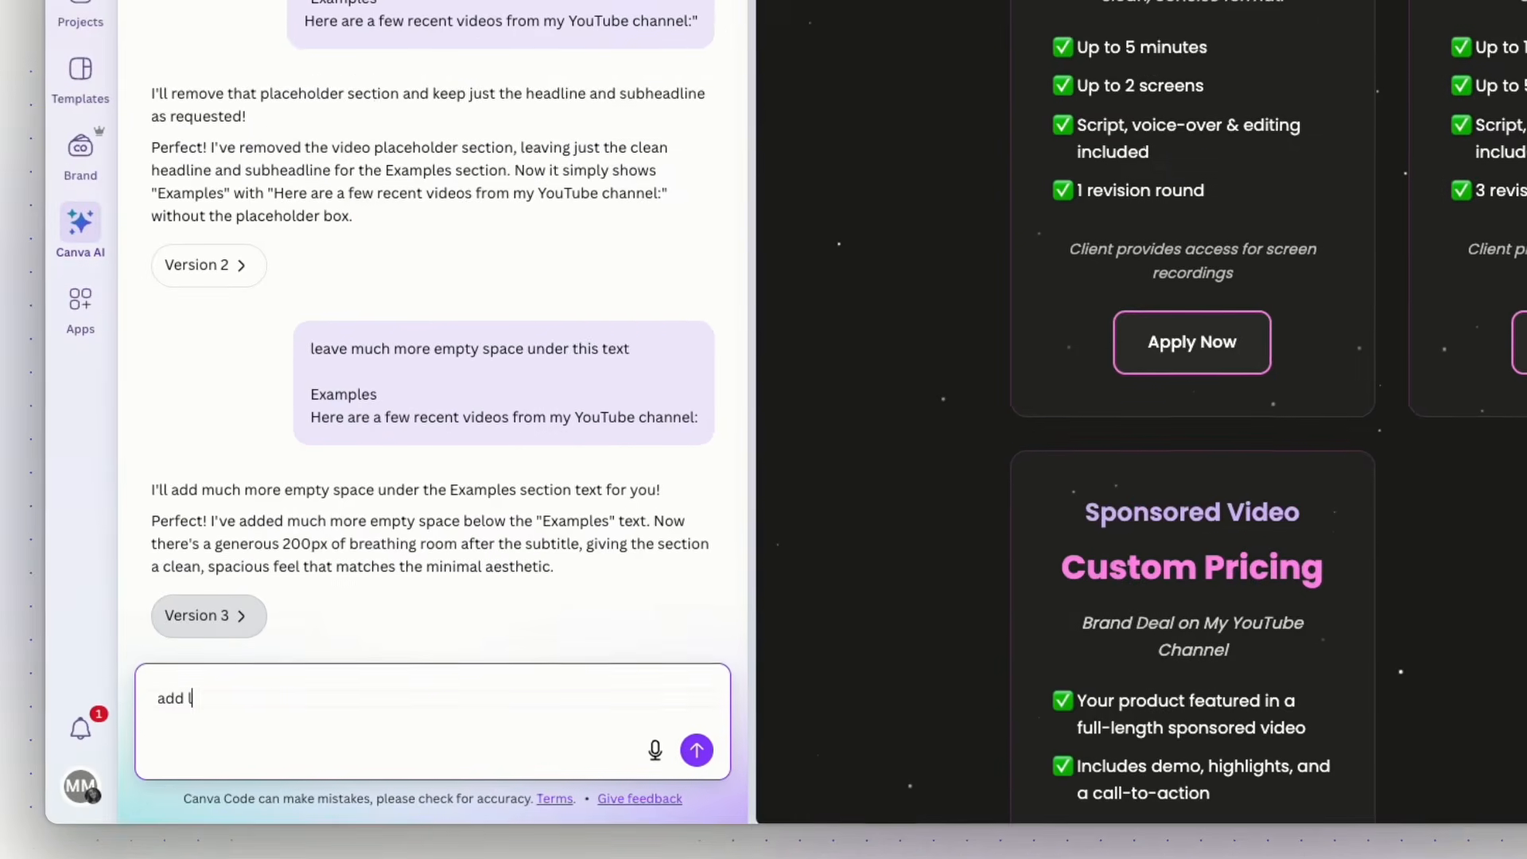
text(the f)
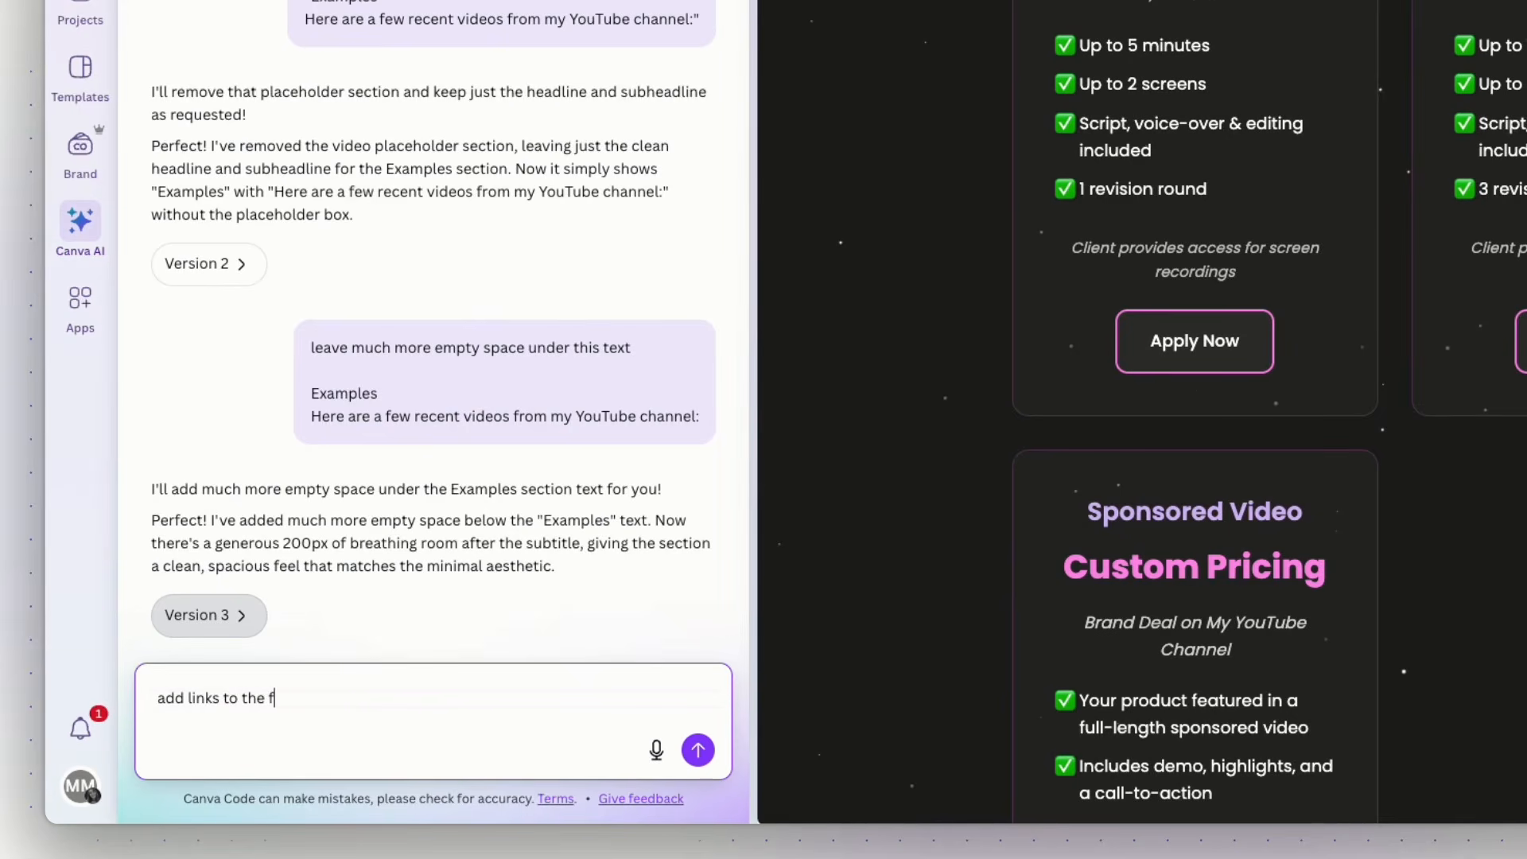
text(ollowing buttons:)
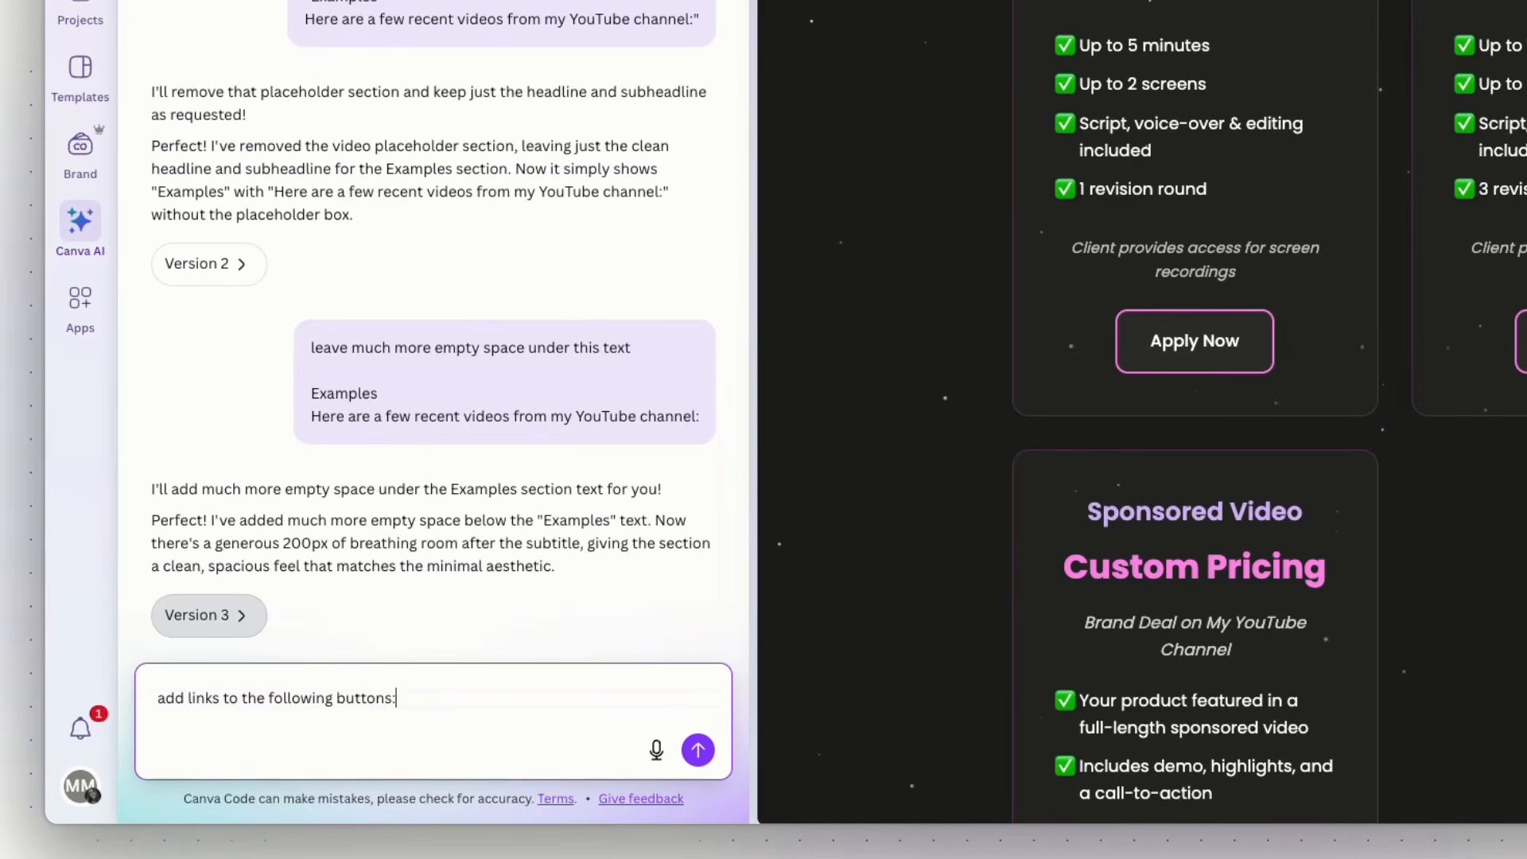
key(shift+Return)
scroll(1207, 357, down, 10)
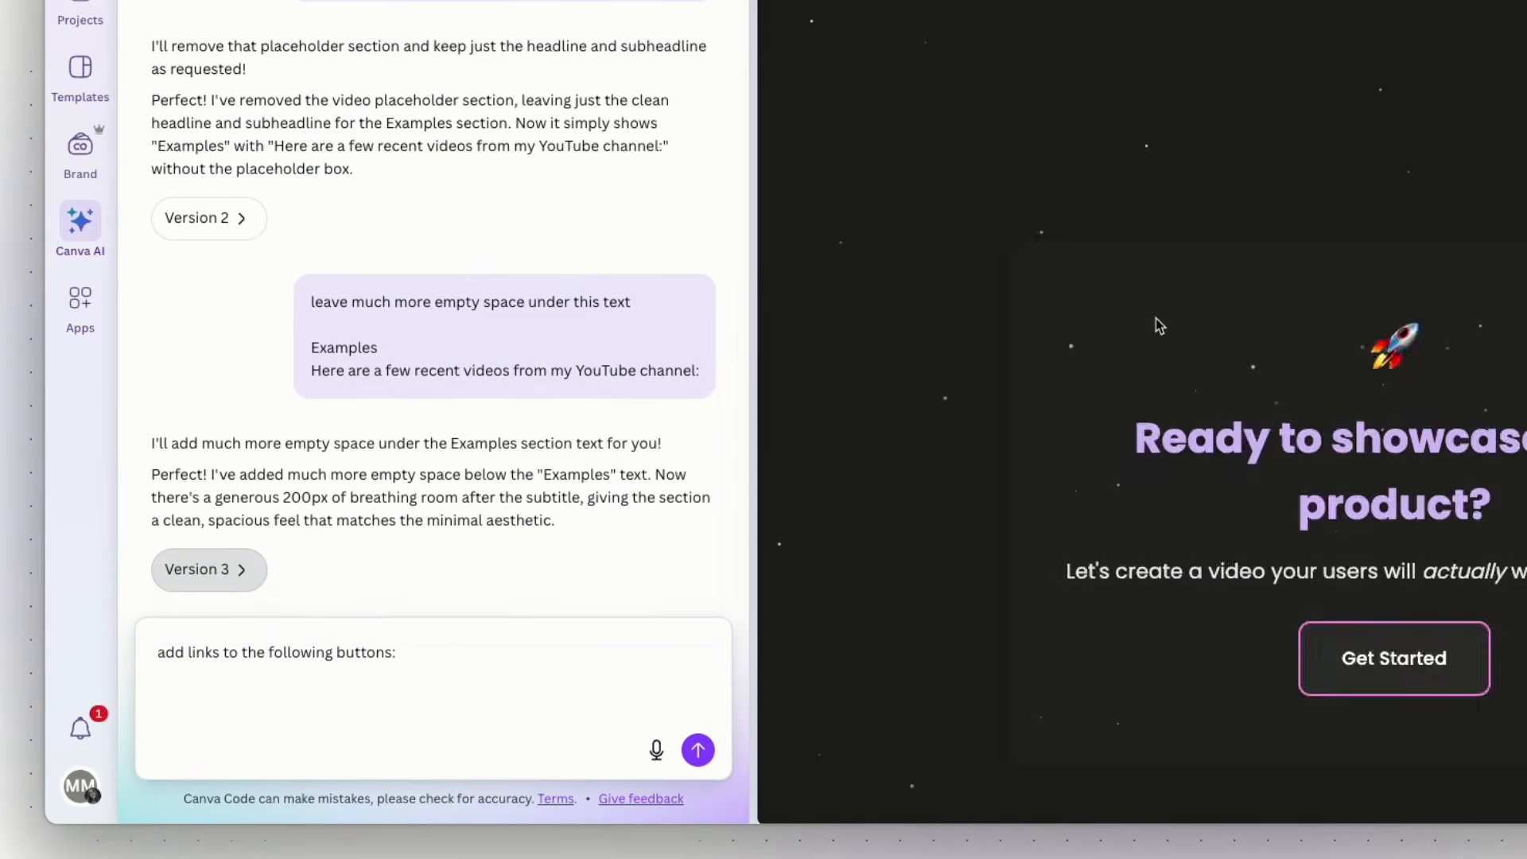
scroll(1157, 328, up, 10)
scroll(1159, 326, up, 1)
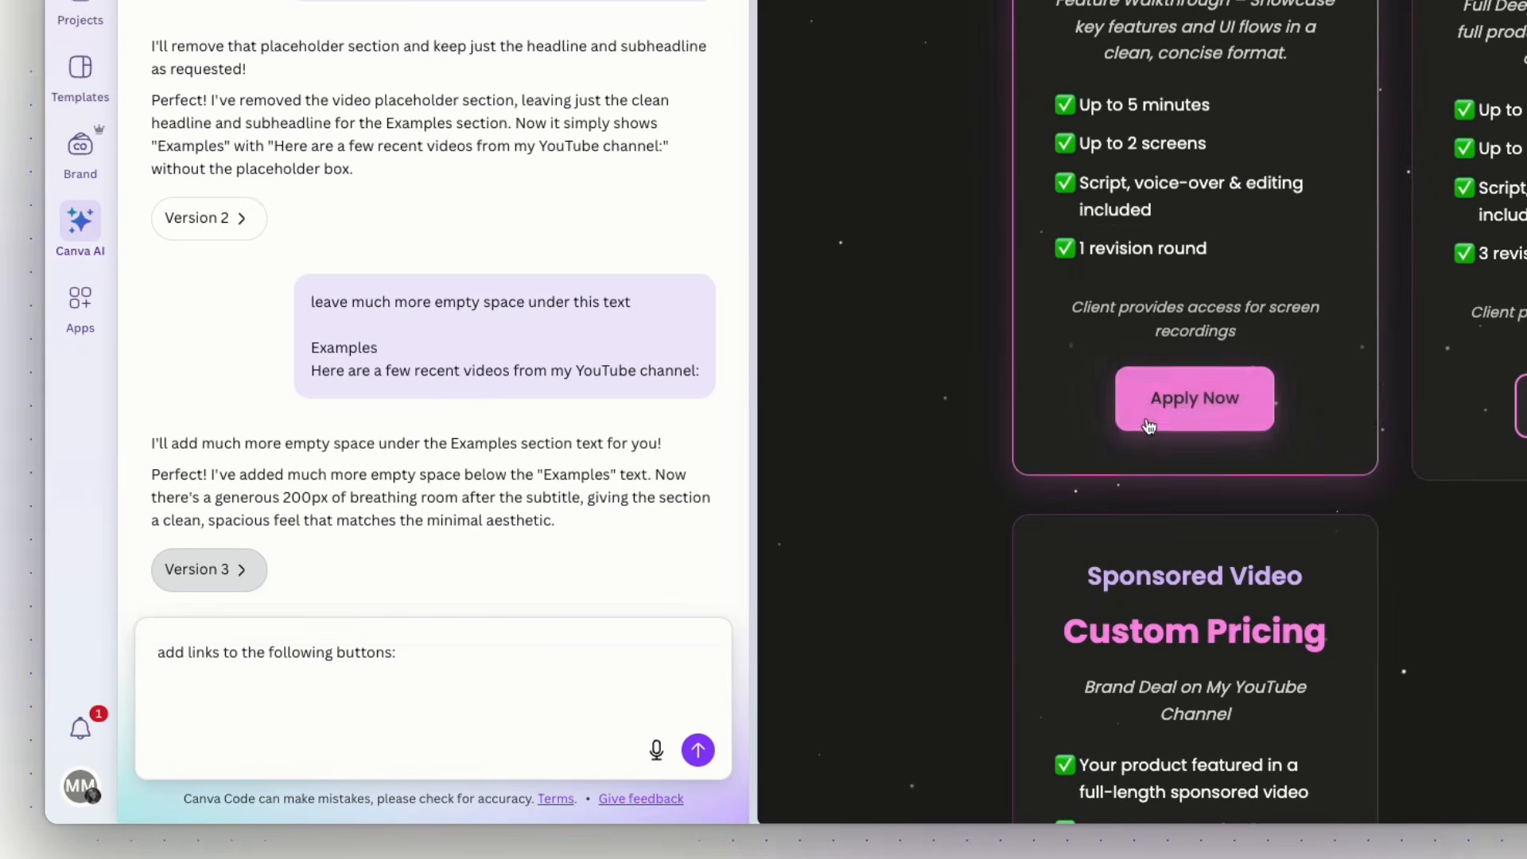
click(276, 691)
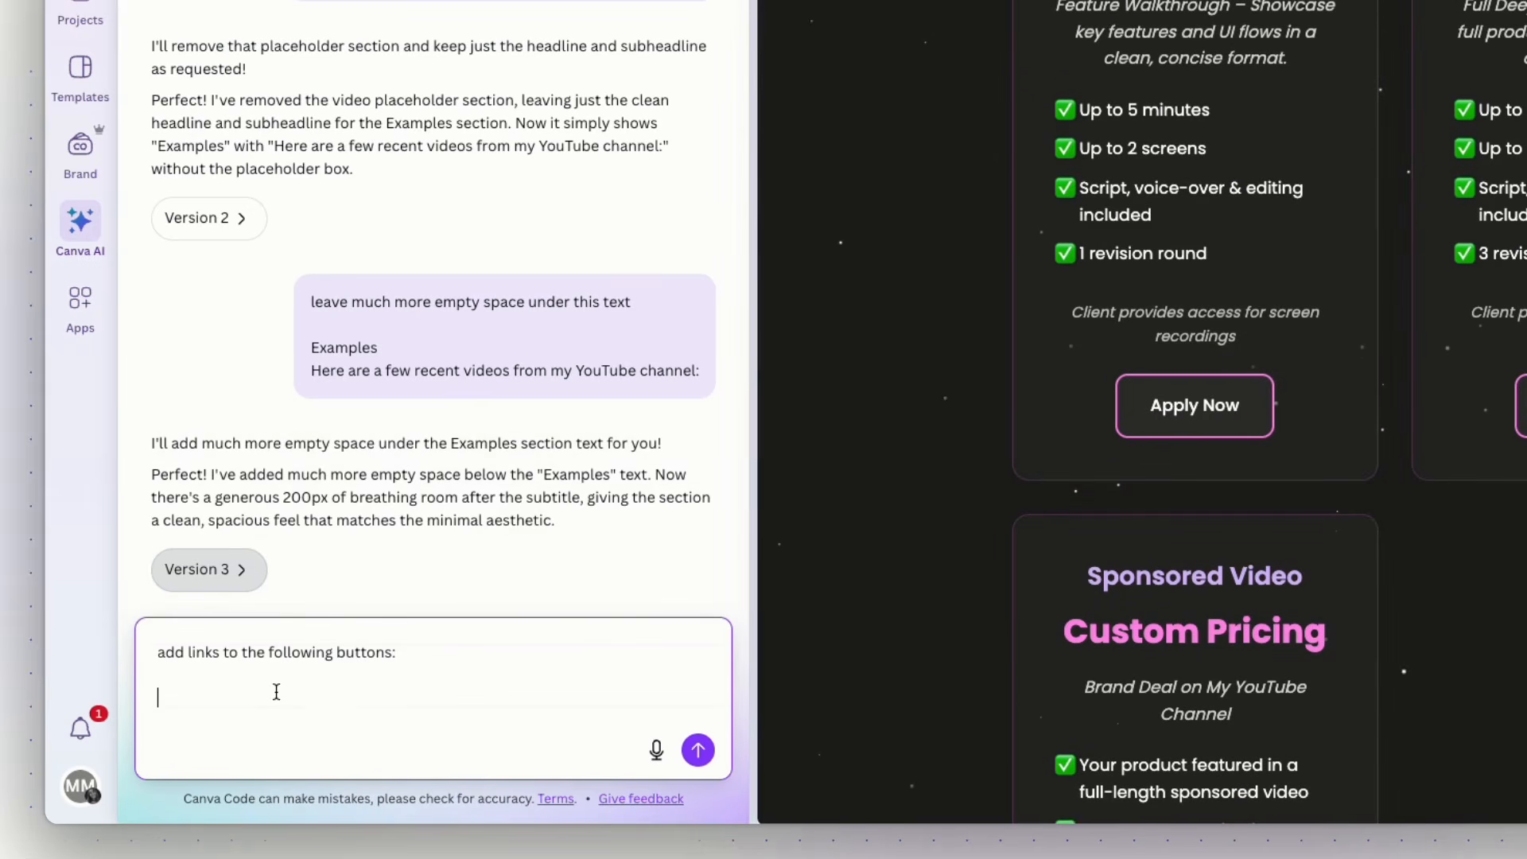
text(Apply now -)
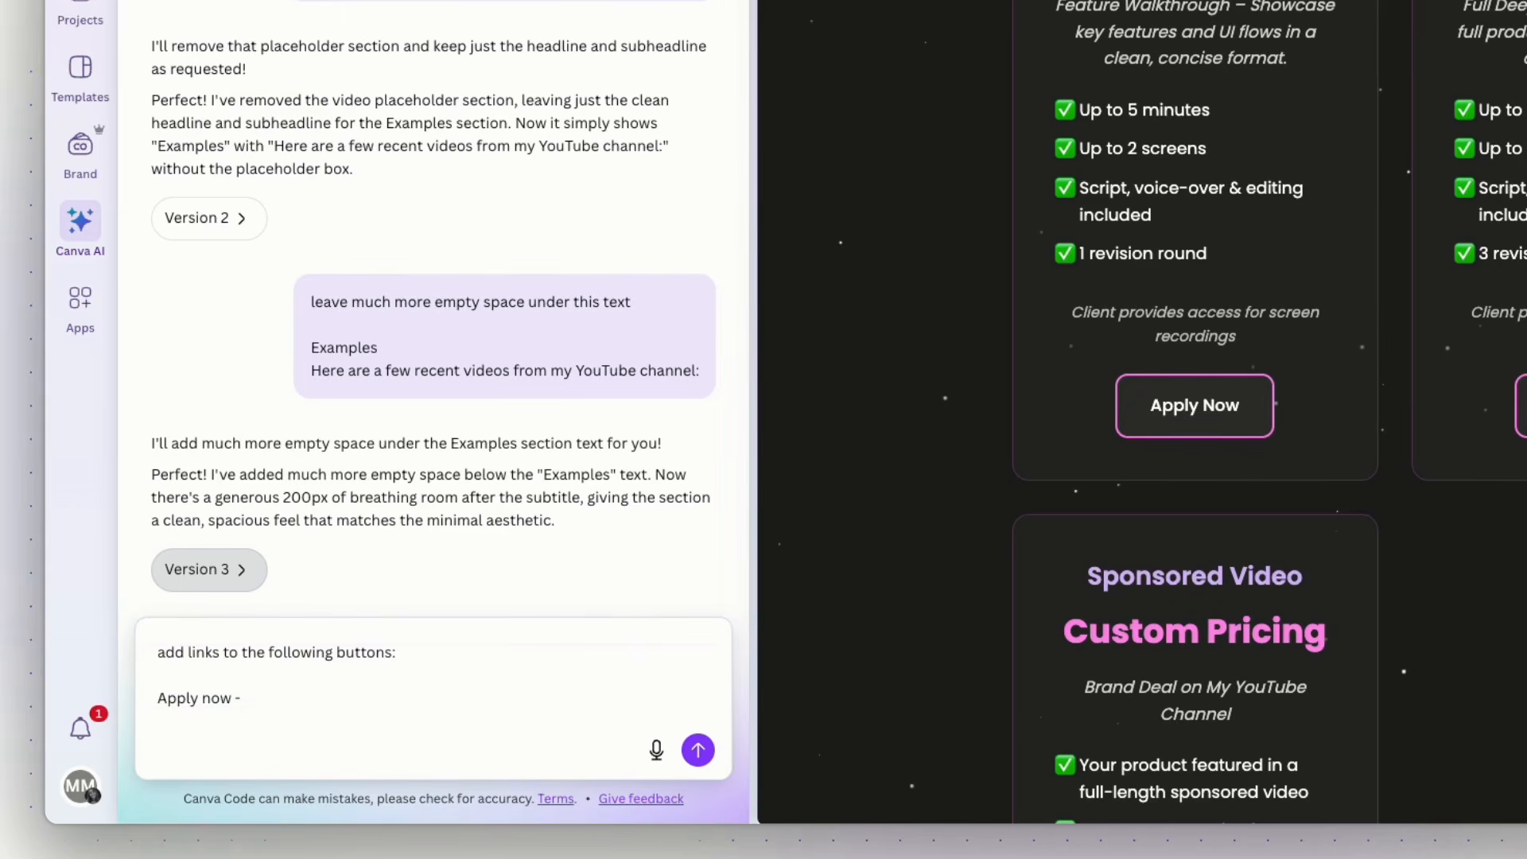
click(280, 700)
text(https://tally.so/r/n0WdjQ)
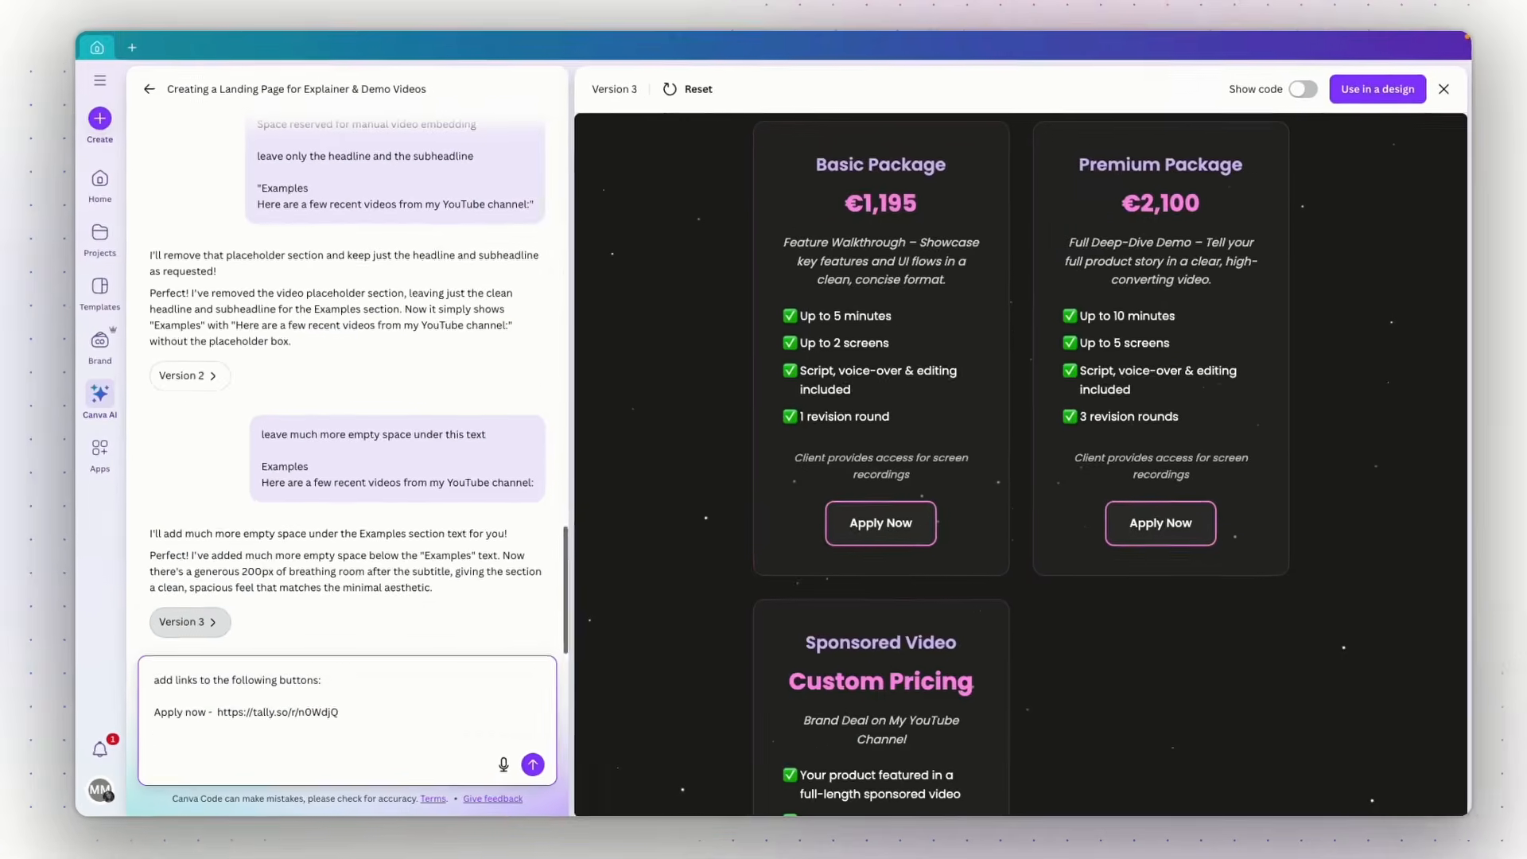
key(shift+Return)
scroll(871, 631, down, 4)
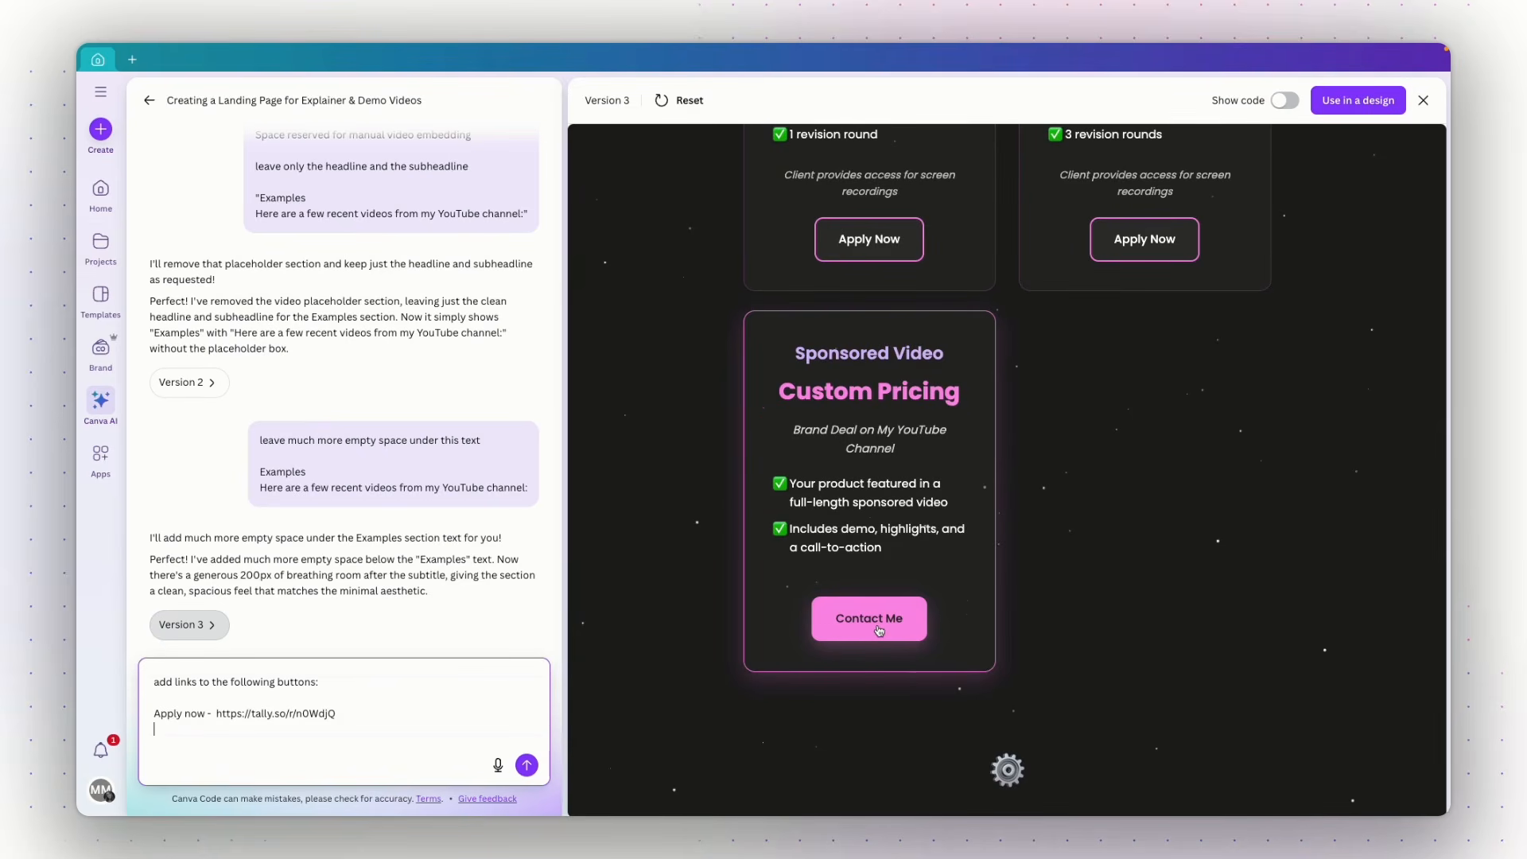
text(Contact me -)
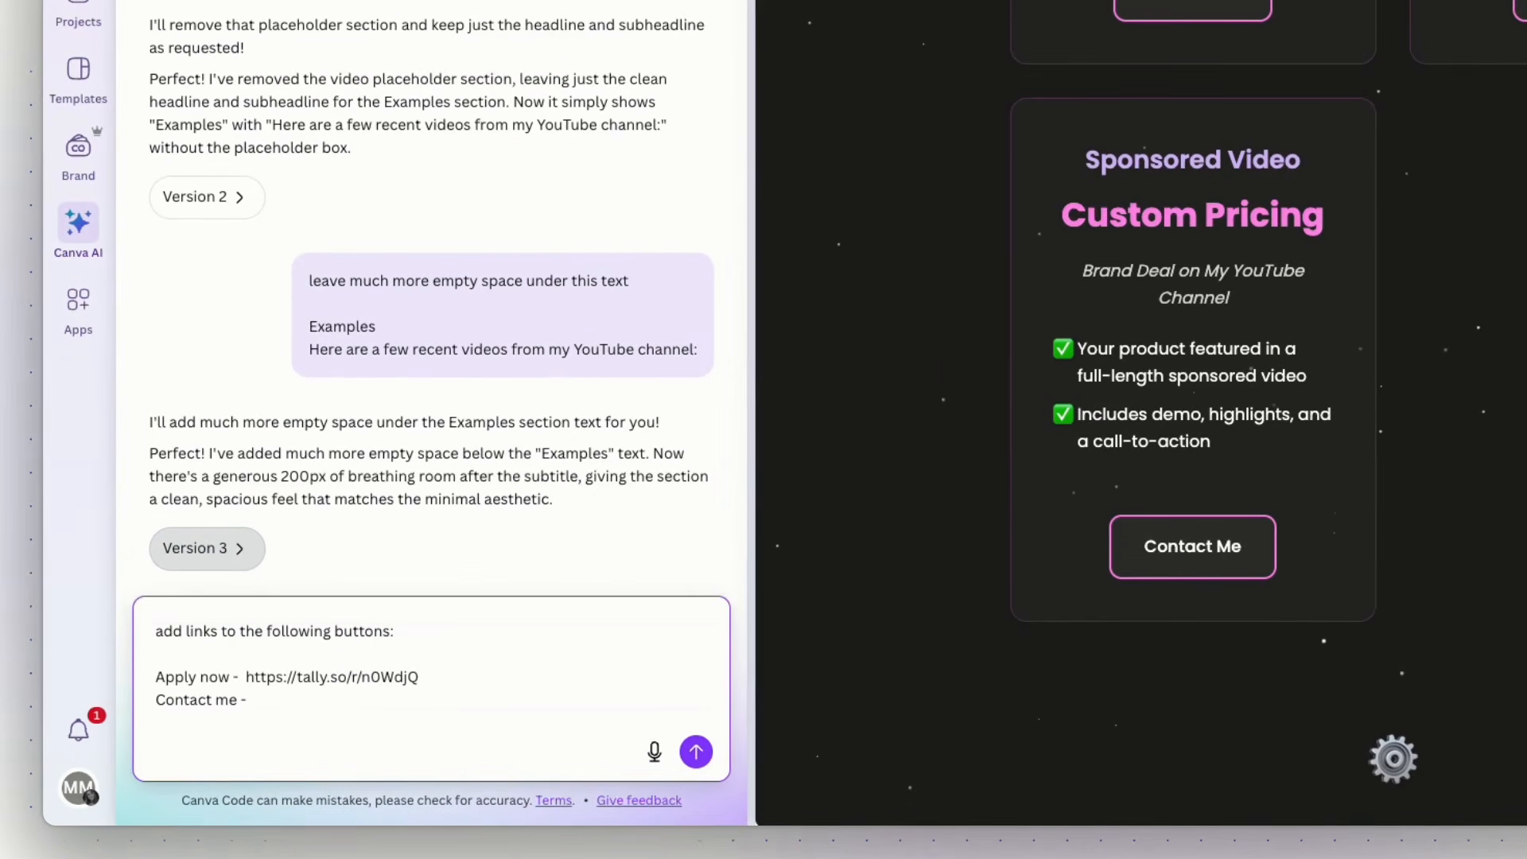
key(super+Tab)
click(284, 699)
text(https://tally.so/r/nW72yQ)
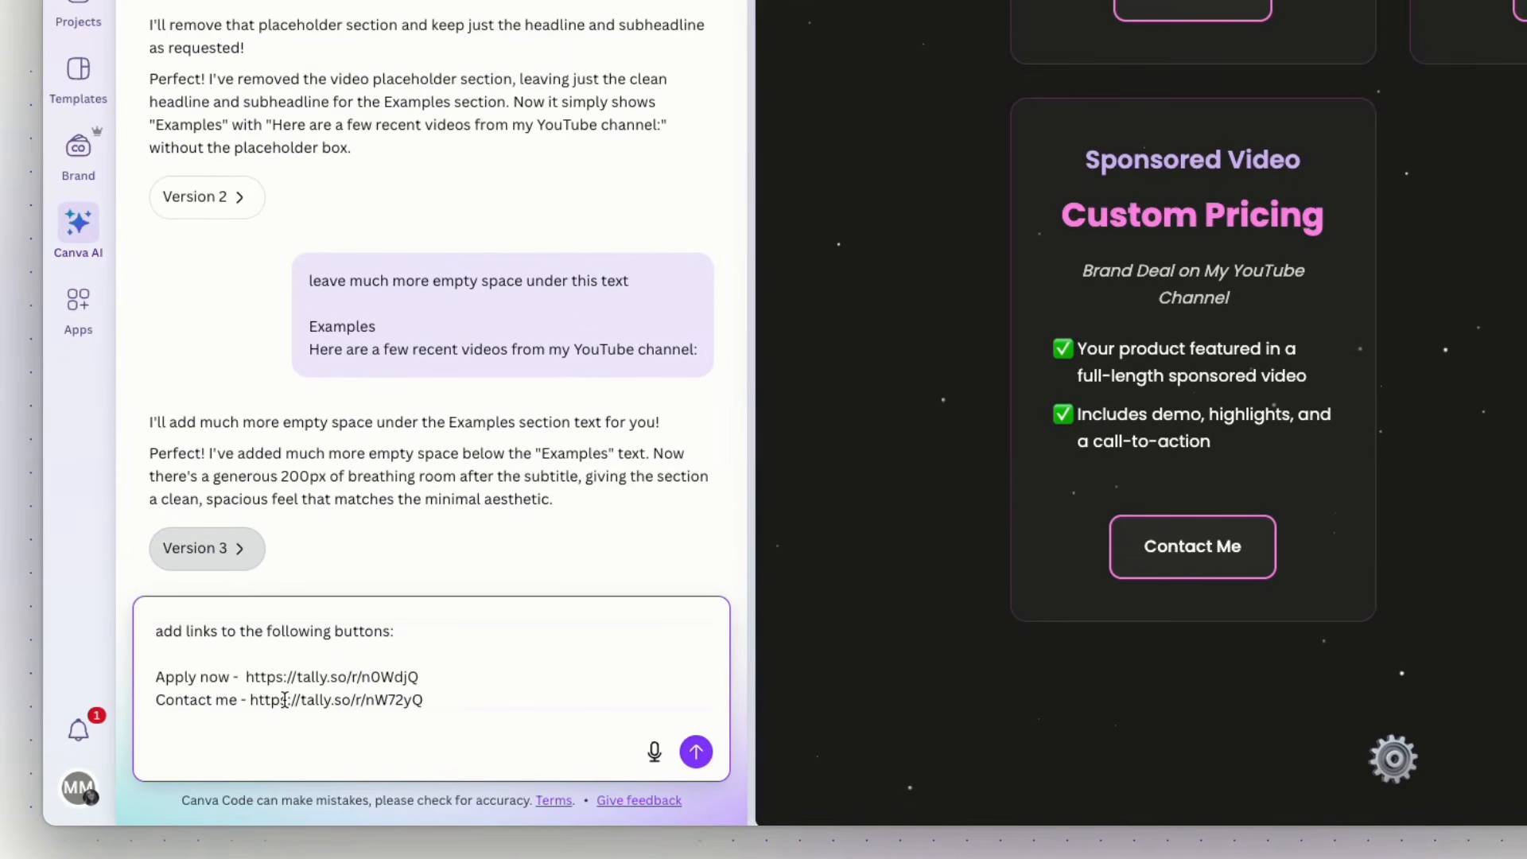
Step: Check the remaining Get Started and See Plans buttons on the page, and send the button-link request
key(shift+Return)
scroll(1485, 623, down, 10)
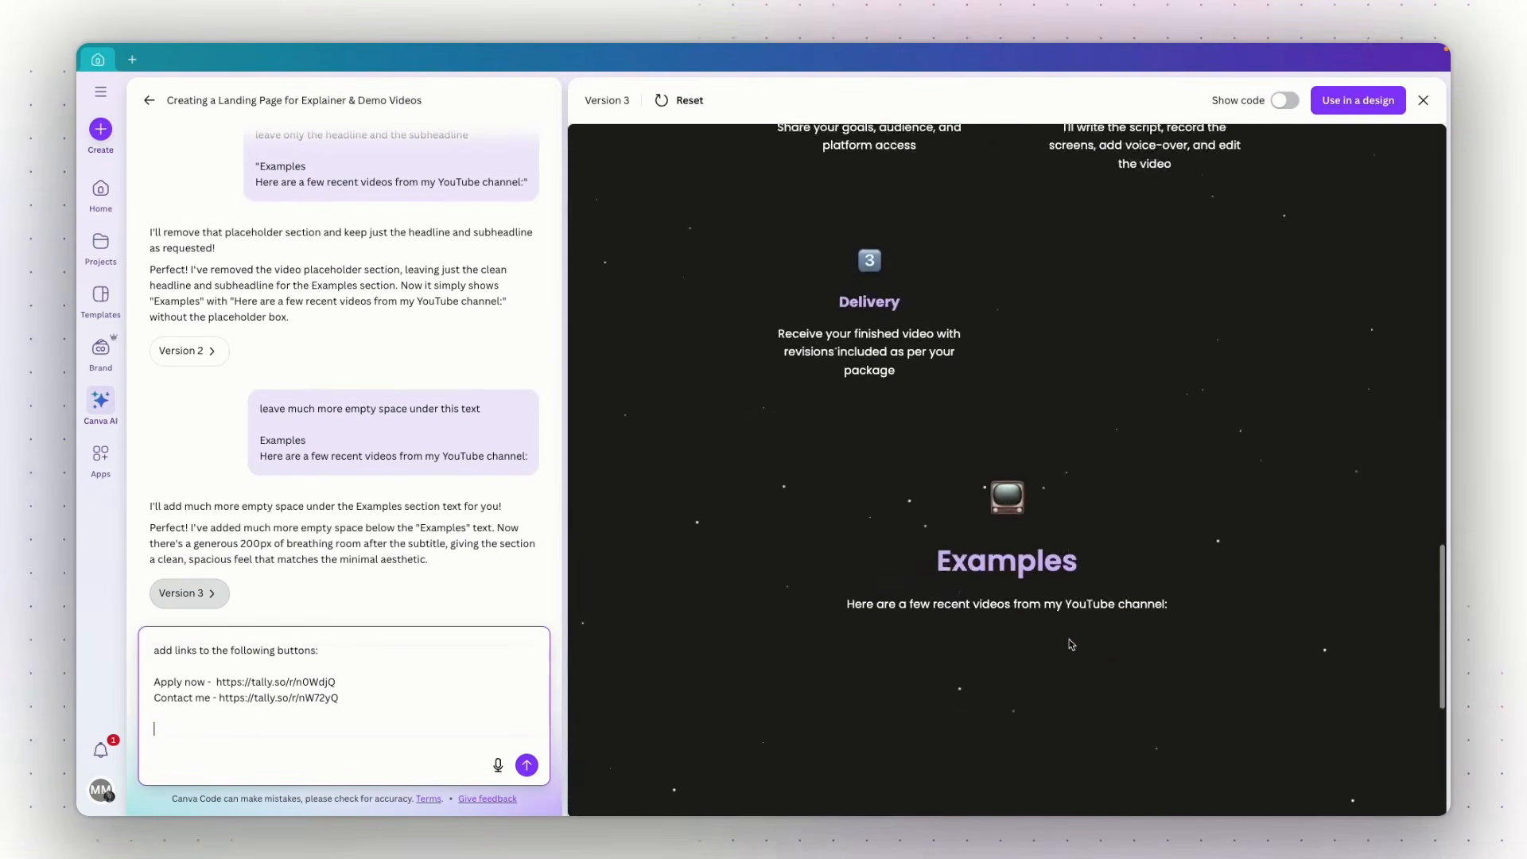
scroll(1071, 645, down, 5)
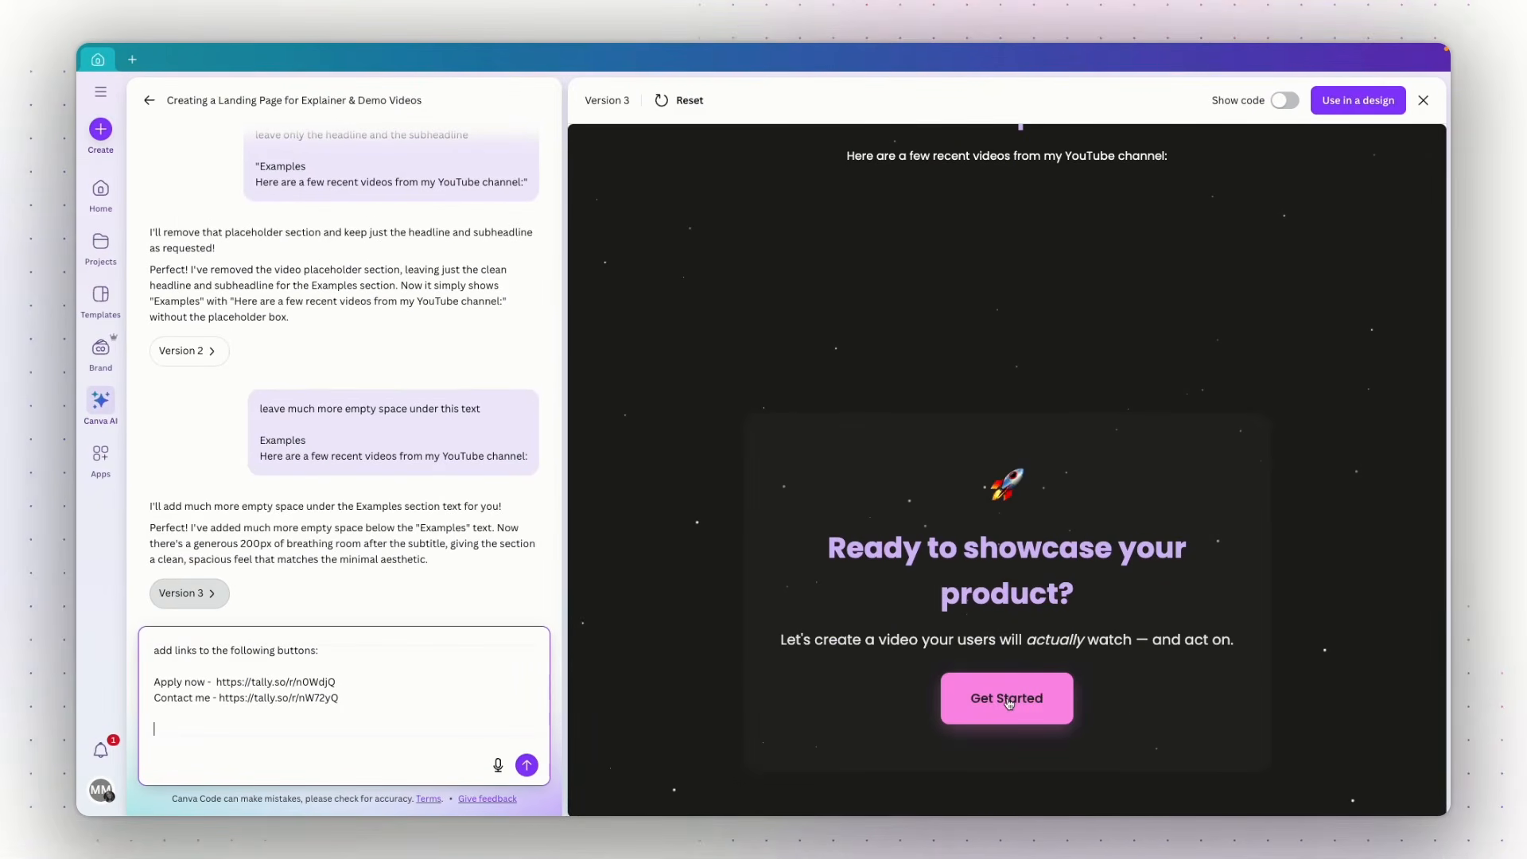
scroll(1008, 703, up, 15)
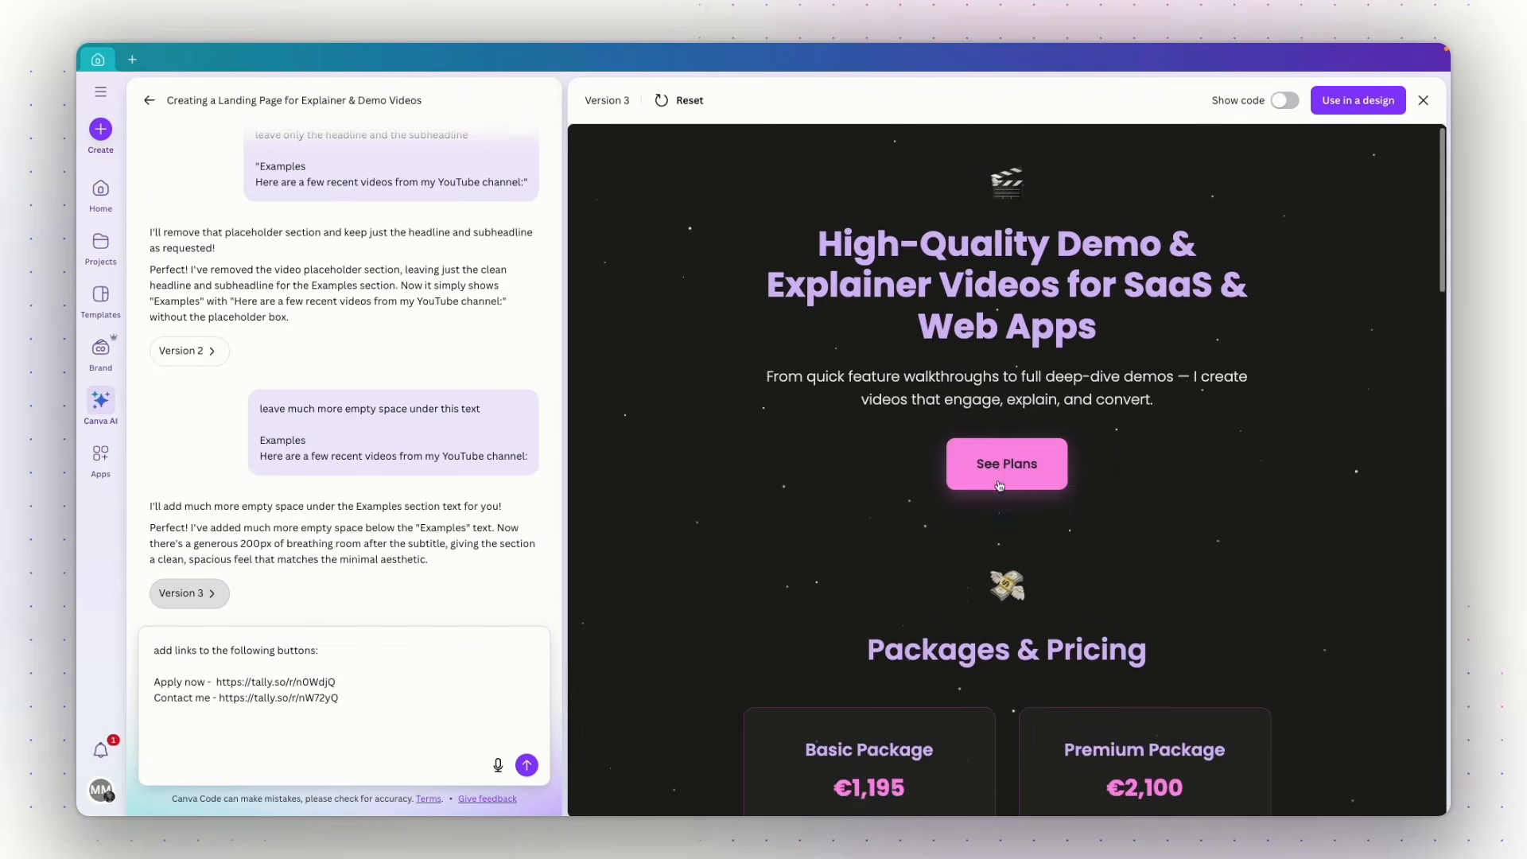
scroll(1010, 497, down, 5)
scroll(1000, 486, up, 3)
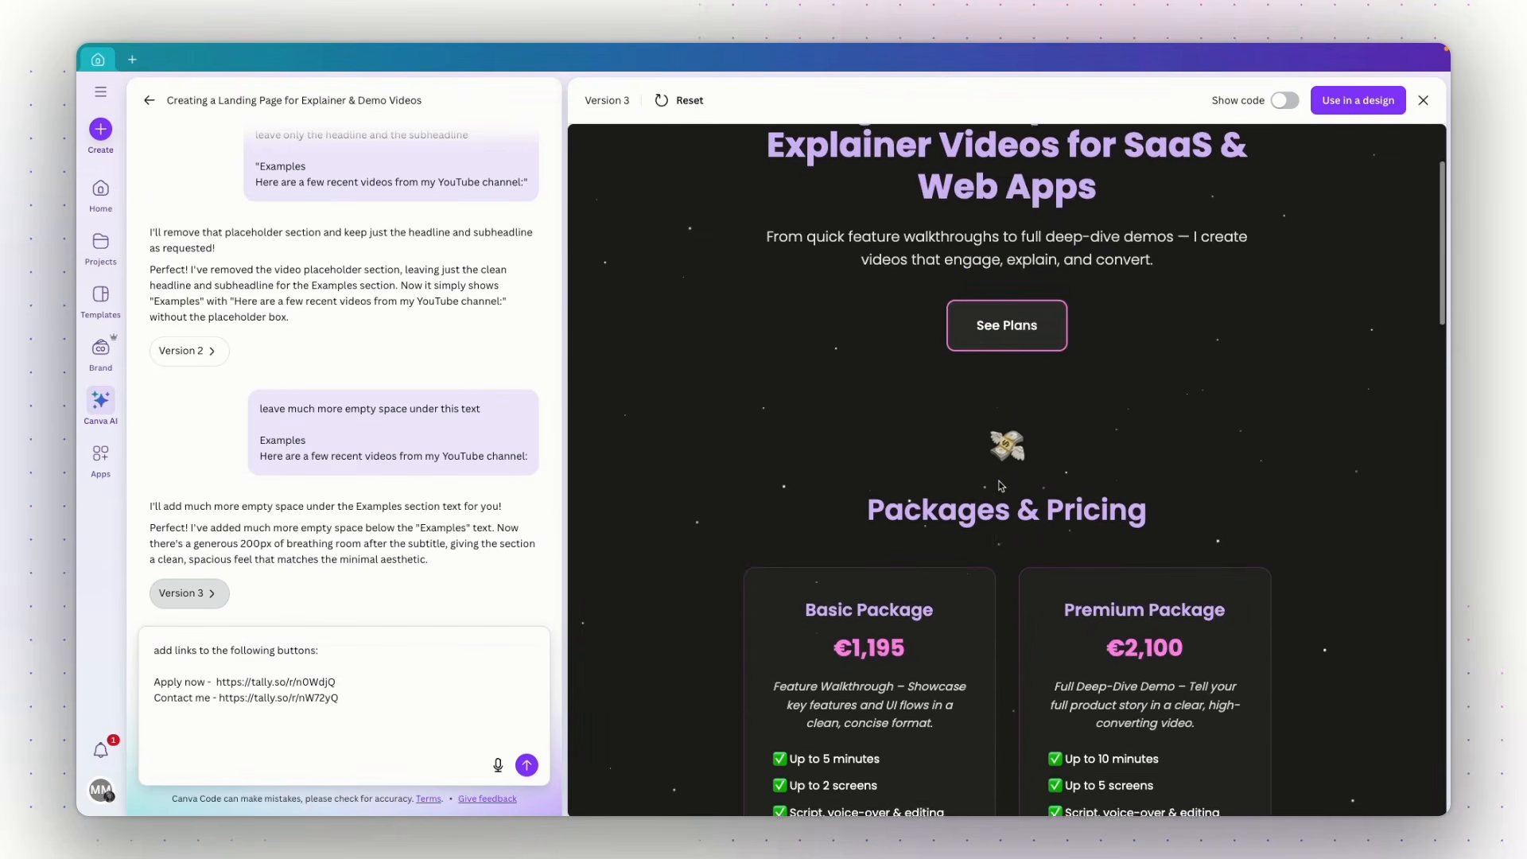
scroll(1000, 486, down, 3)
scroll(1000, 486, down, 1)
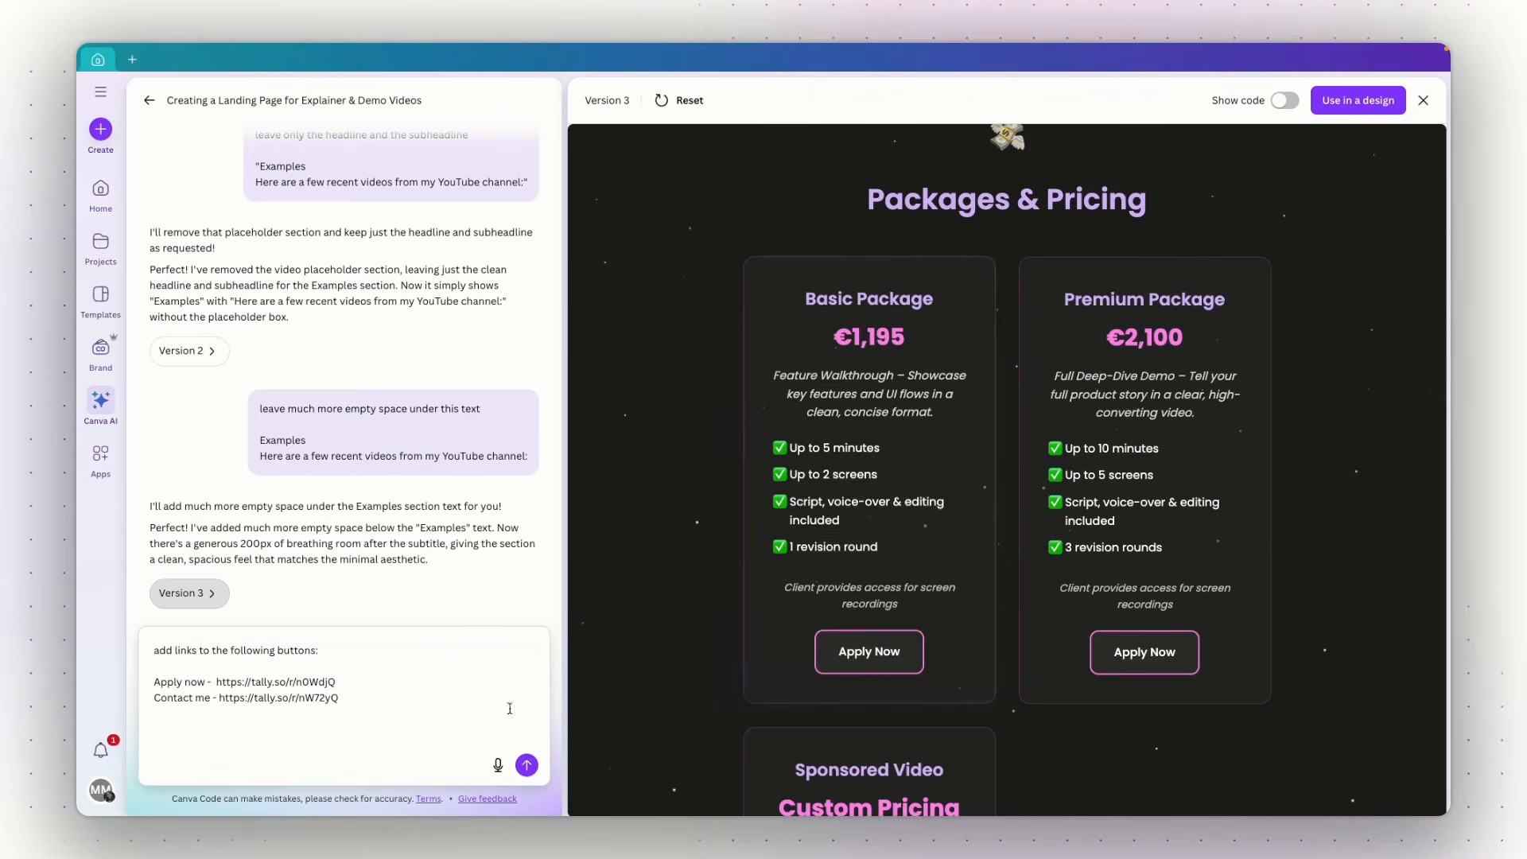
click(386, 706)
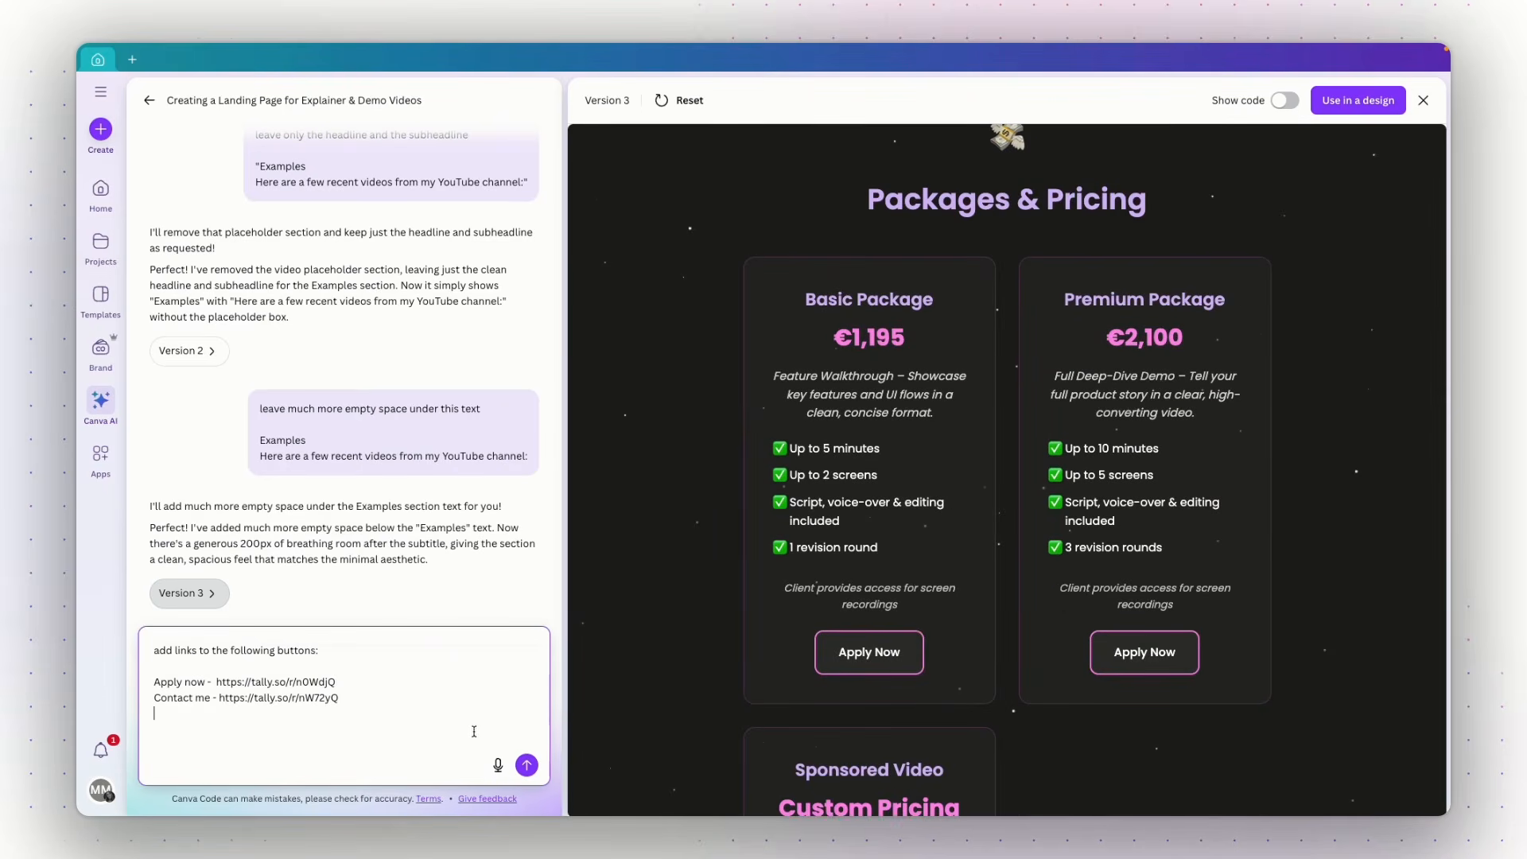
click(527, 766)
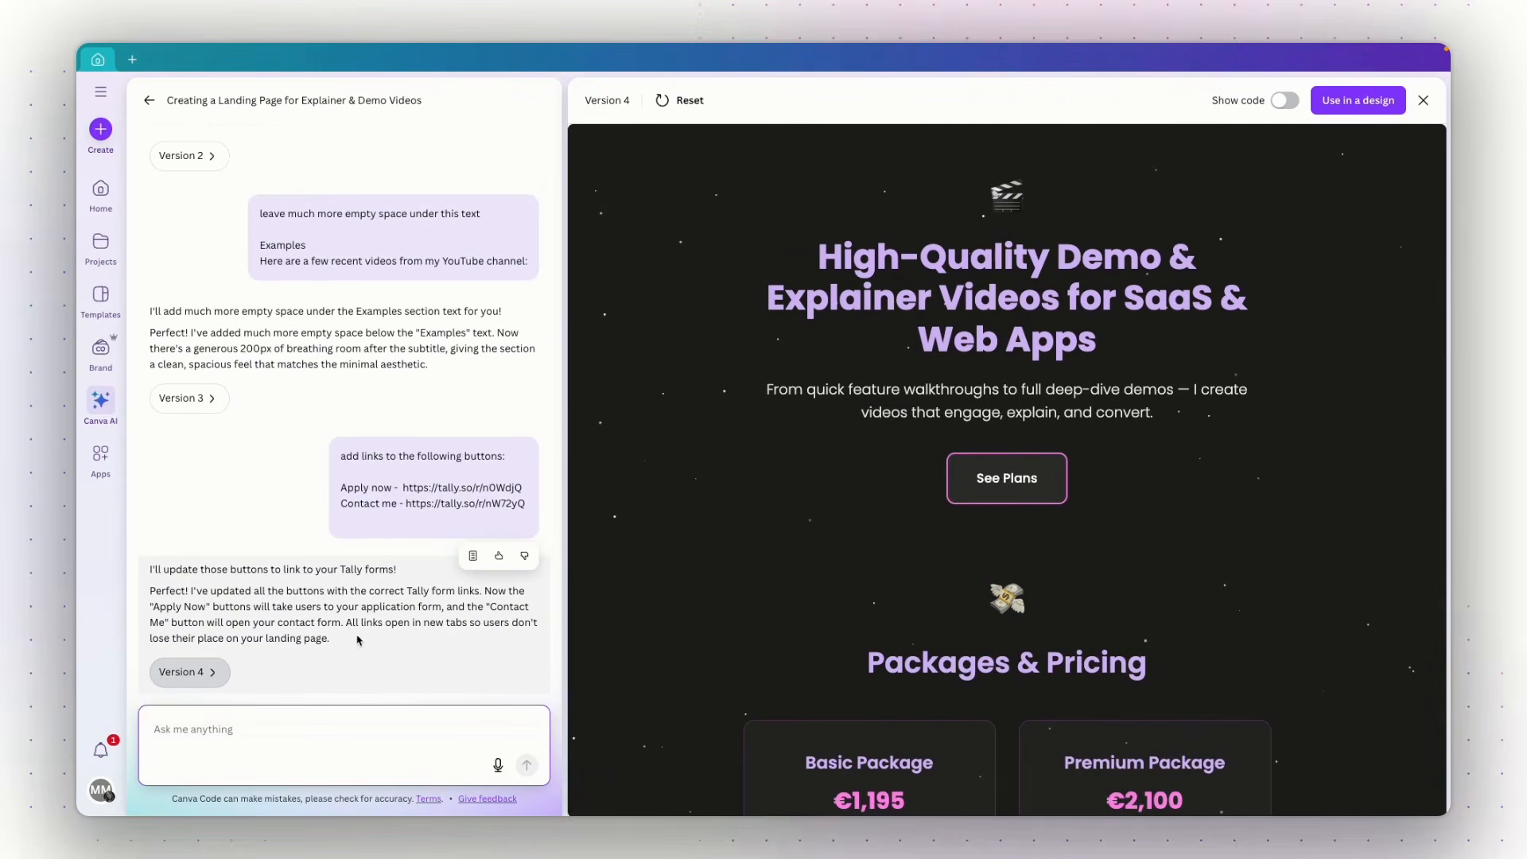
Step: Open Version 4 and test the link of the Basic Package's Apply Now button
click(188, 675)
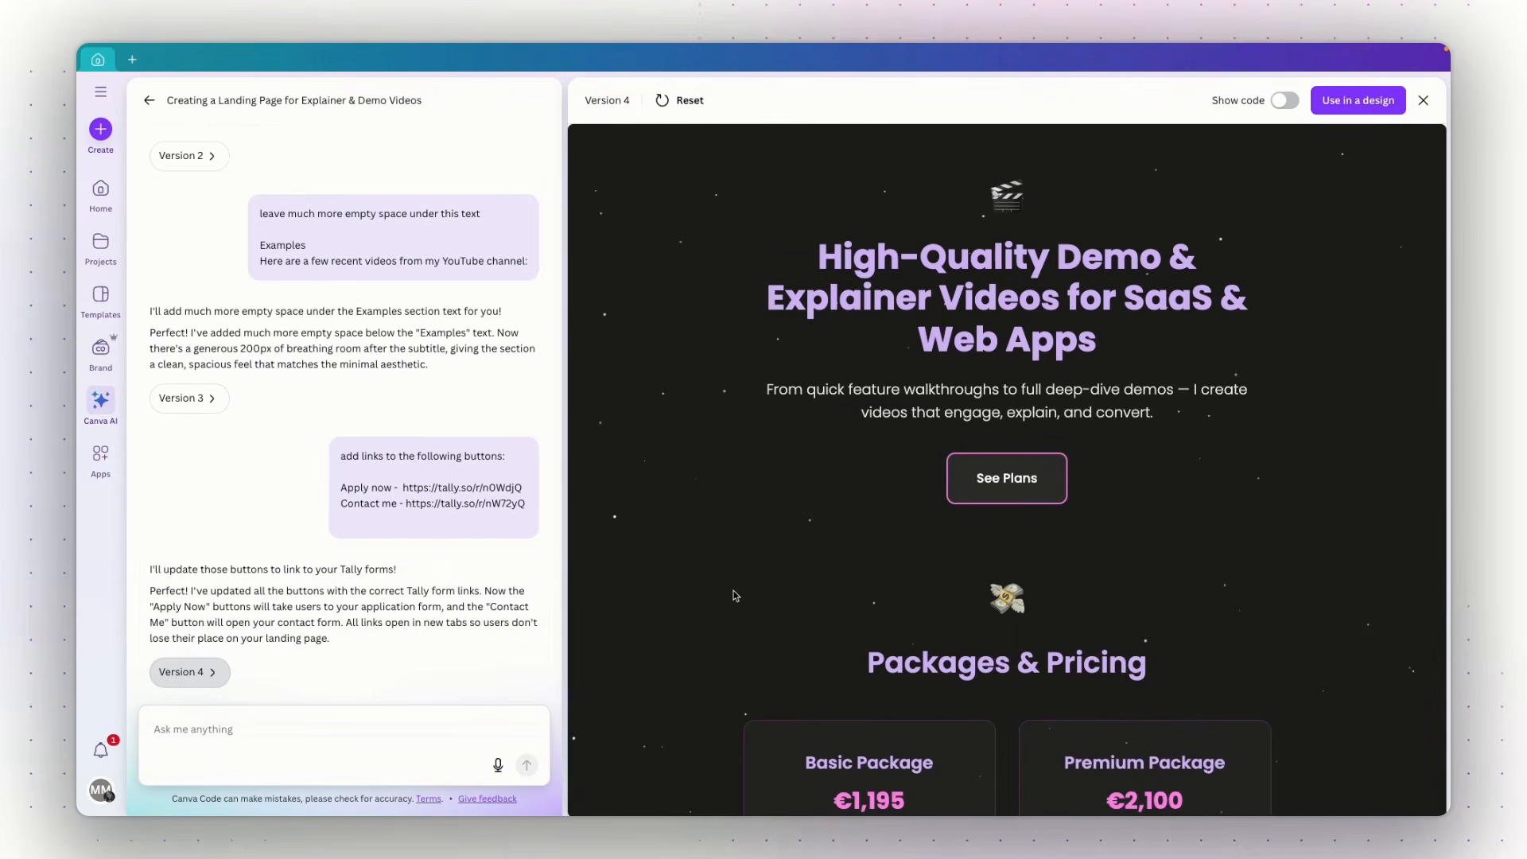
scroll(733, 590, down, 2)
scroll(734, 595, down, 5)
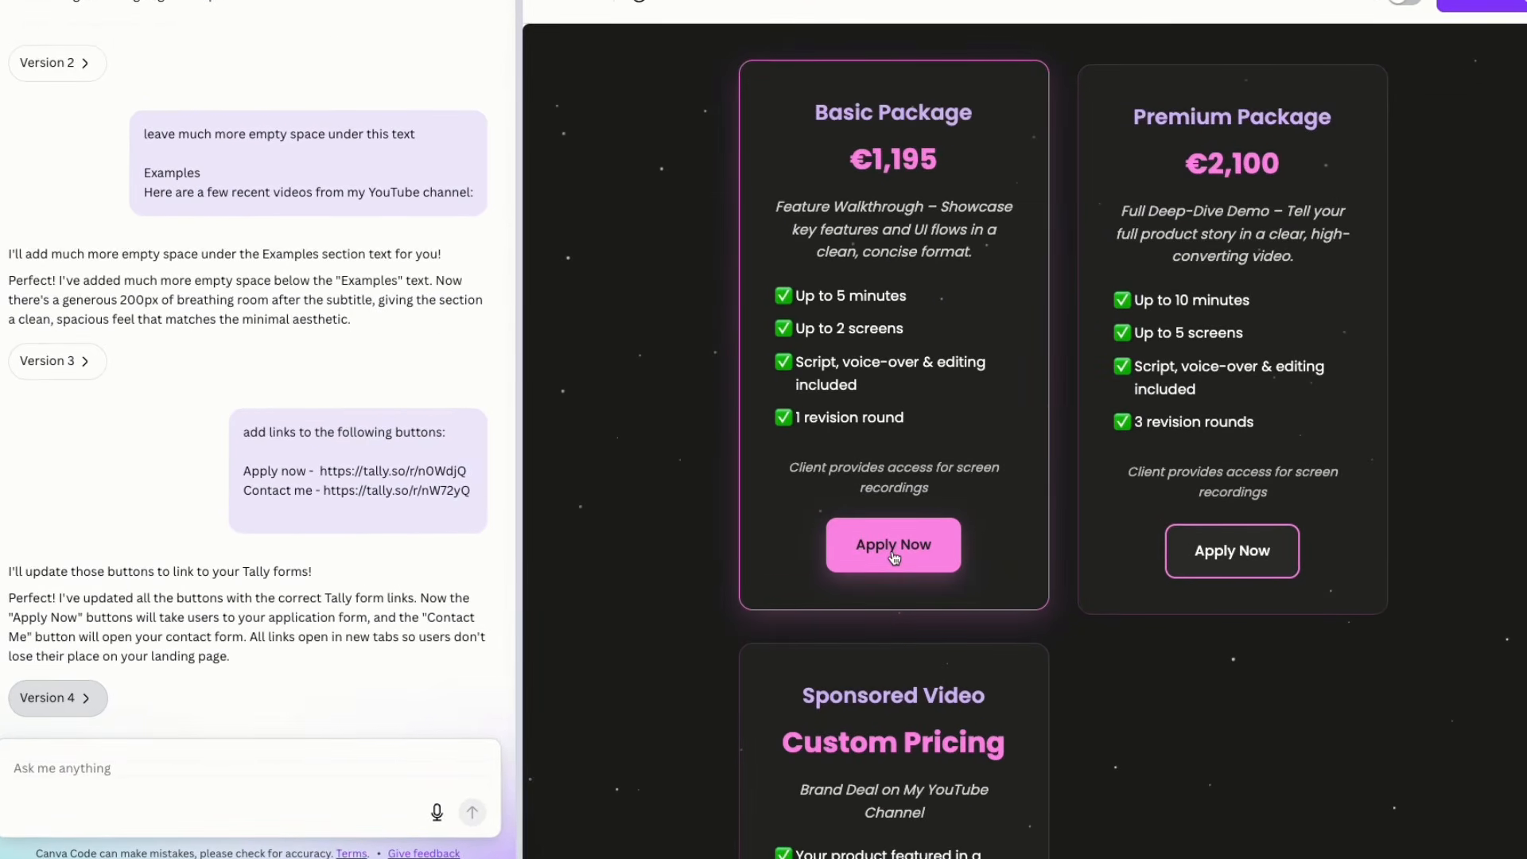
click(894, 557)
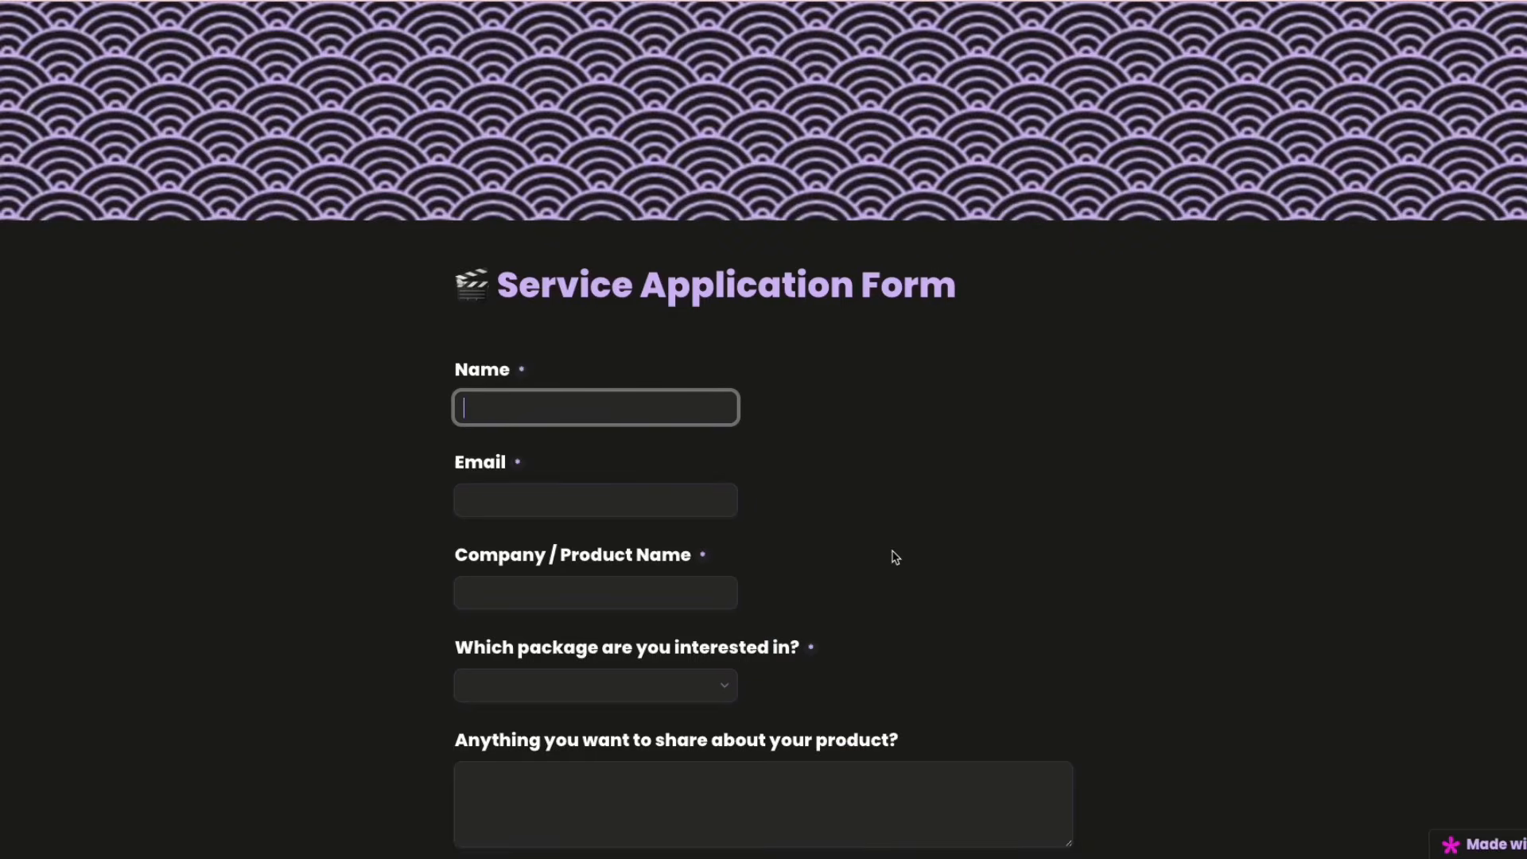
scroll(895, 557, up, 1)
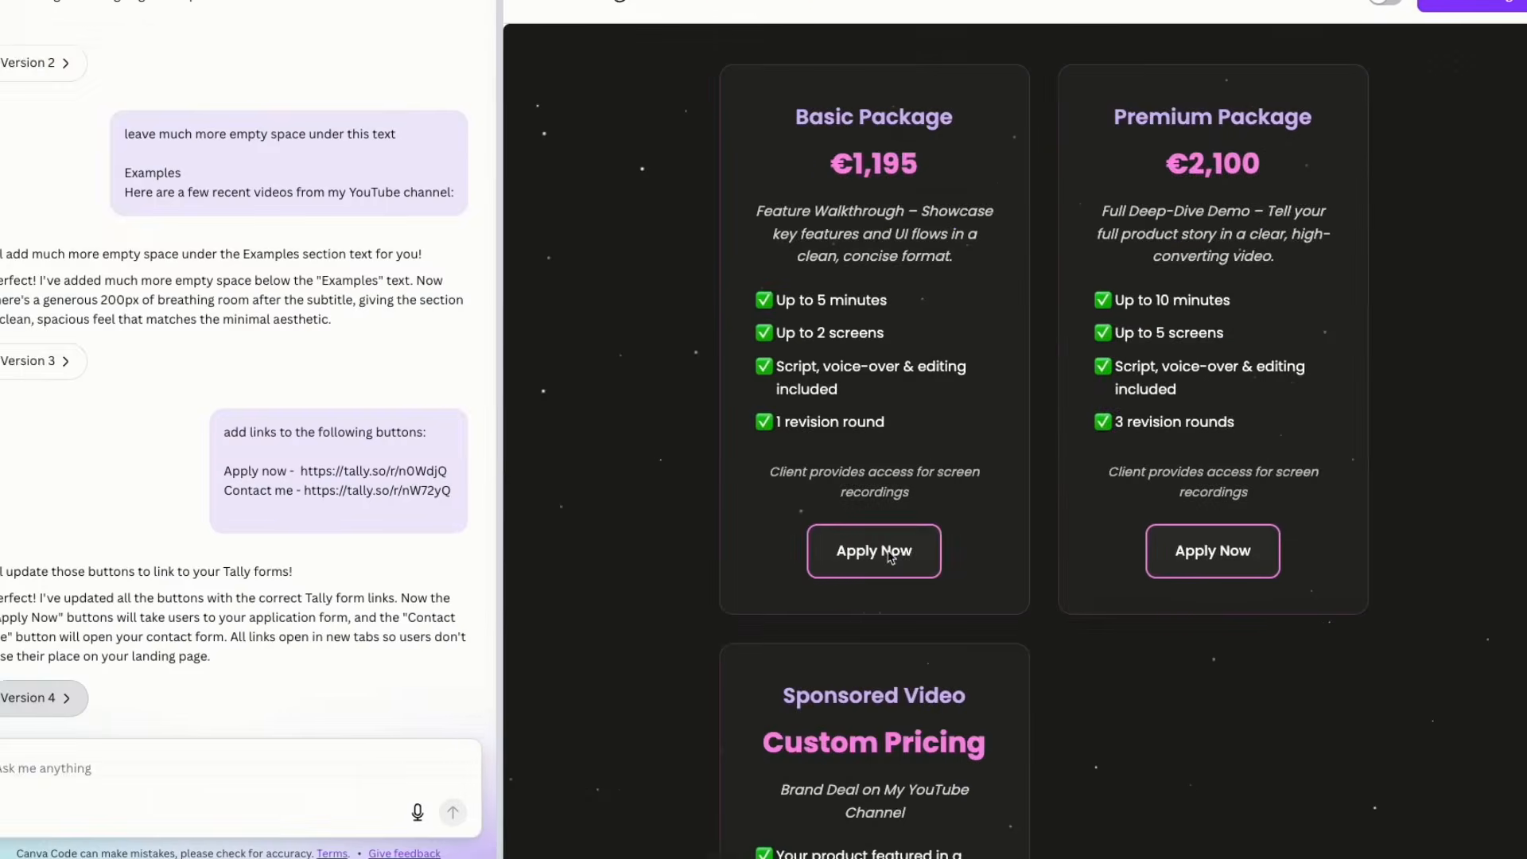
Step: Test the link of the Contact Me button on the Sponsored Video card and look through the opened form
scroll(1060, 565, down, 4)
scroll(1064, 567, down, 1)
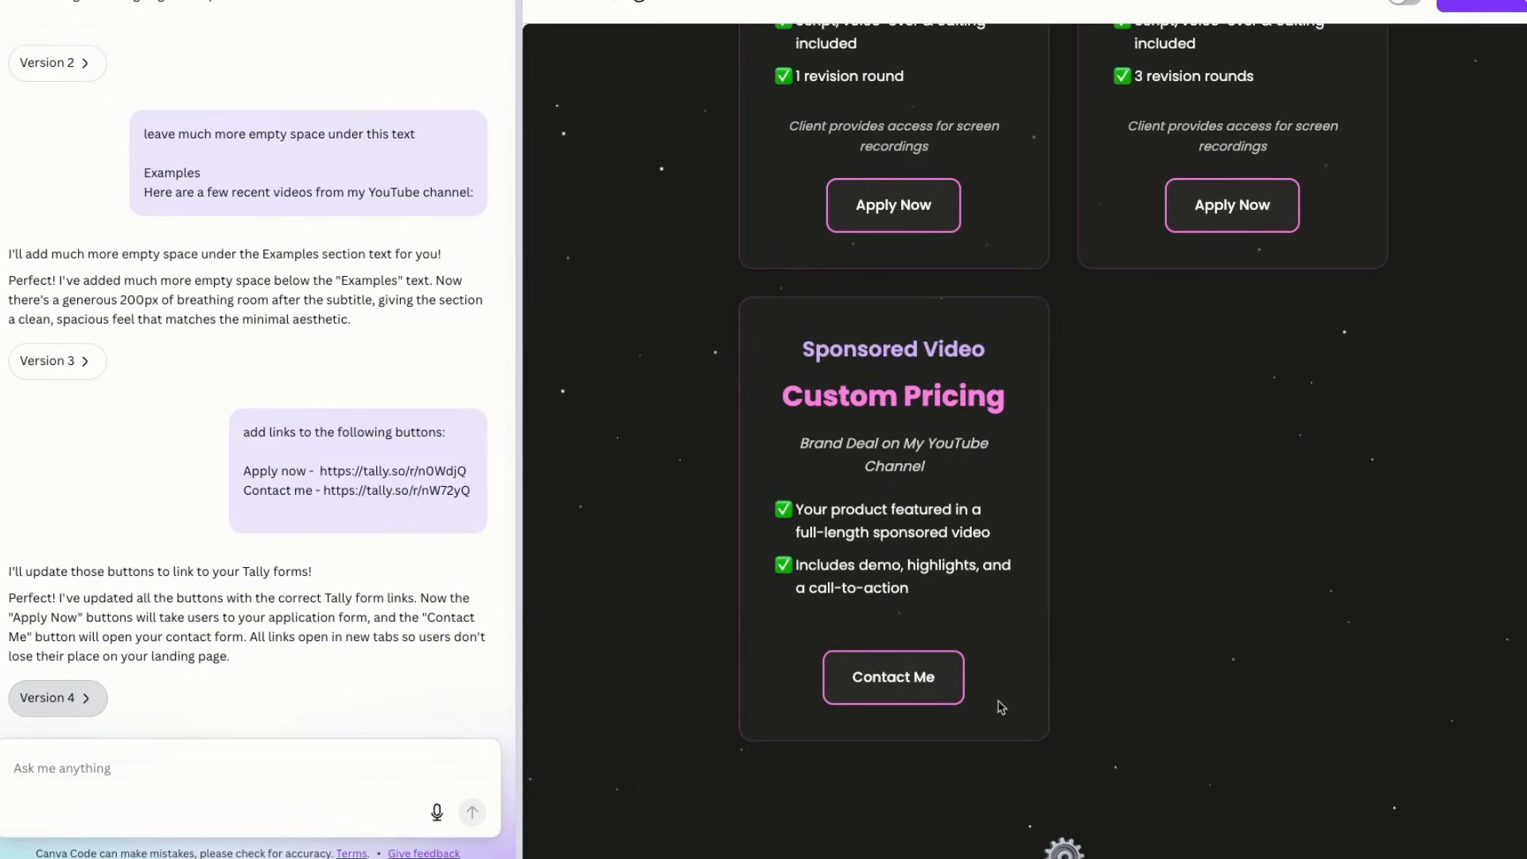
click(875, 682)
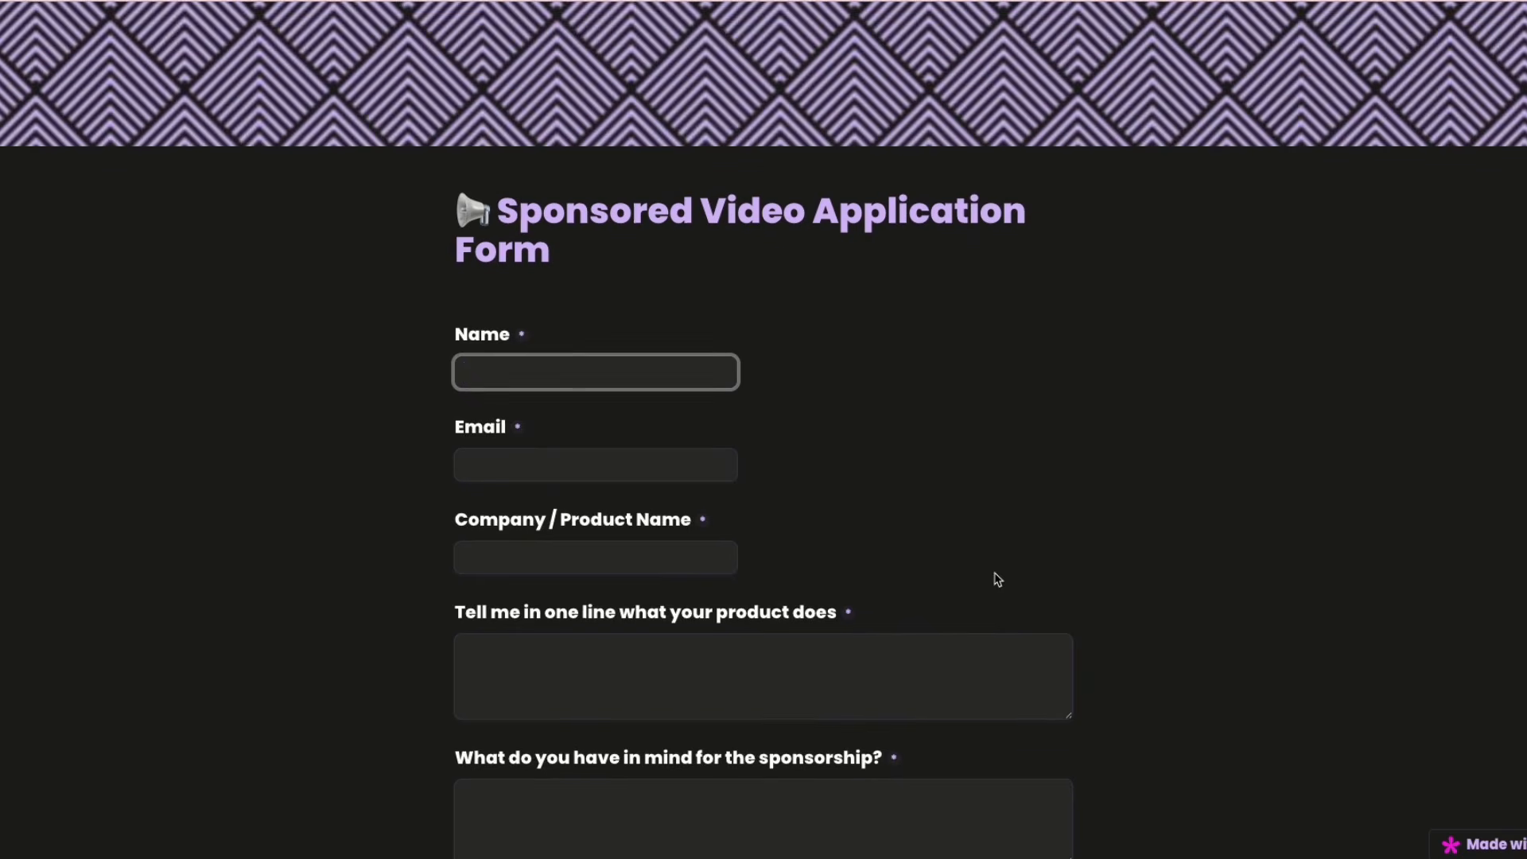
scroll(996, 581, down, 2)
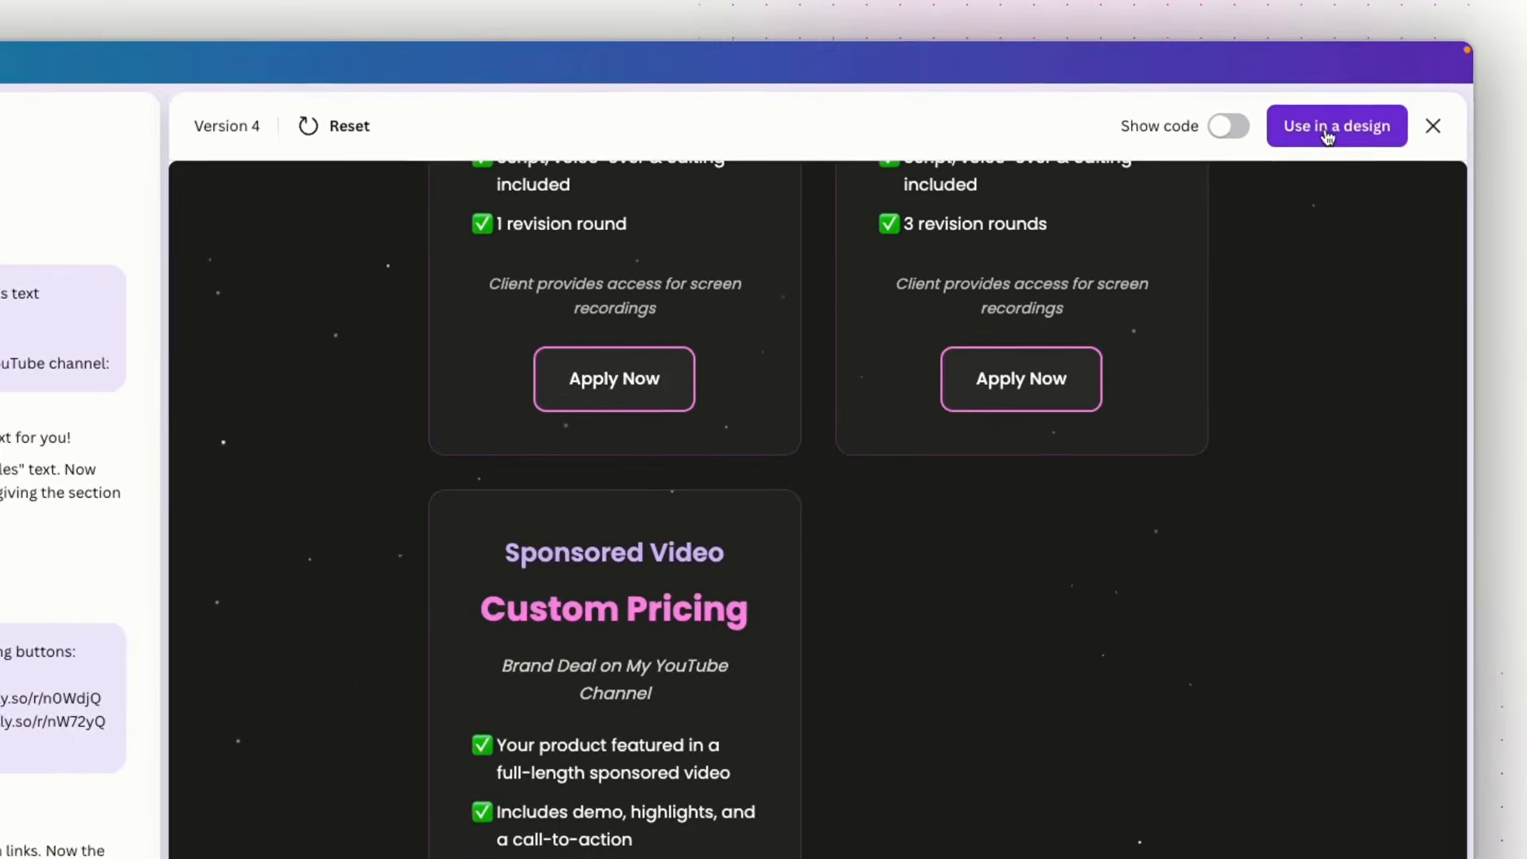
Step: Use Version 4 of the landing page in a new website design and look through the embedded page down to the pricing cards
click(1326, 136)
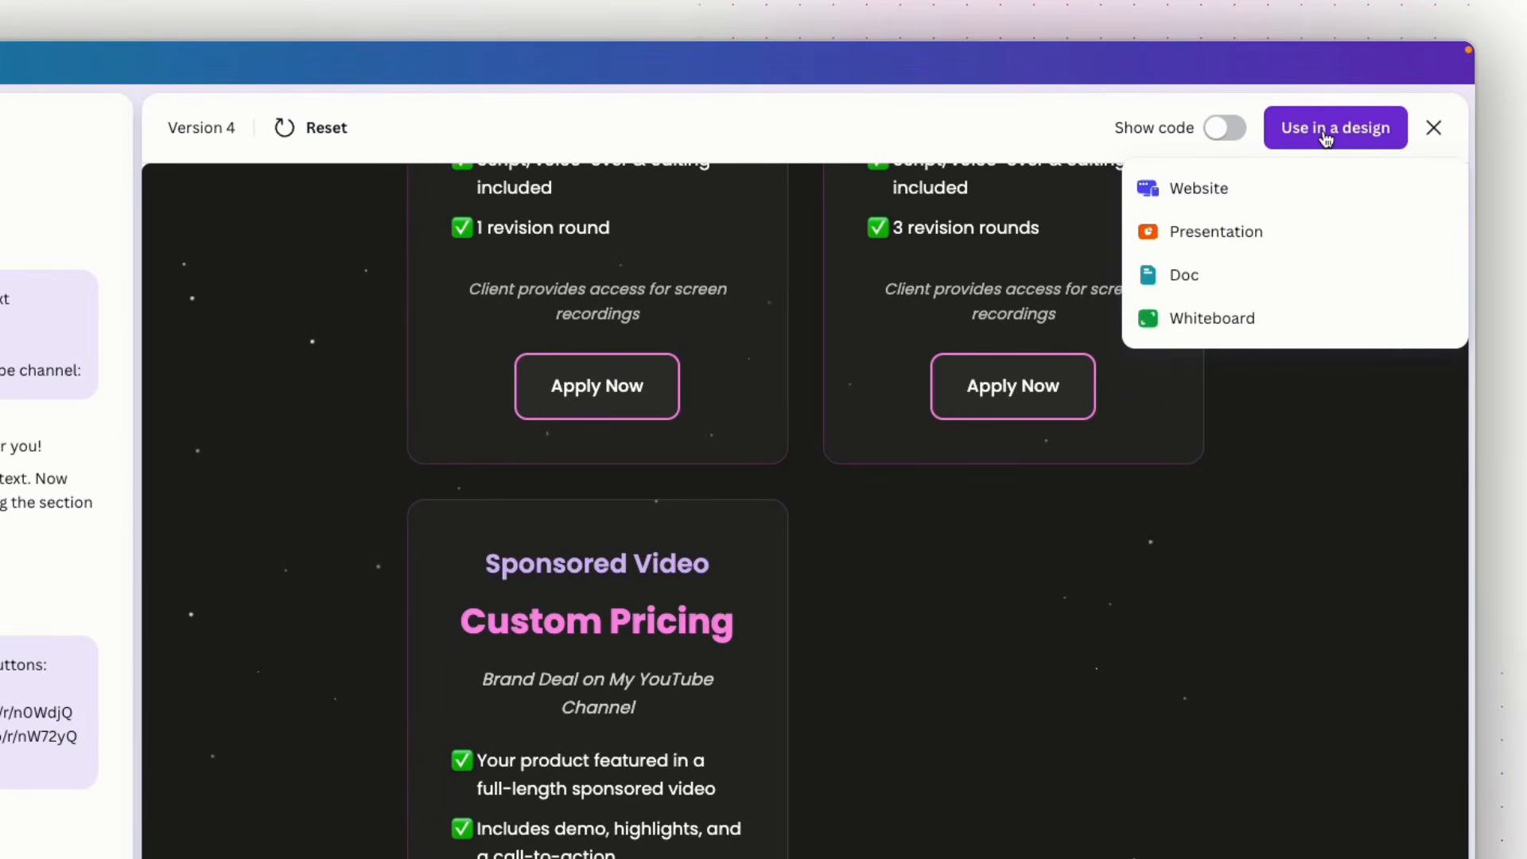
click(1213, 203)
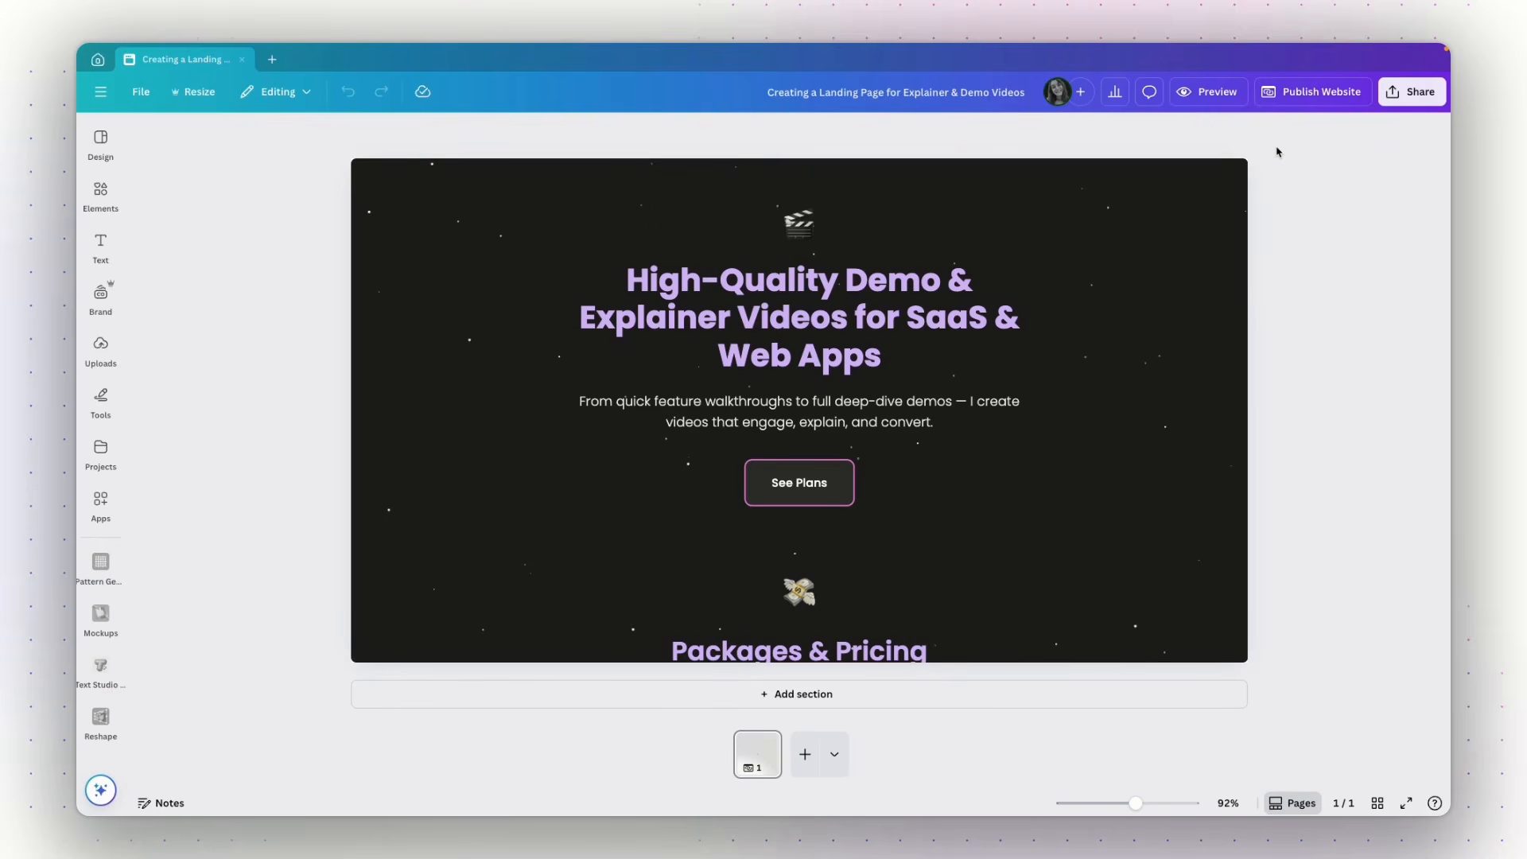
click(1154, 228)
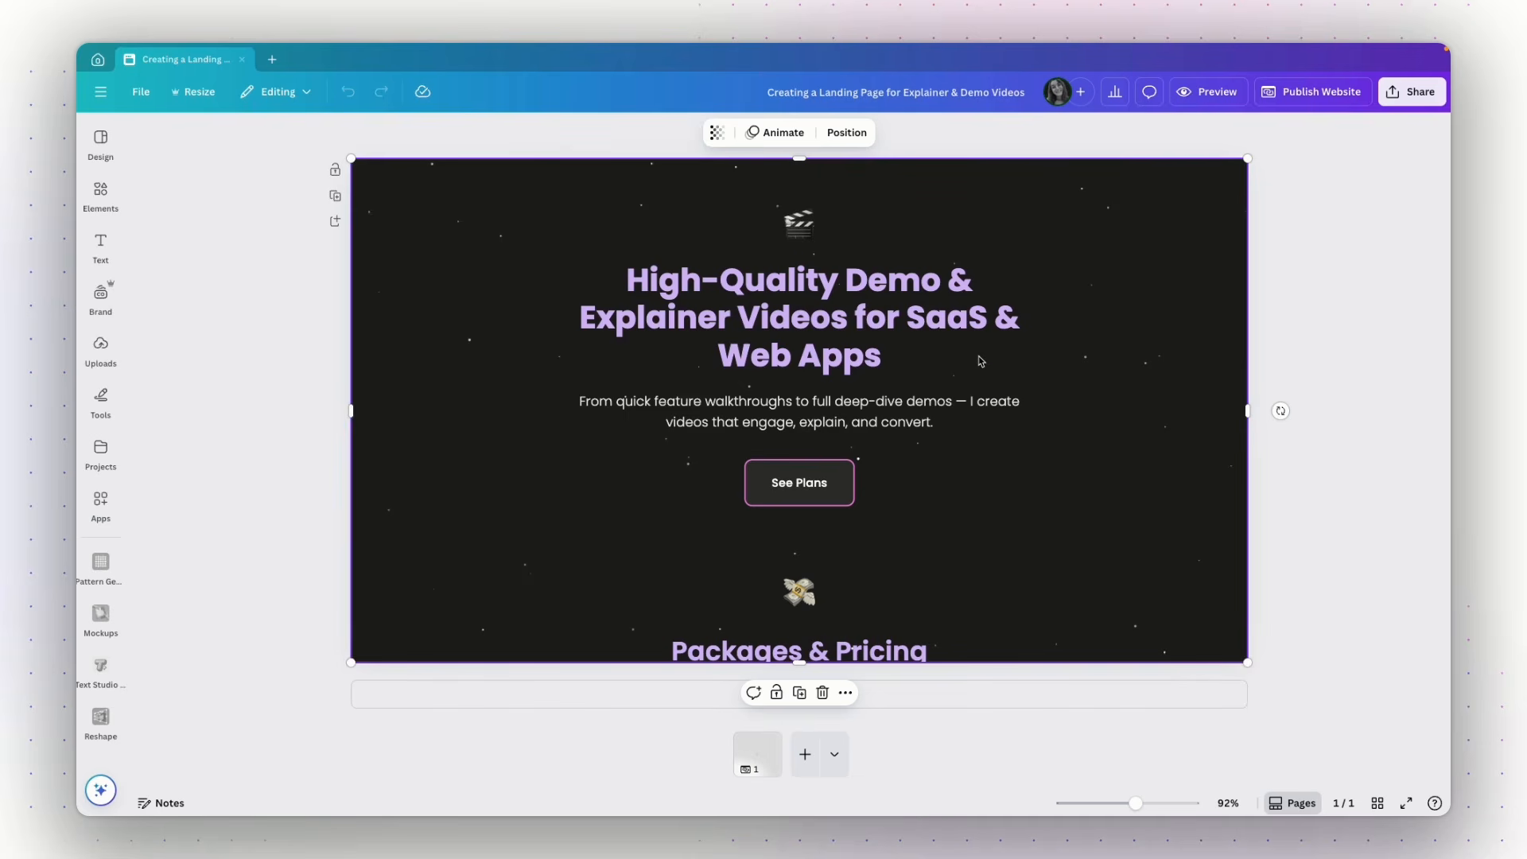
scroll(1024, 357, down, 1)
scroll(1024, 357, down, 8)
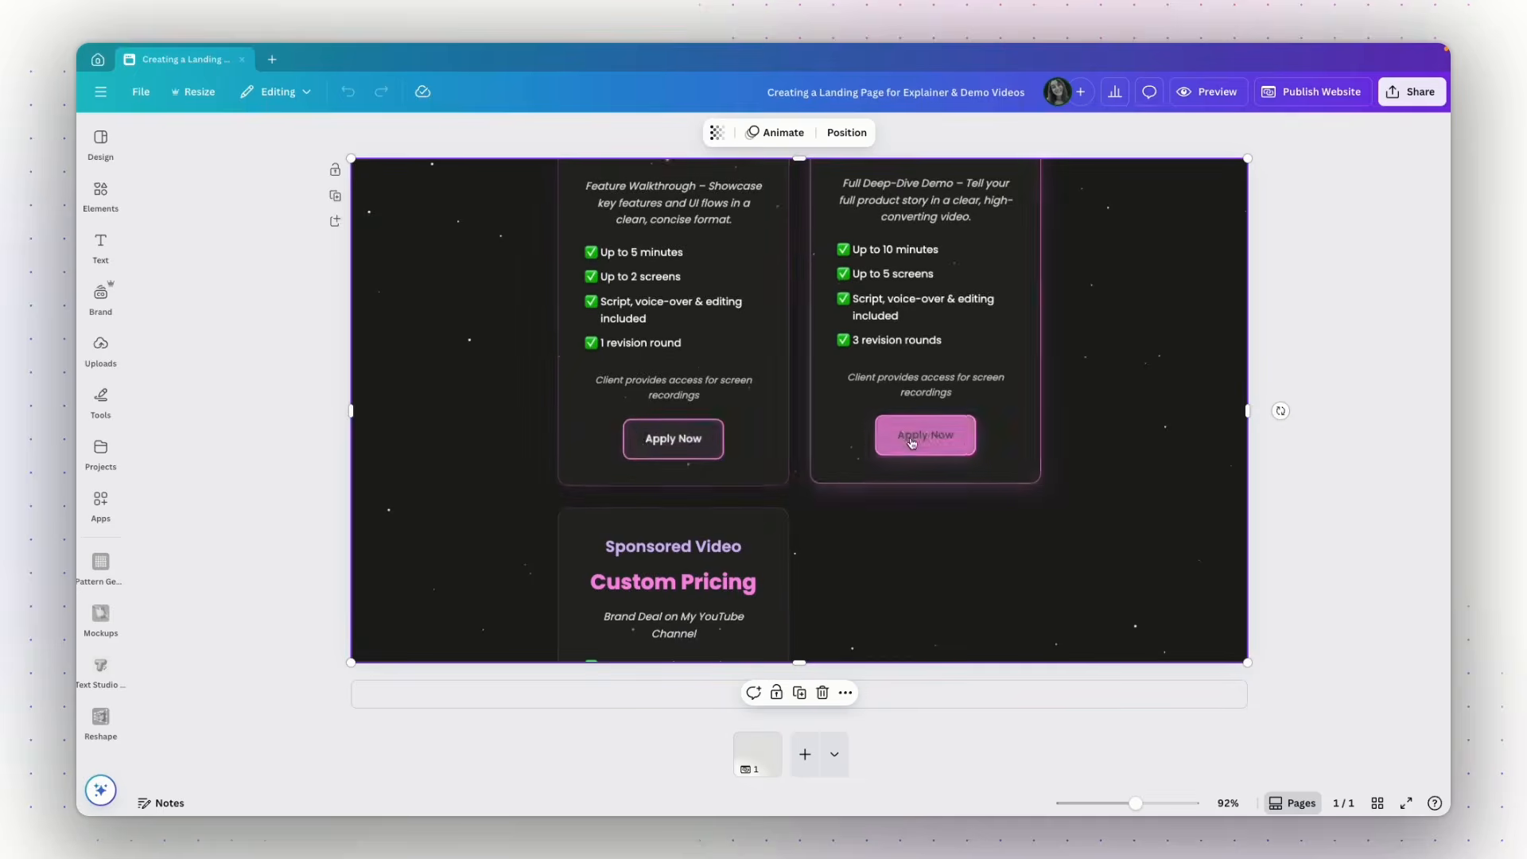
scroll(954, 422, up, 9)
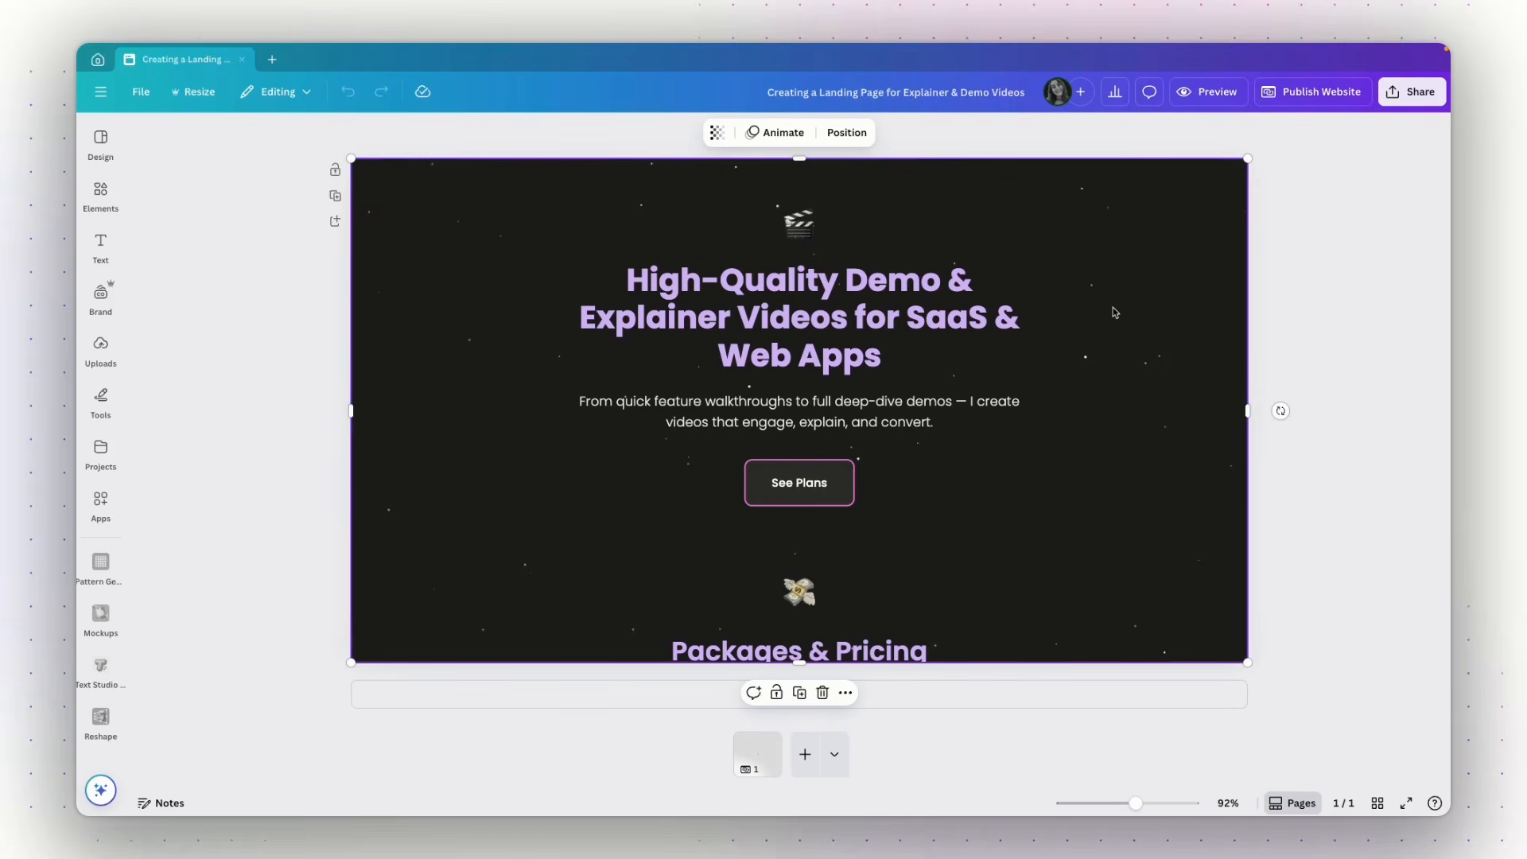
Step: Select the page background from the layer list and extend the page height far below the embedded landing page
click(848, 139)
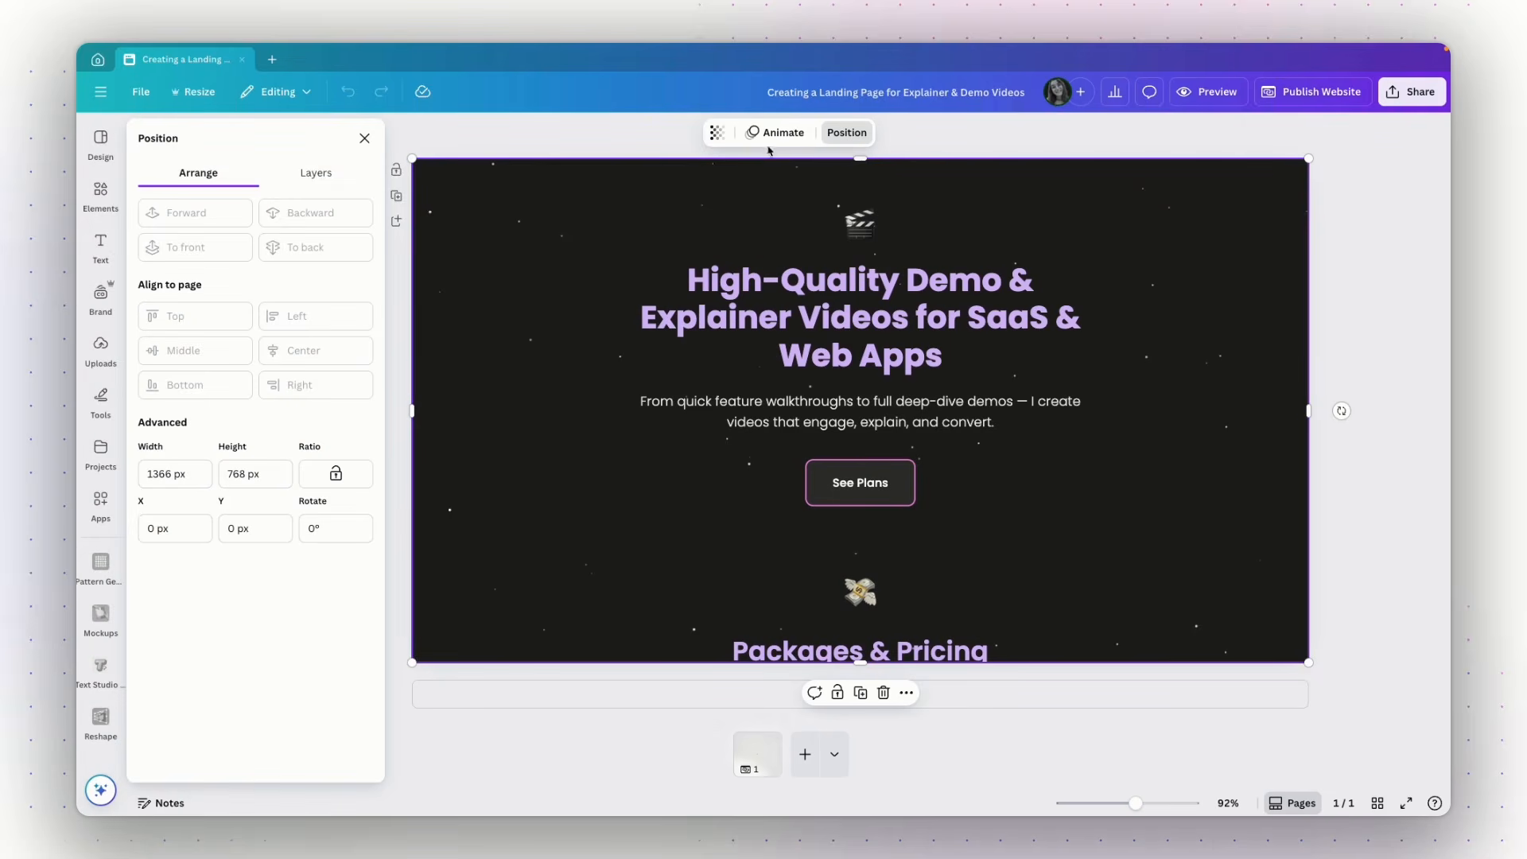
click(304, 174)
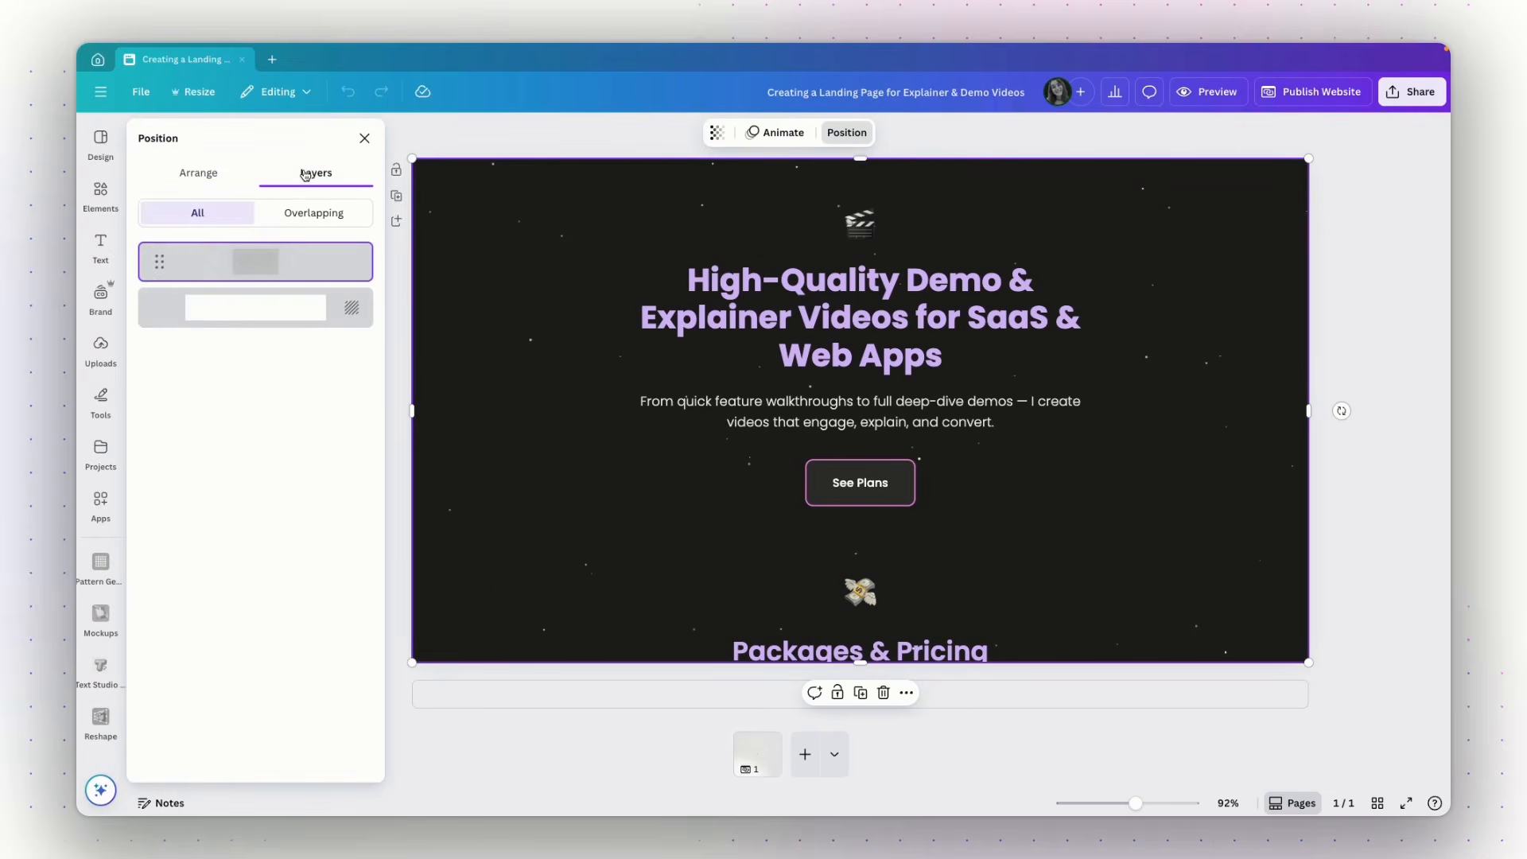
click(230, 311)
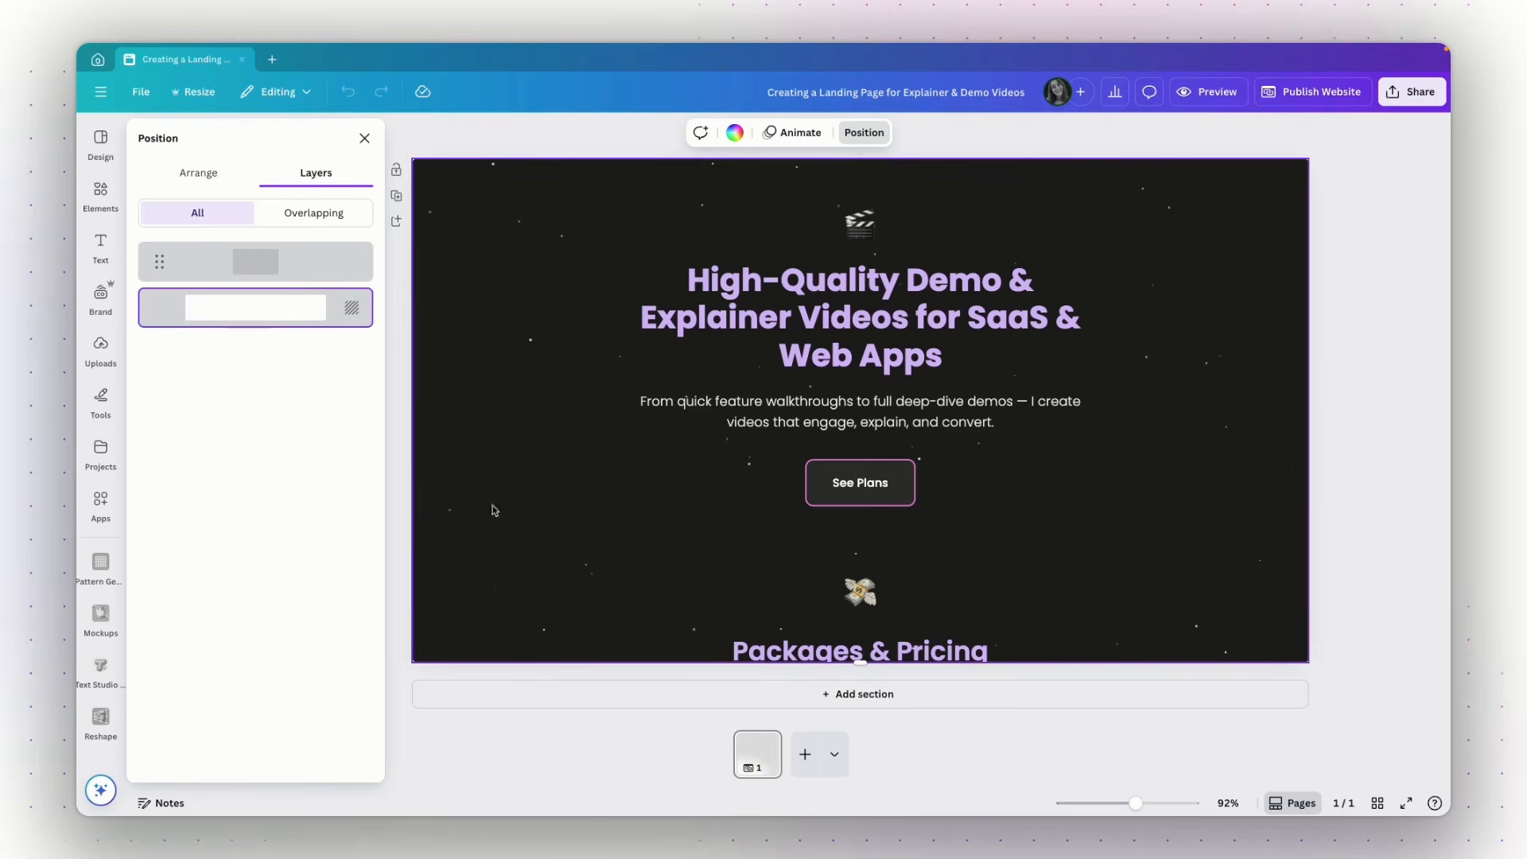
drag(860, 663, 870, 777)
scroll(872, 746, down, 5)
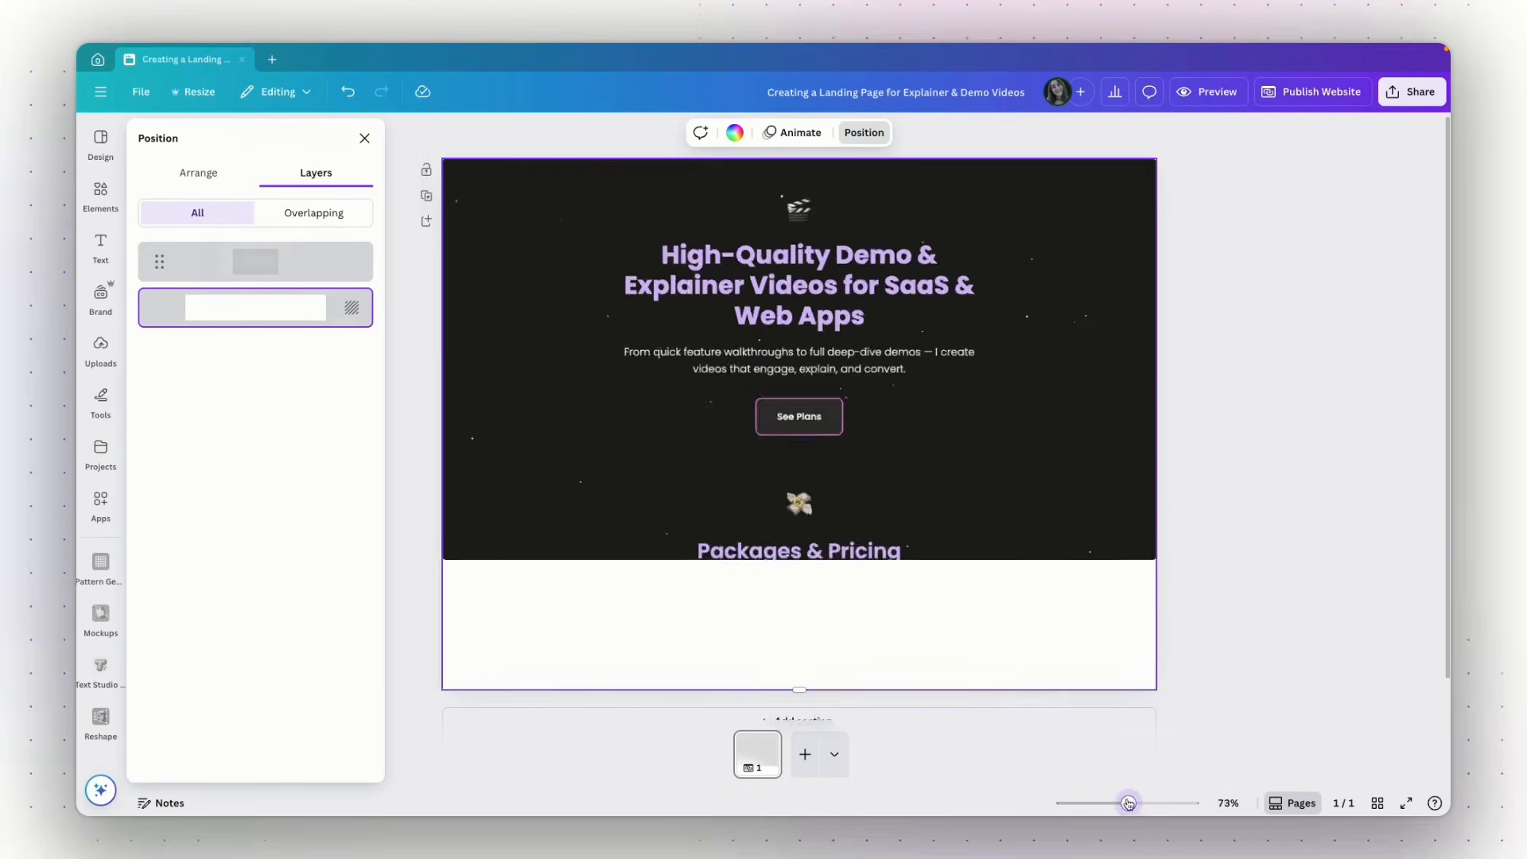
drag(799, 580, 810, 795)
drag(798, 661, 804, 718)
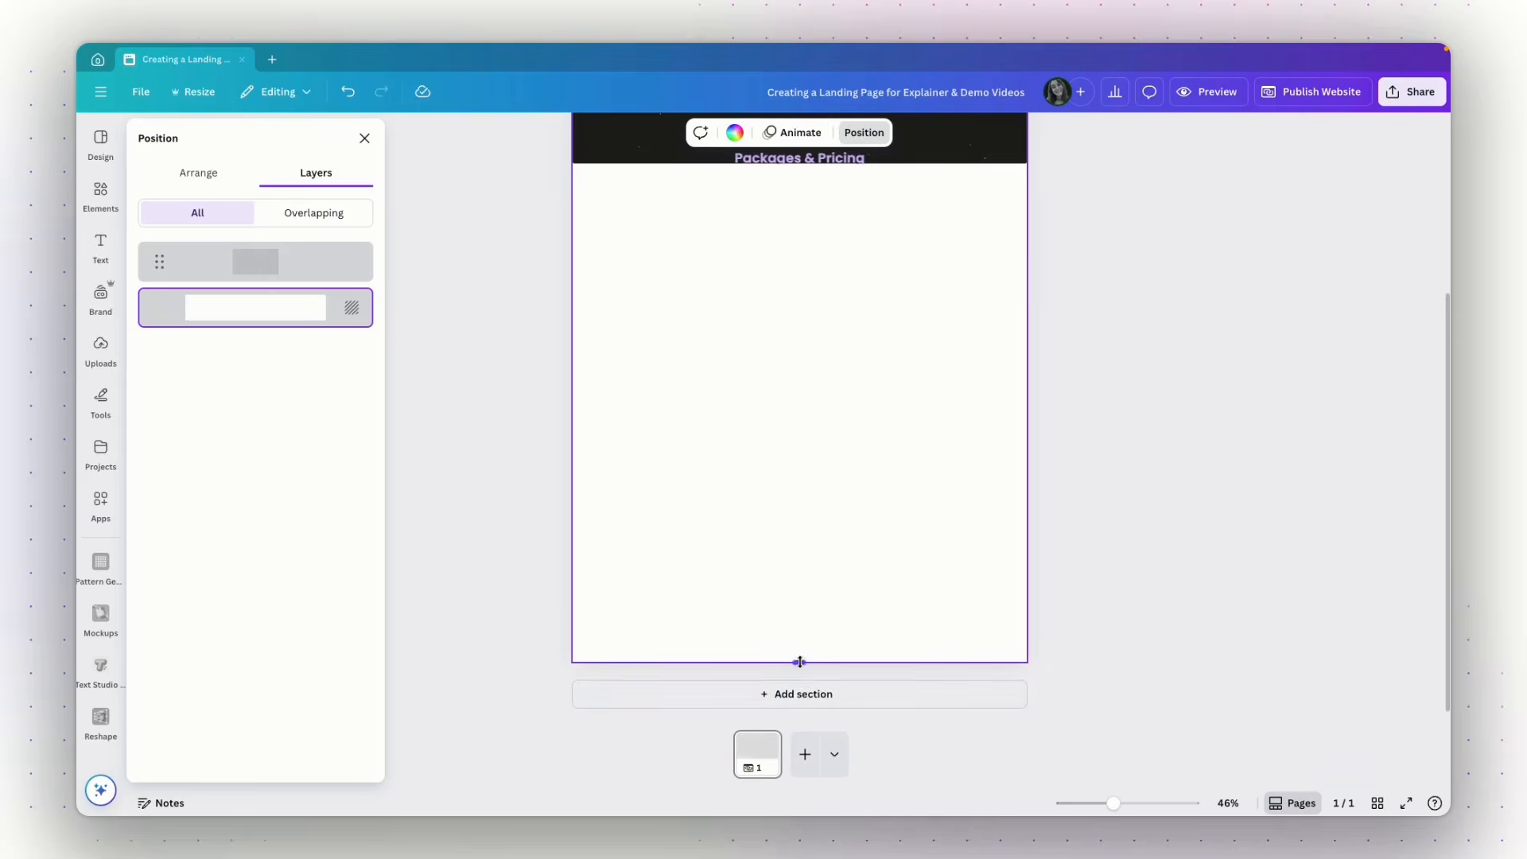
drag(799, 661, 801, 746)
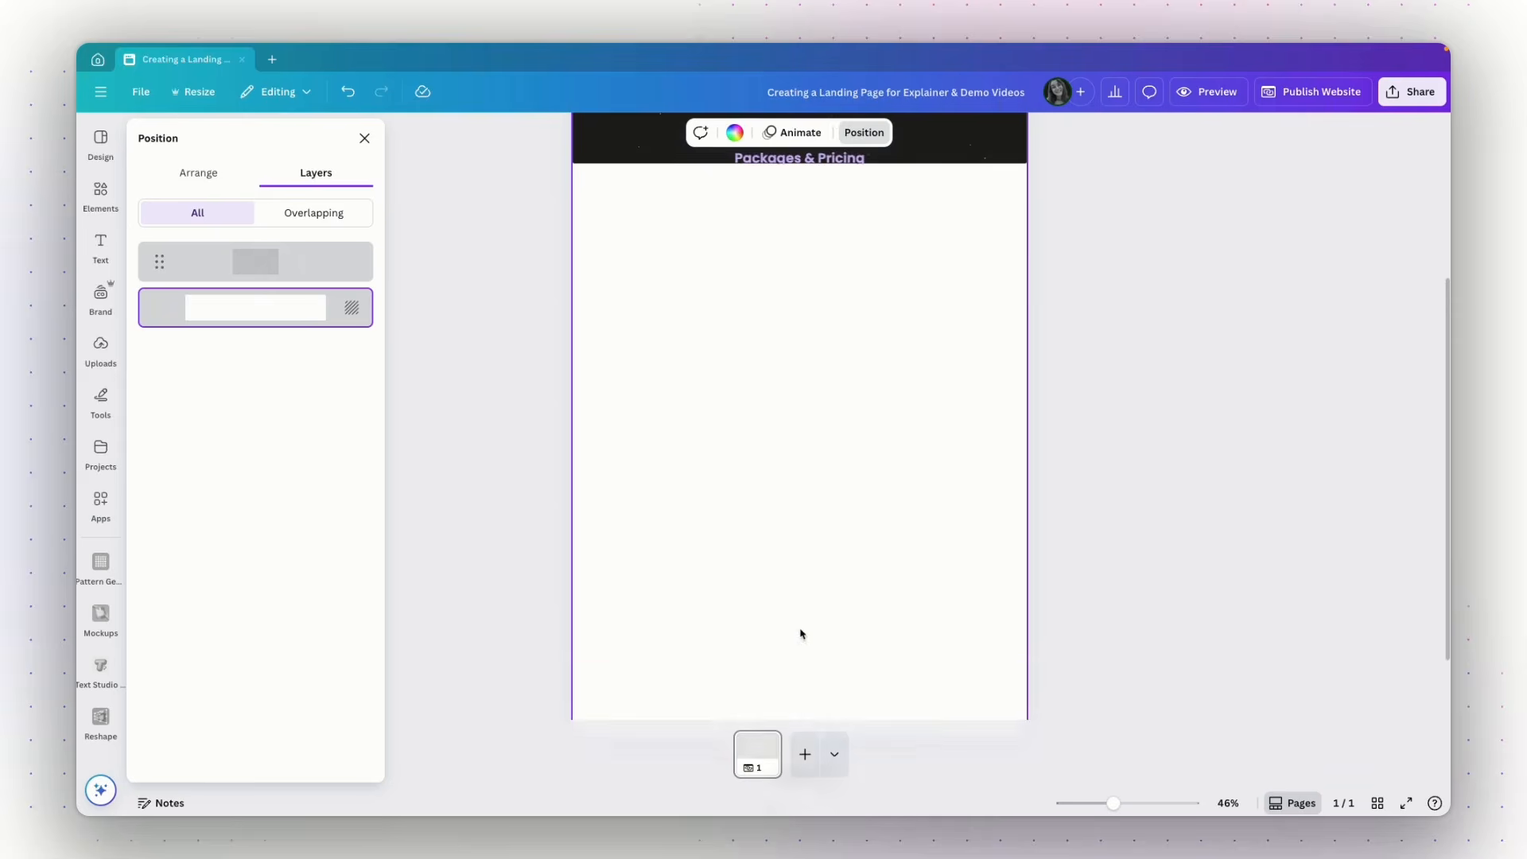
Step: Stretch the embedded landing page down to the bottom edge of the extended page
scroll(801, 634, down, 2)
scroll(801, 634, up, 4)
click(800, 329)
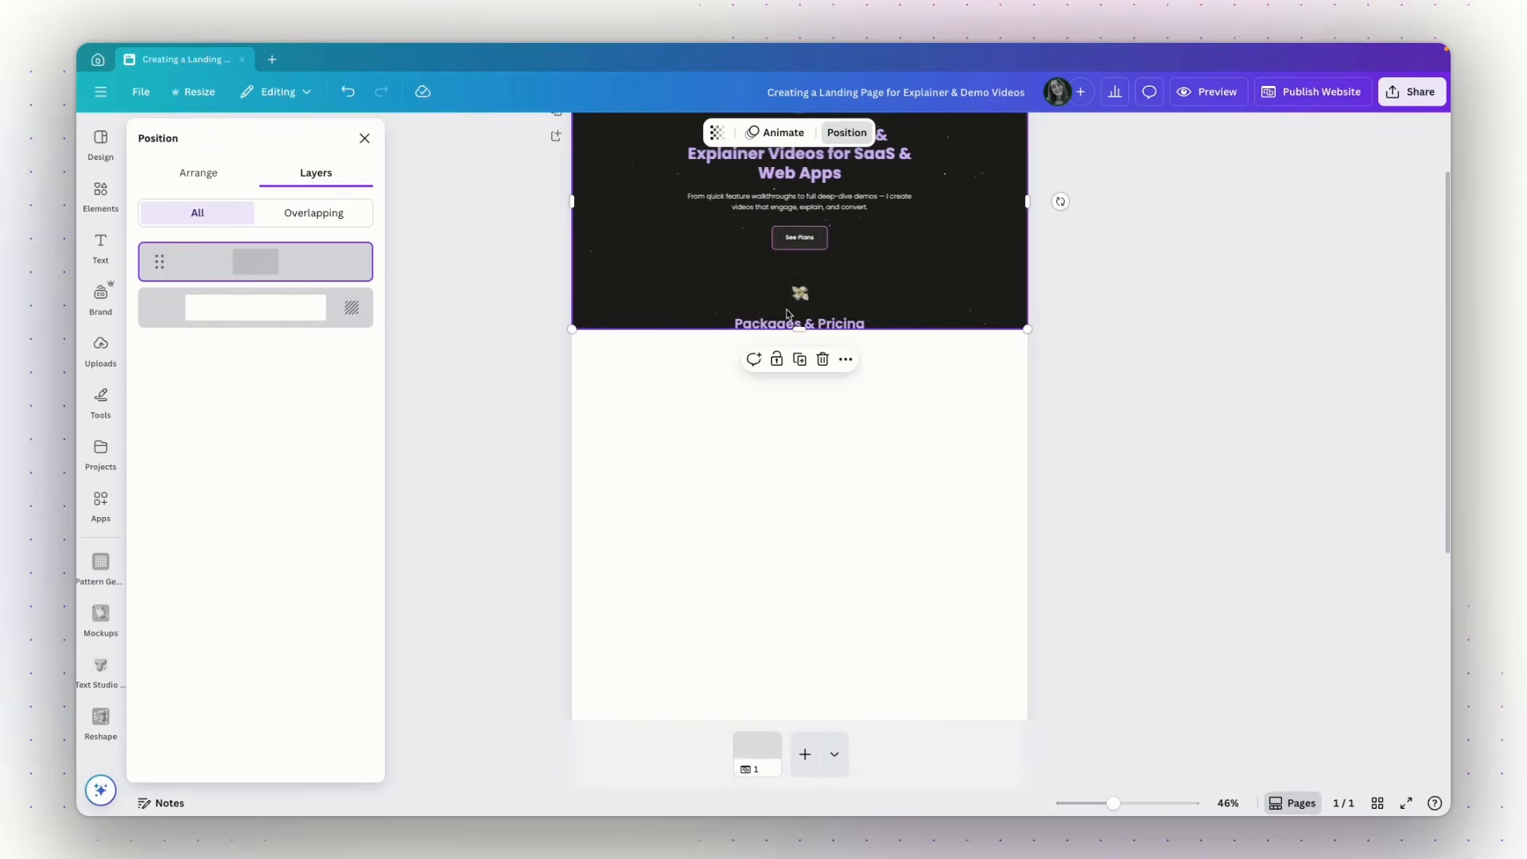
drag(799, 330, 803, 695)
scroll(832, 586, down, 3)
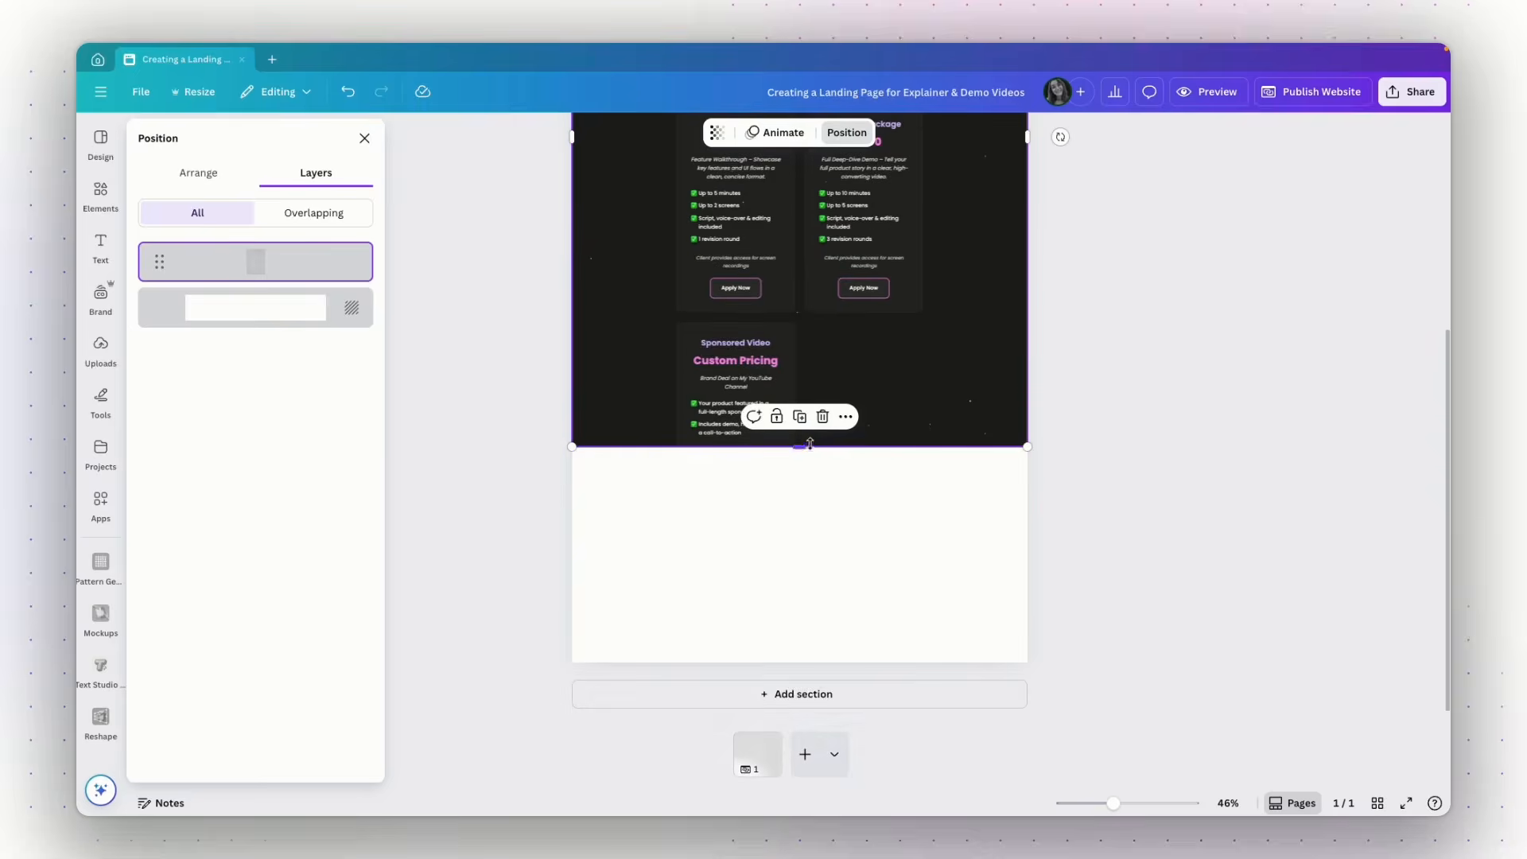
drag(802, 447, 805, 663)
scroll(870, 521, up, 1)
scroll(869, 521, up, 2)
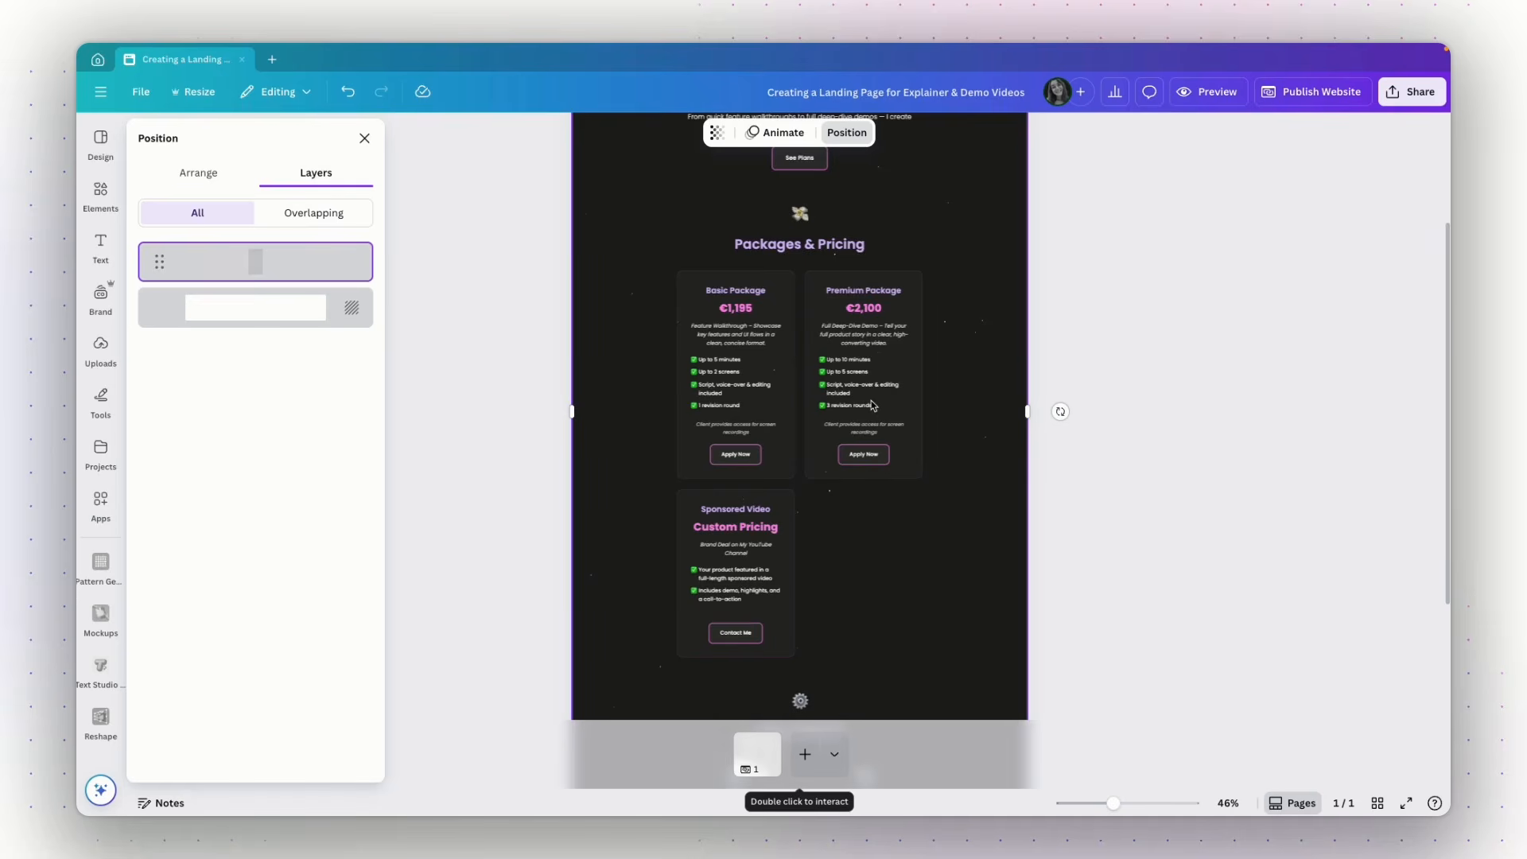
Step: Extend the page further and stretch the embedded landing page down past the final Get Started section
scroll(873, 405, down, 3)
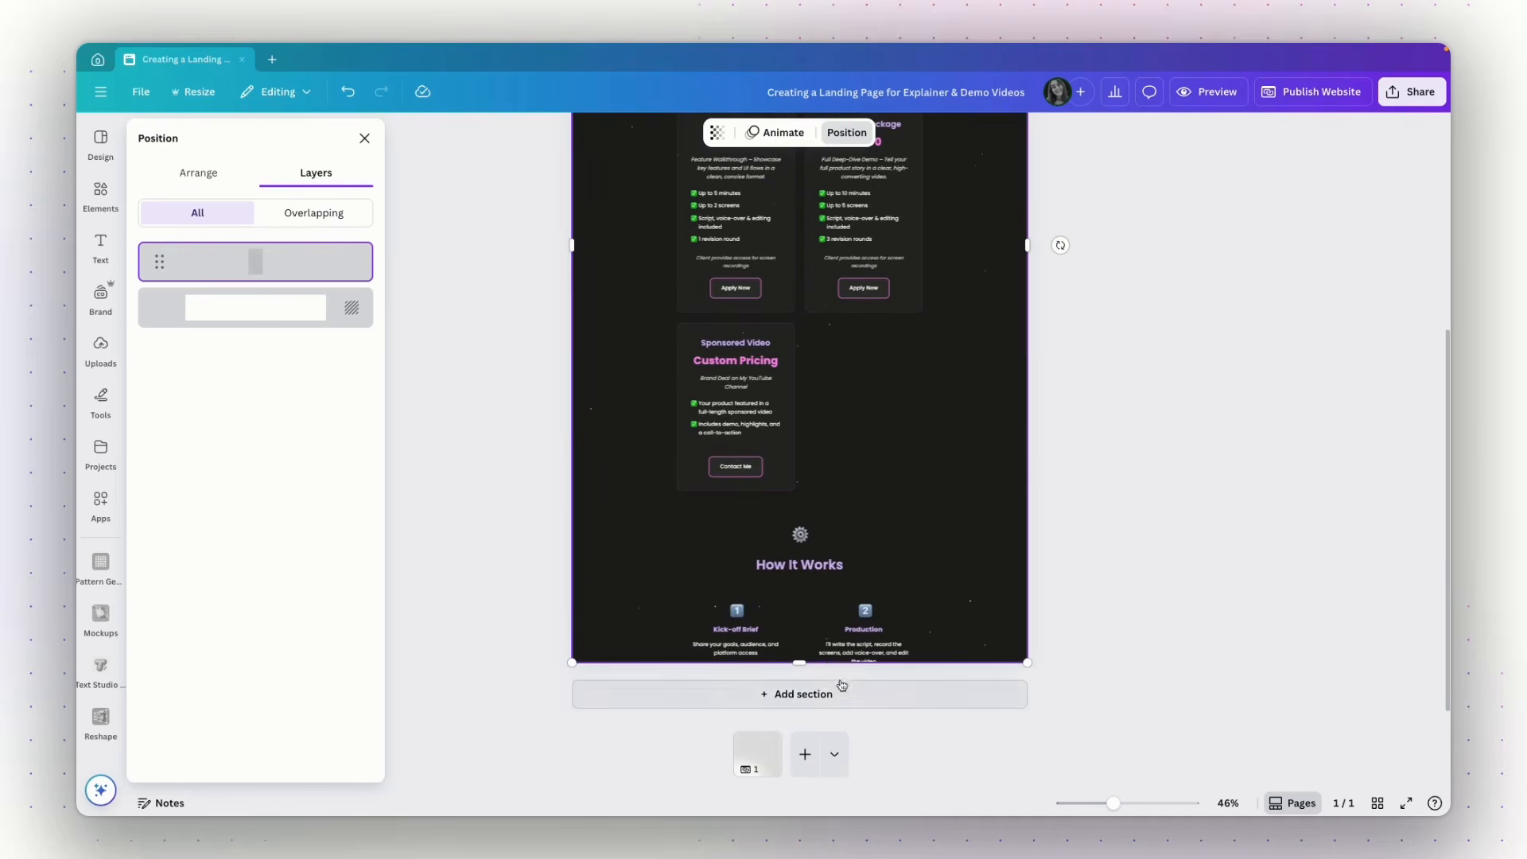
drag(798, 662, 806, 738)
scroll(804, 613, down, 2)
scroll(807, 617, down, 2)
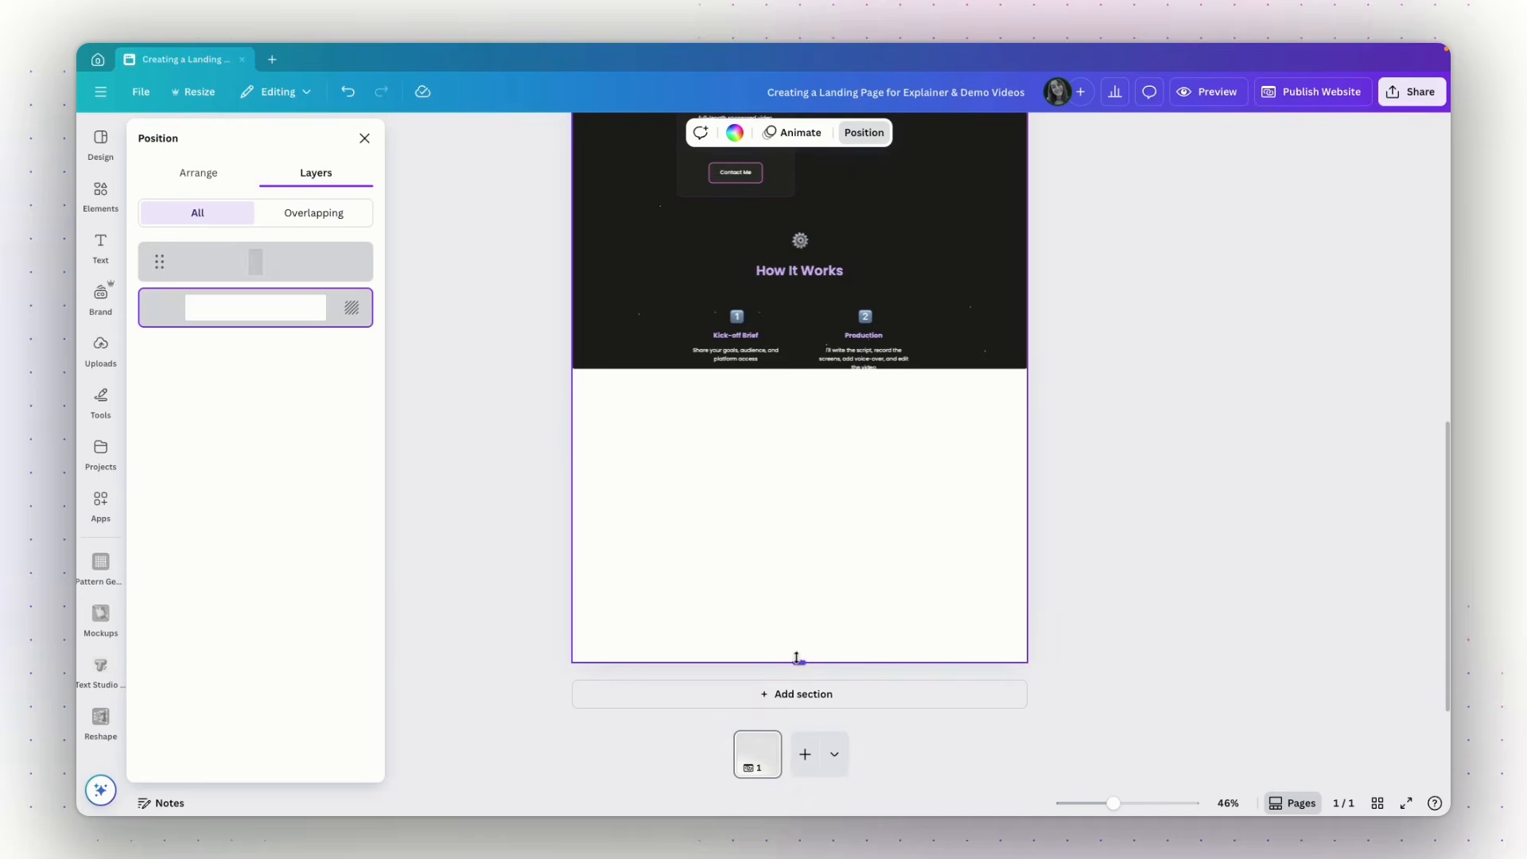
mouse_move(795, 657)
mouse_down()
mouse_move(800, 677)
mouse_move(799, 637)
mouse_up()
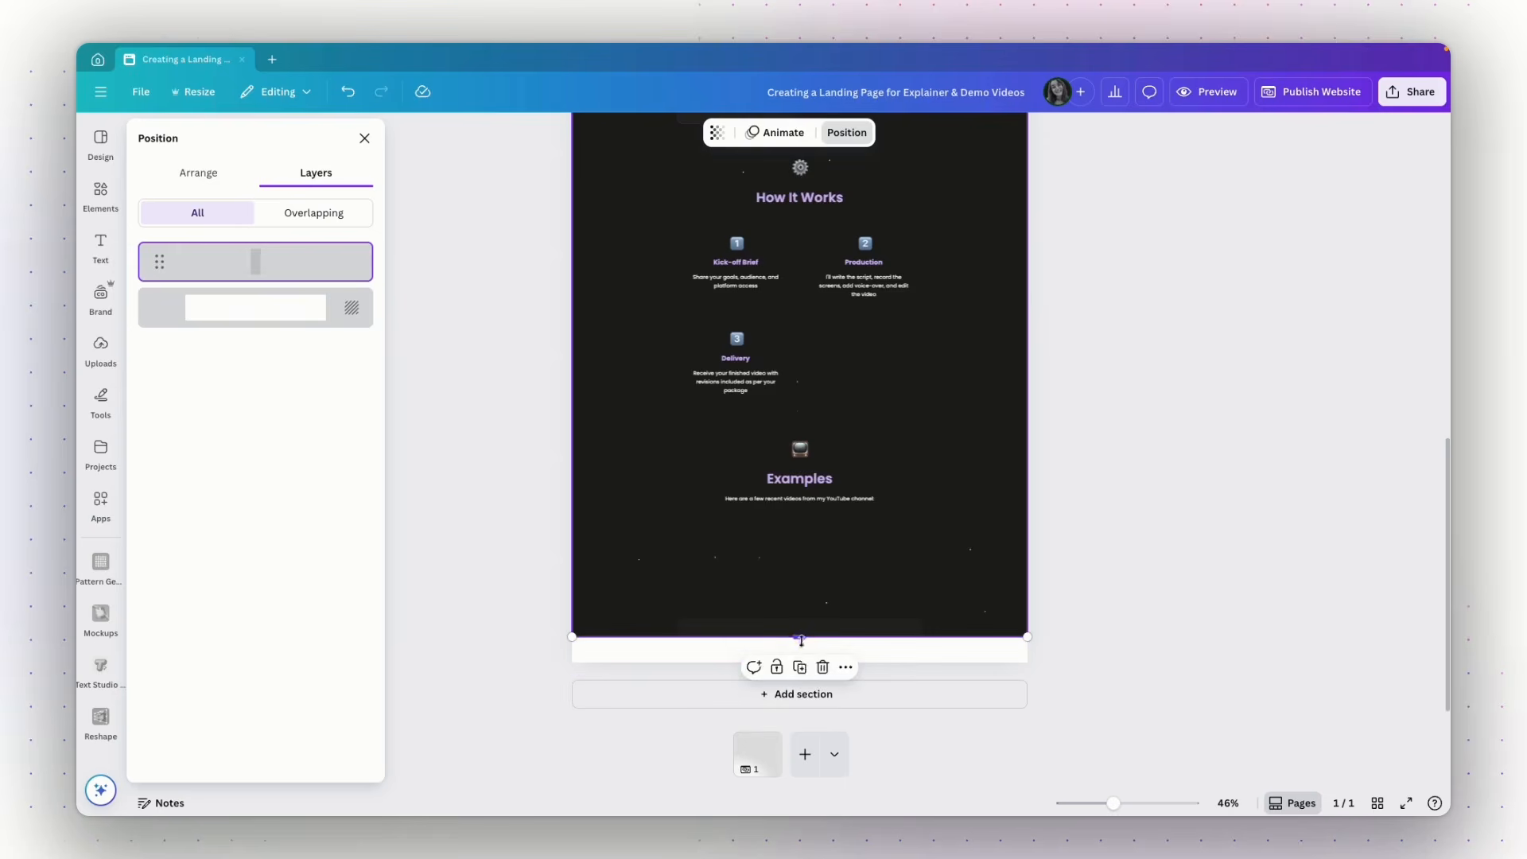
click(869, 657)
drag(801, 608, 803, 664)
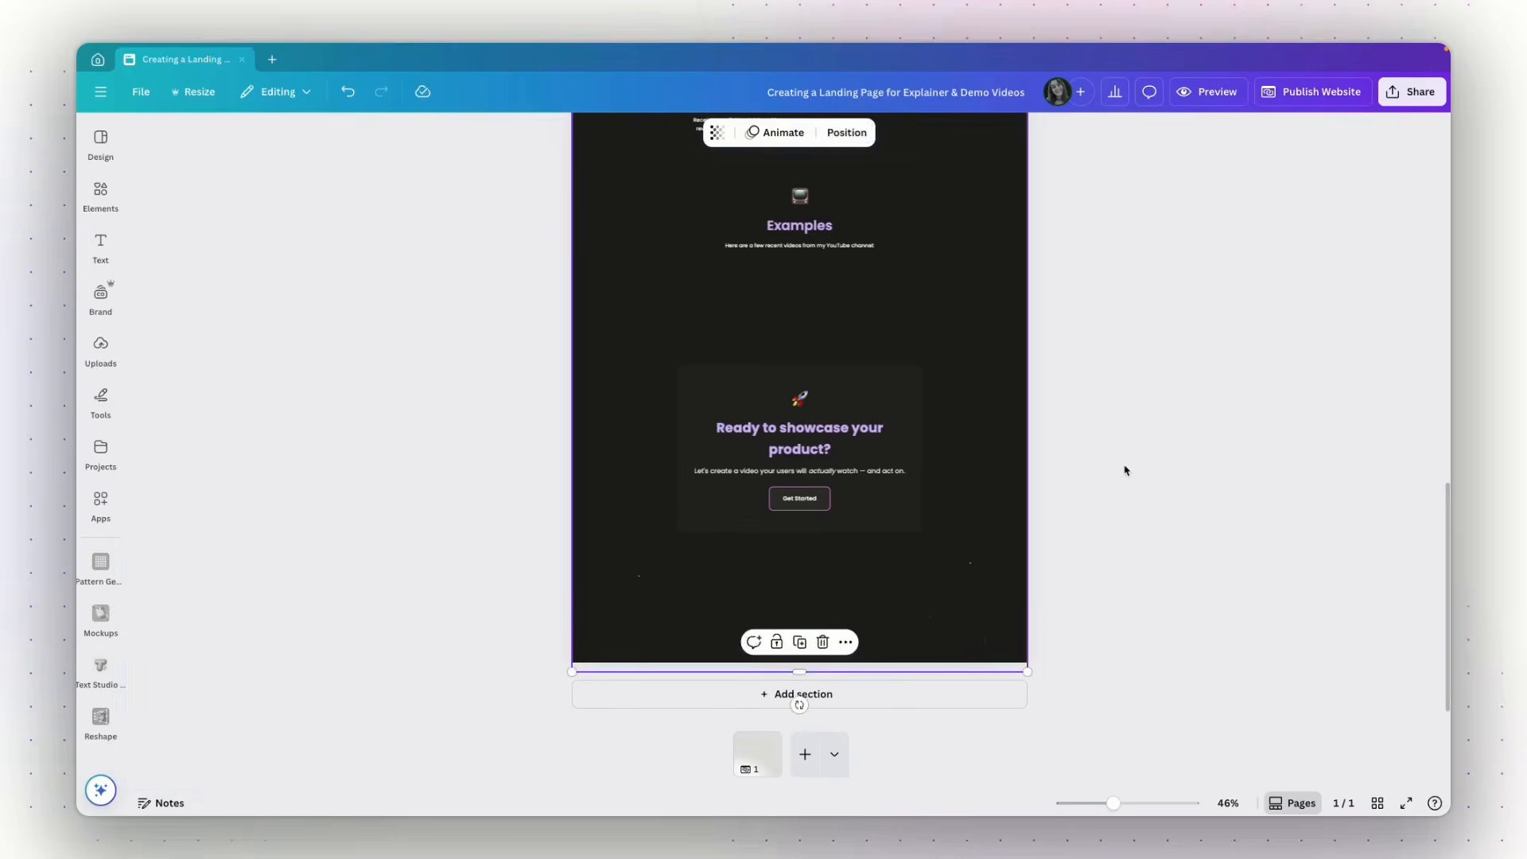
Step: Zoom back in from the top of the page and examine the layout of the three package cards
scroll(1090, 471, up, 10)
scroll(1090, 472, up, 5)
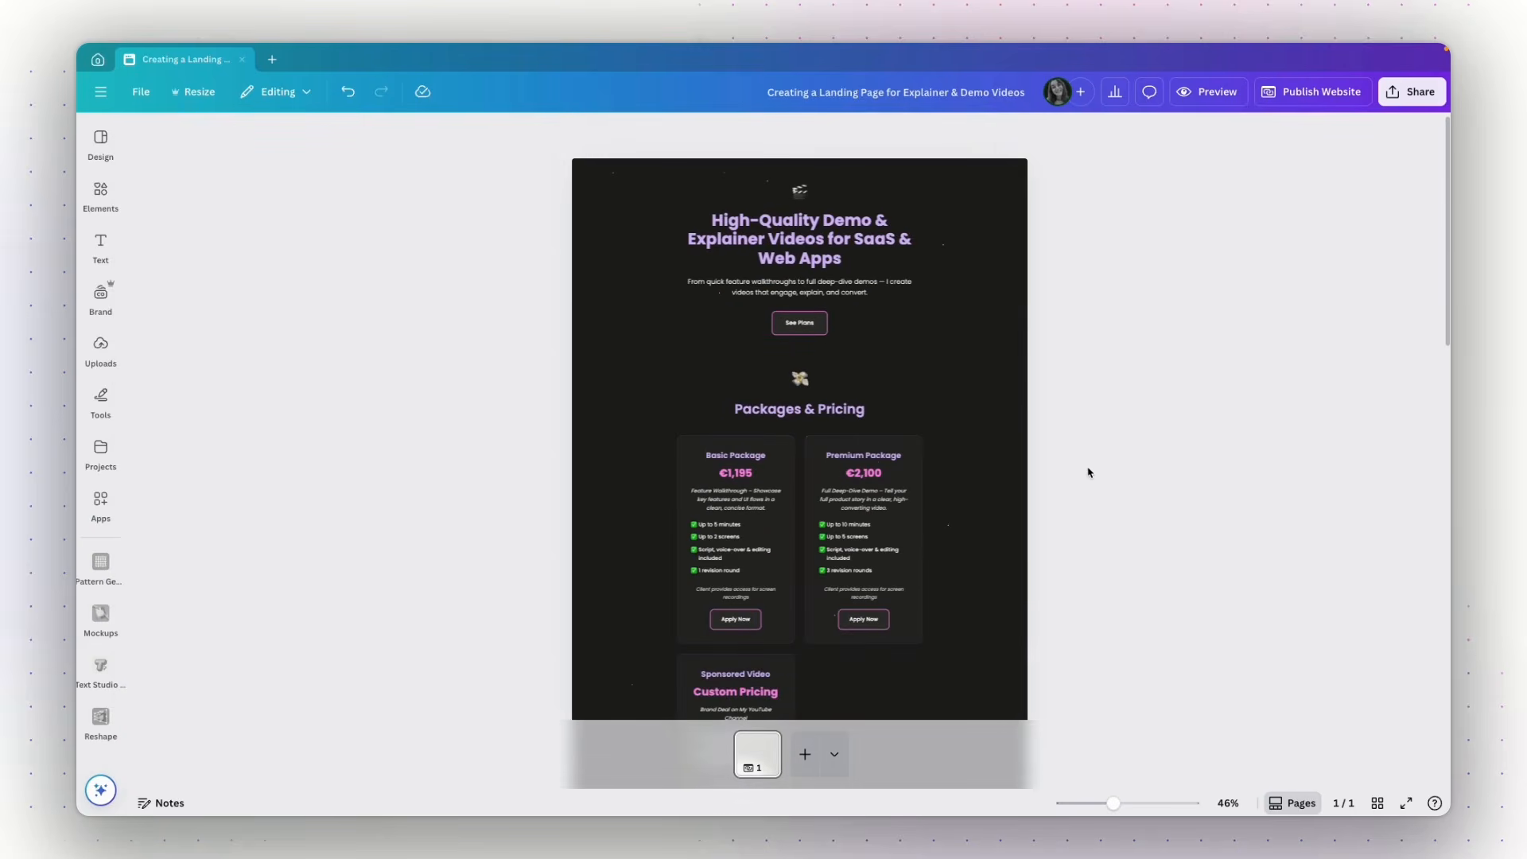
drag(1113, 803, 1136, 804)
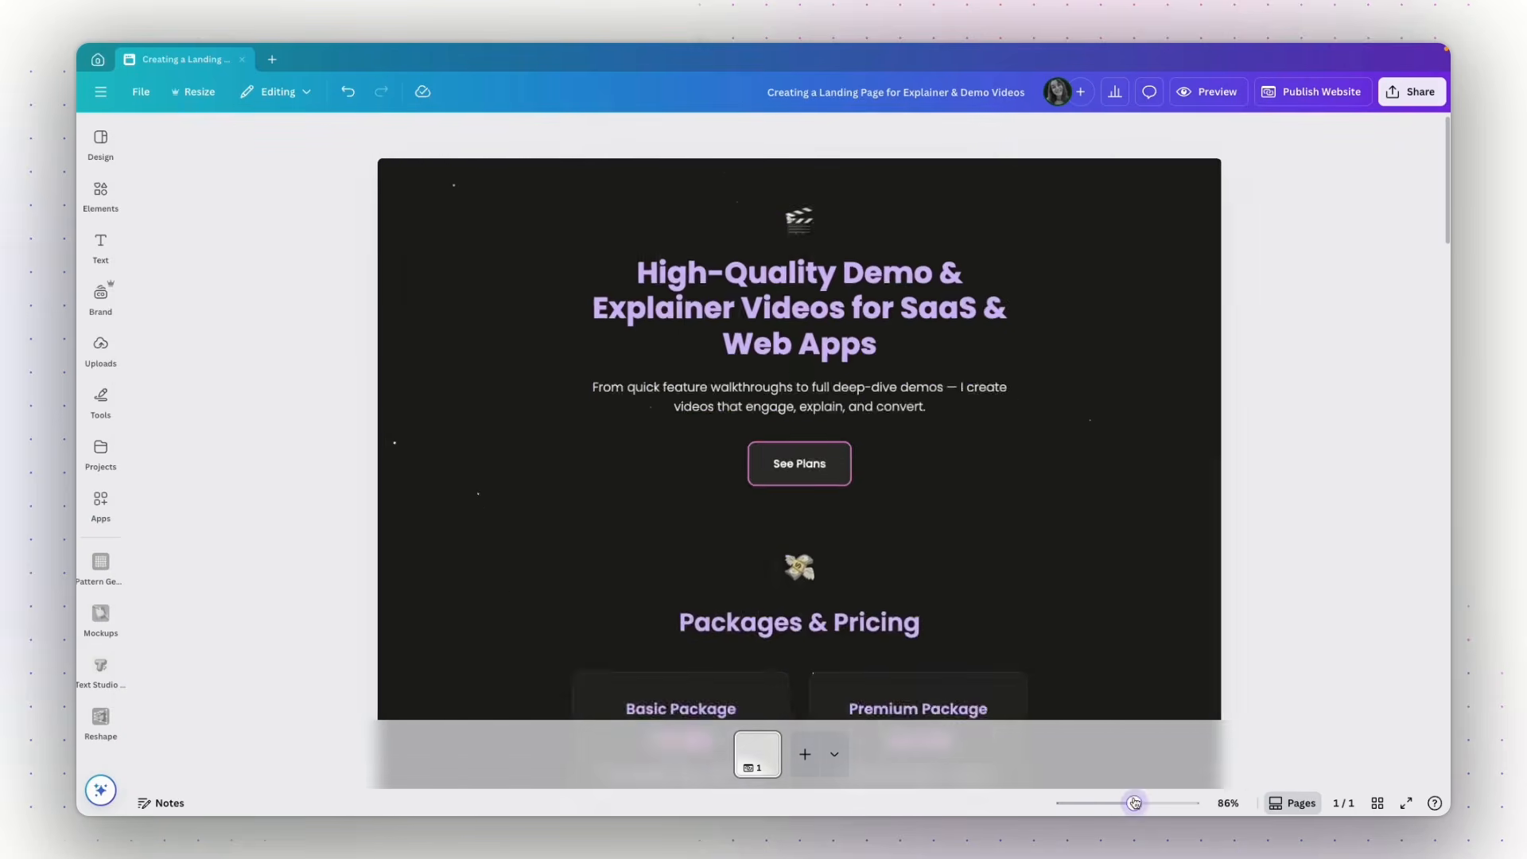
scroll(996, 433, down, 2)
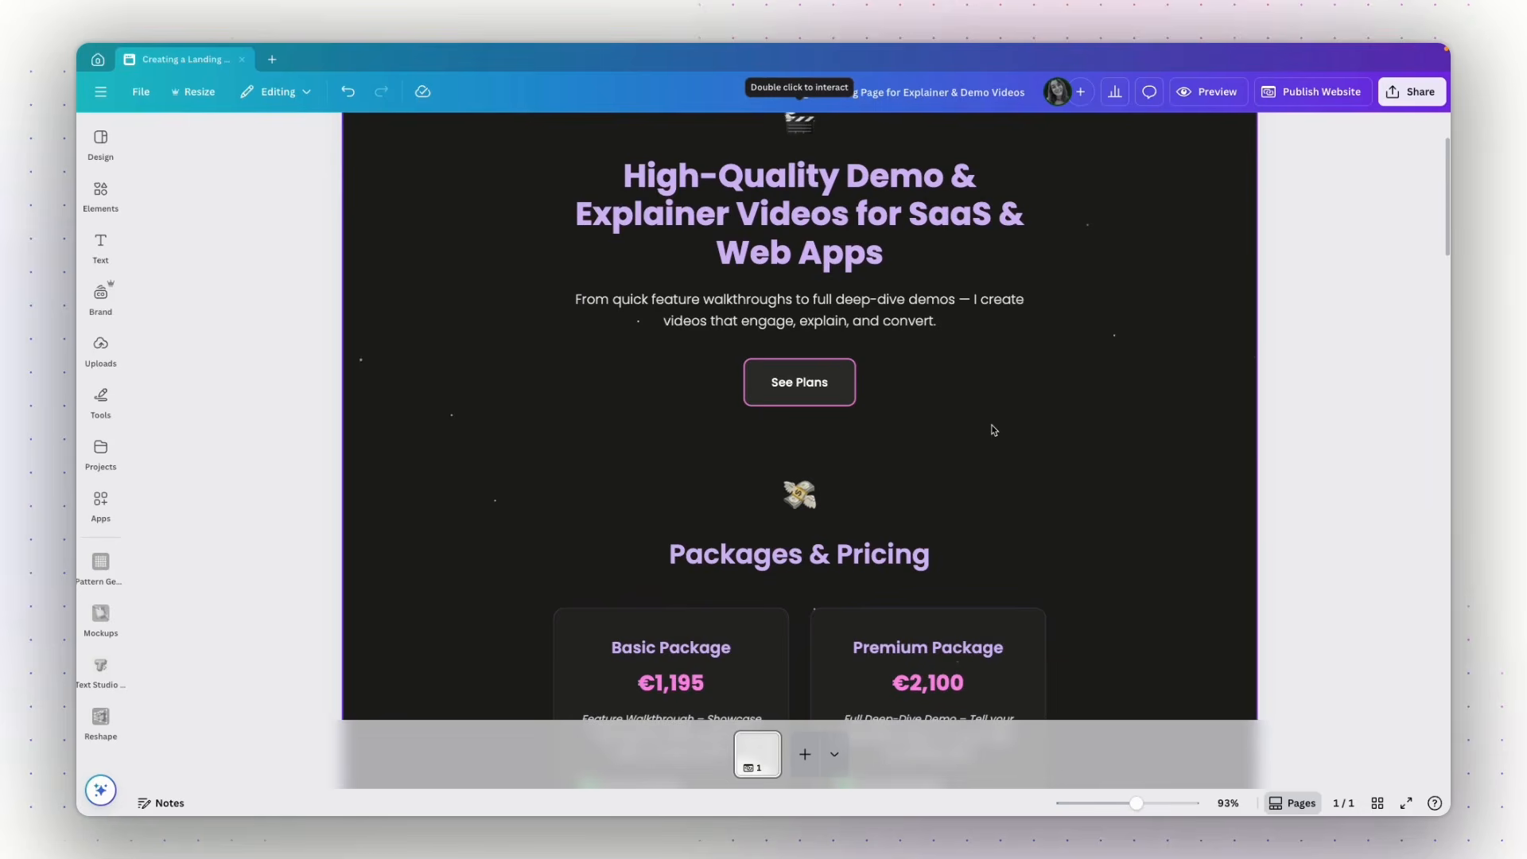
scroll(993, 430, down, 6)
scroll(993, 430, down, 3)
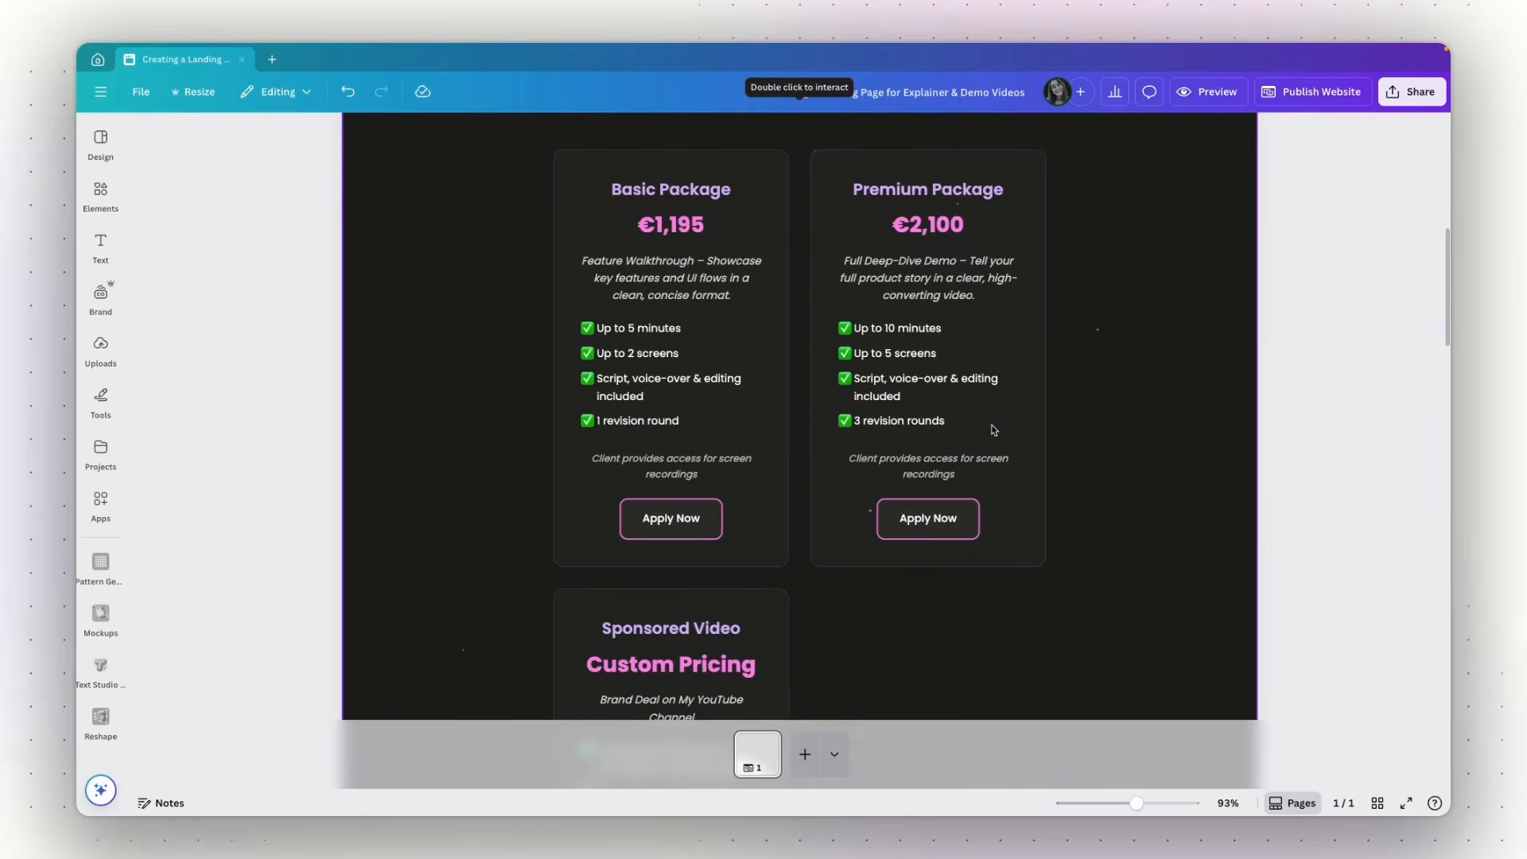
scroll(993, 430, down, 2)
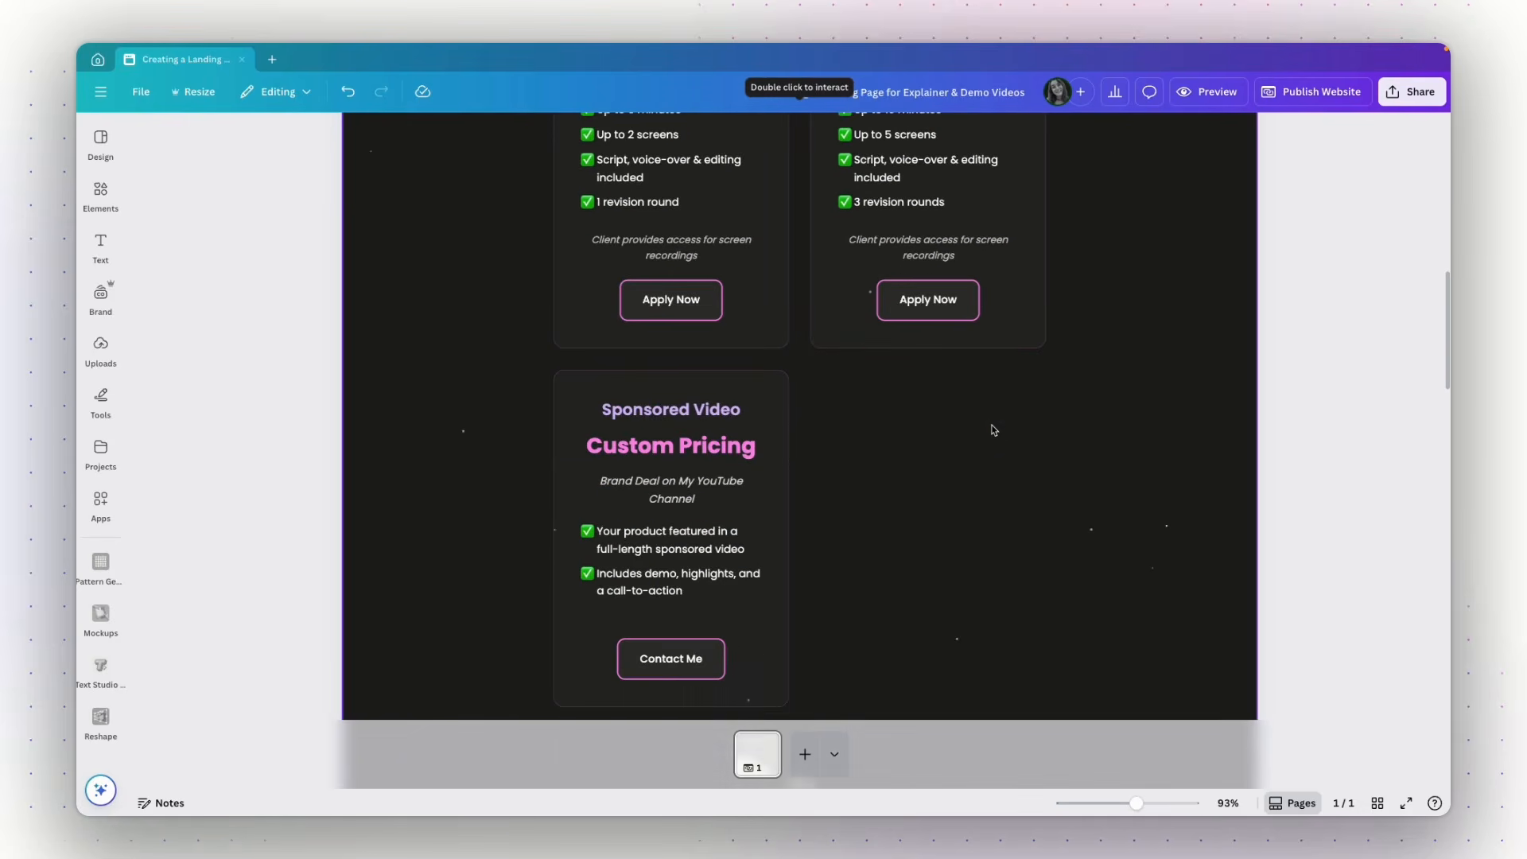
scroll(818, 473, up, 3)
scroll(818, 473, up, 1)
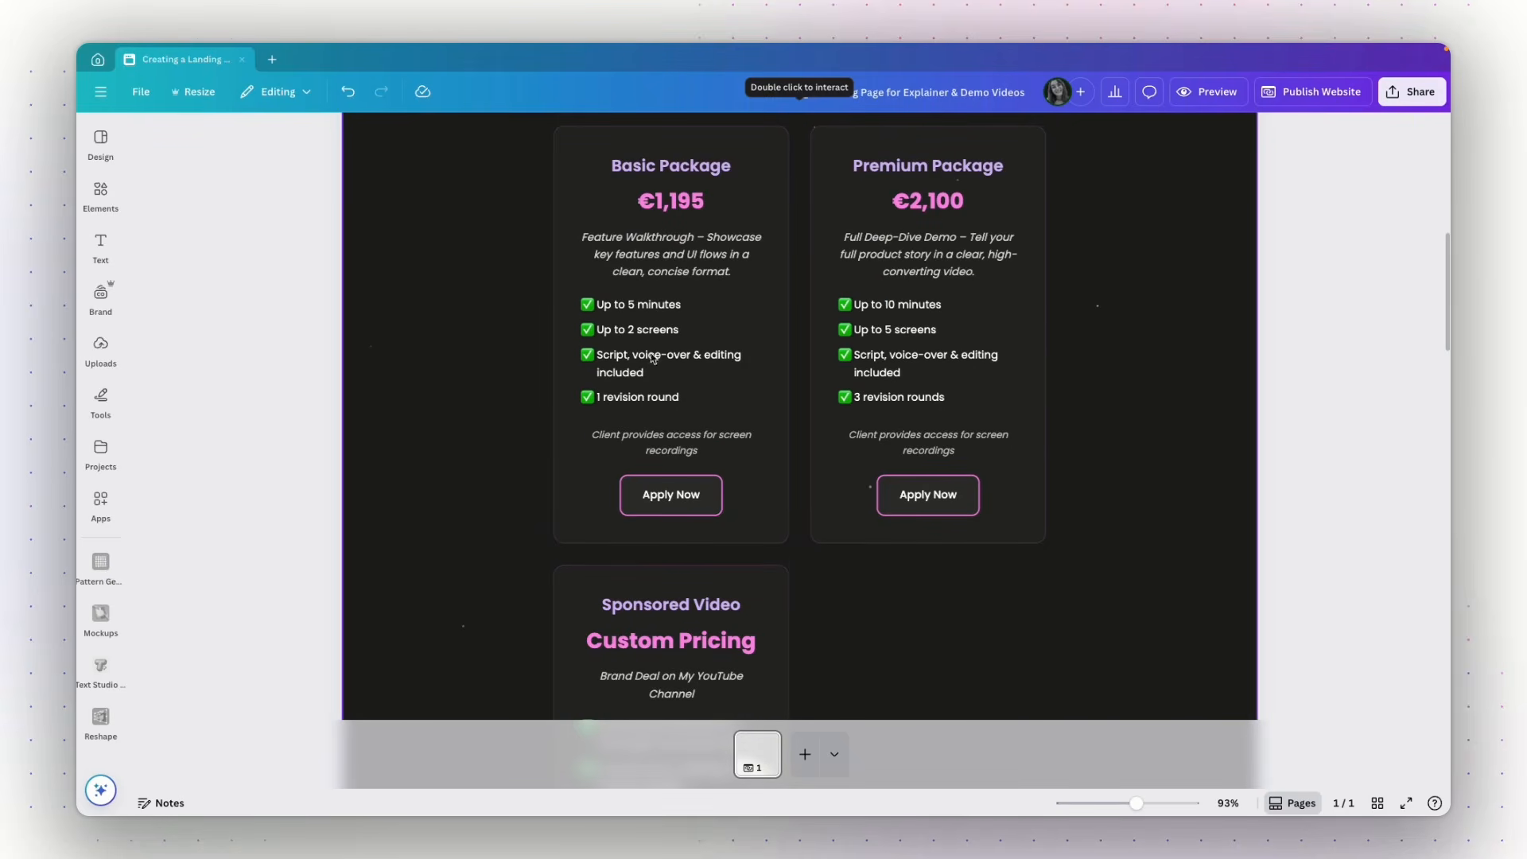
scroll(1047, 370, down, 4)
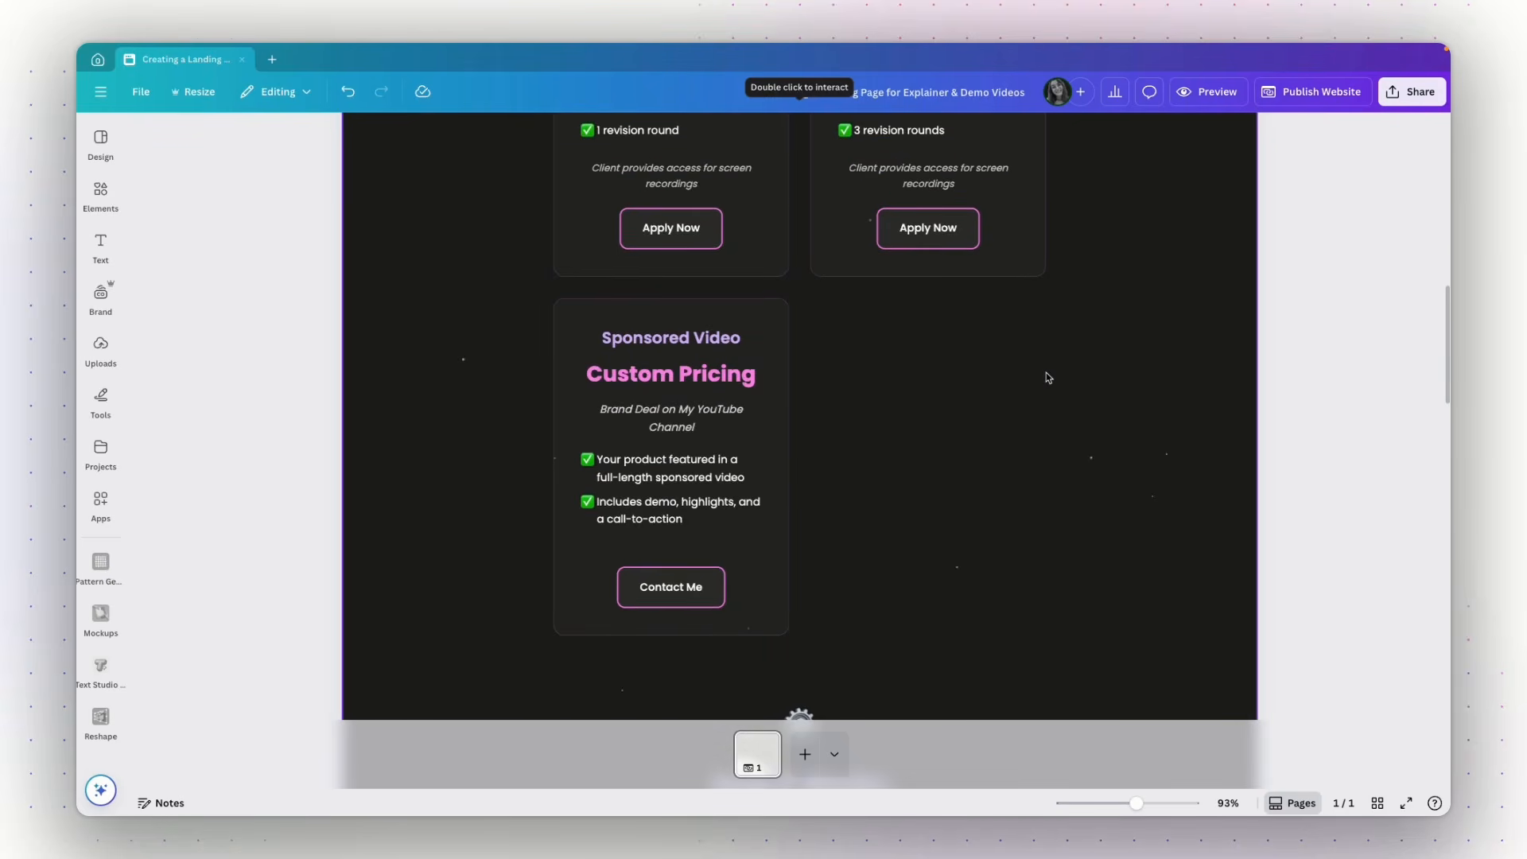
scroll(1000, 417, up, 2)
scroll(1000, 417, down, 2)
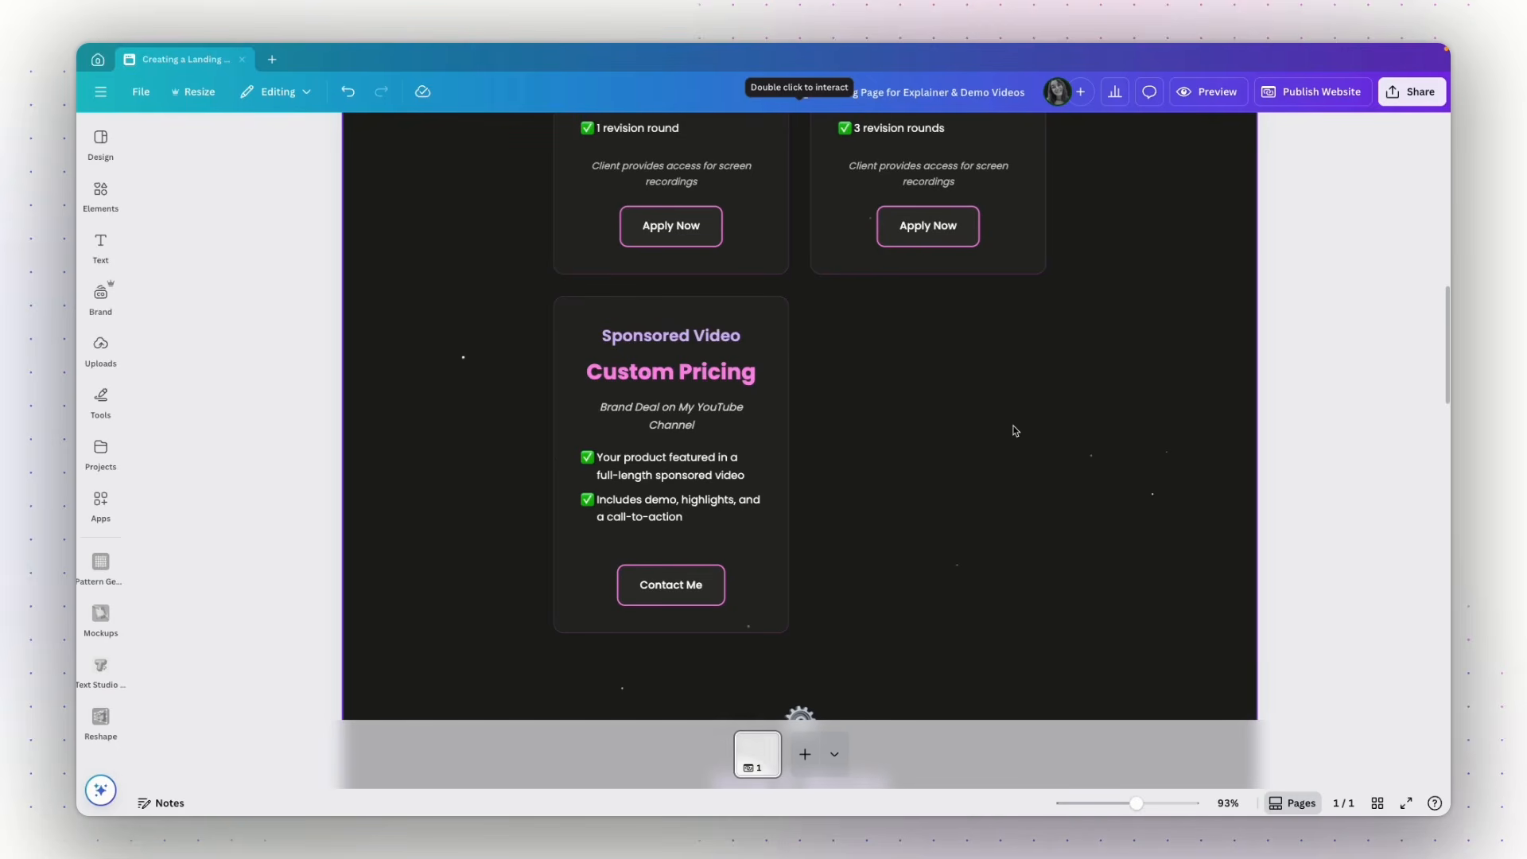
Step: Return to the Canva AI chat, use Version 4 in a second website design, and select the embedded page there
click(98, 60)
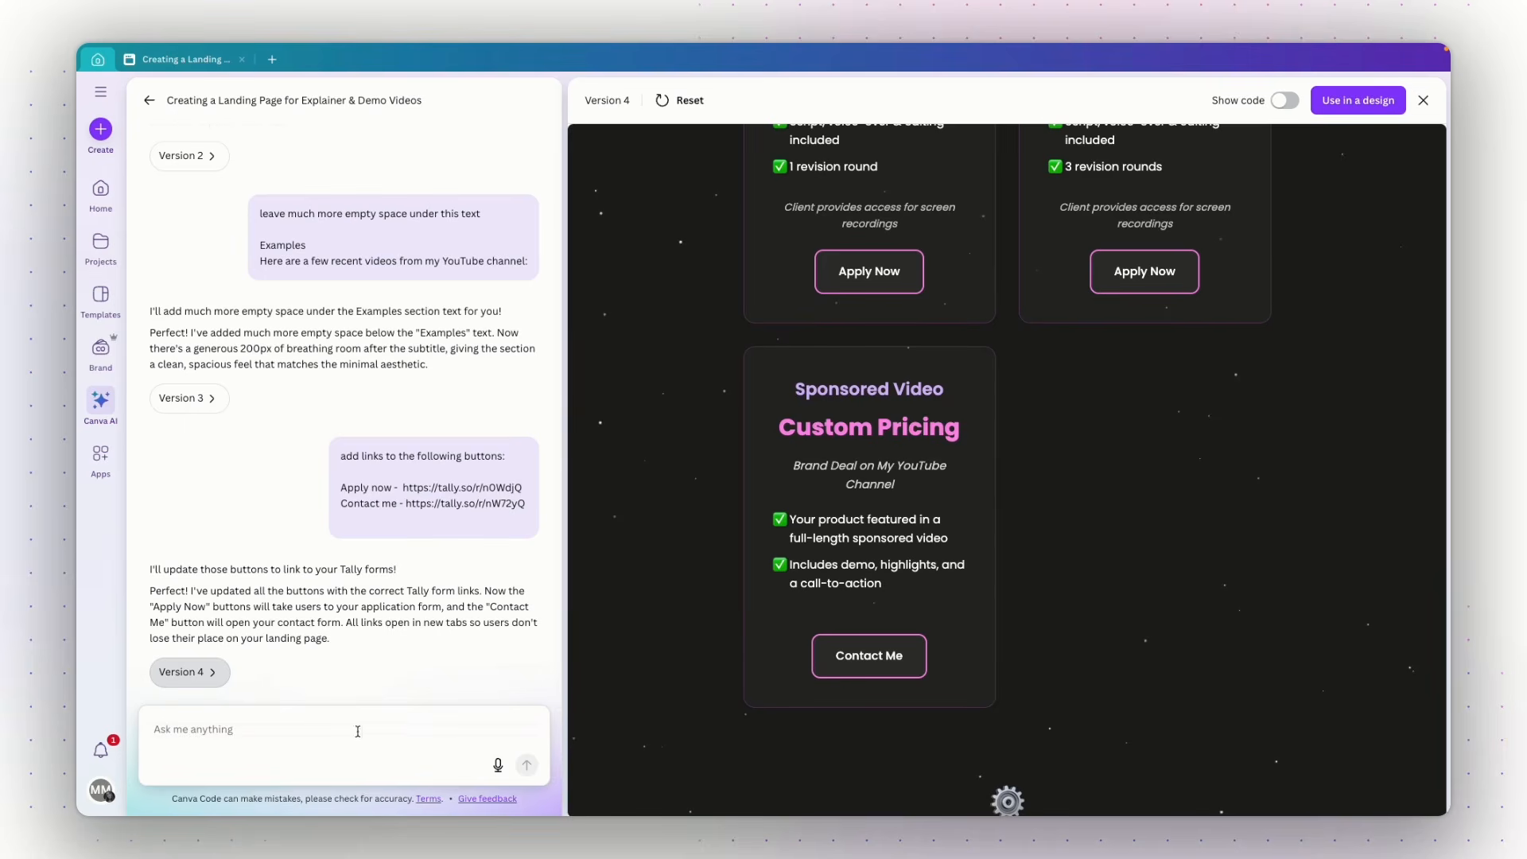
click(1337, 106)
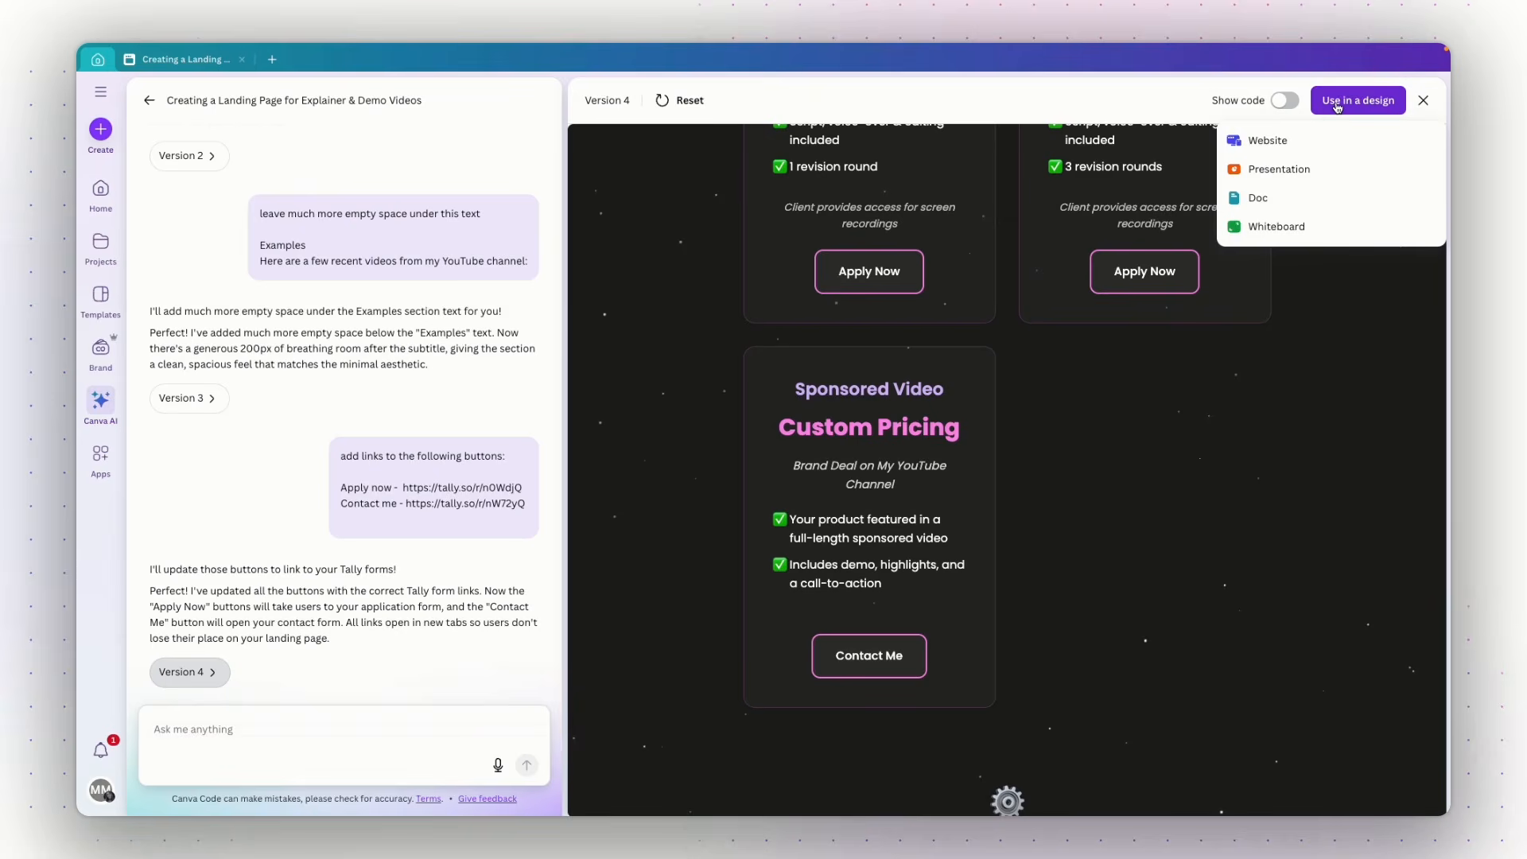
click(1285, 146)
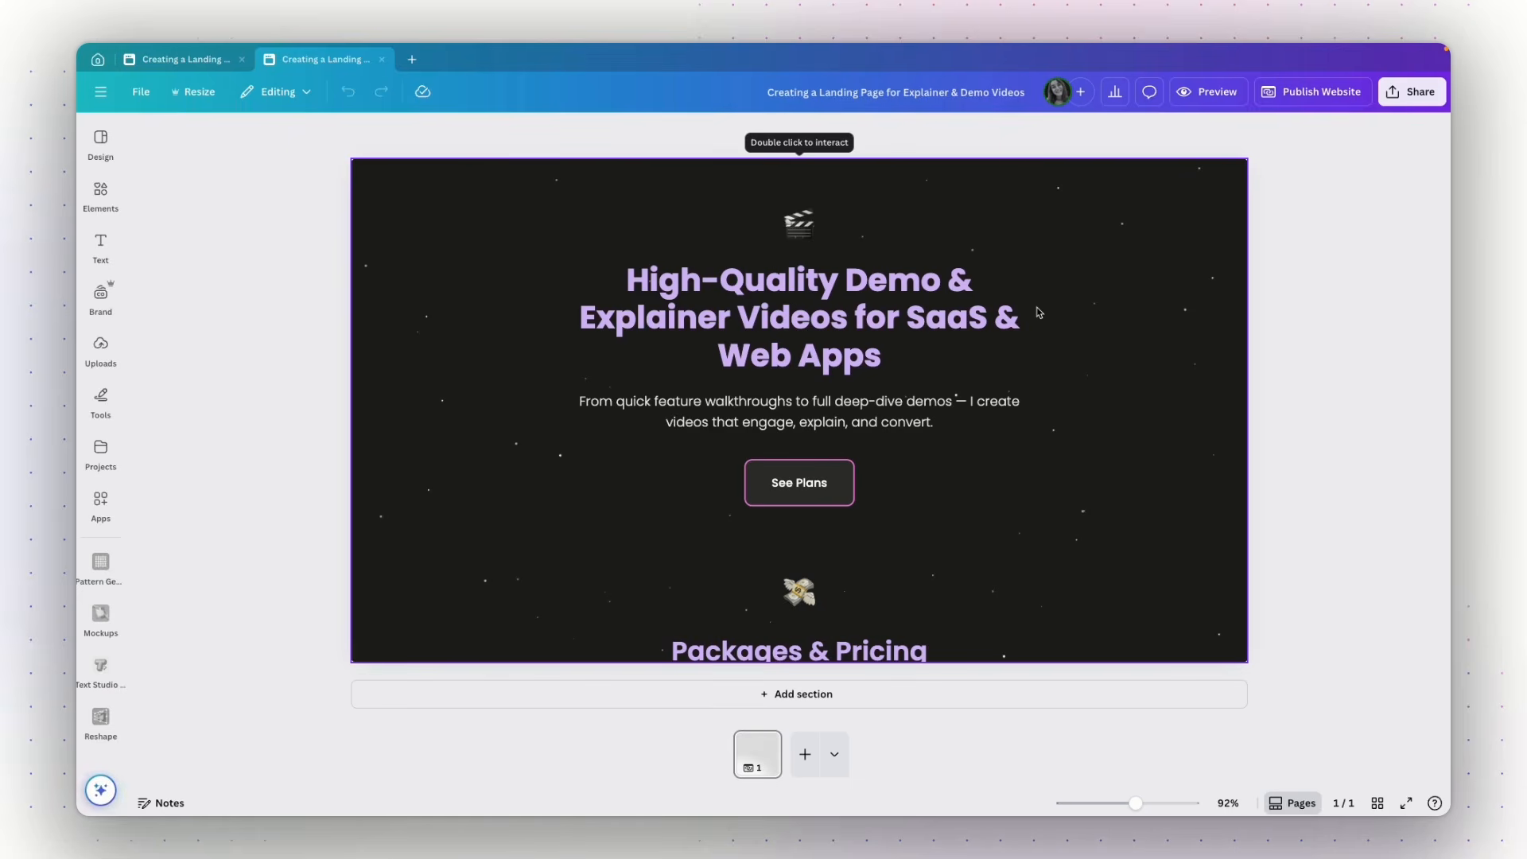
click(1040, 313)
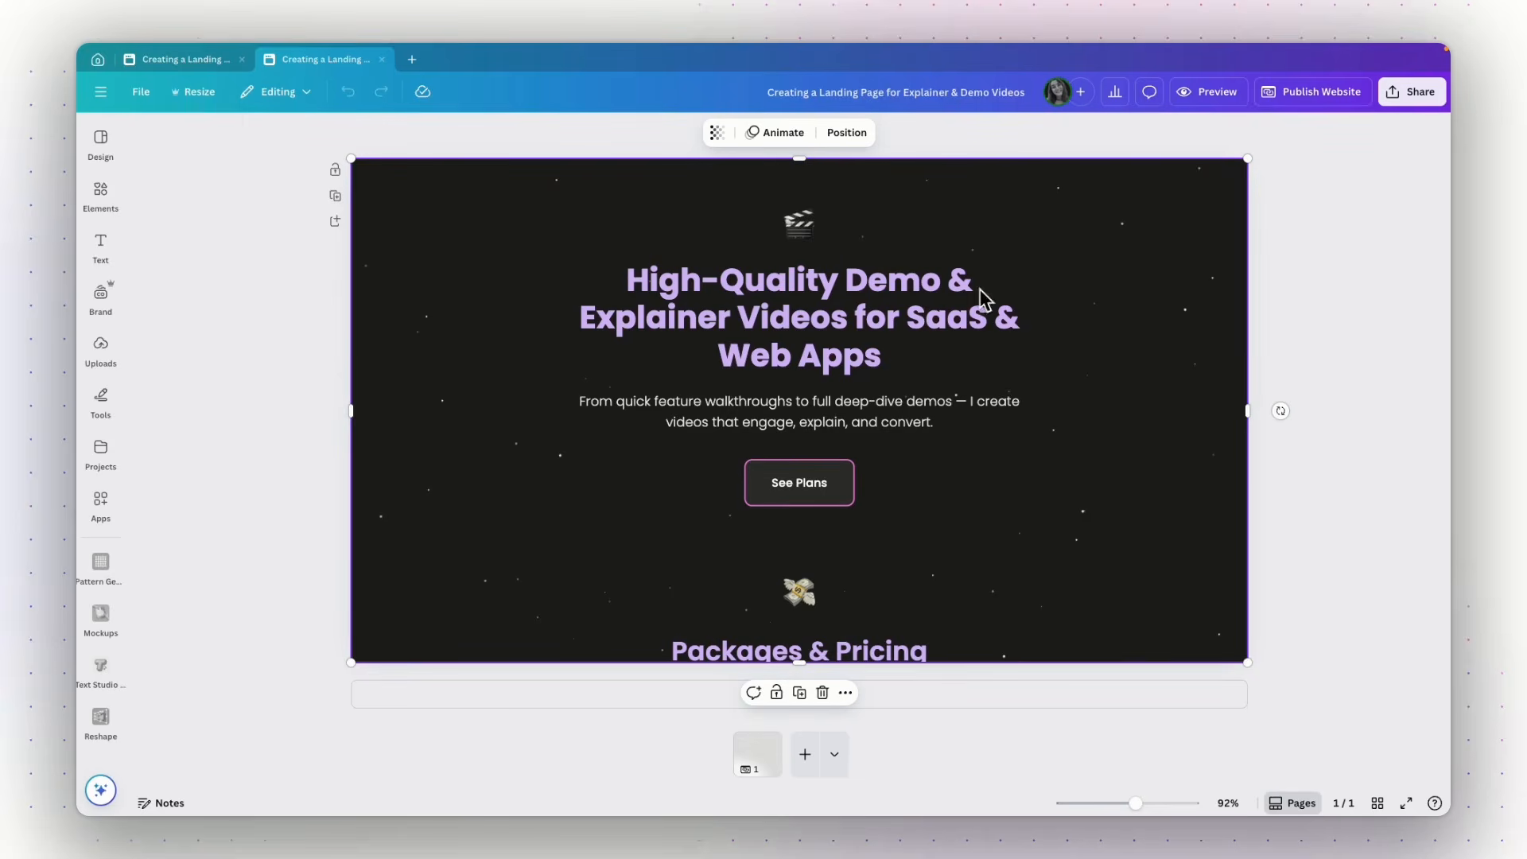
Step: Switch back to the first website design and stretch the embedded landing page down past the How It Works section
click(175, 62)
scroll(868, 415, up, 10)
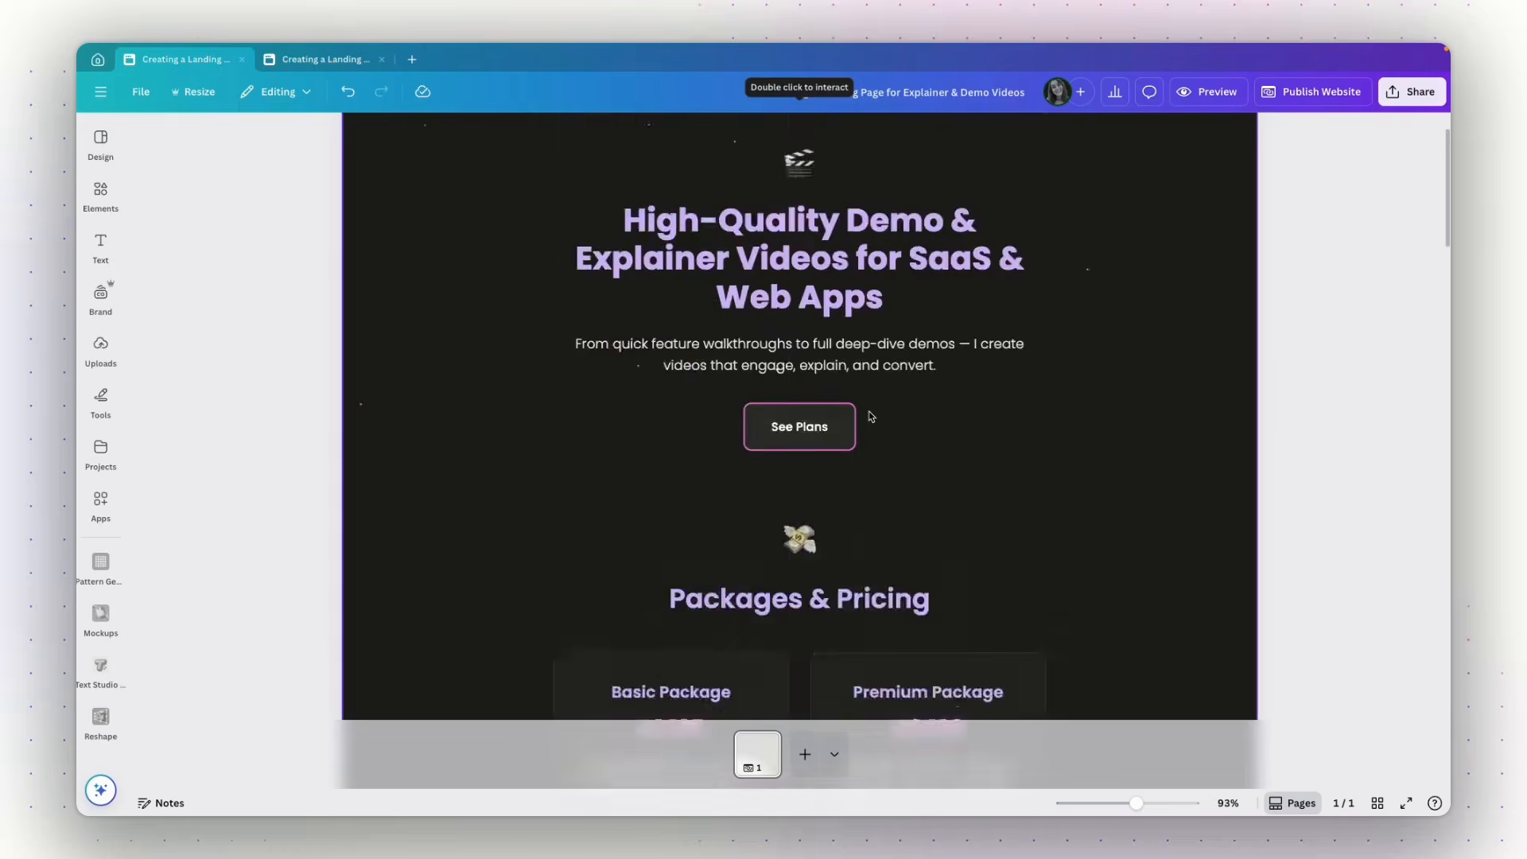
click(1035, 408)
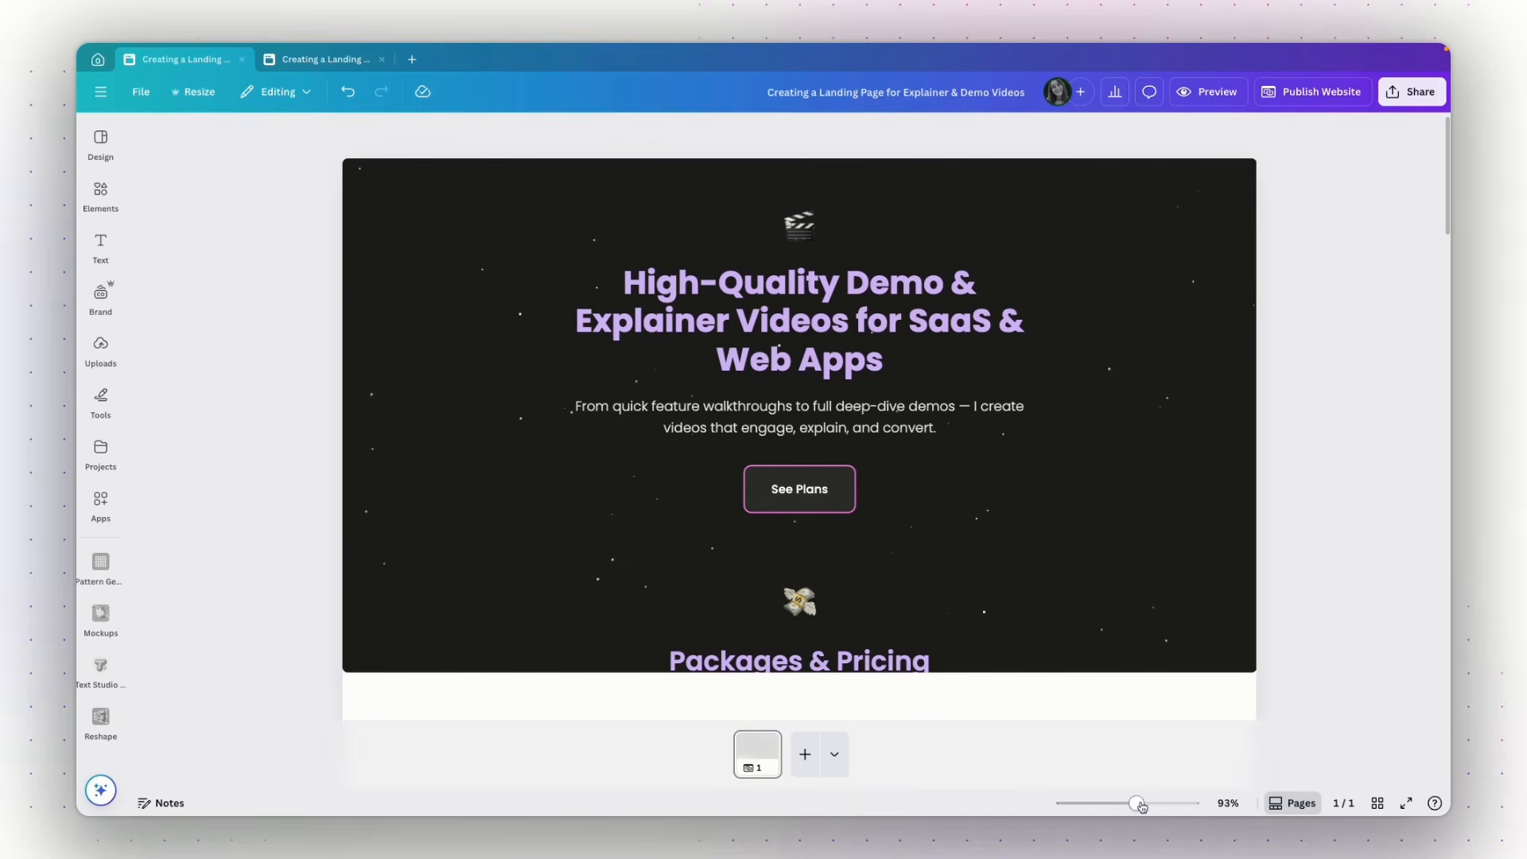
drag(1136, 804, 1090, 803)
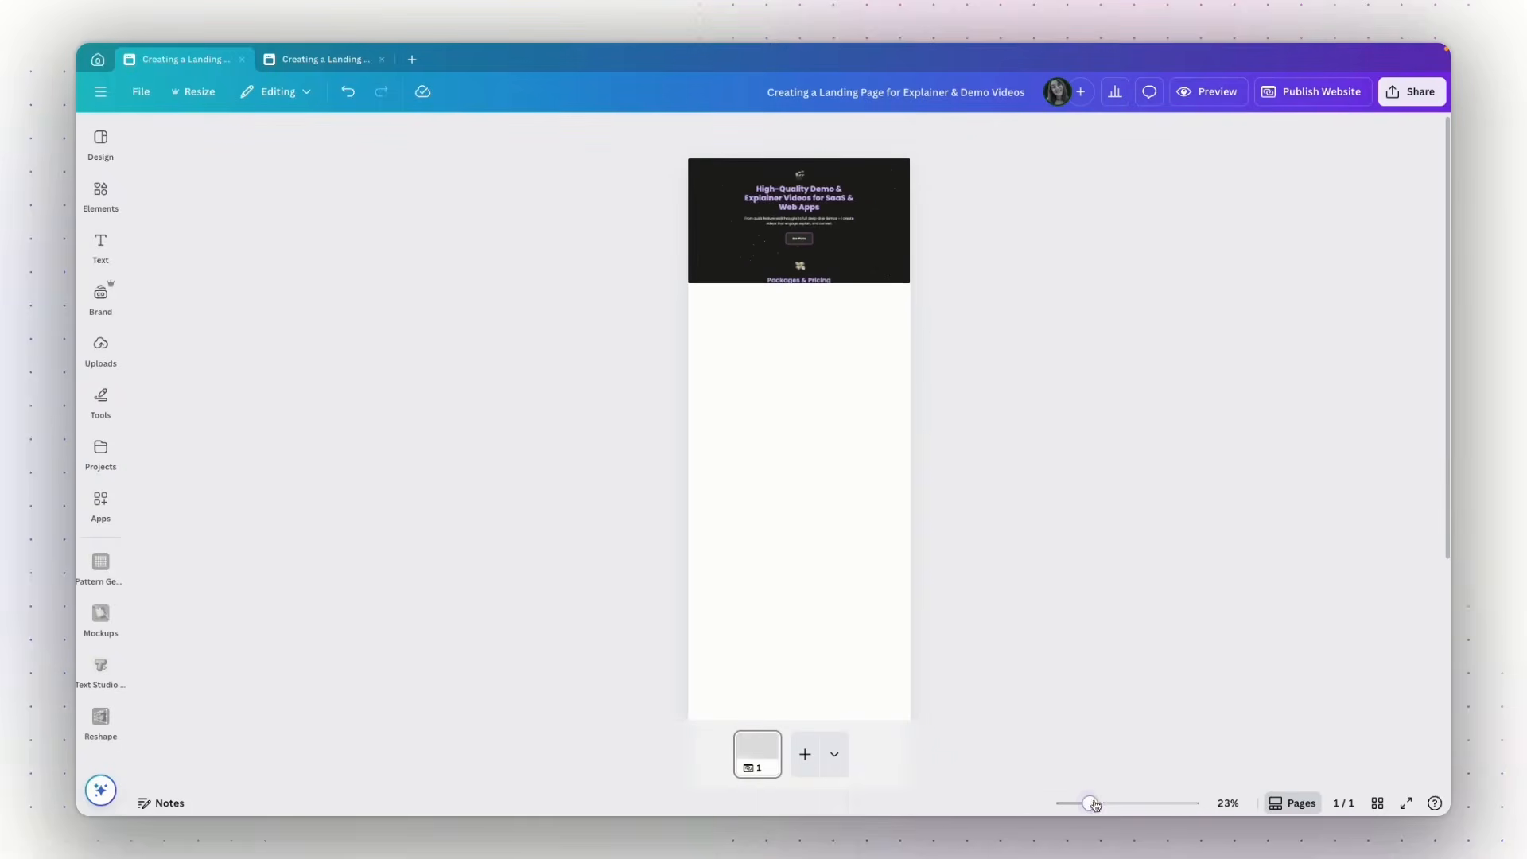
click(785, 284)
drag(786, 284, 796, 641)
click(999, 538)
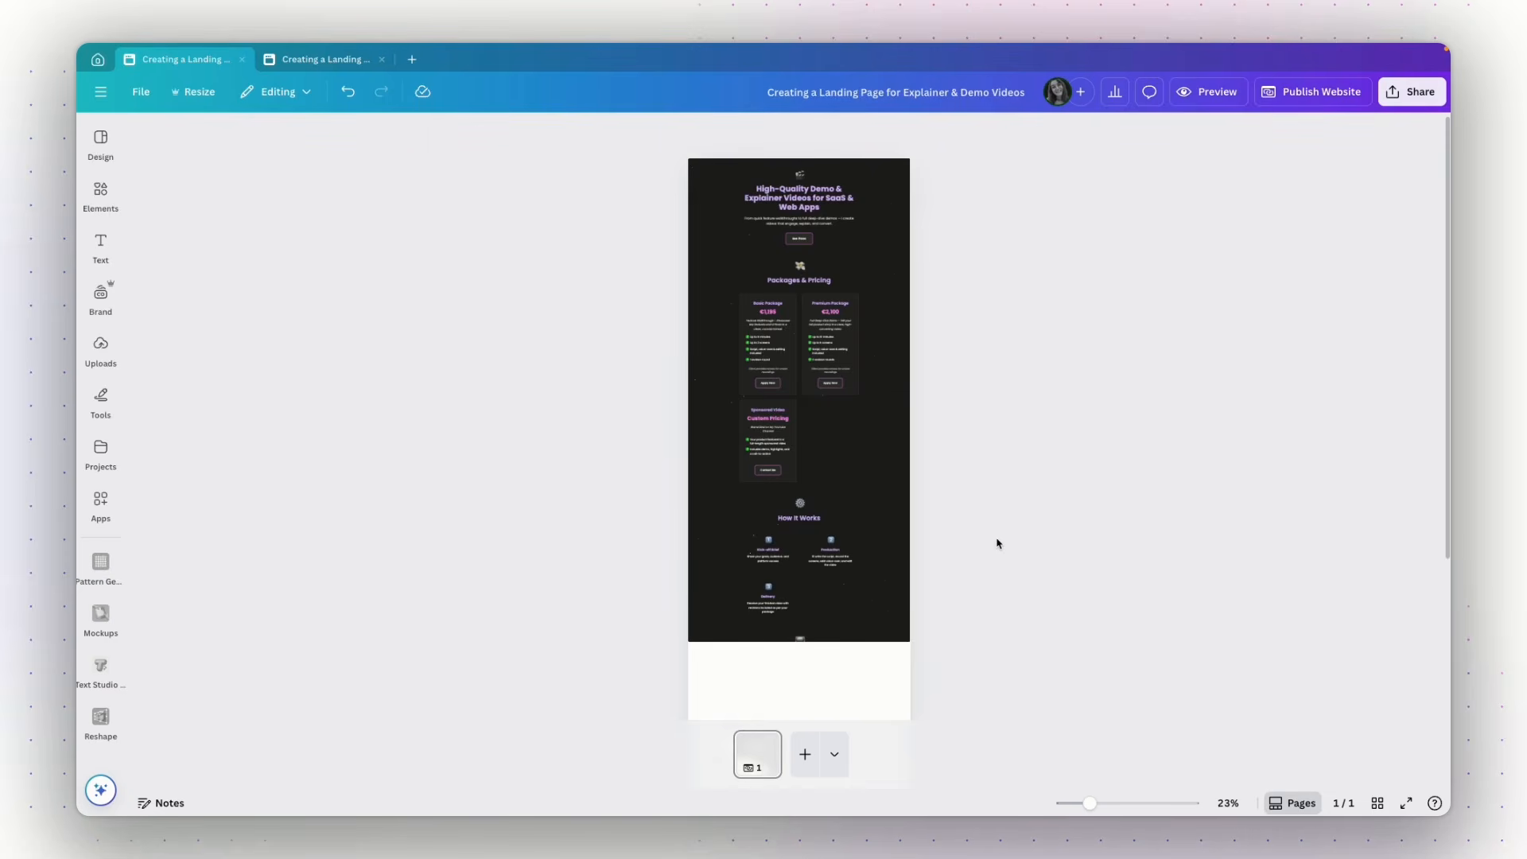
click(855, 420)
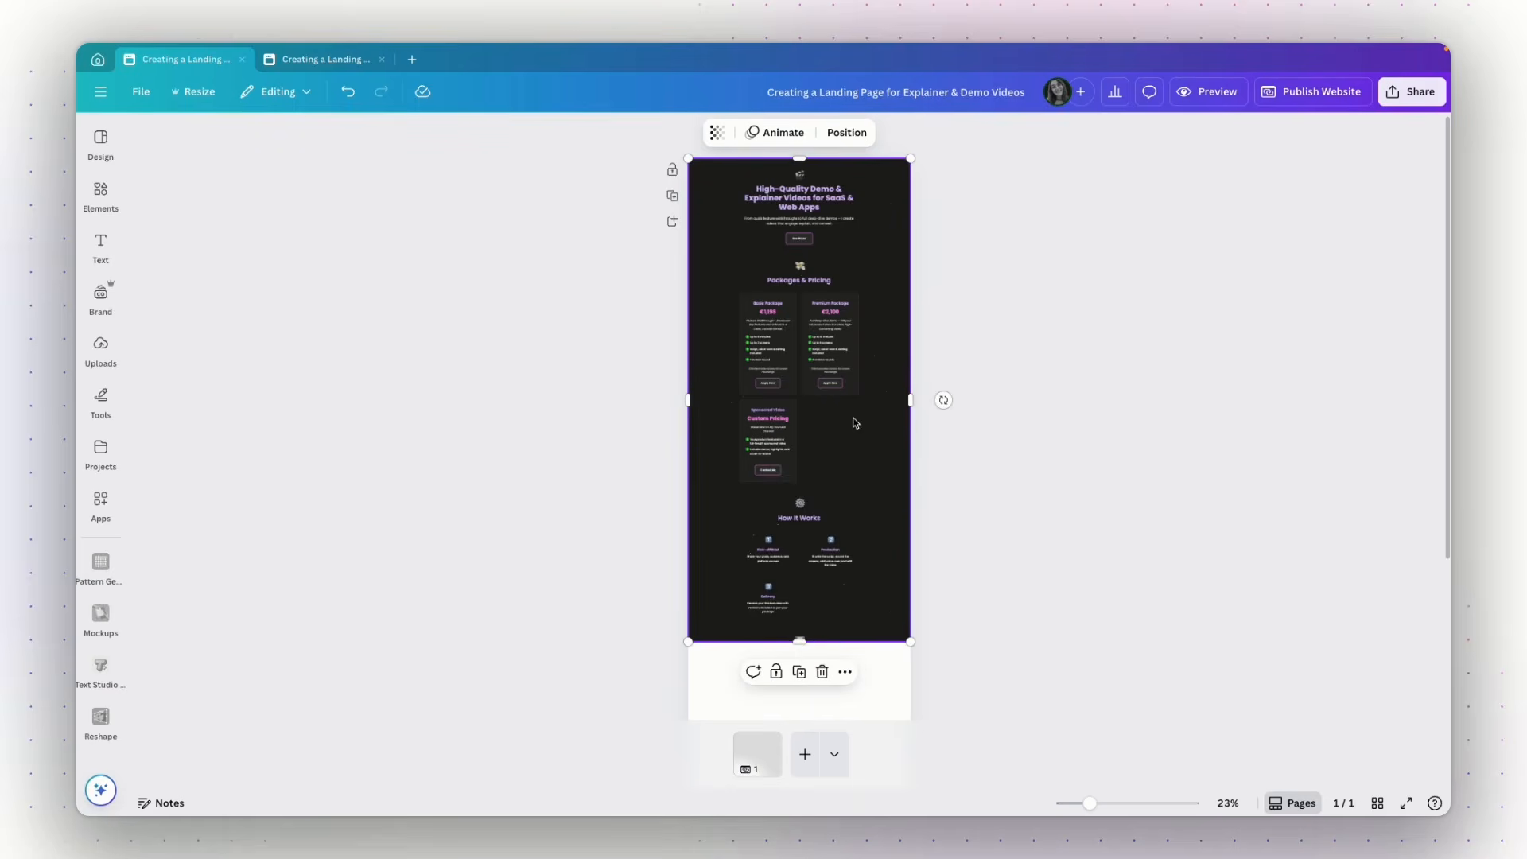
Step: Stretch the embedded landing page further down past the Examples heading and deselect it
drag(799, 642, 803, 720)
click(995, 653)
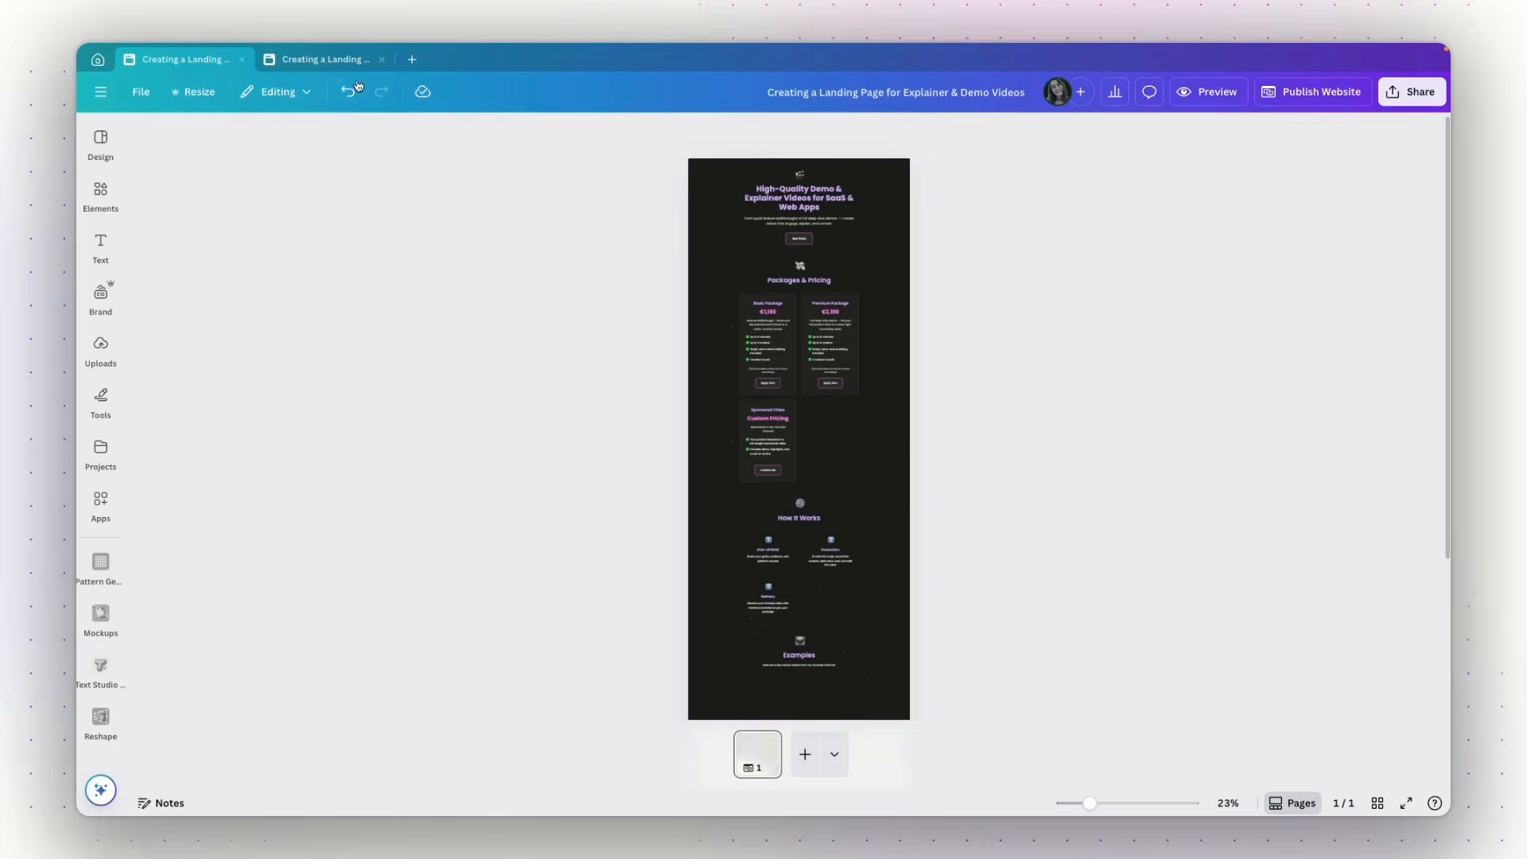
Step: Return to the Canva AI chat and compare Version 4's package, How It Works and Examples layouts with the follow-up layout request
click(303, 65)
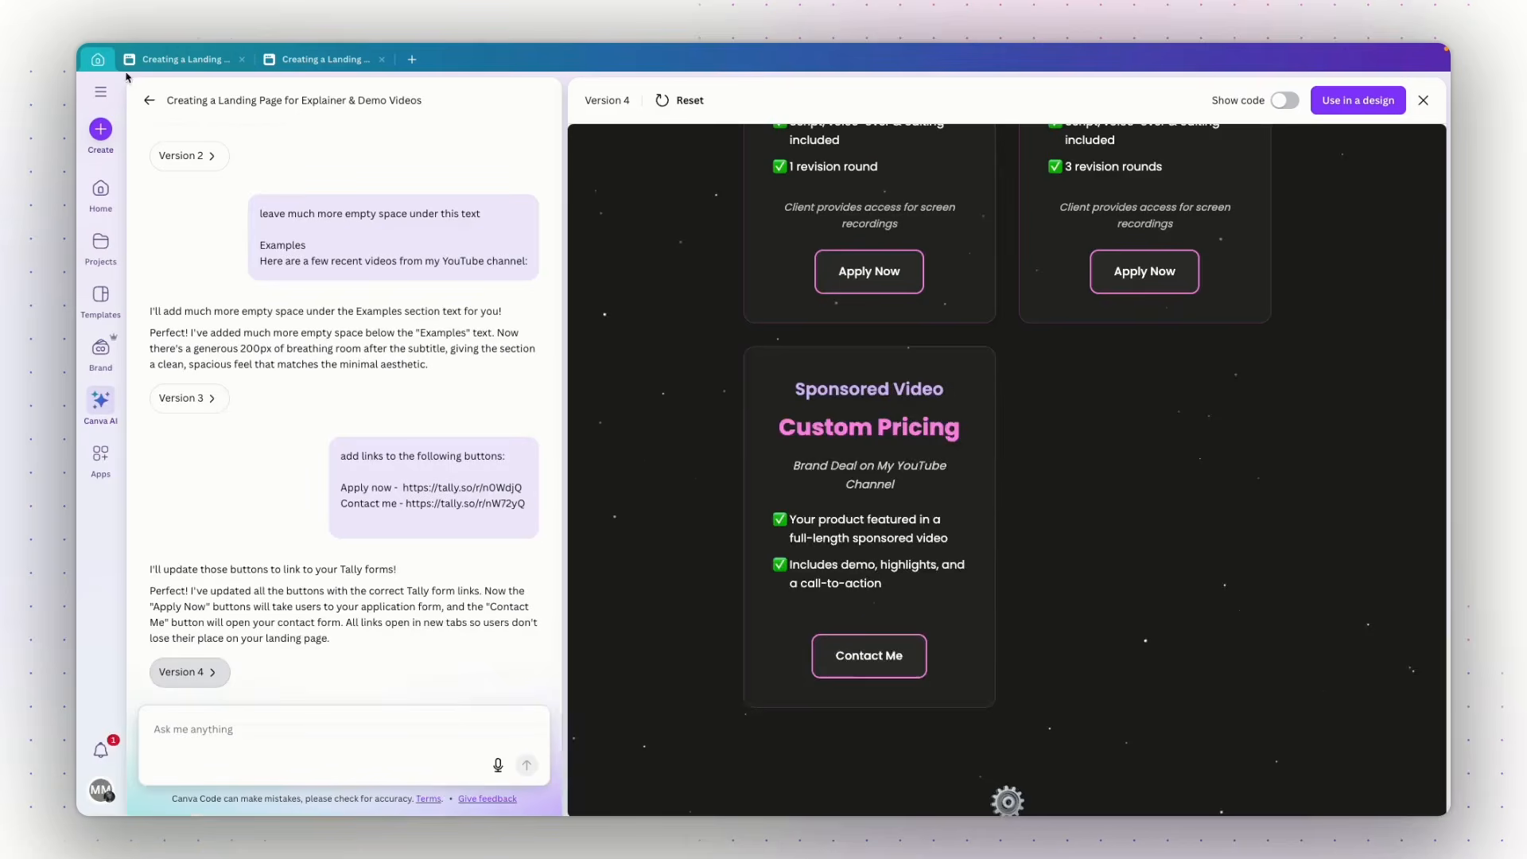
scroll(1073, 506, up, 1)
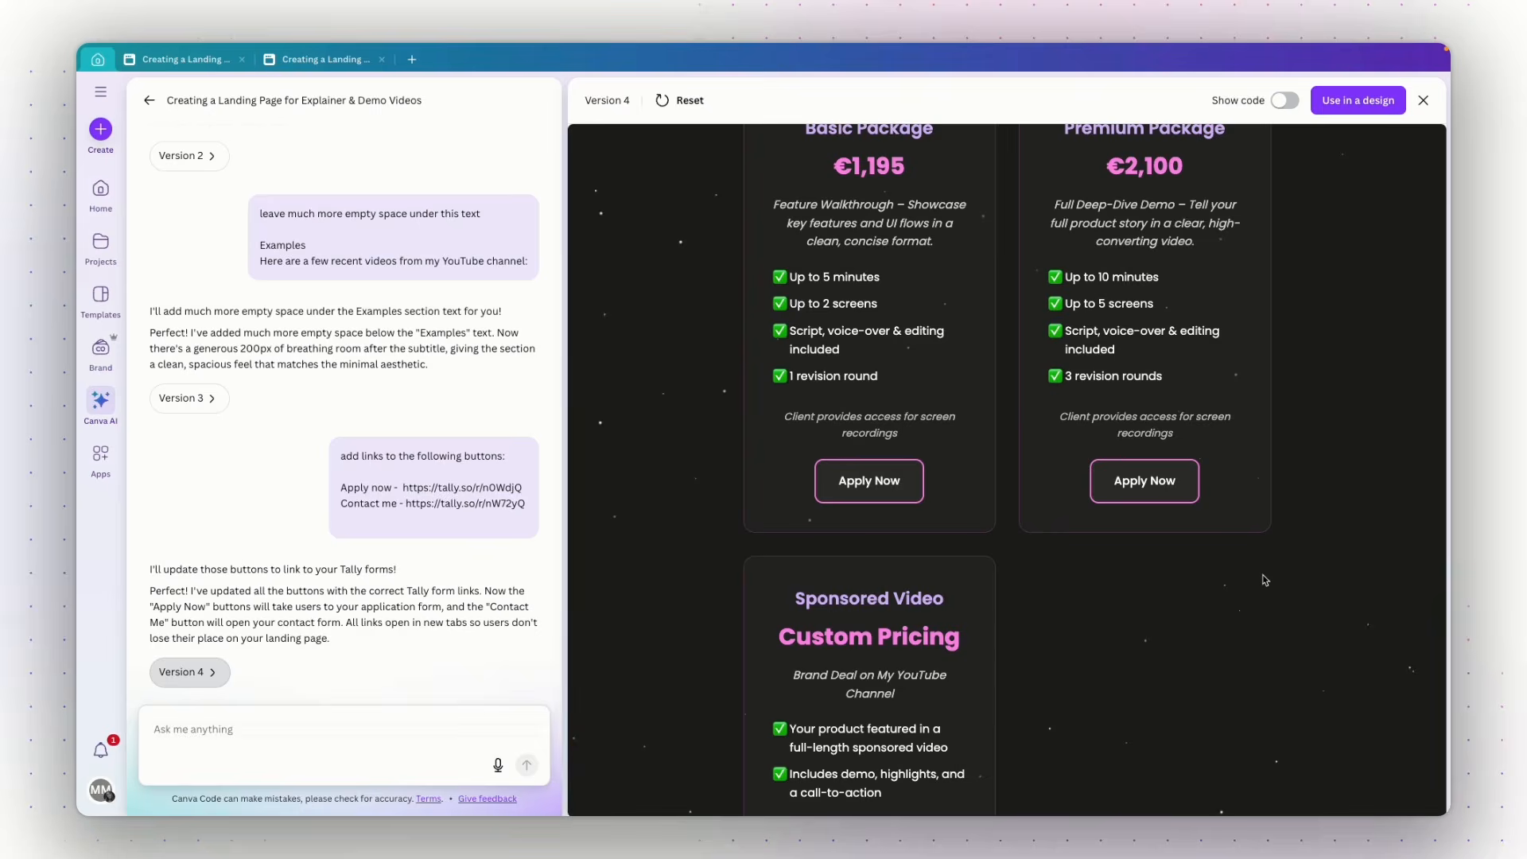
scroll(1255, 560, up, 8)
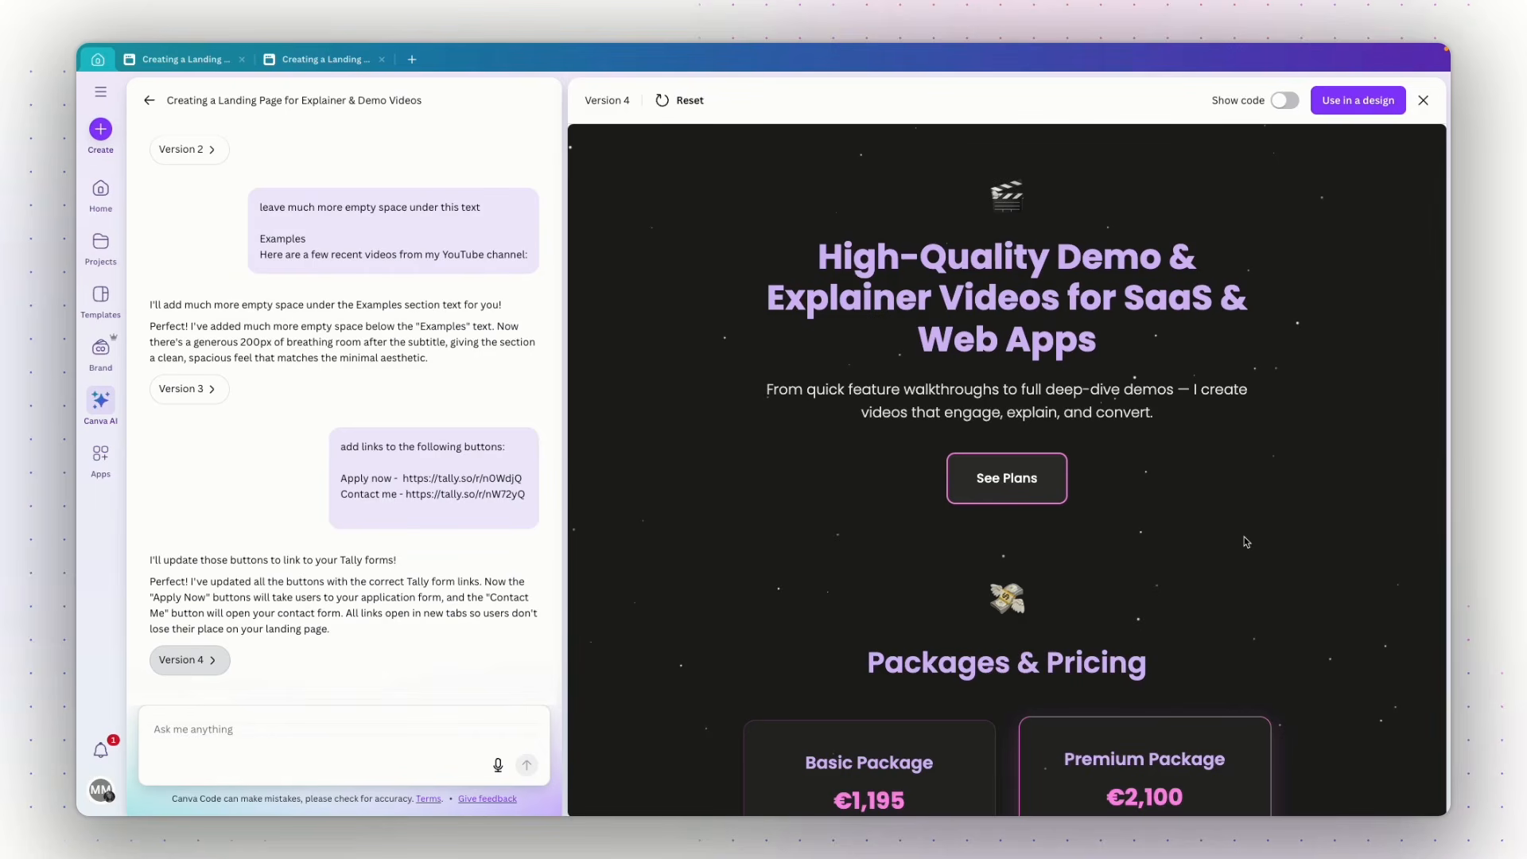
scroll(429, 647, down, 5)
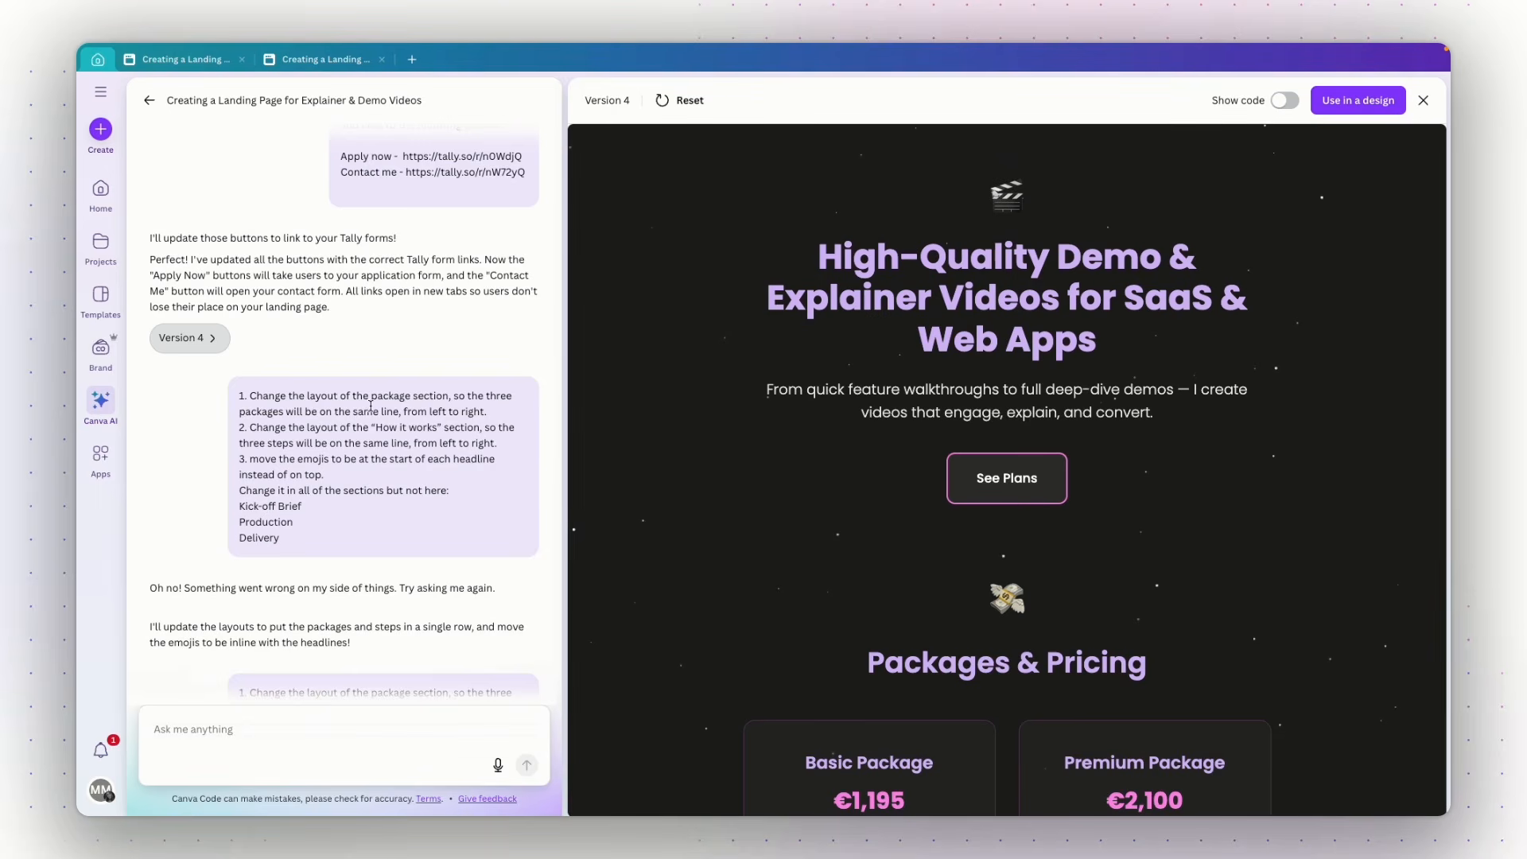
scroll(788, 492, down, 6)
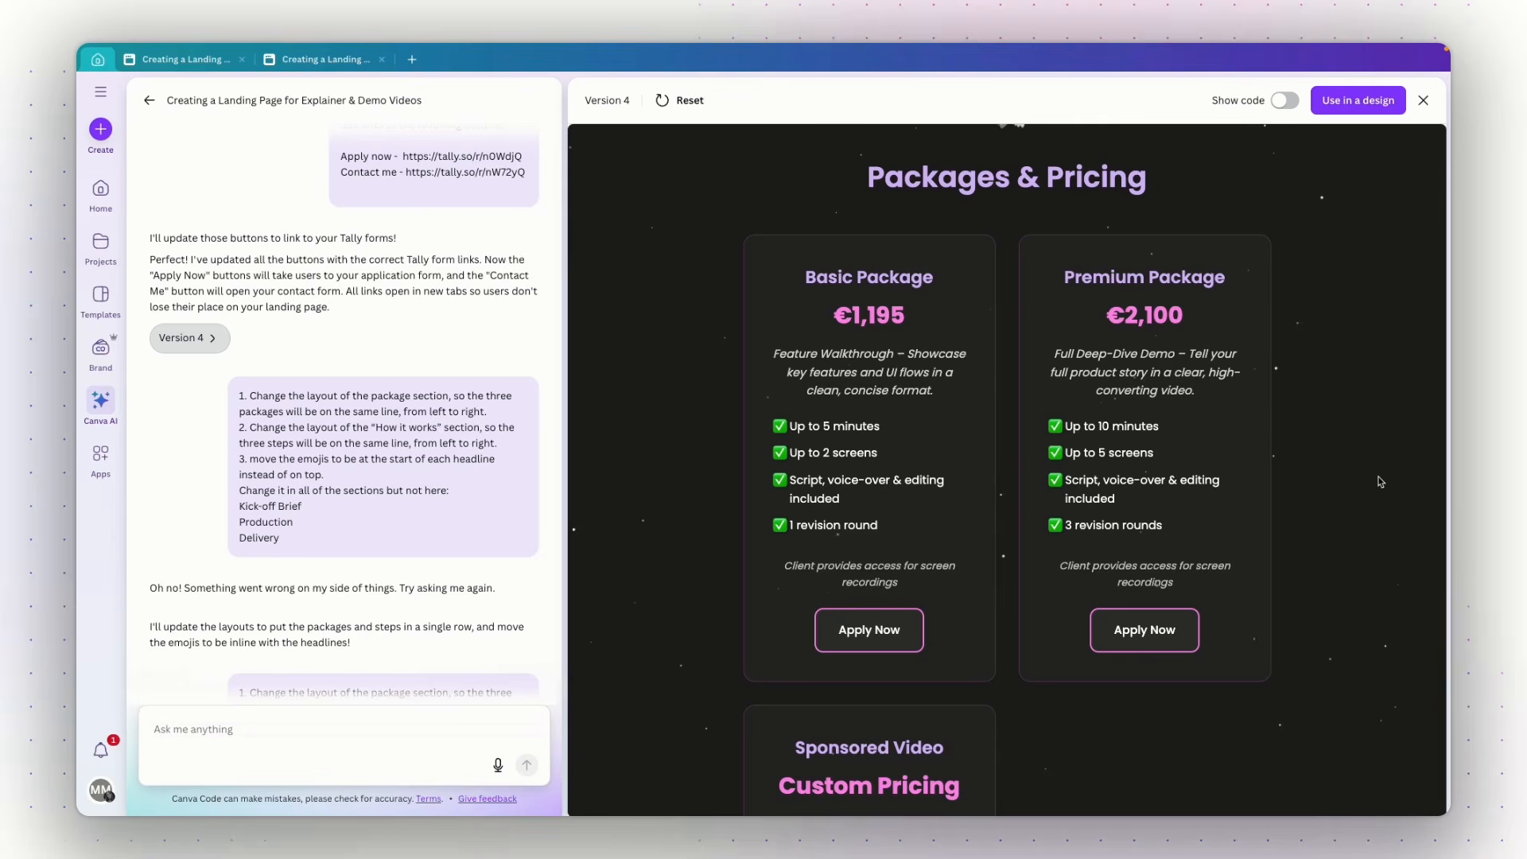
scroll(1379, 482, down, 10)
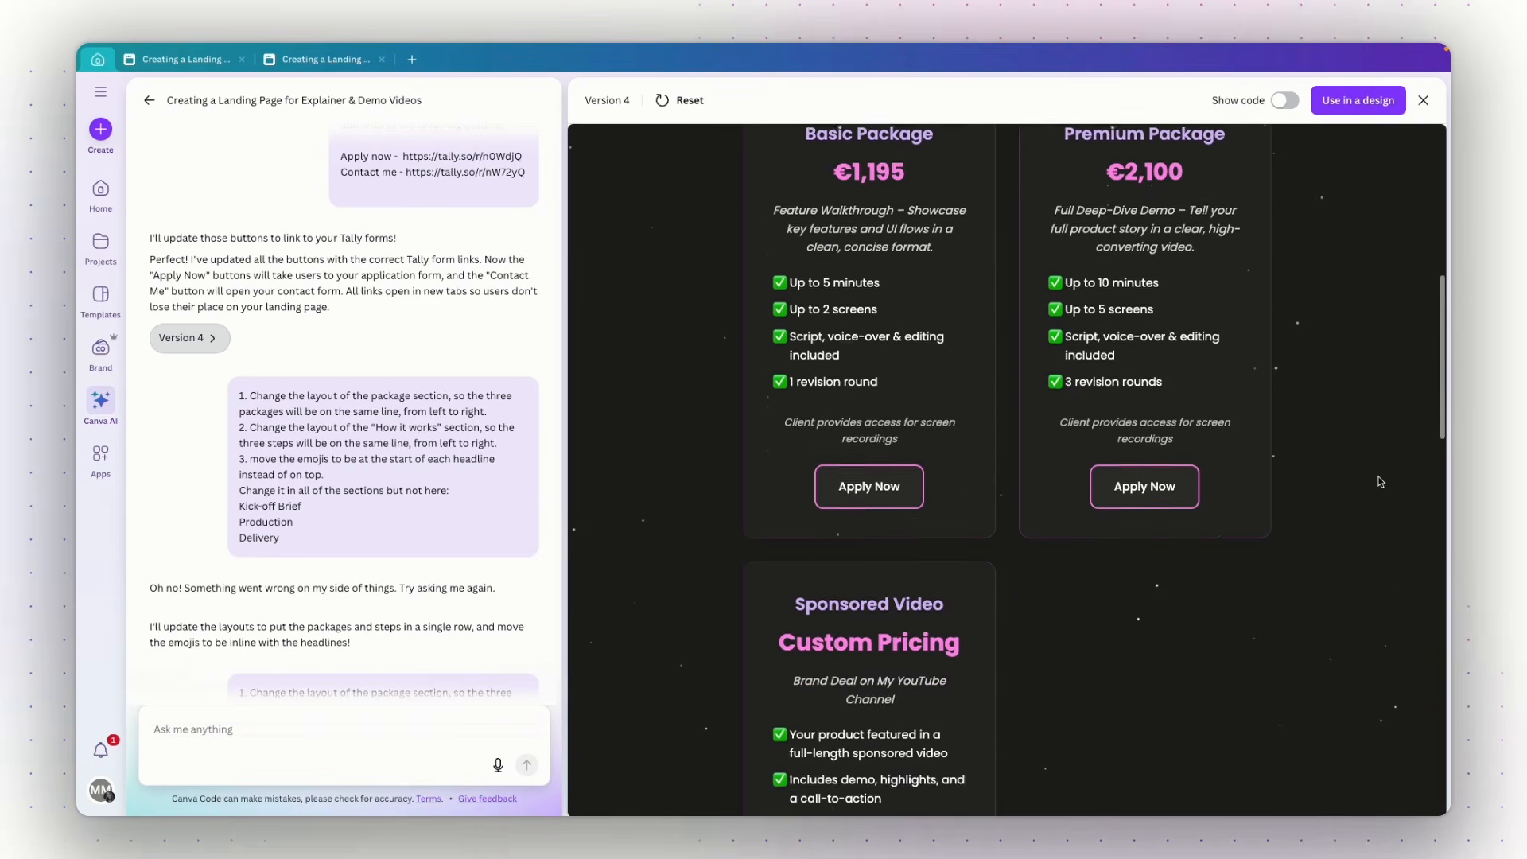
scroll(1380, 482, down, 2)
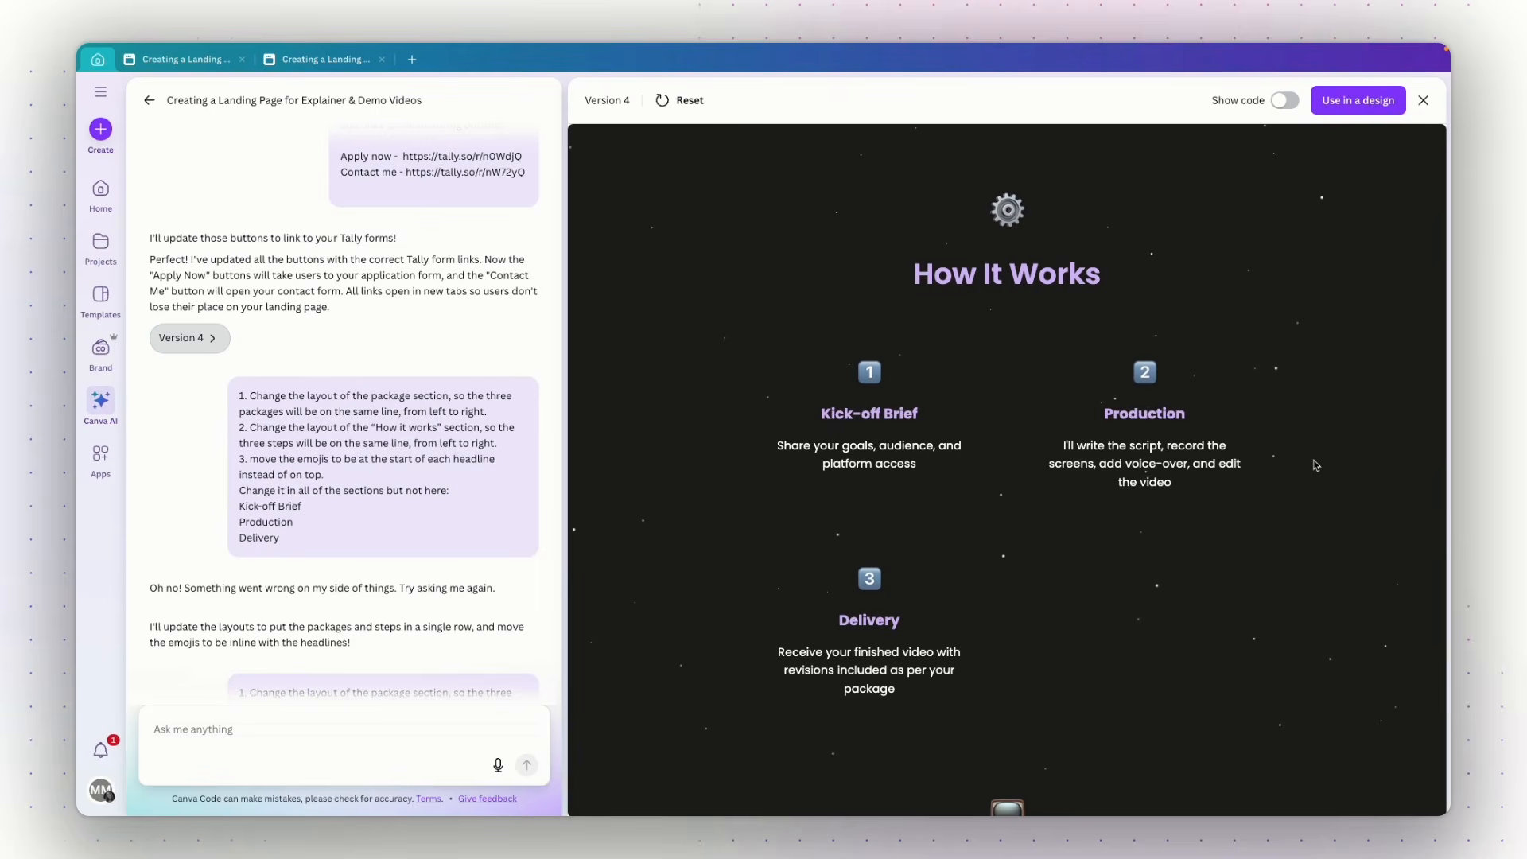
scroll(1317, 466, down, 1)
scroll(1316, 465, down, 2)
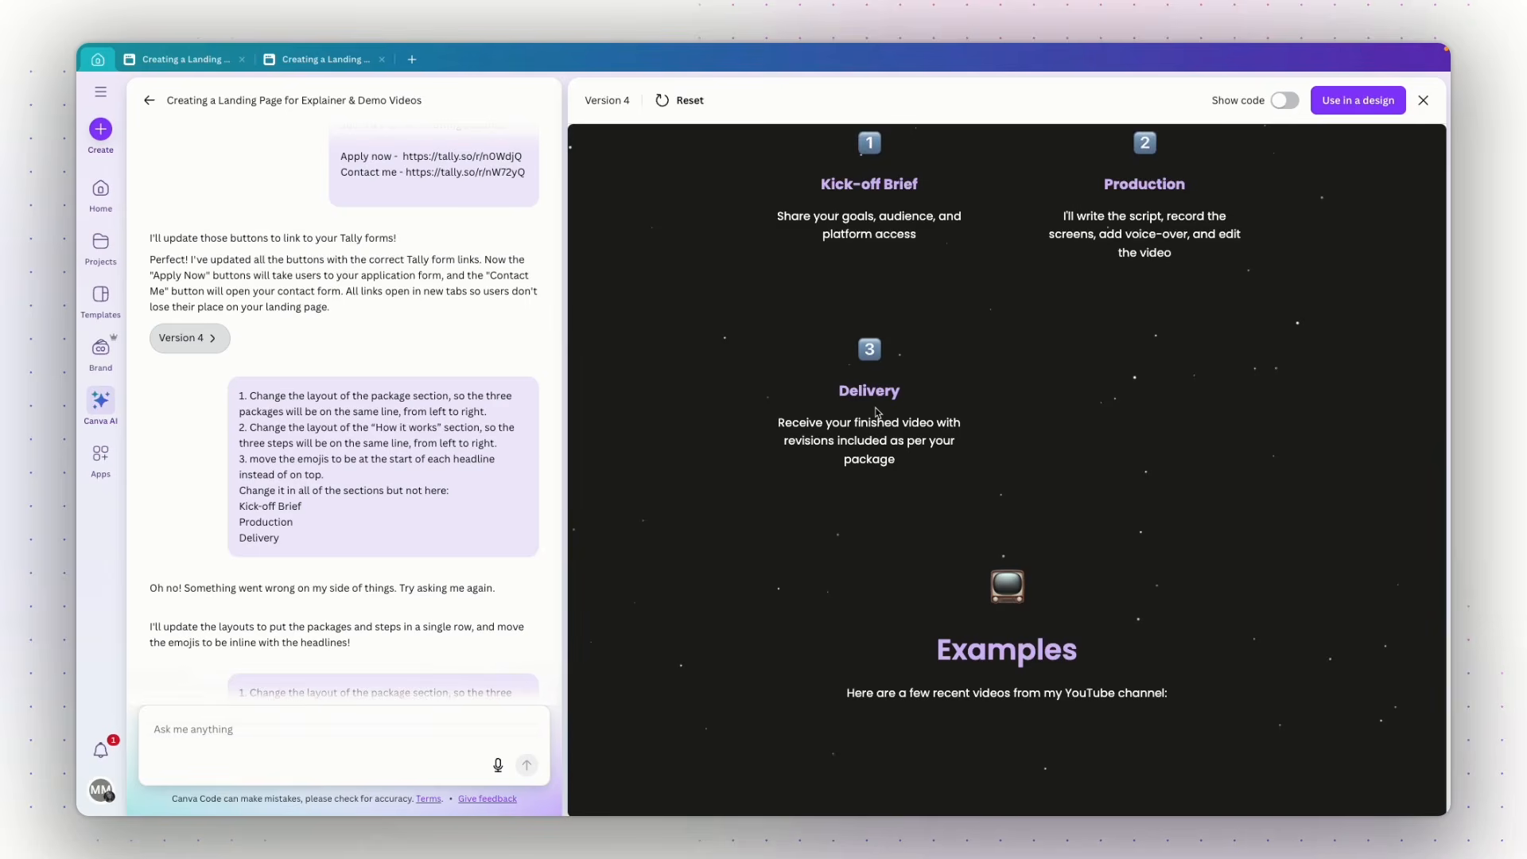
scroll(876, 412, down, 2)
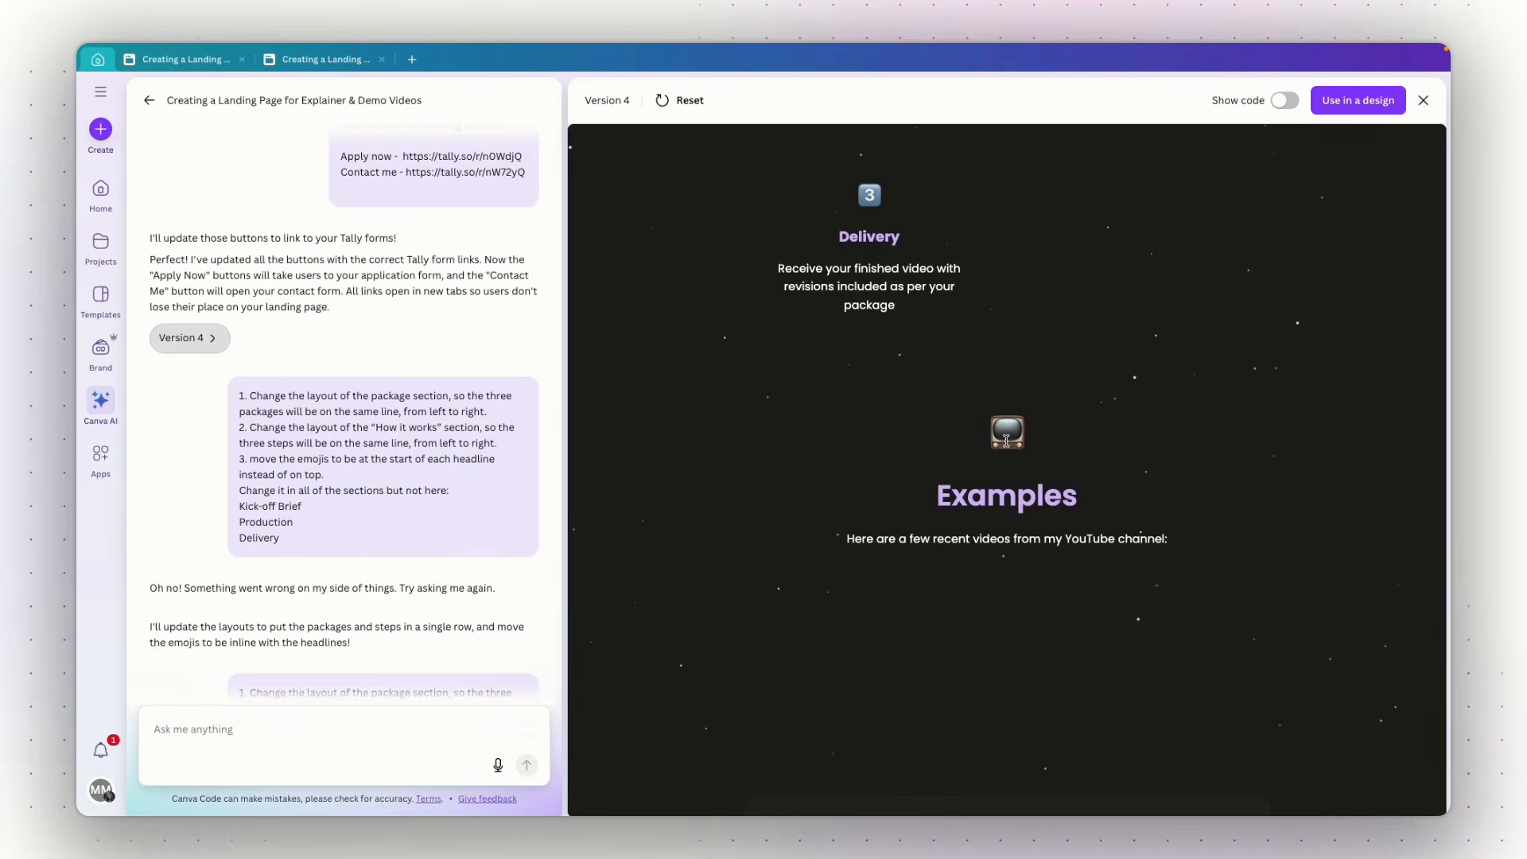
Step: Open Version 6 from the end of the chat and examine its package cards, headline emojis, How It Works steps and Examples section
scroll(430, 455, down, 12)
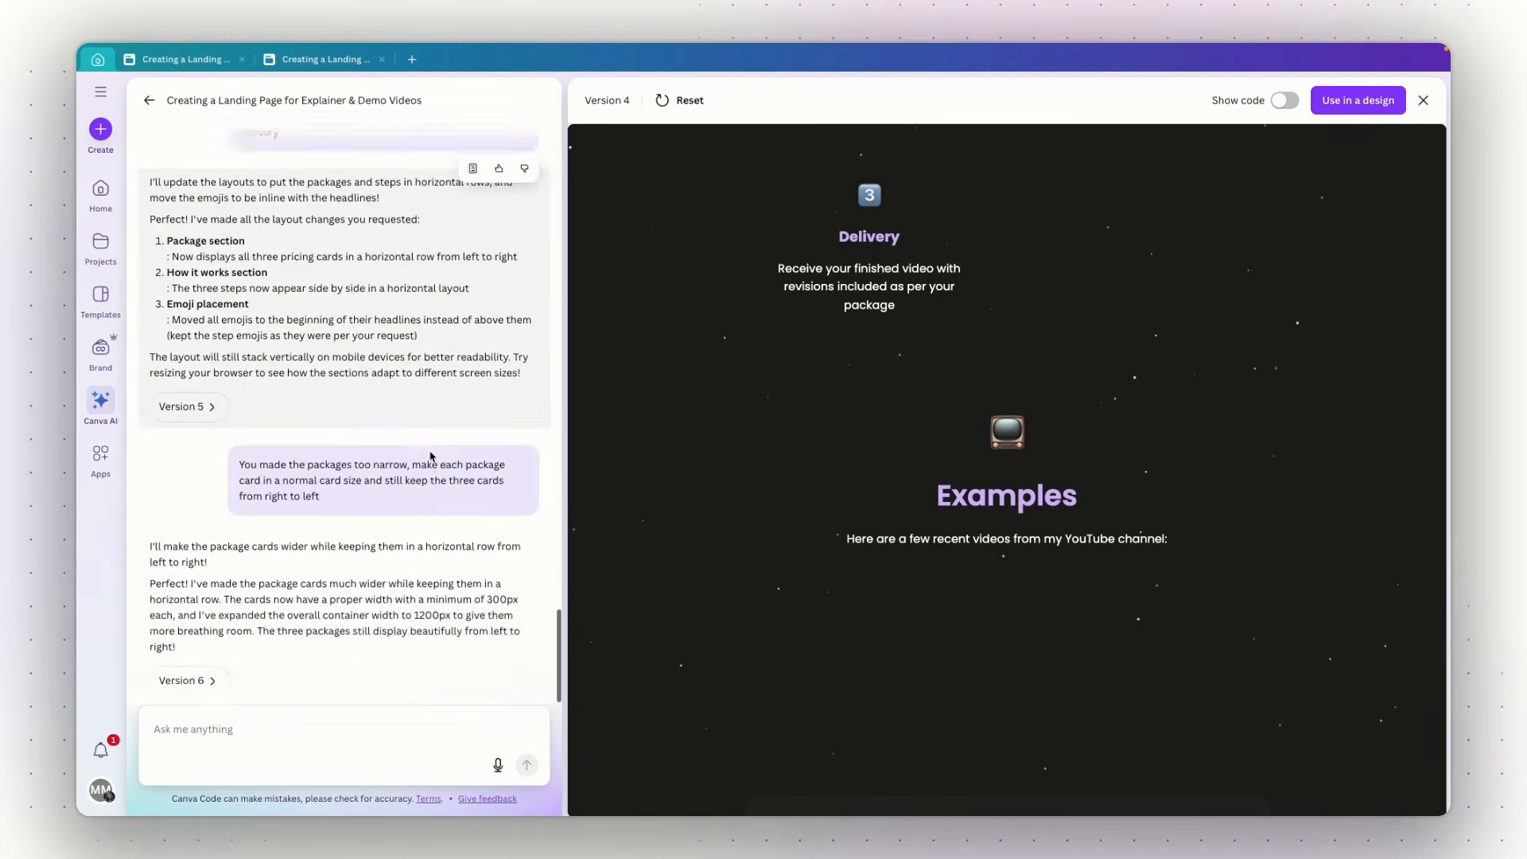
click(181, 675)
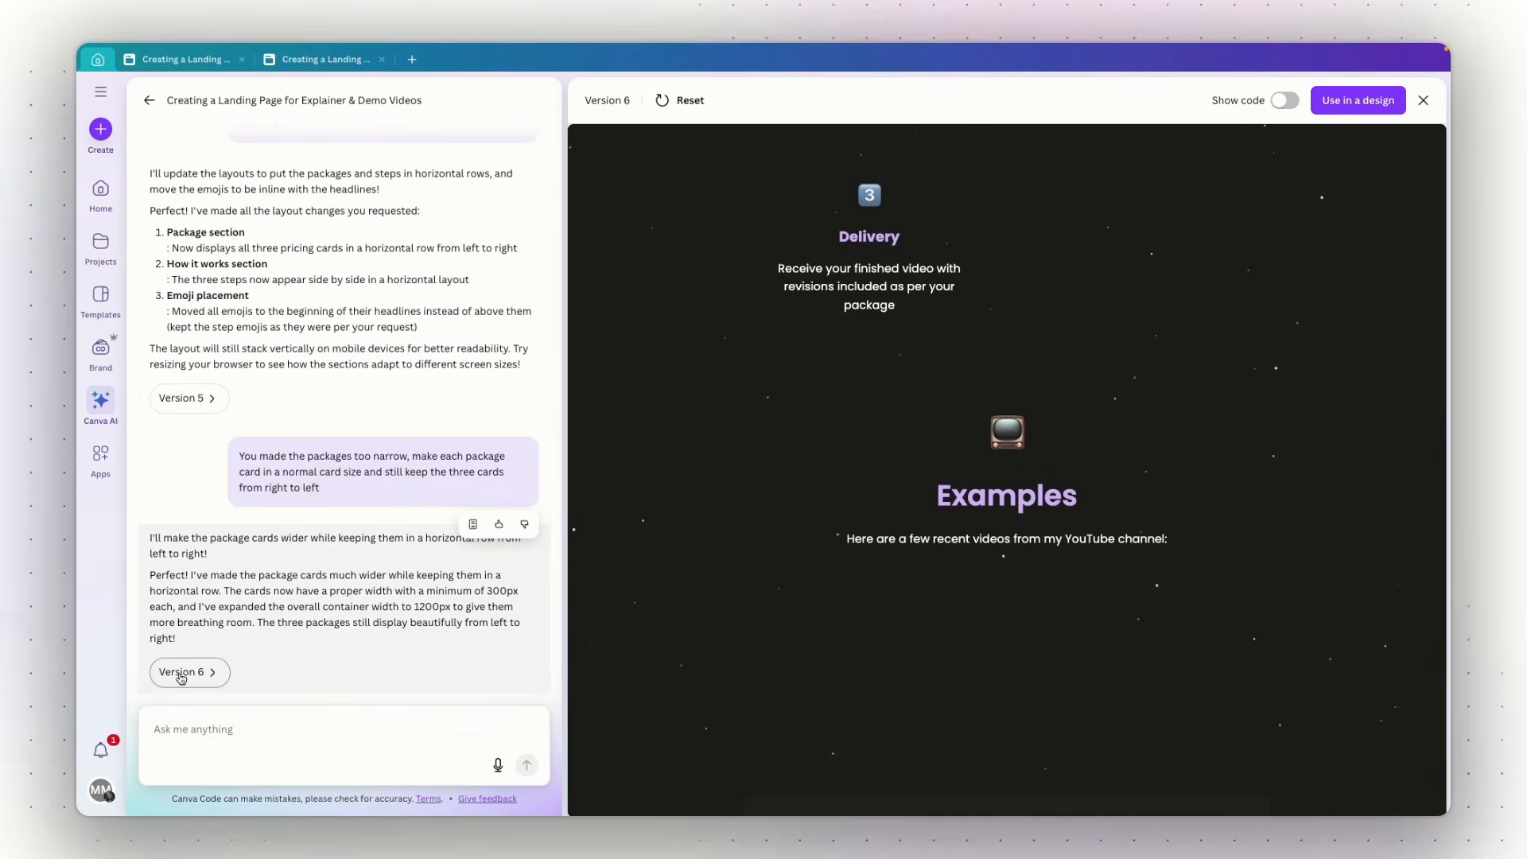
scroll(1130, 499, up, 1)
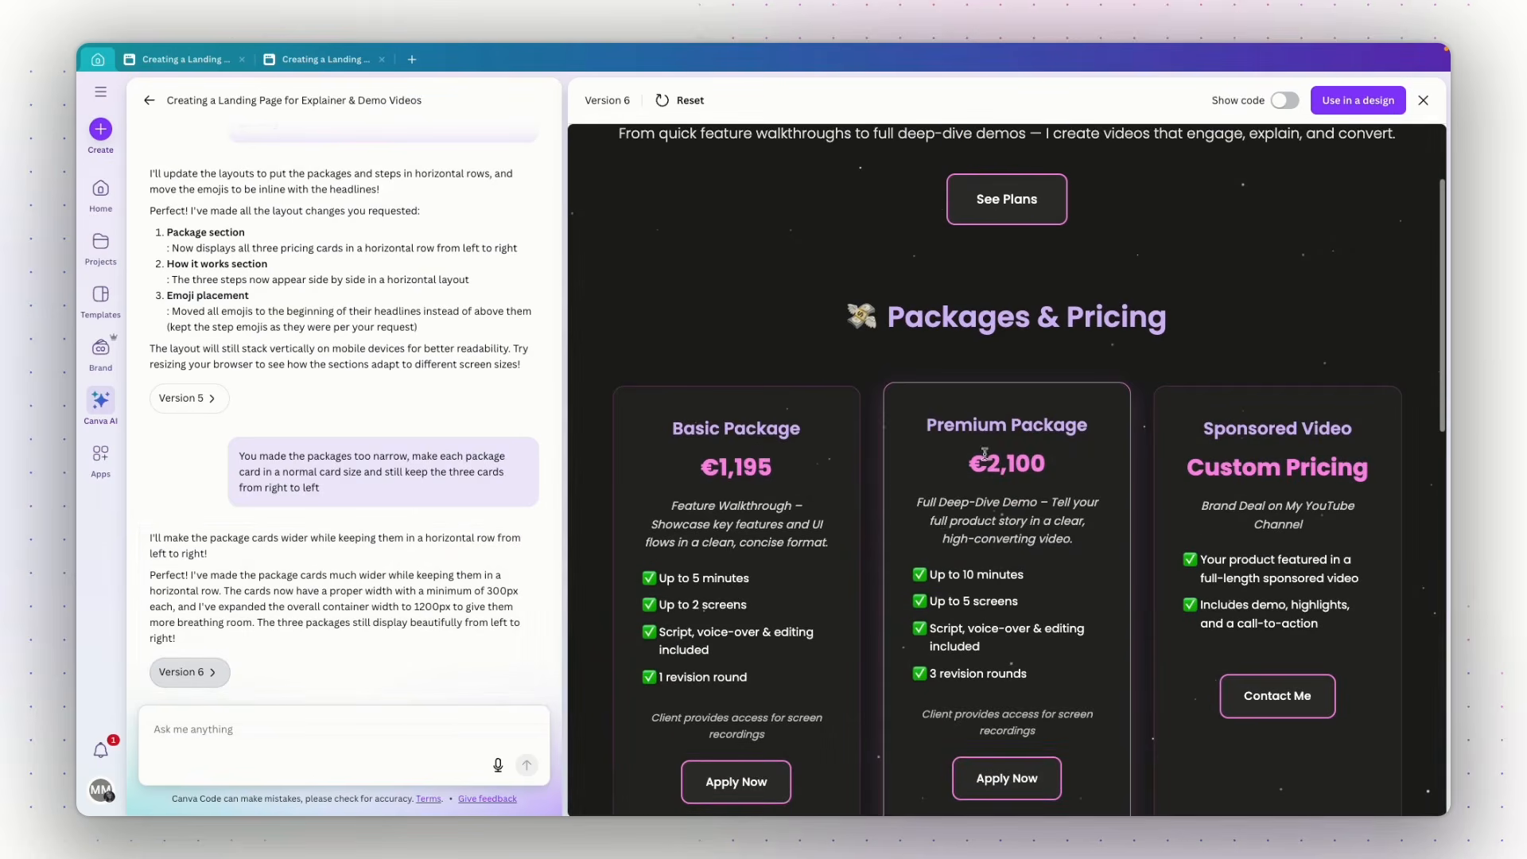
scroll(1130, 499, down, 1)
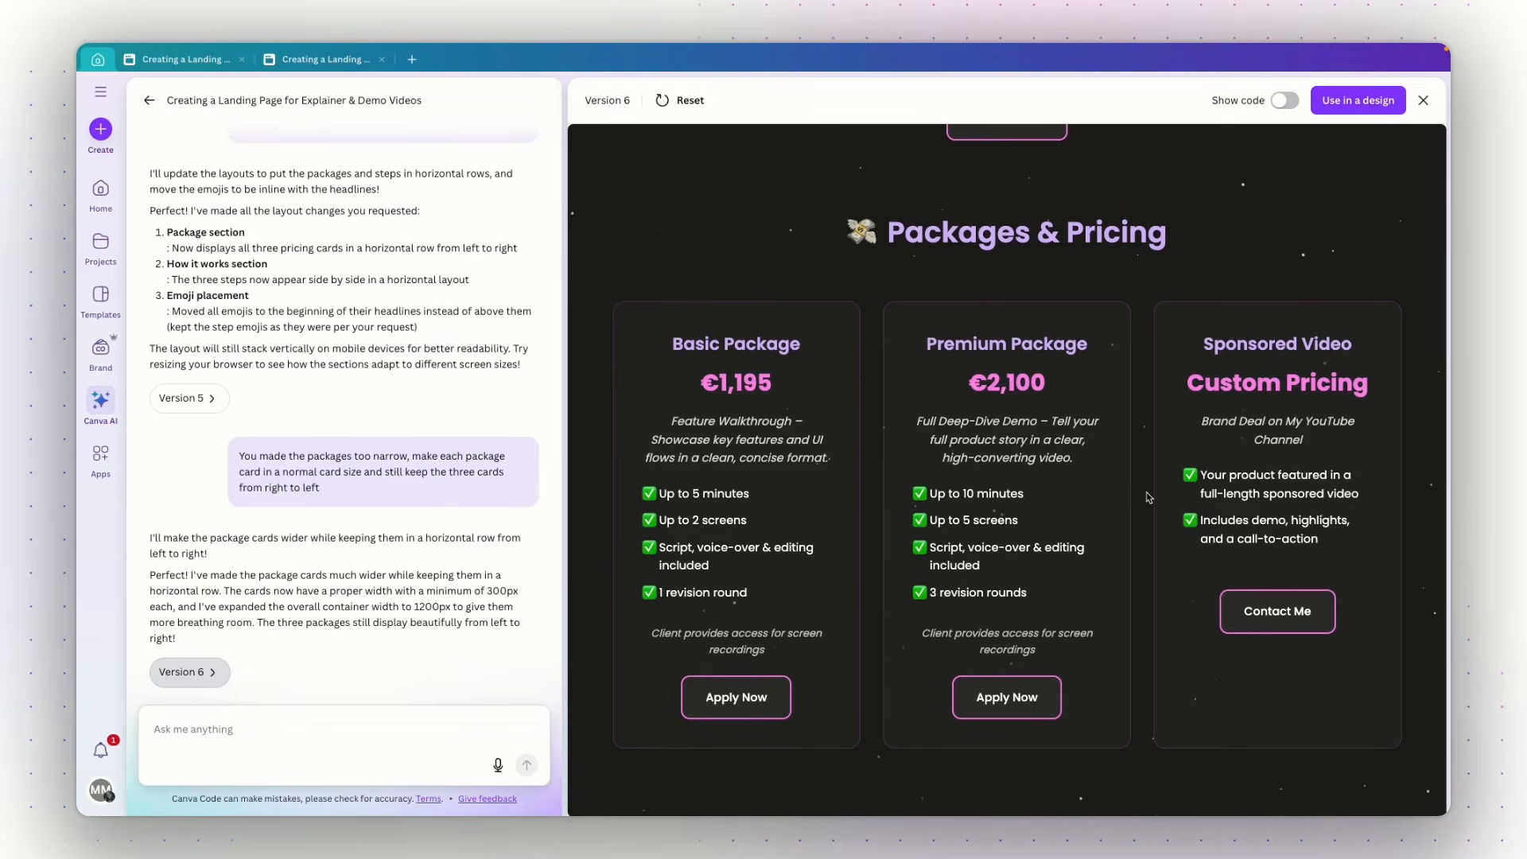
scroll(1149, 498, down, 1)
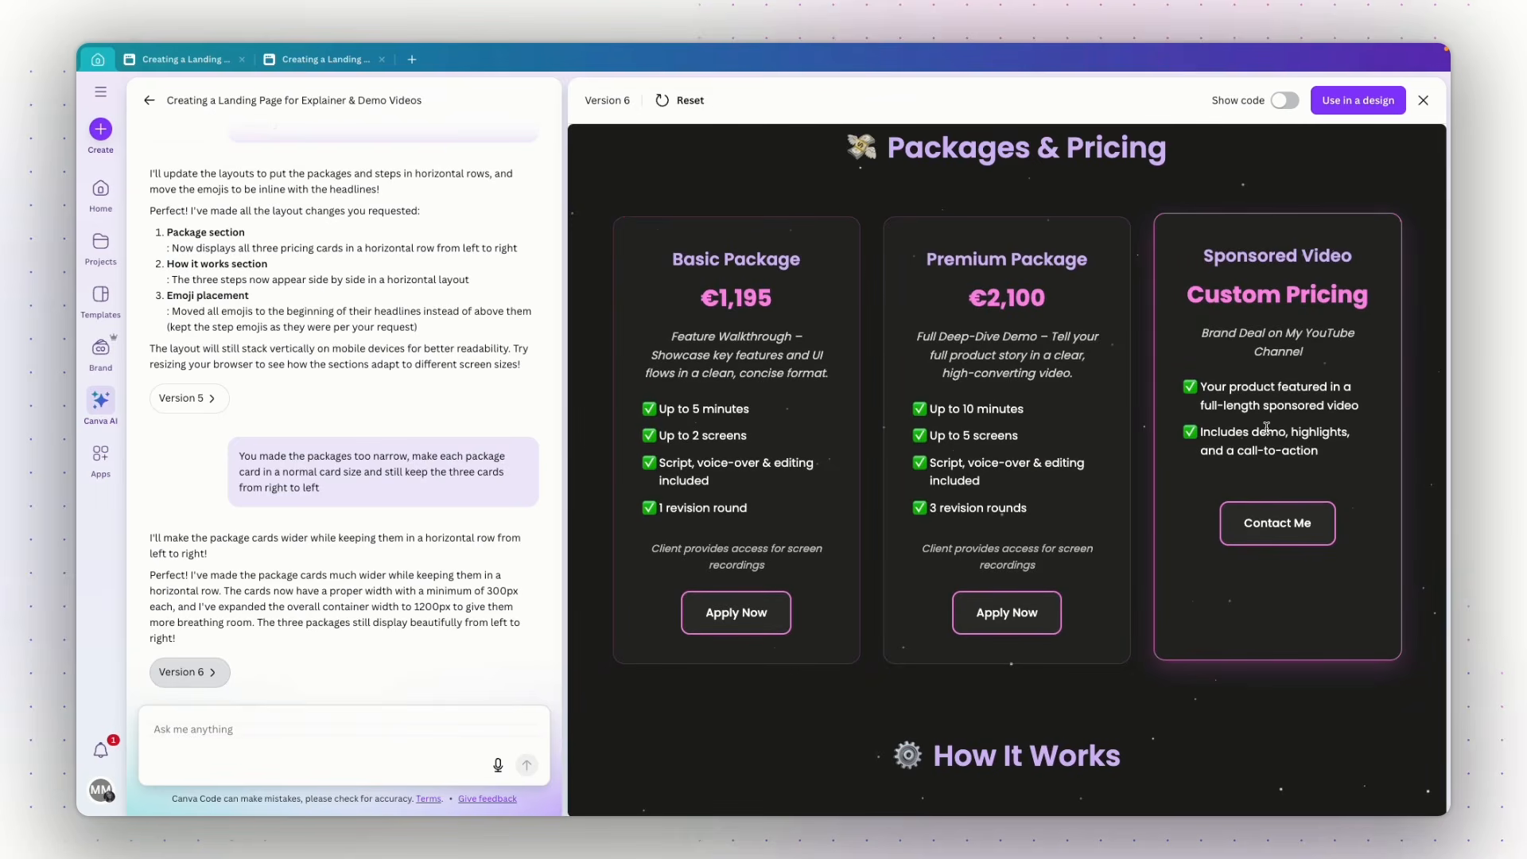
scroll(1266, 427, down, 4)
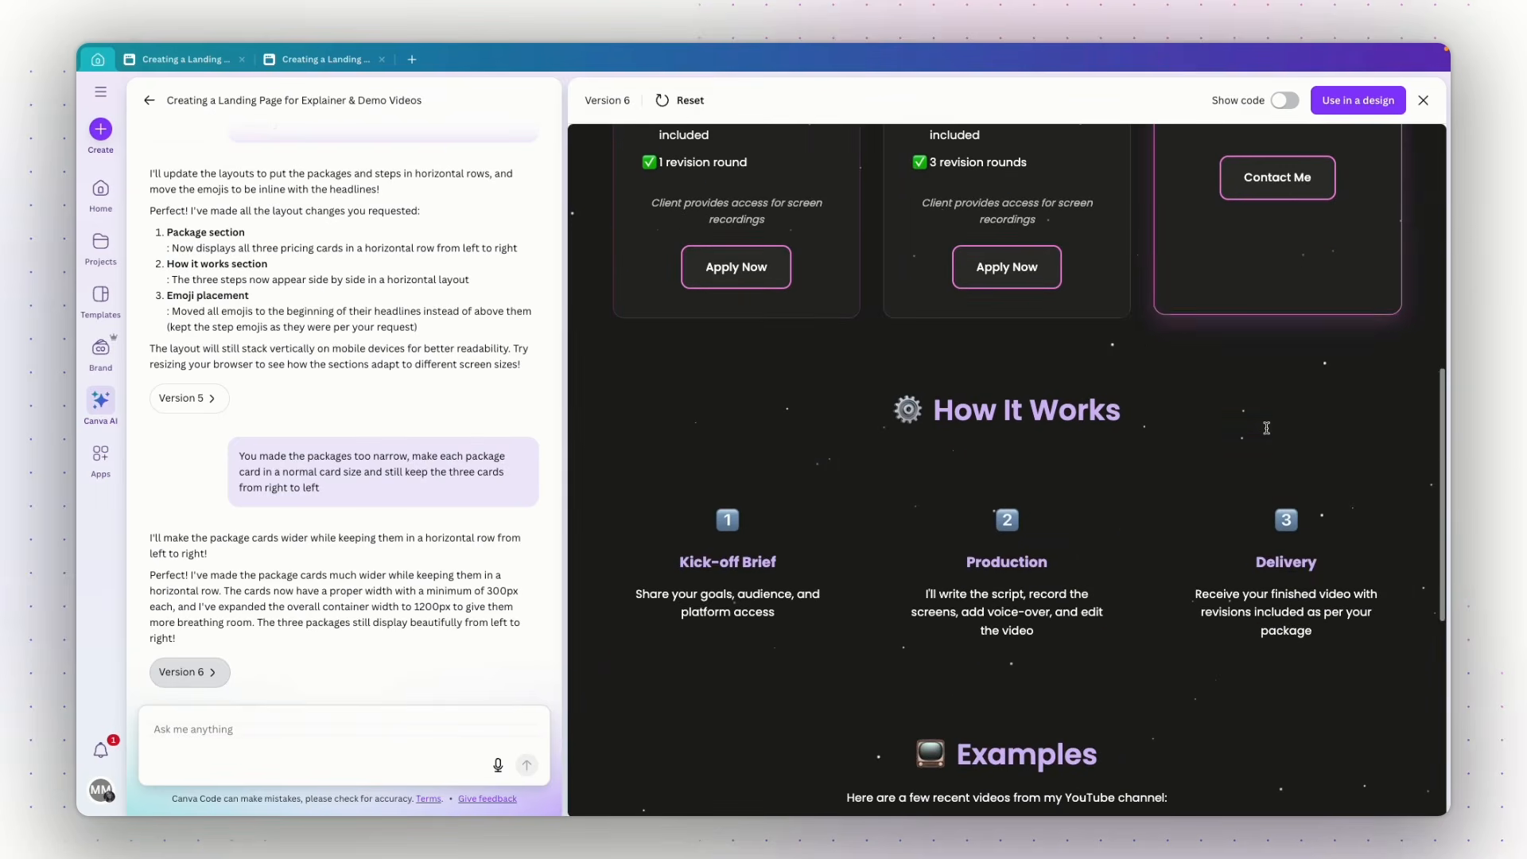
double_click(915, 415)
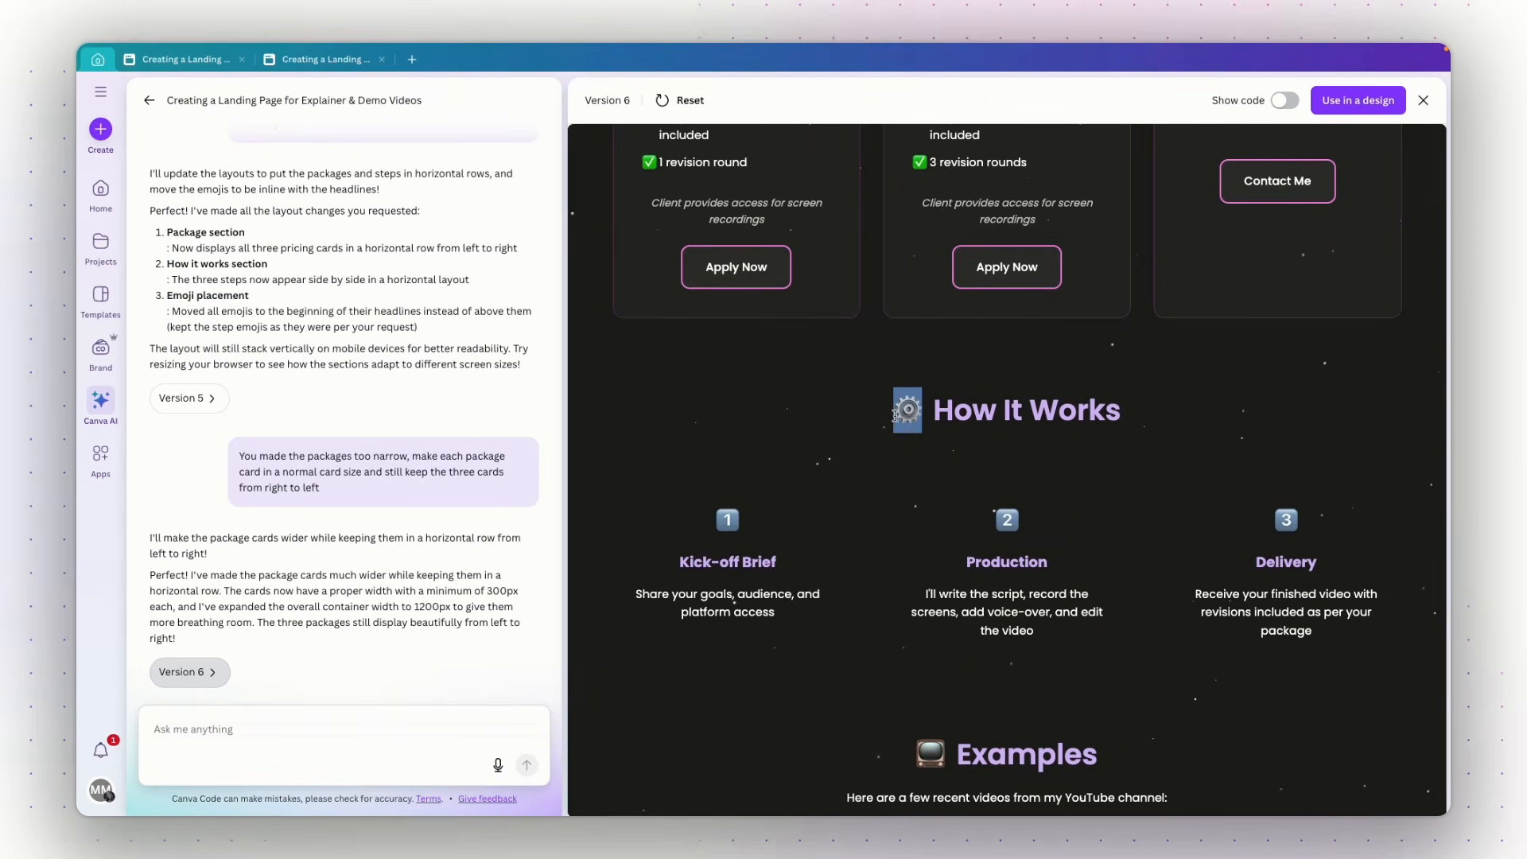
click(944, 415)
scroll(980, 370, down, 1)
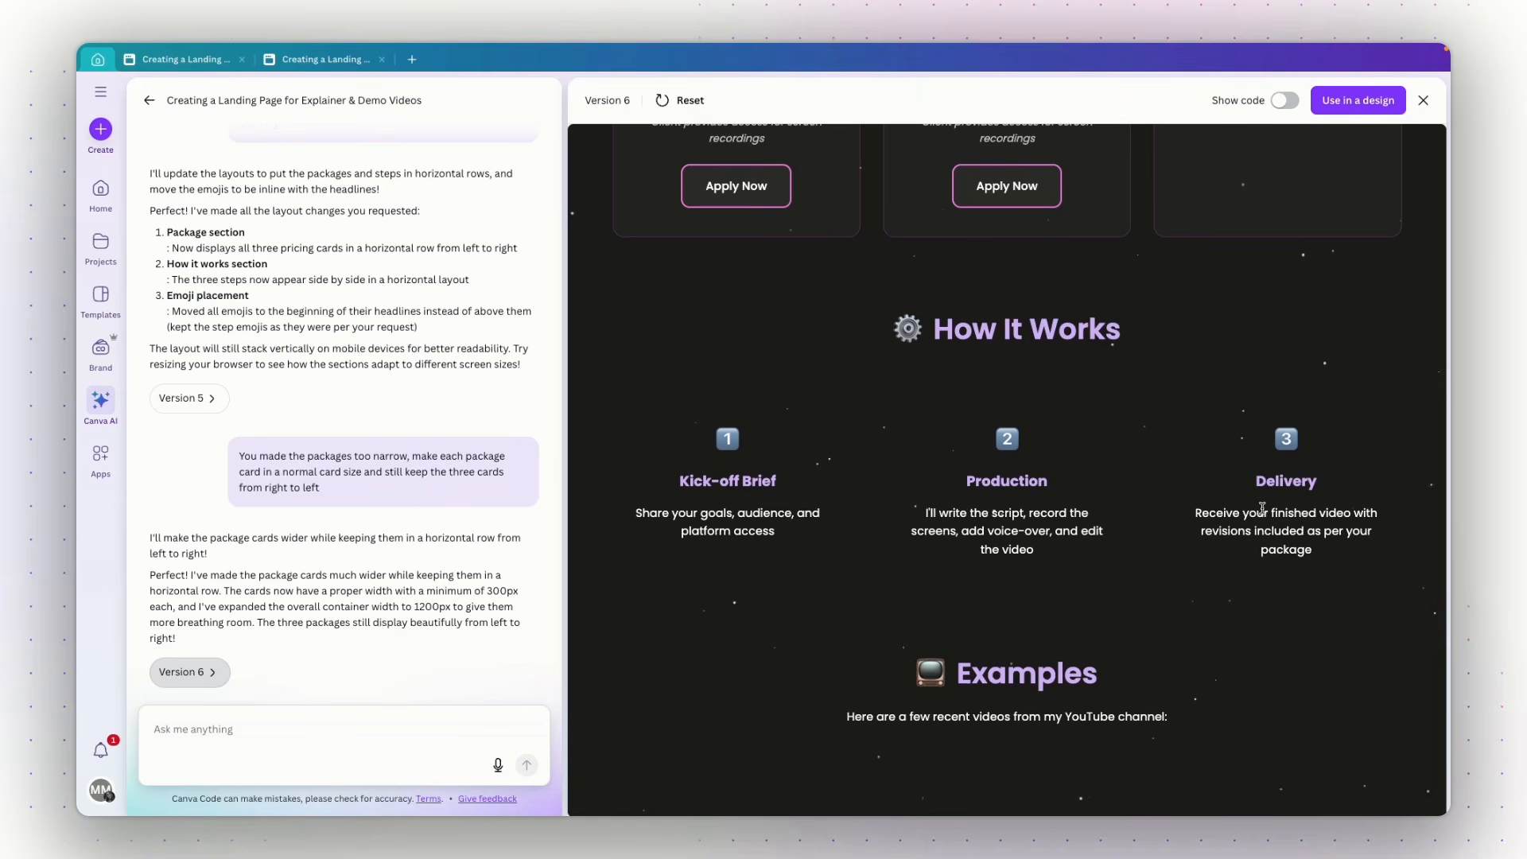
scroll(1262, 507, down, 2)
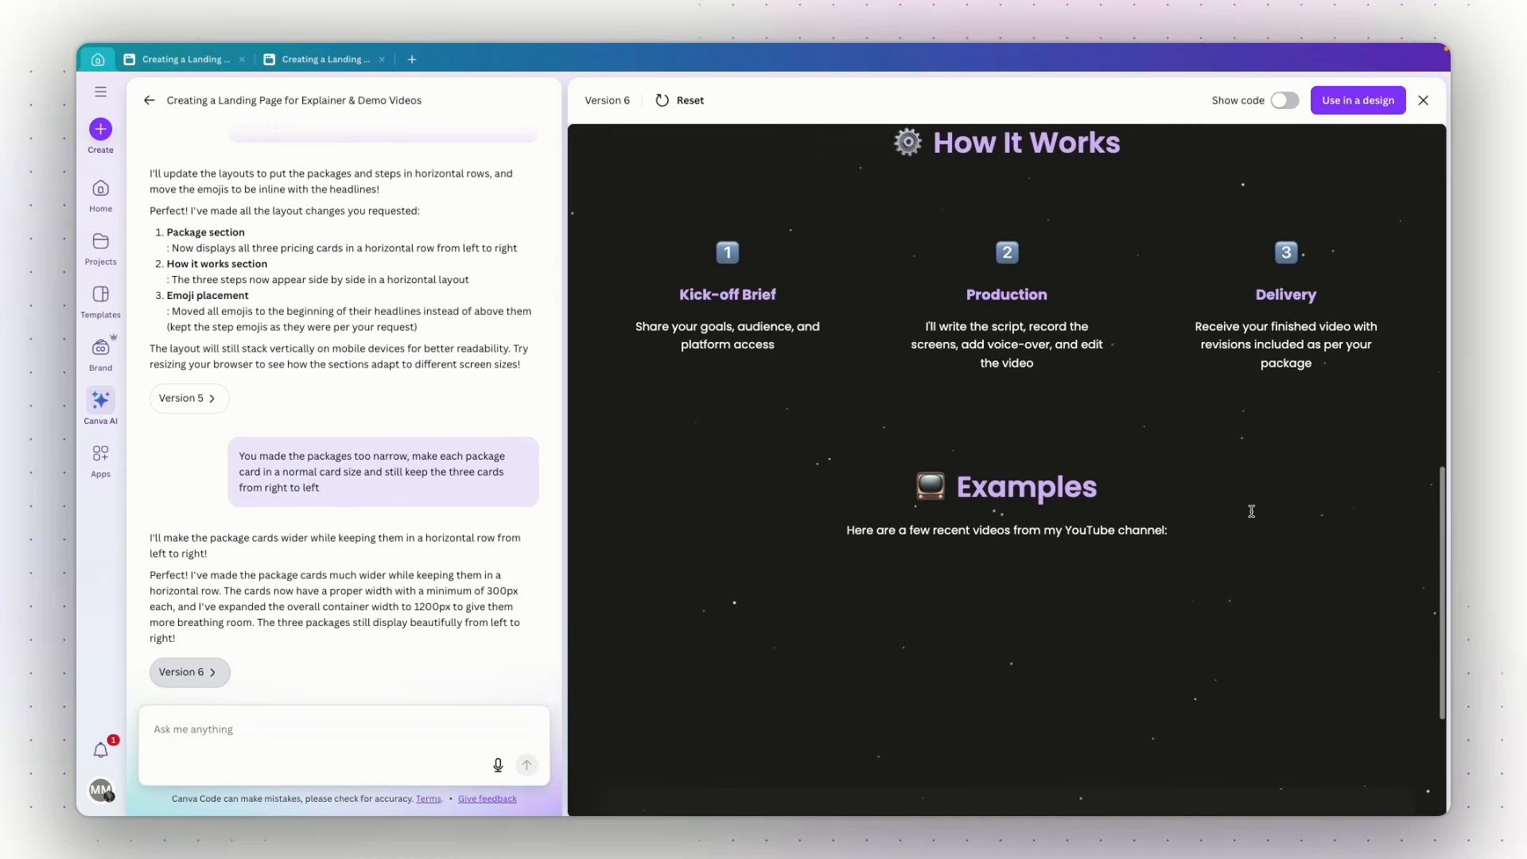
scroll(1251, 510, up, 7)
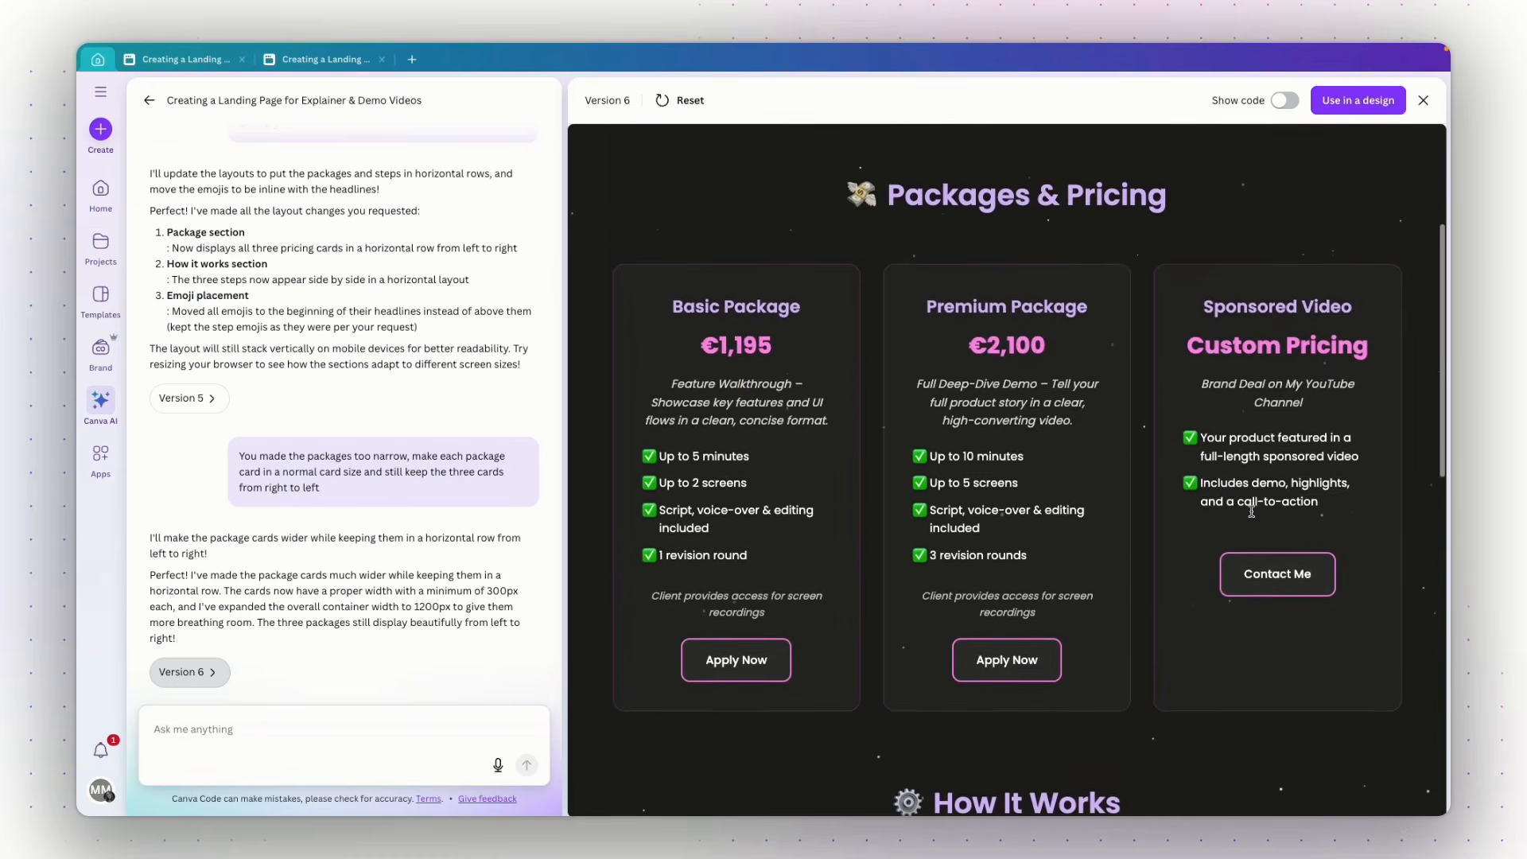
scroll(1251, 511, up, 3)
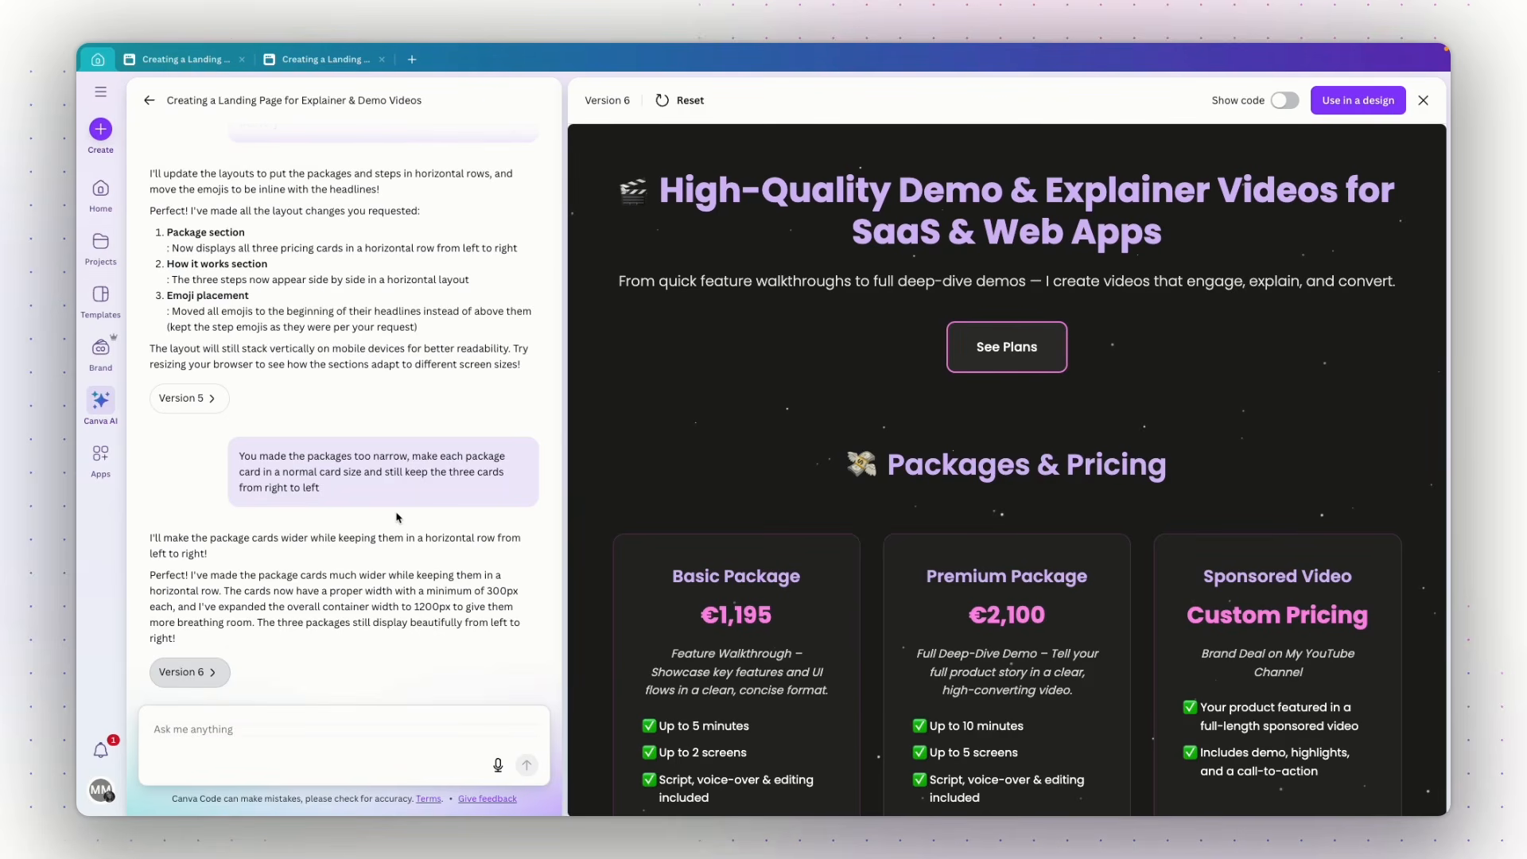
Step: Start from the Canva home page, choose Canva AI's Code for me, and reopen Version 6 from the landing page chat in the history
click(106, 192)
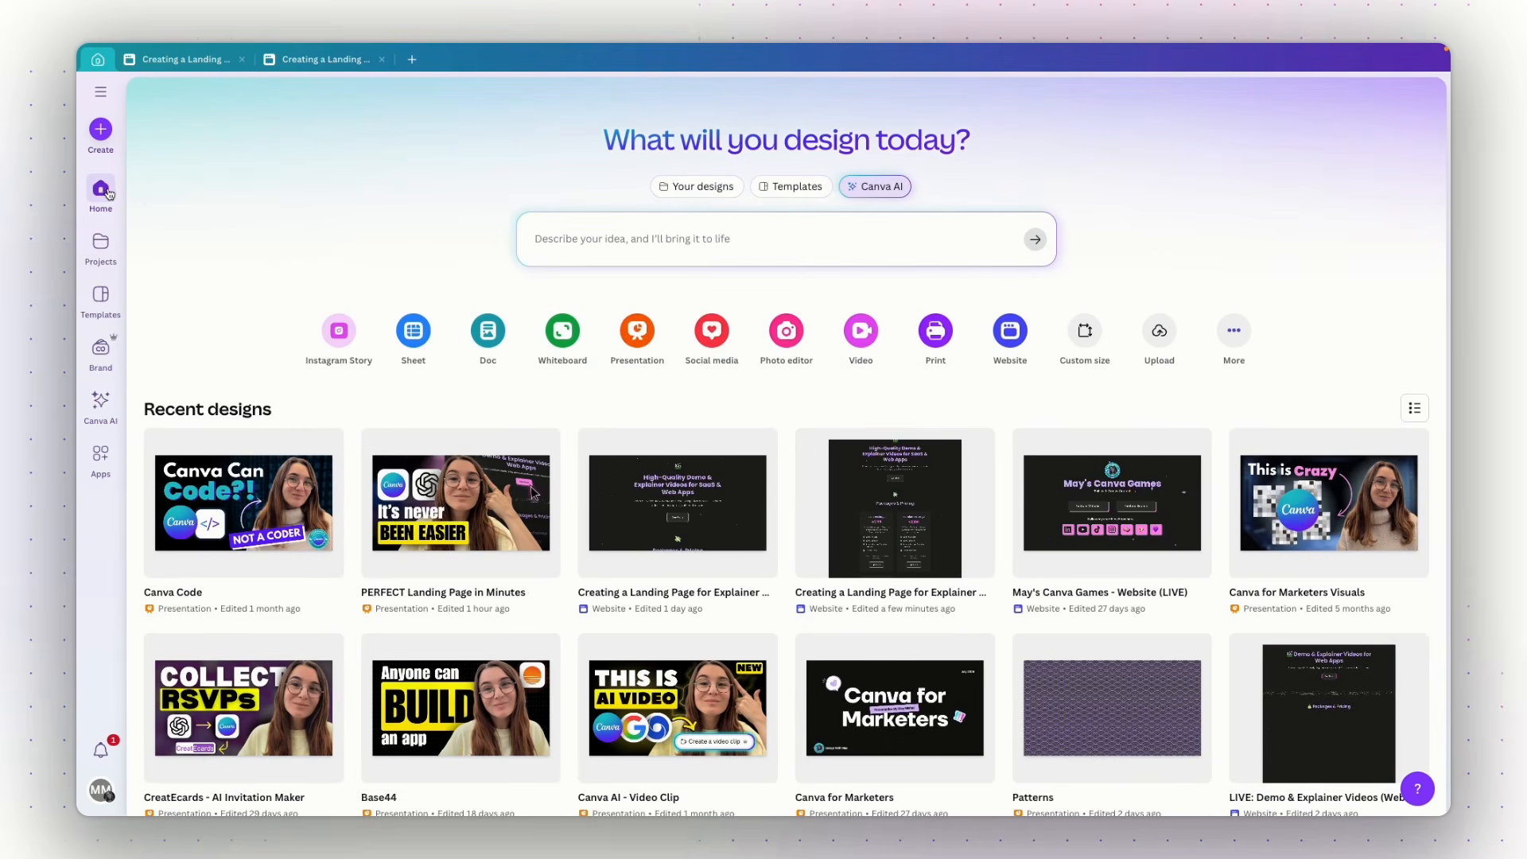
click(883, 193)
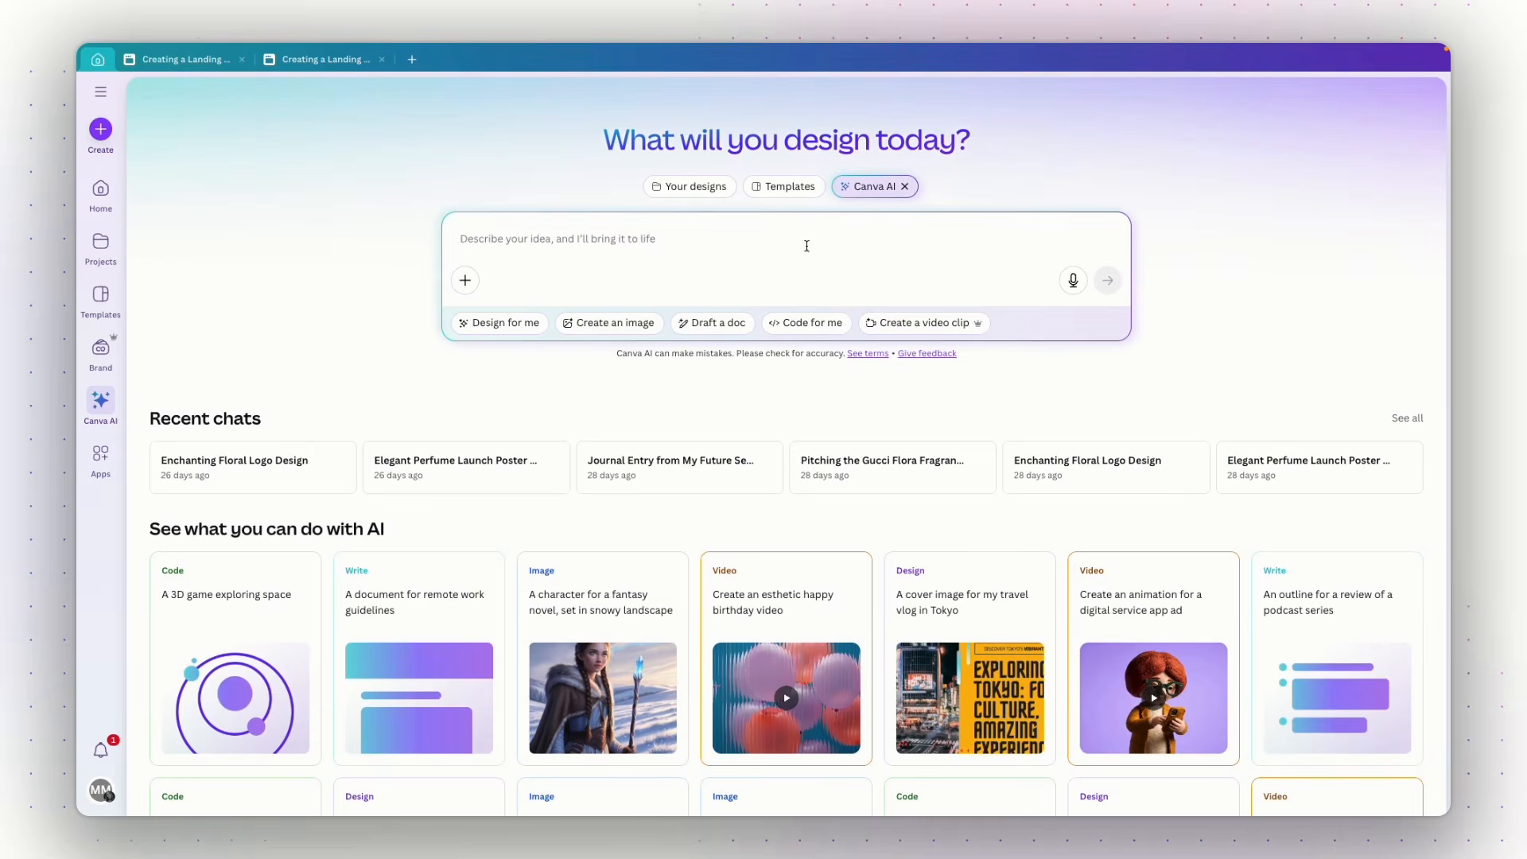
click(807, 322)
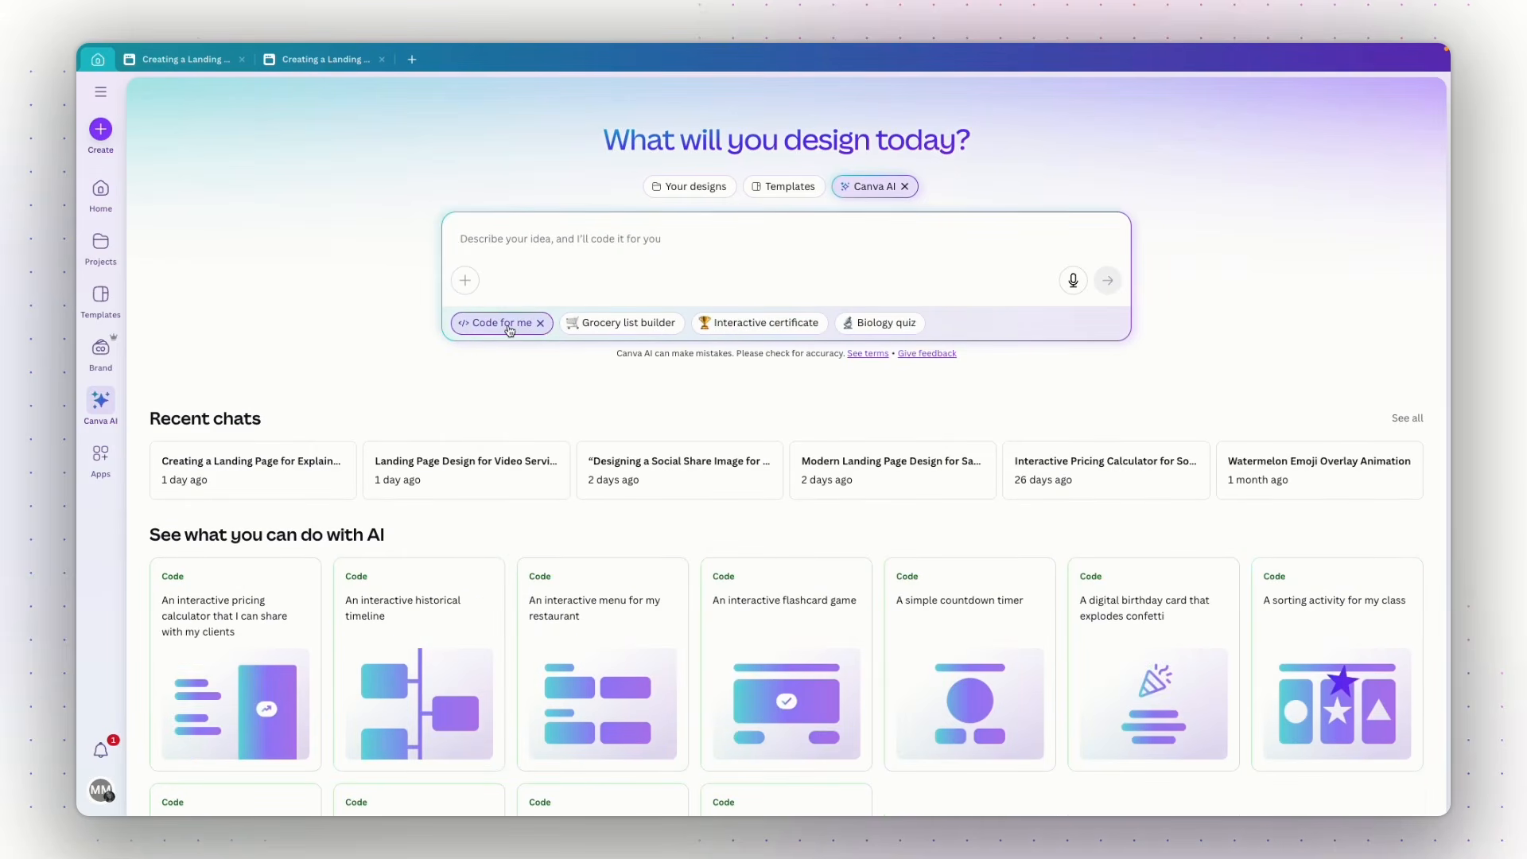
click(100, 93)
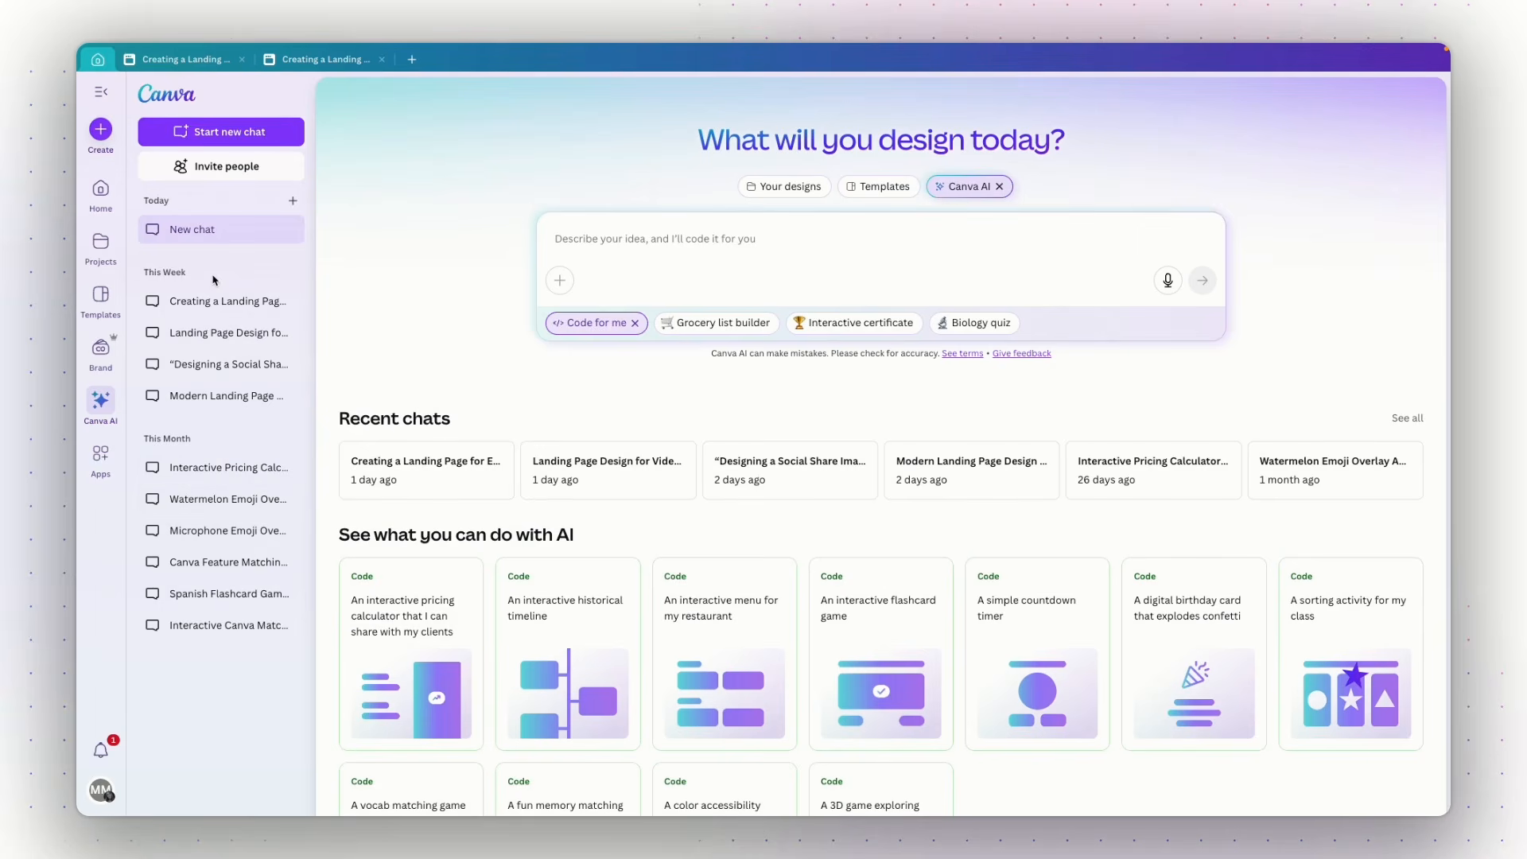
click(209, 302)
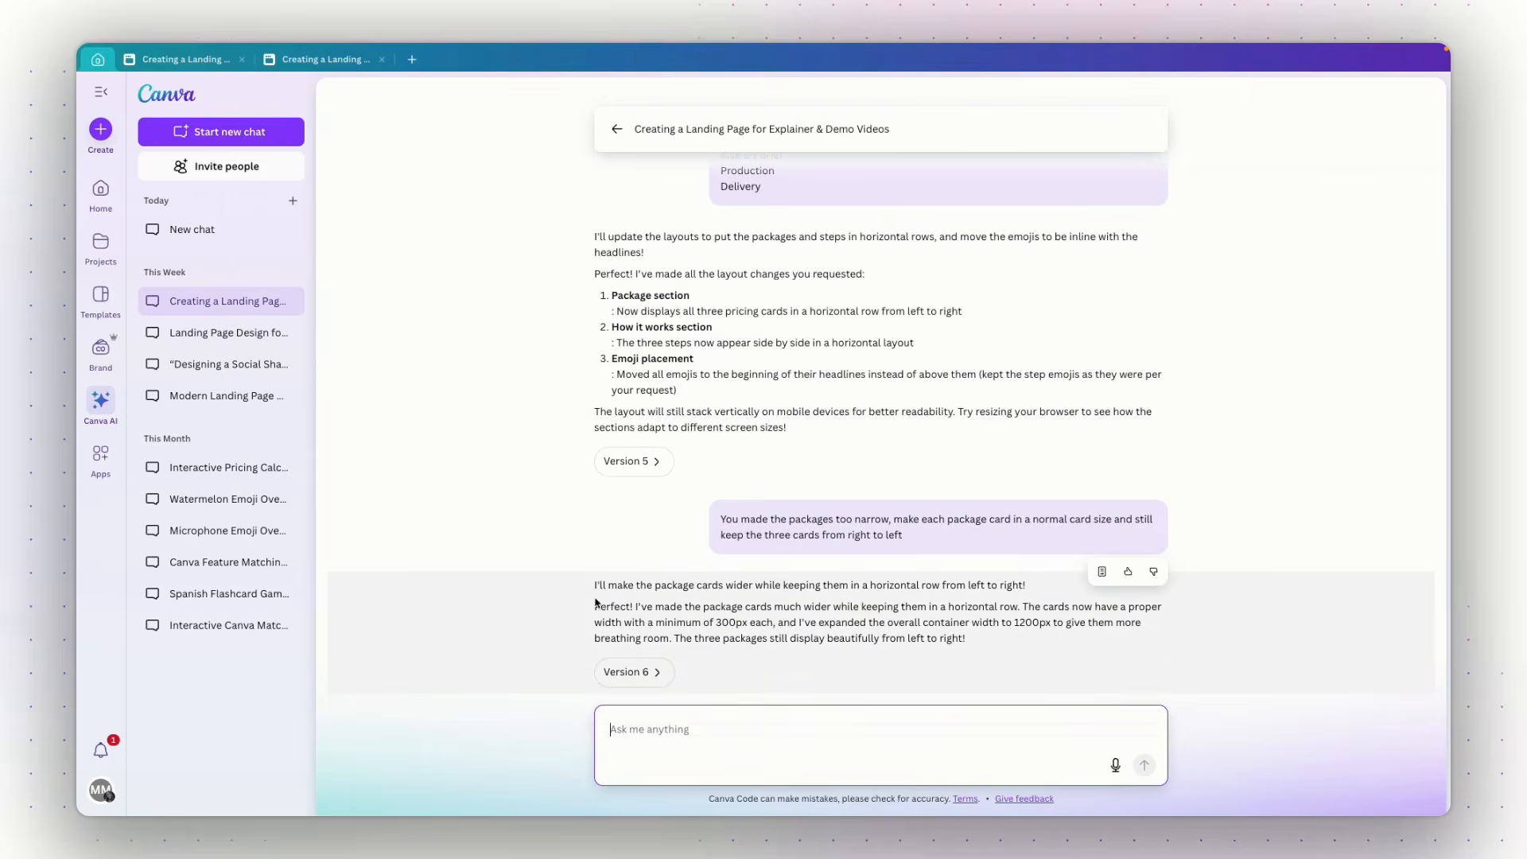
click(632, 673)
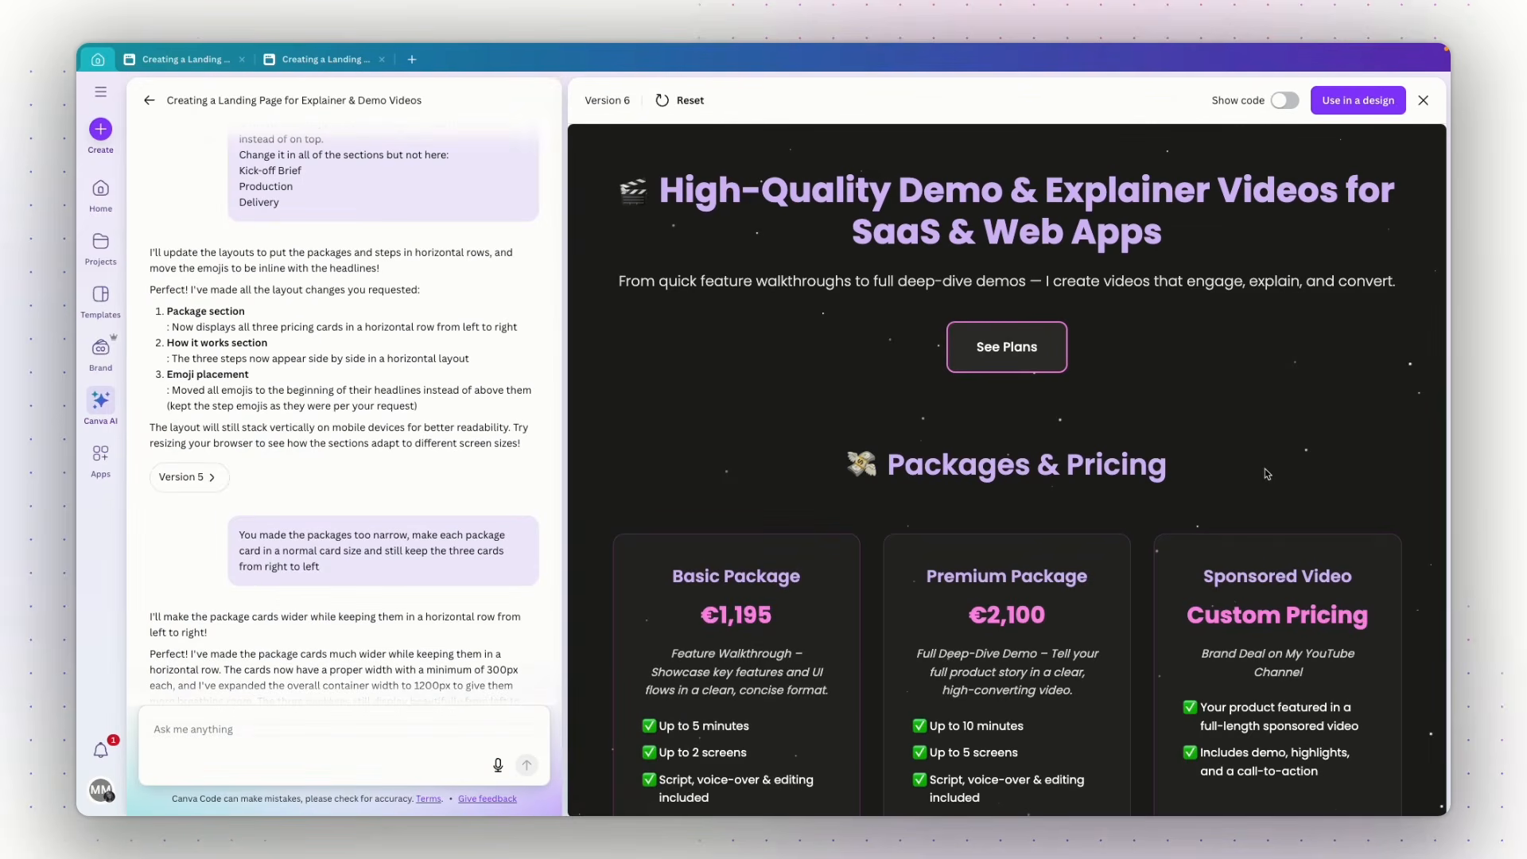
Step: Use Version 6 in a new website design and select the embedded landing page there
click(1339, 113)
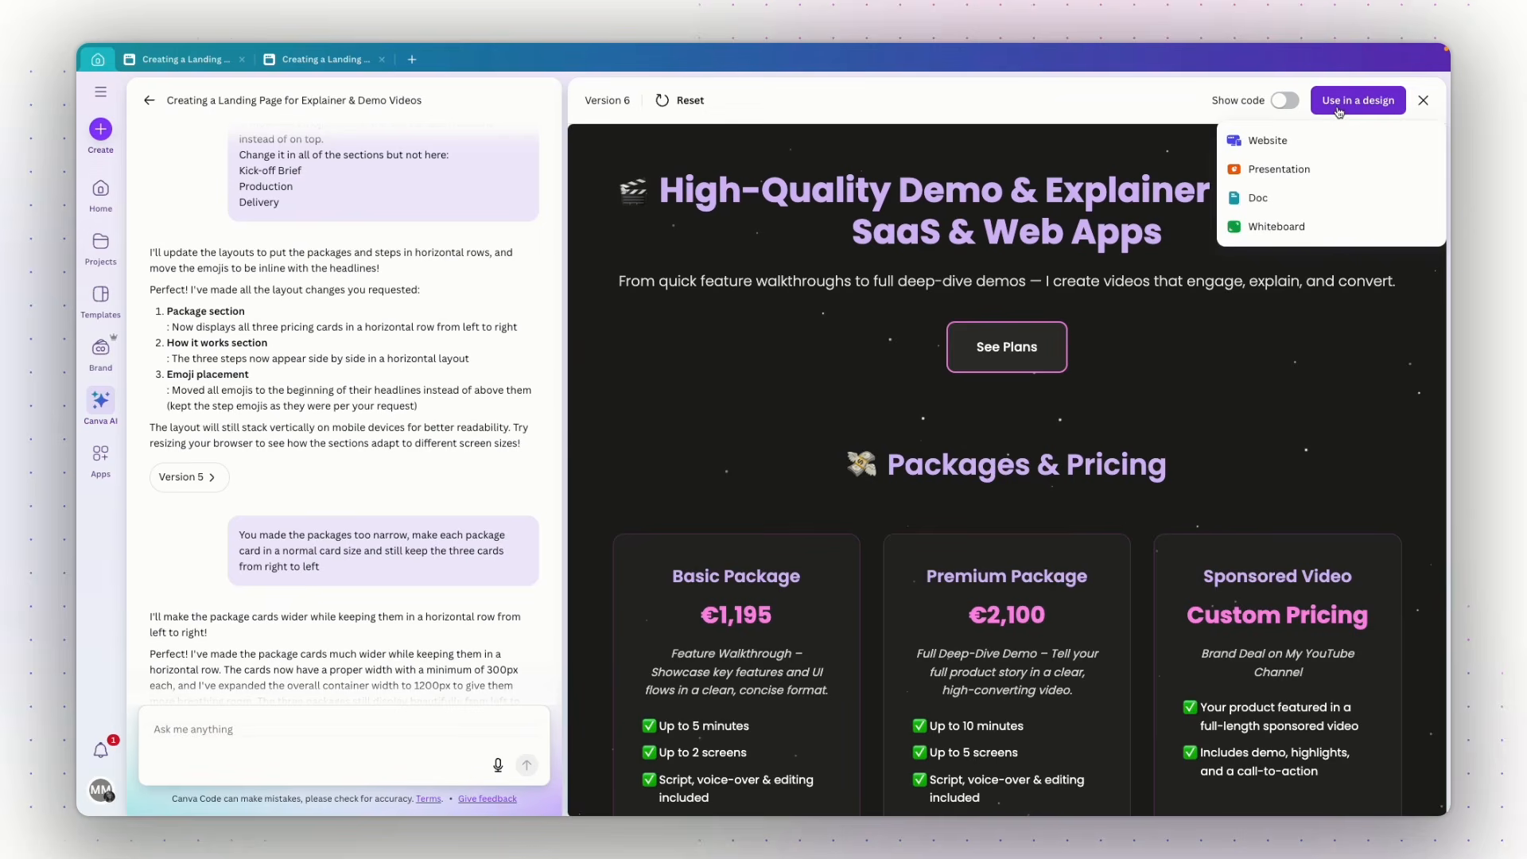
click(1281, 139)
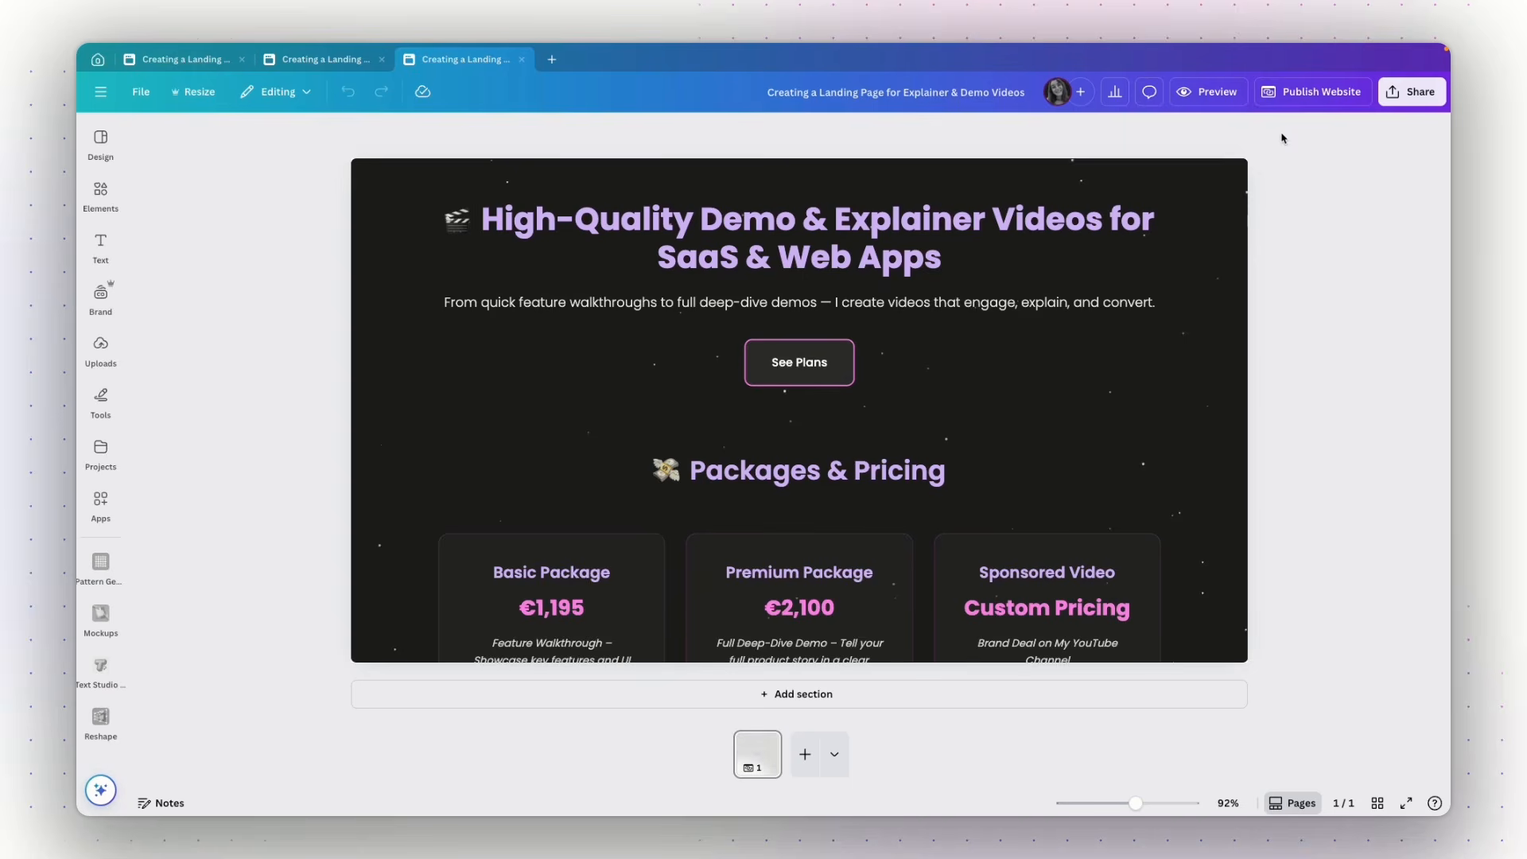
click(1069, 356)
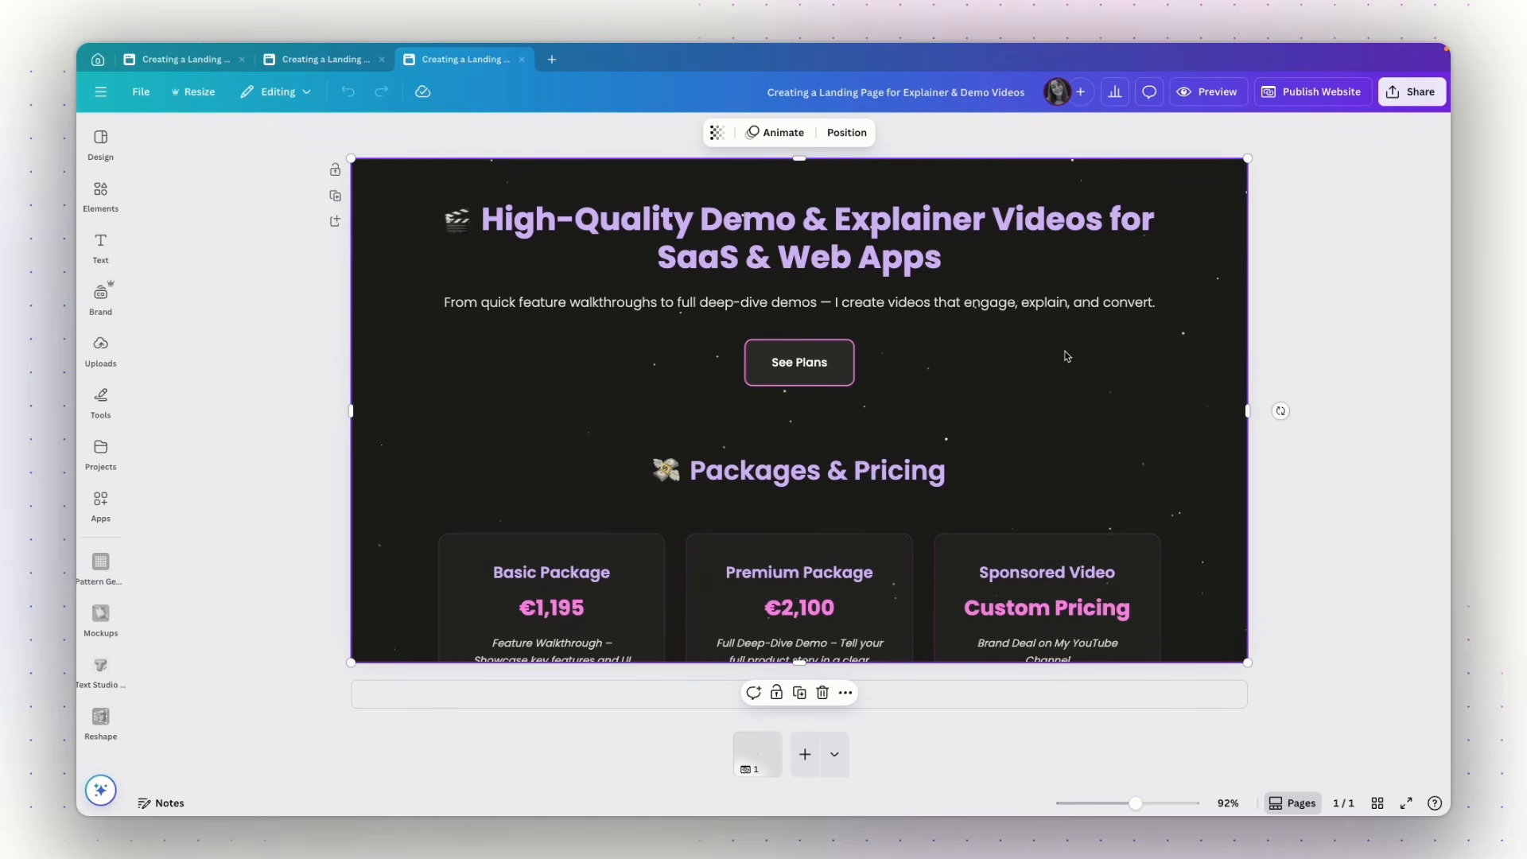
Step: In the first website design, delete the old embedded landing page and paste the Version 6 embed in its place
click(184, 65)
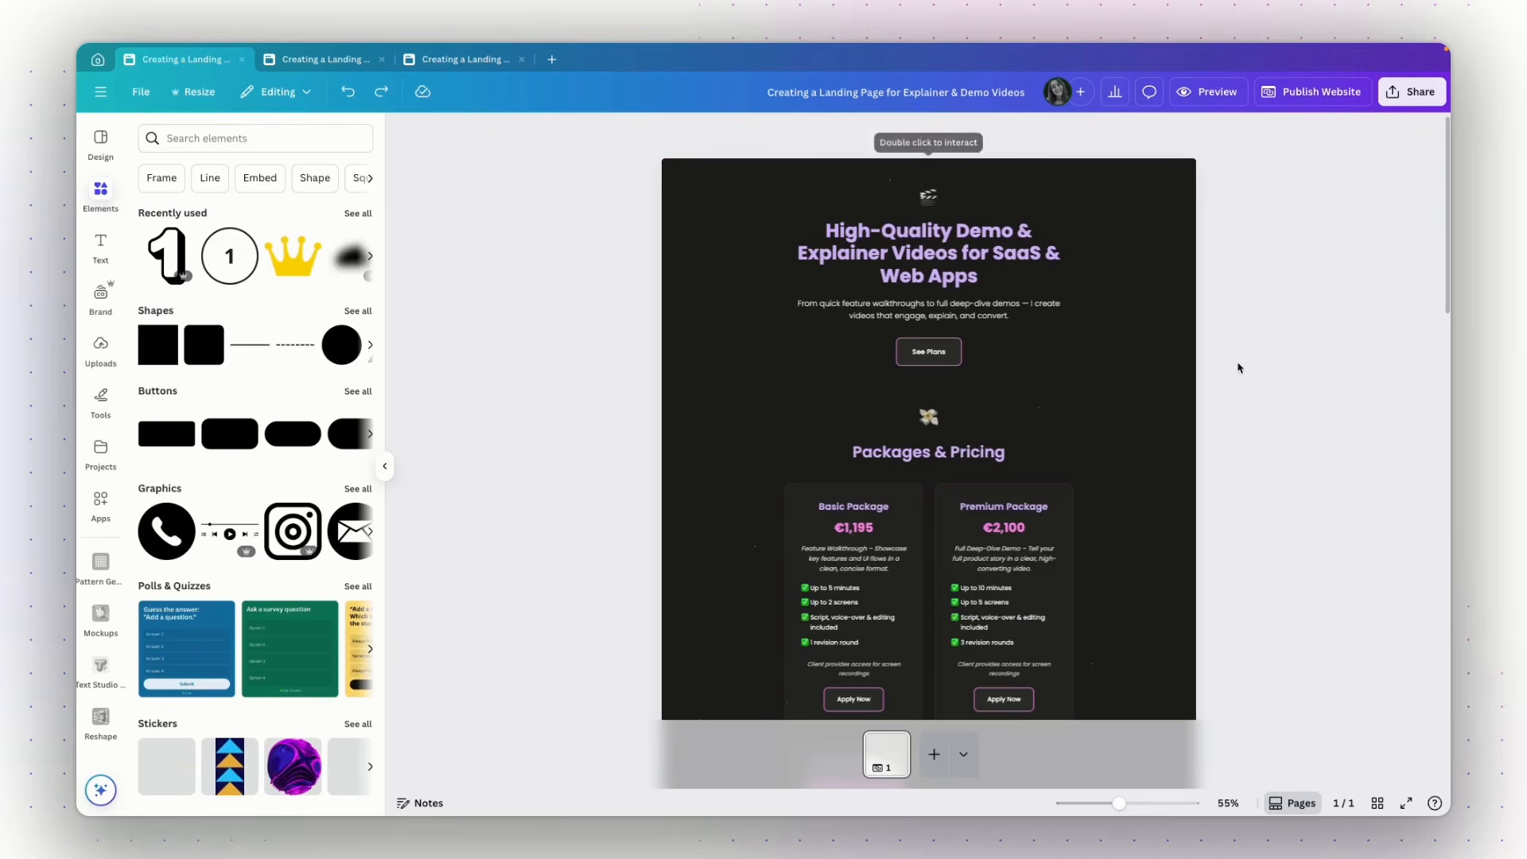
scroll(1265, 368, down, 12)
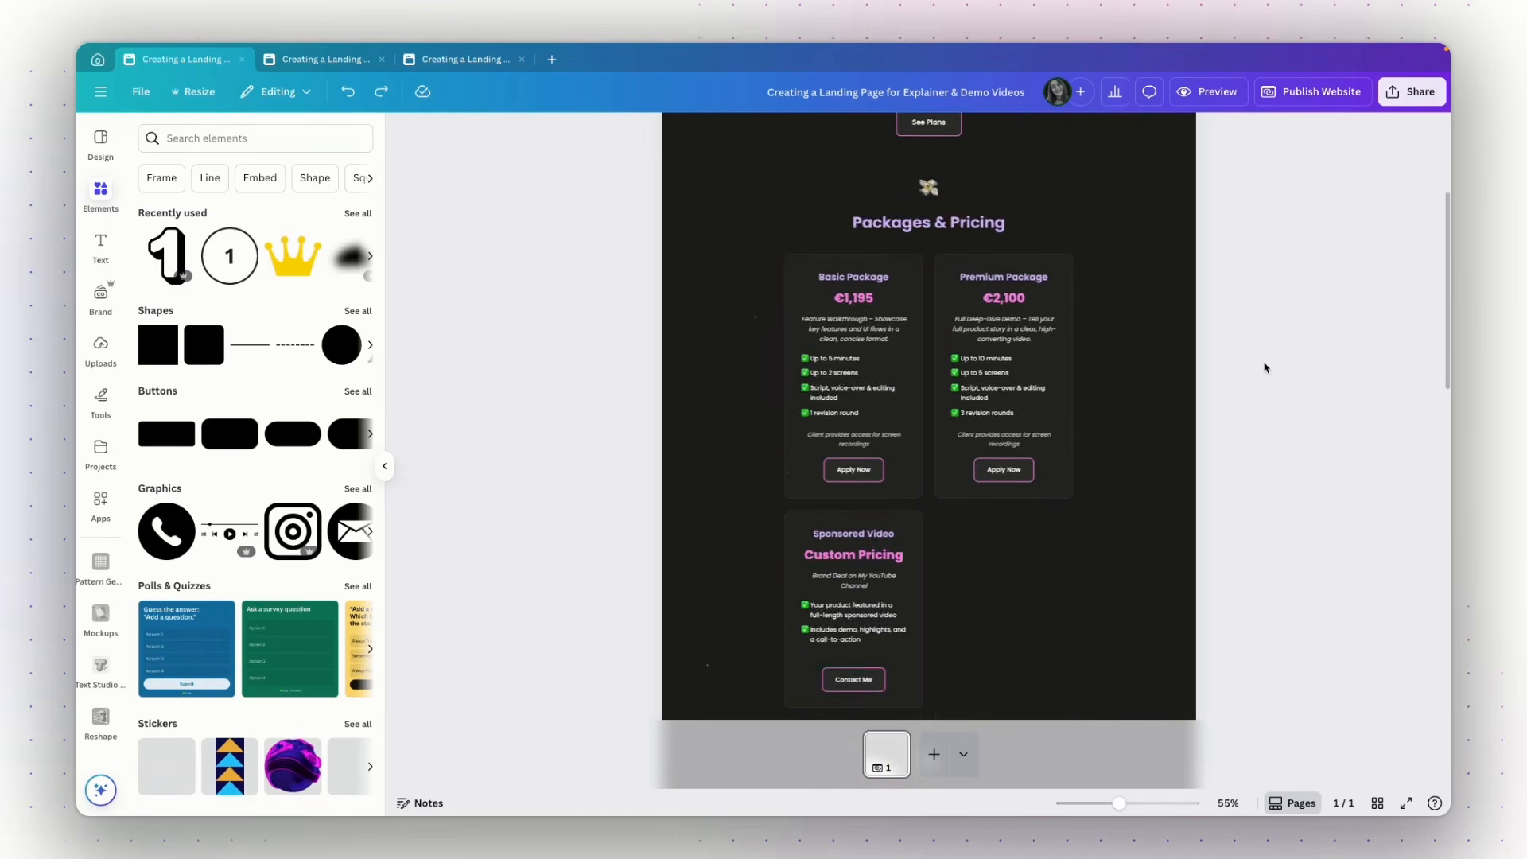
scroll(1264, 368, up, 10)
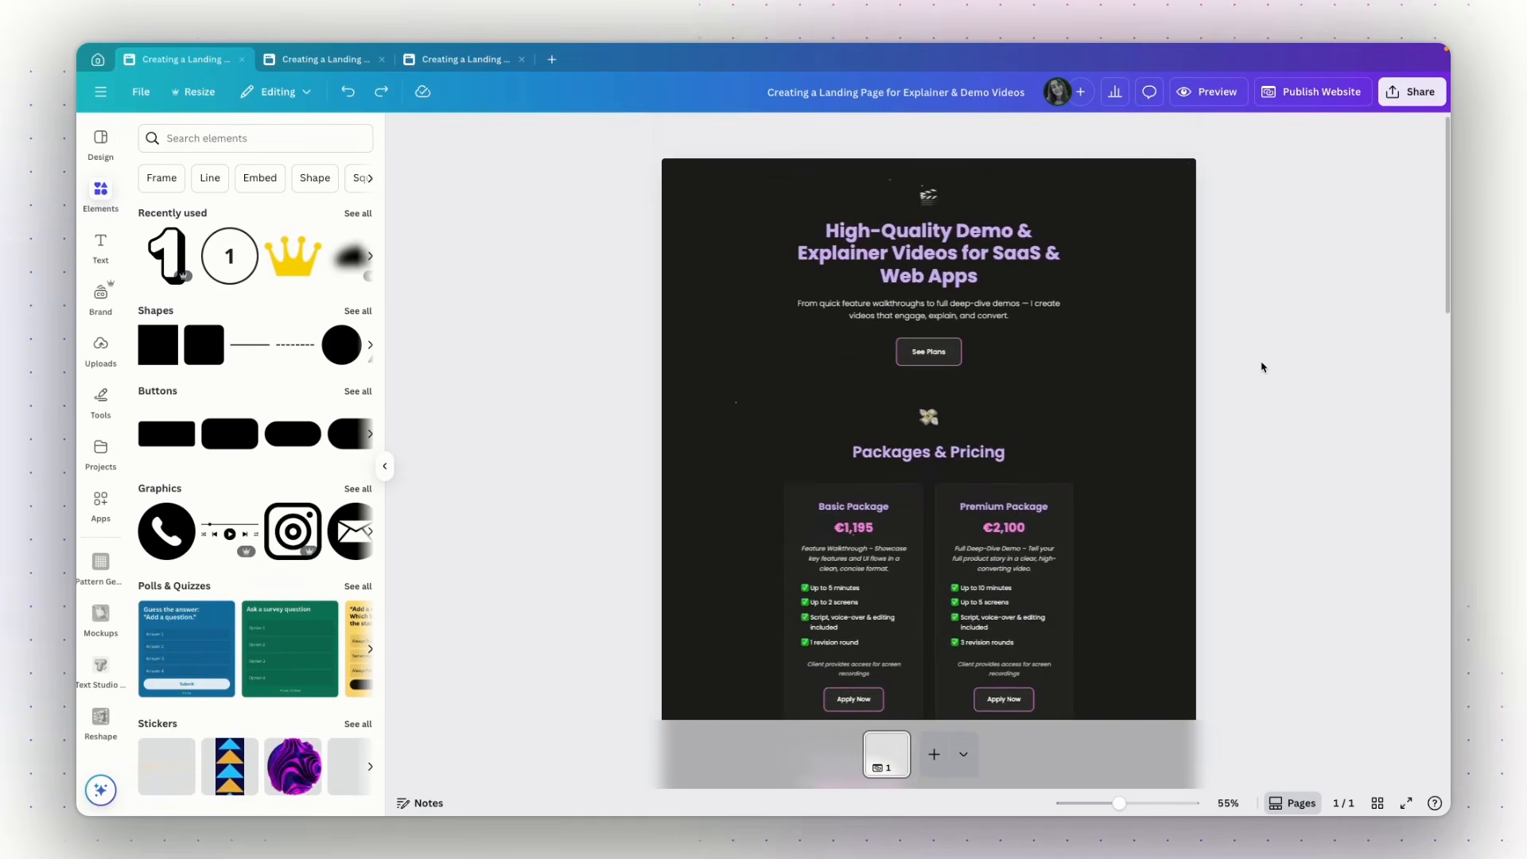
click(1119, 362)
key(Delete)
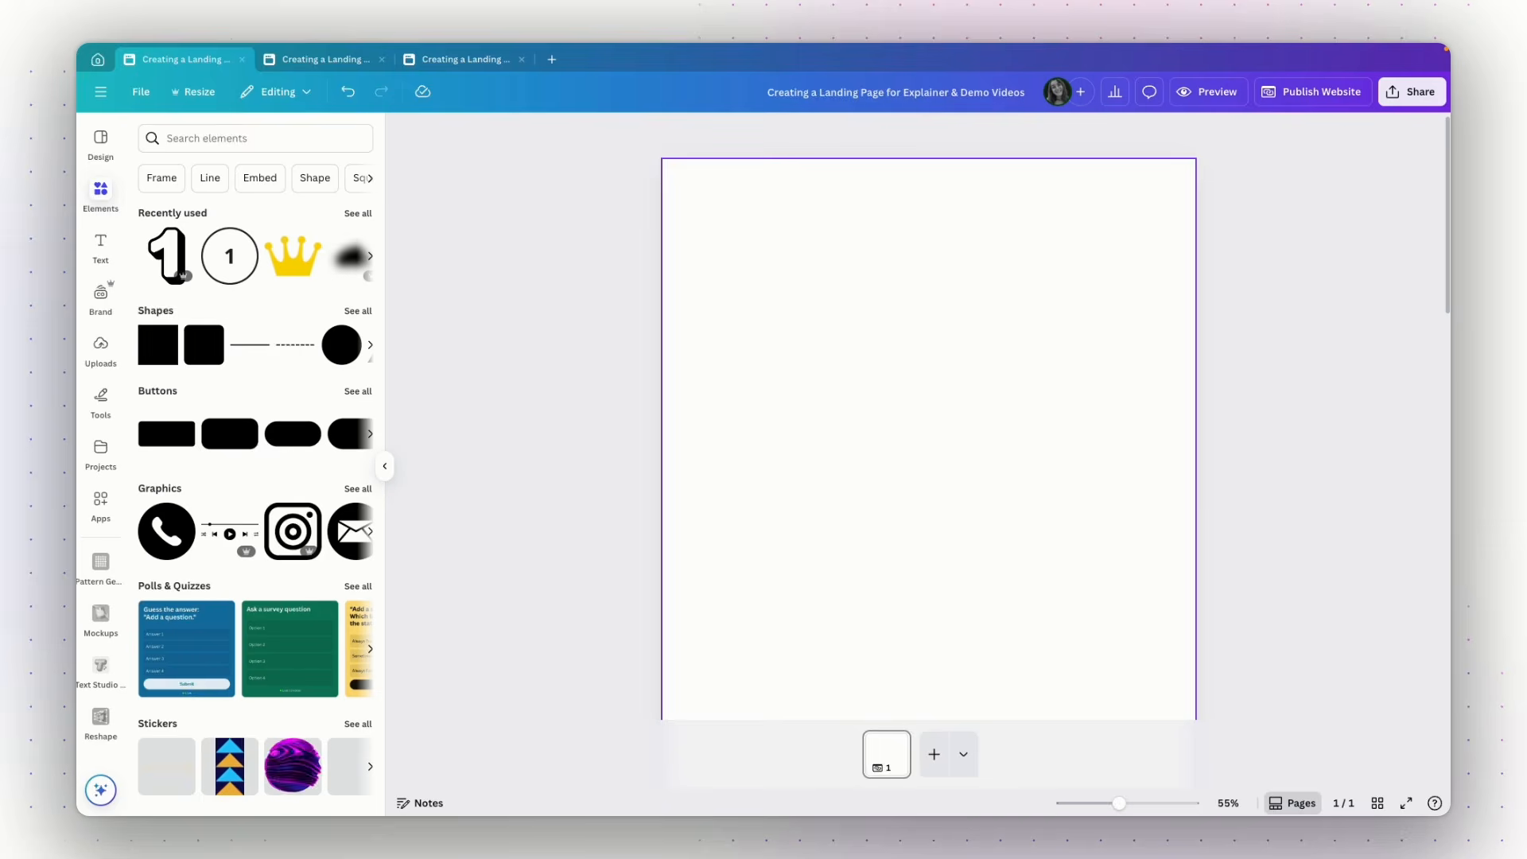
key(super+v)
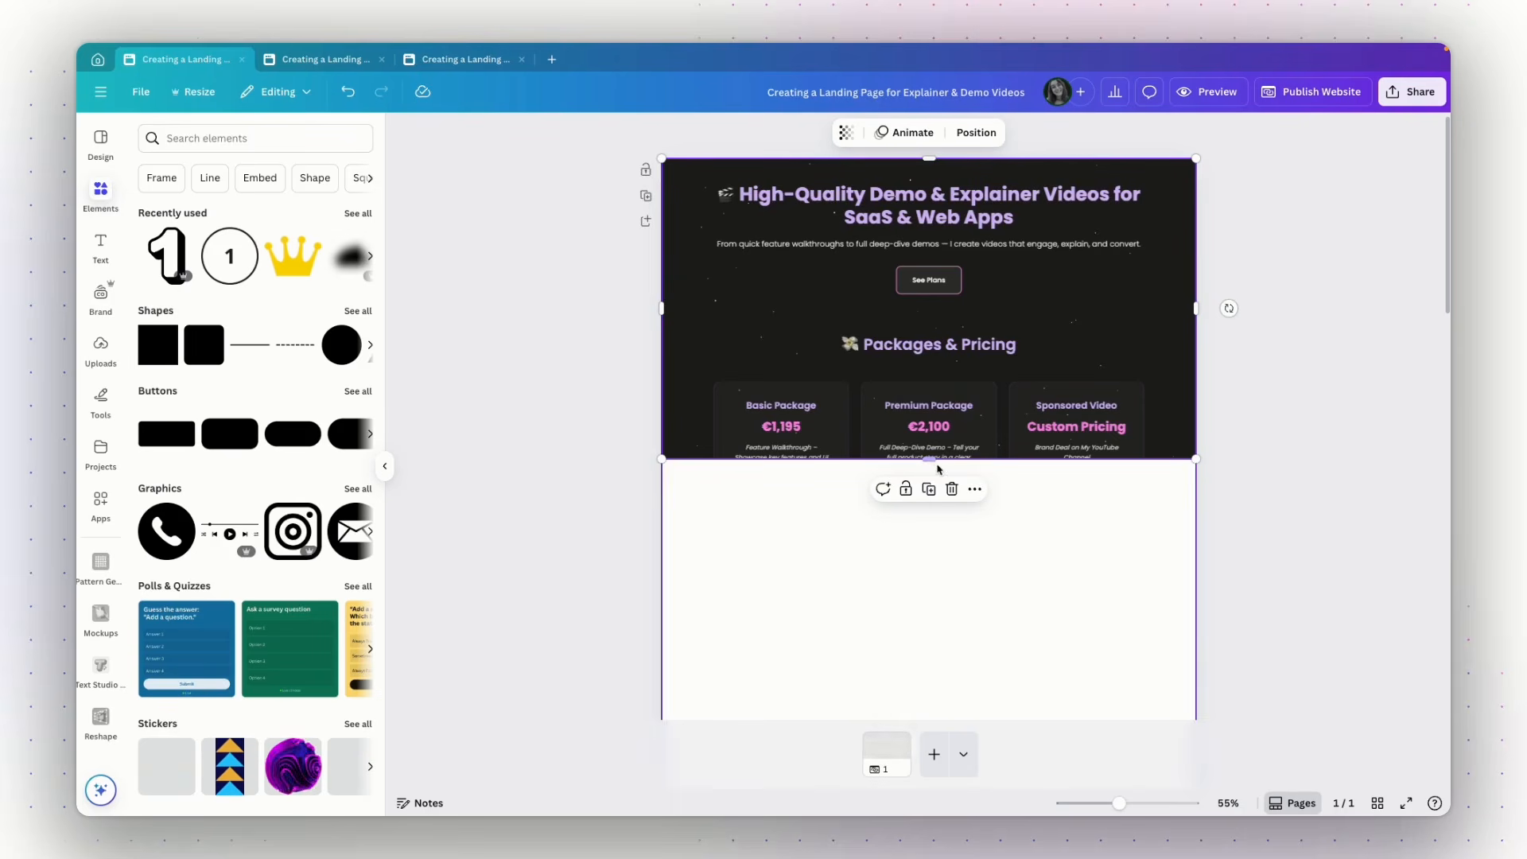
Step: Stretch the embedded landing page downward until all its sections through the closing call to action fit inside the embed
drag(929, 460, 929, 720)
scroll(940, 588, down, 3)
scroll(940, 589, down, 1)
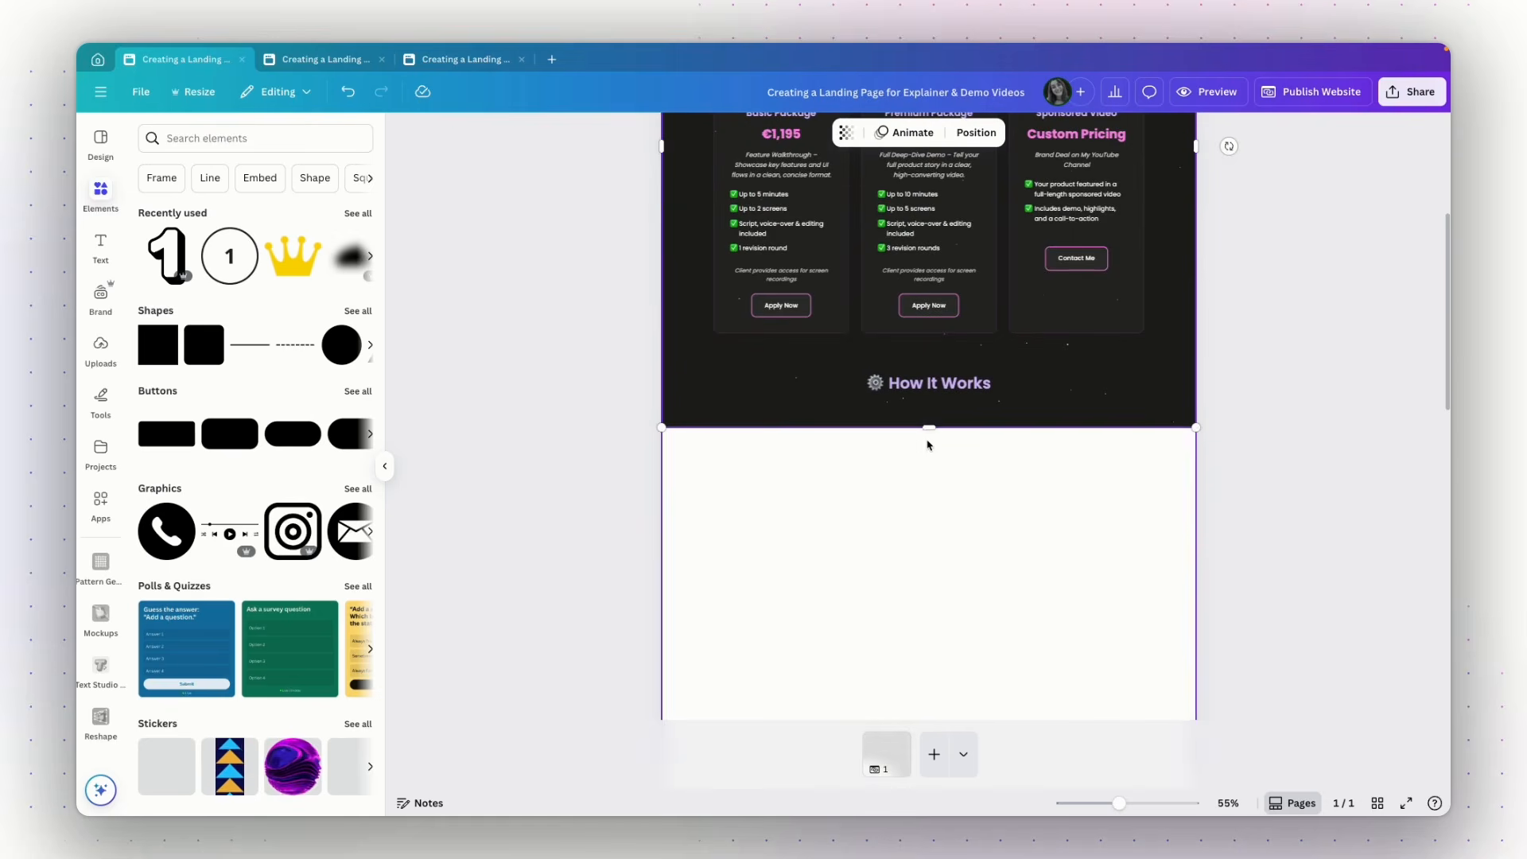
drag(928, 429, 947, 763)
scroll(946, 614, down, 4)
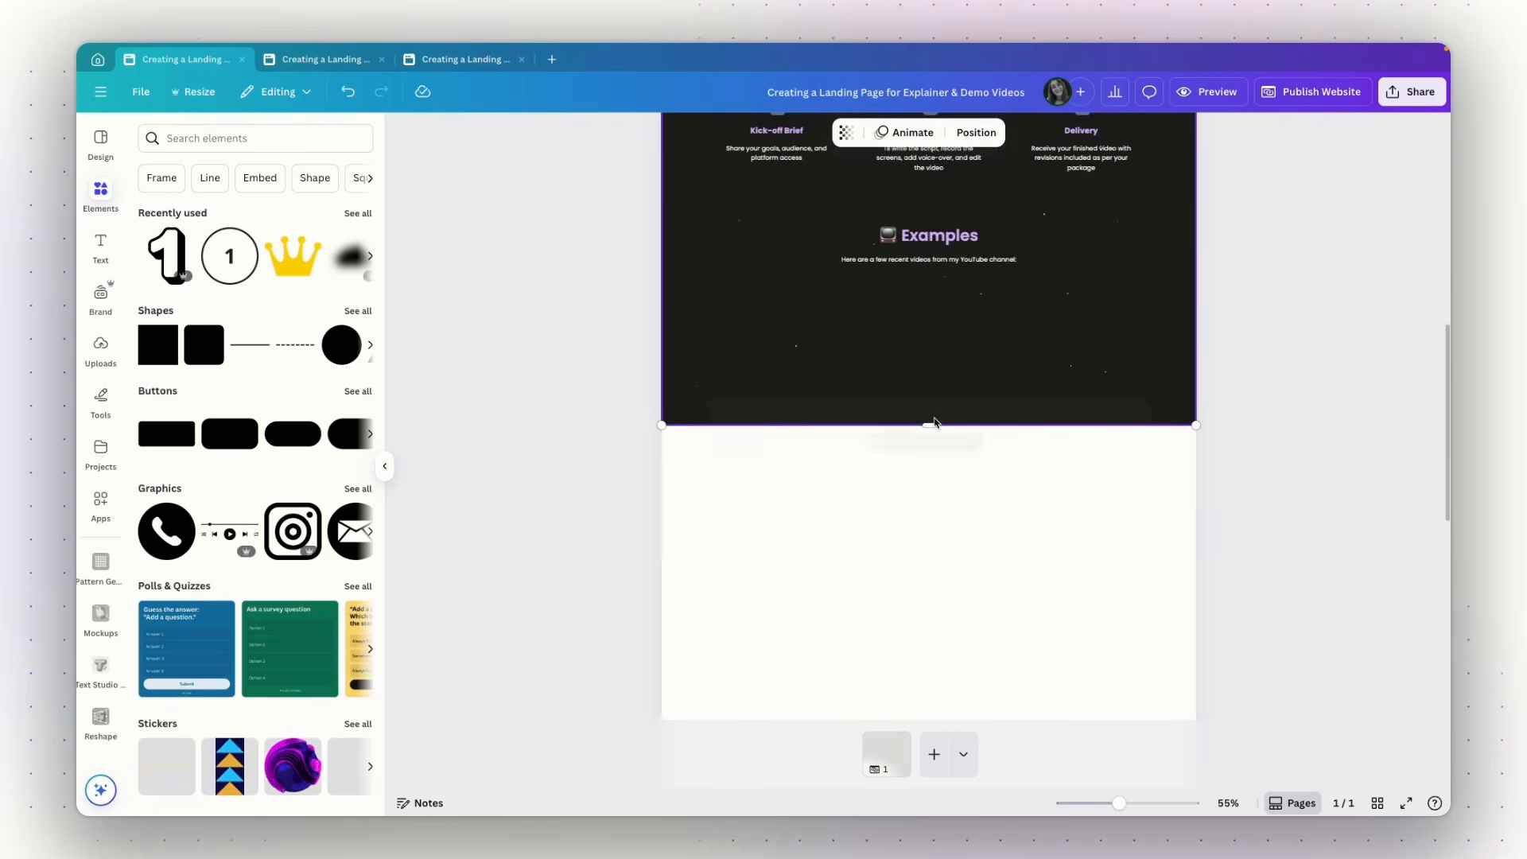
click(1273, 525)
Step: Shorten the website page so its lower edge meets the end of the embedded landing page
scroll(1273, 524, down, 4)
scroll(1273, 525, down, 2)
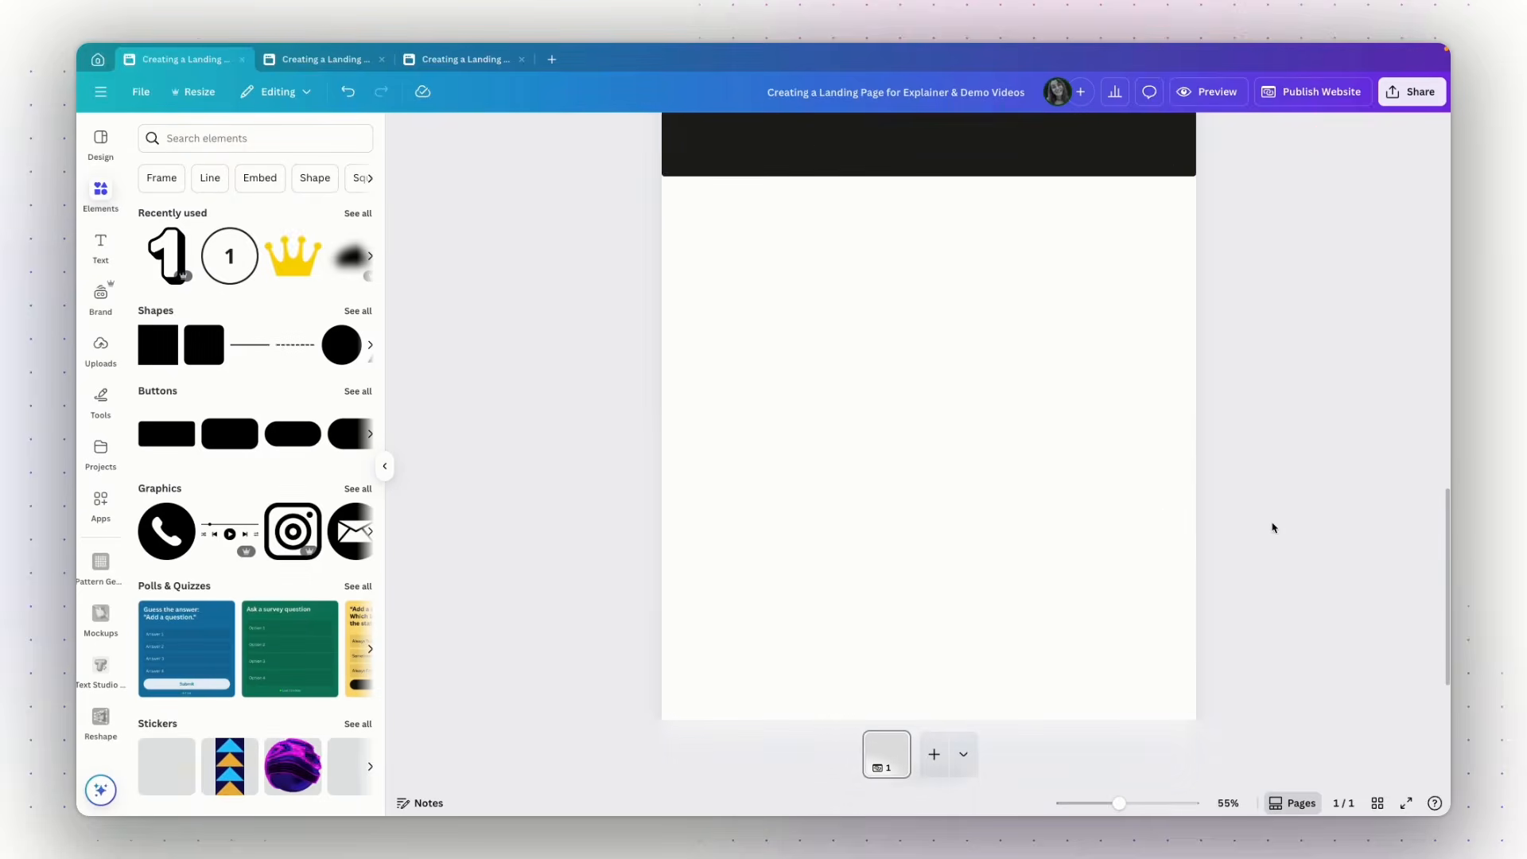
click(978, 476)
scroll(979, 476, down, 1)
drag(935, 665, 921, 368)
click(1261, 425)
scroll(1261, 426, up, 6)
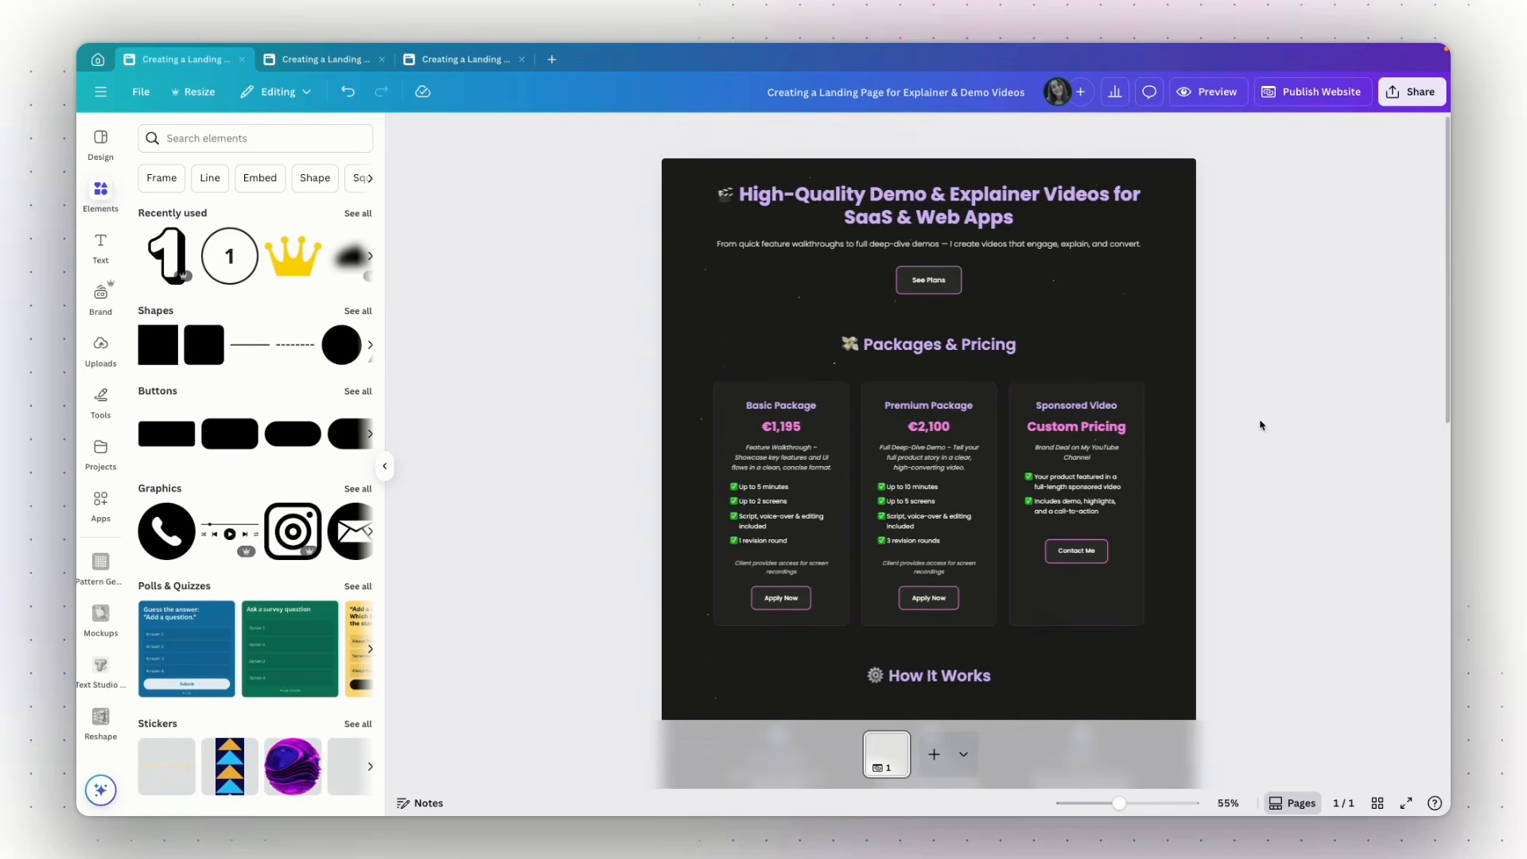
Step: Add the recently used white number 1 graphic, shrink it and place it over the number emoji above Kick-off Brief
scroll(1264, 474, down, 2)
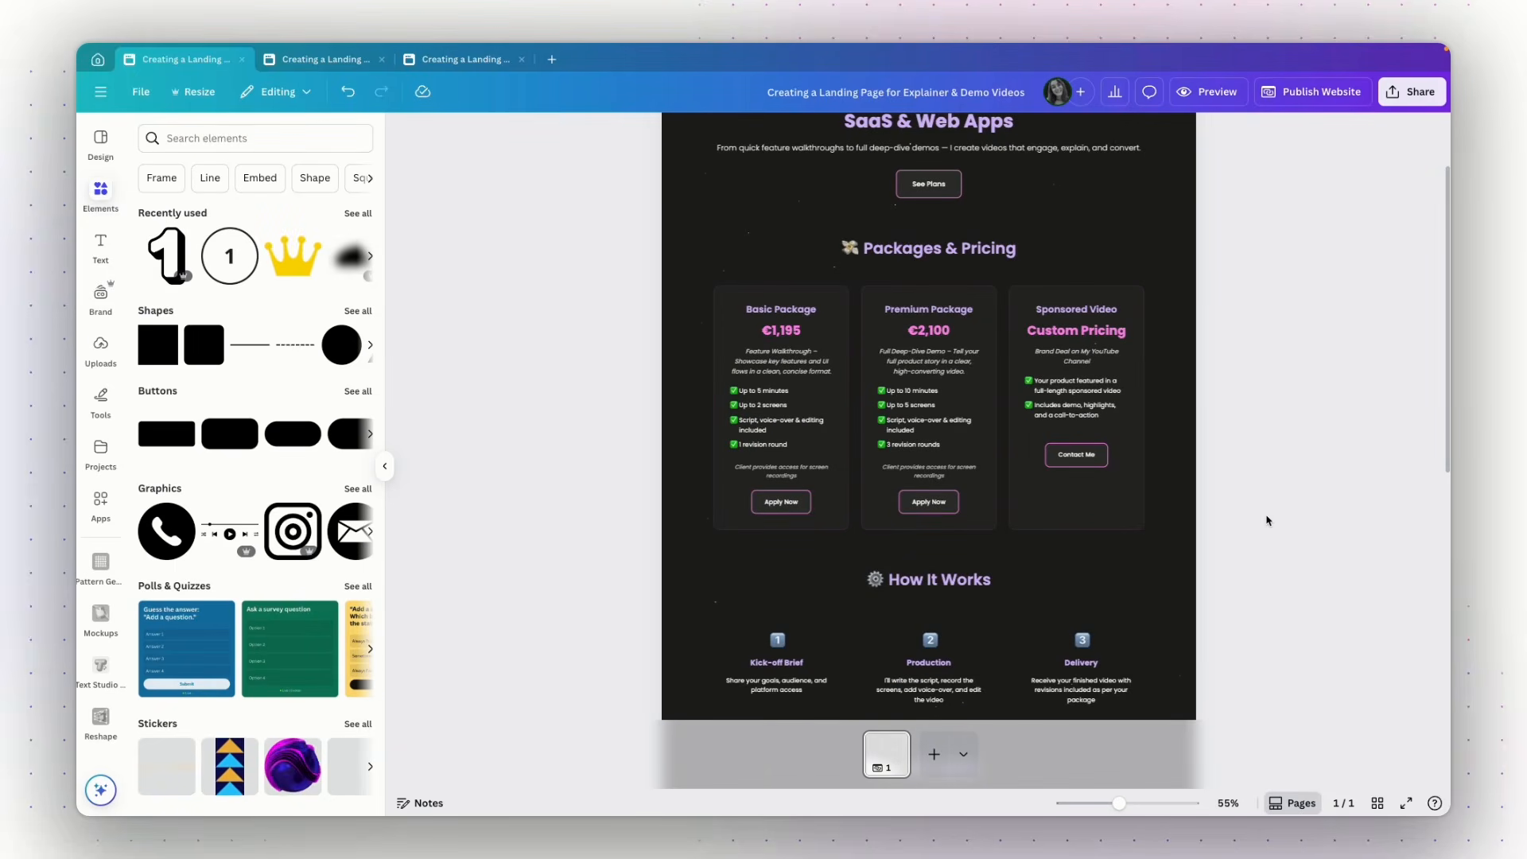
scroll(1267, 521, down, 4)
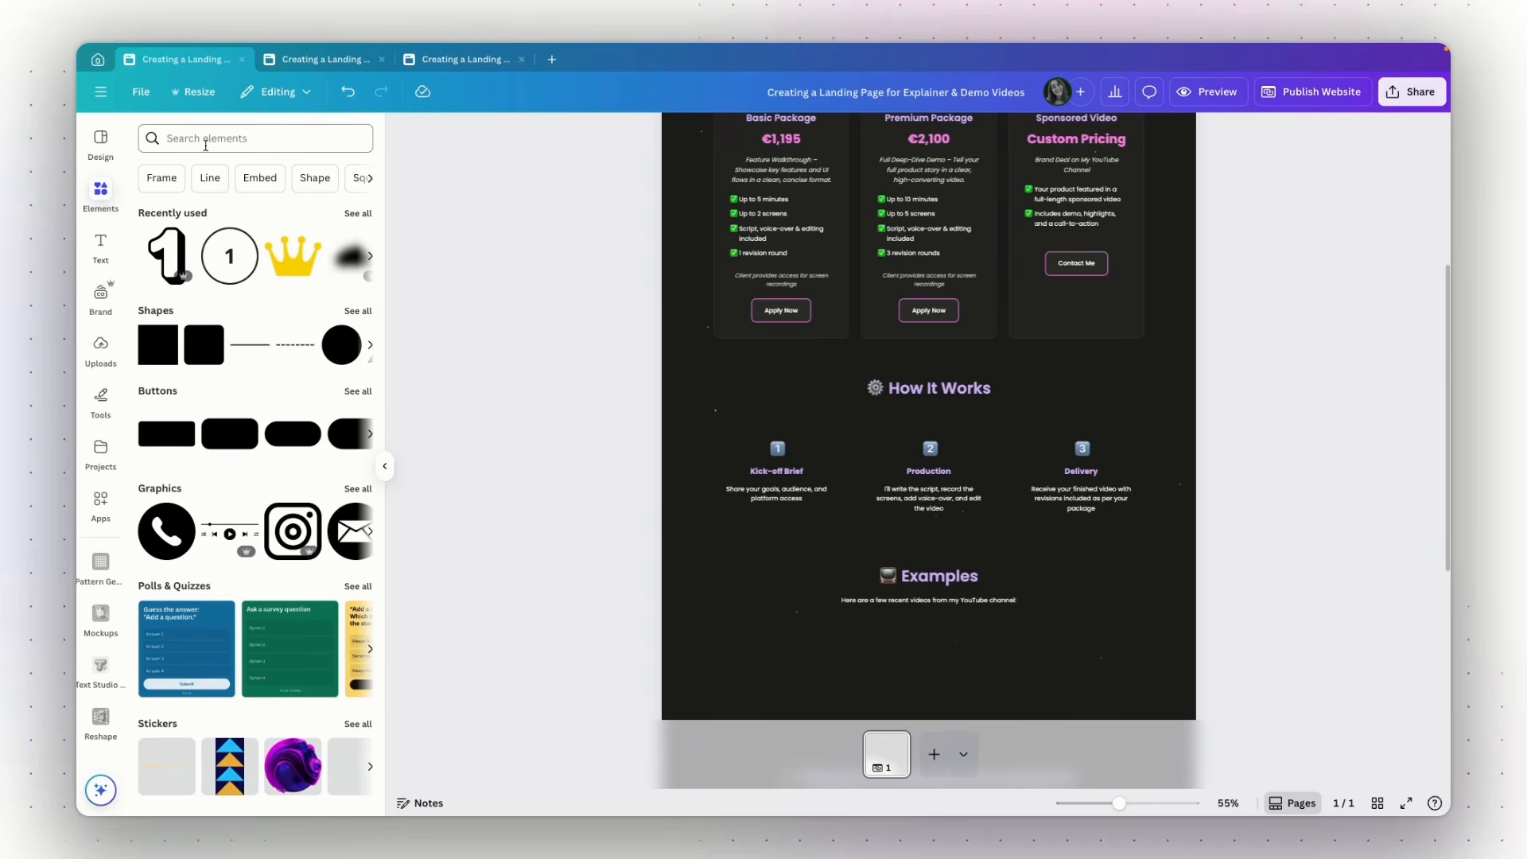
click(168, 255)
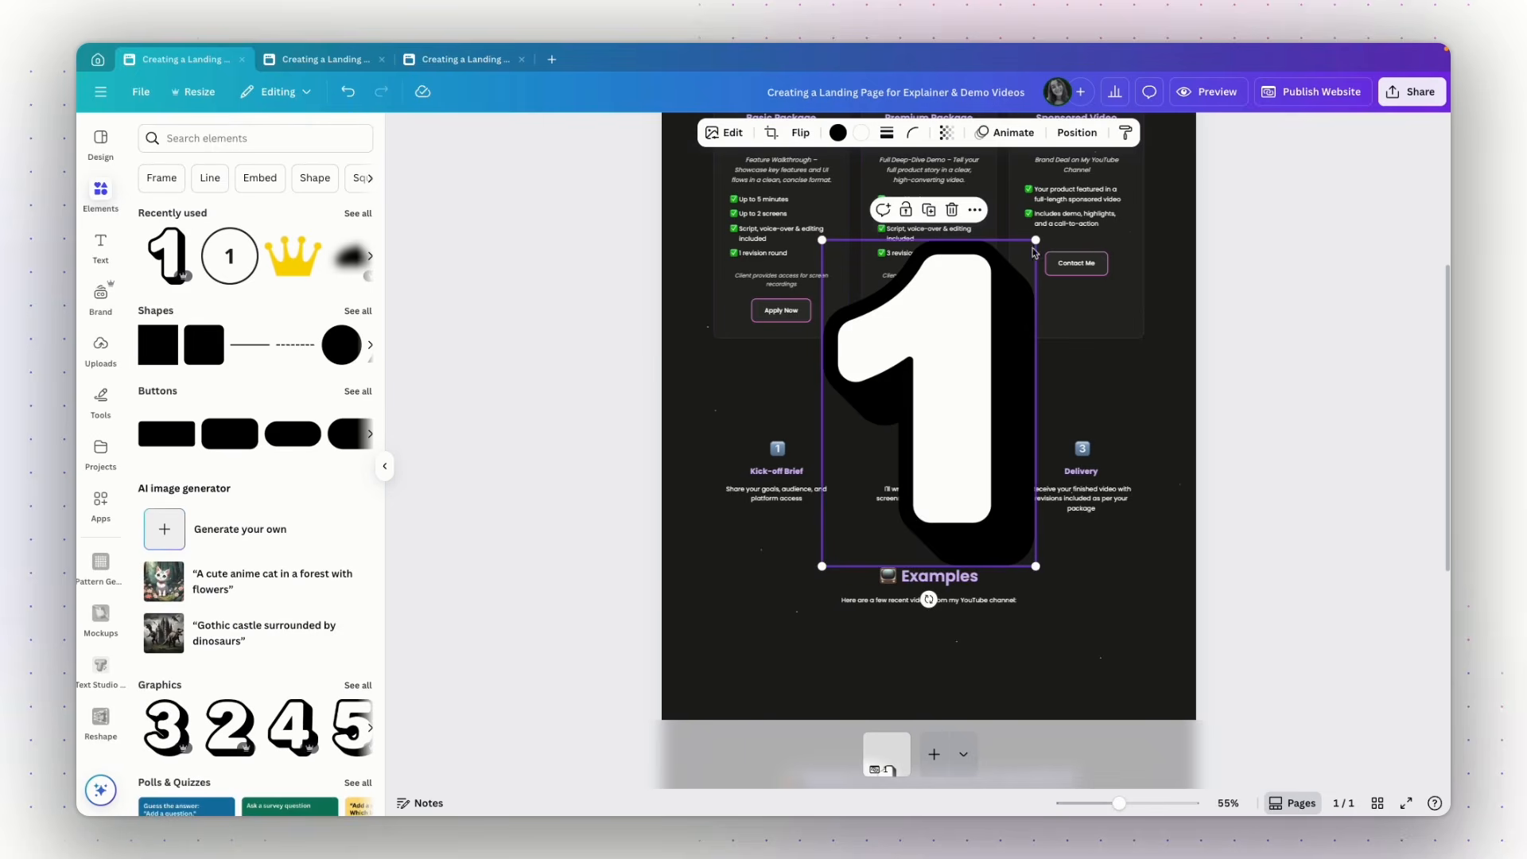
drag(1035, 241, 870, 469)
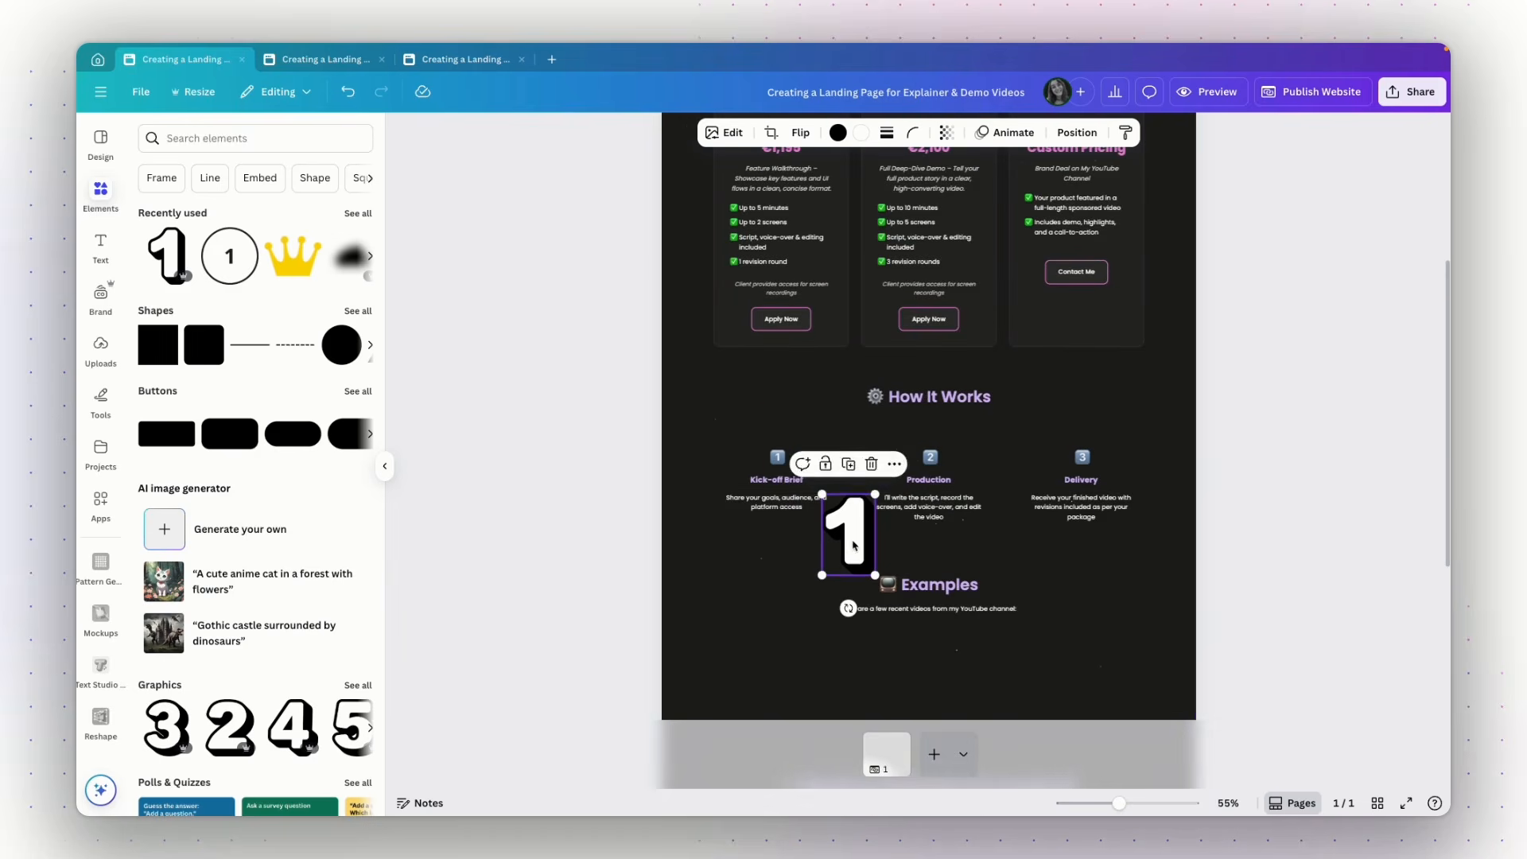
drag(850, 497, 774, 458)
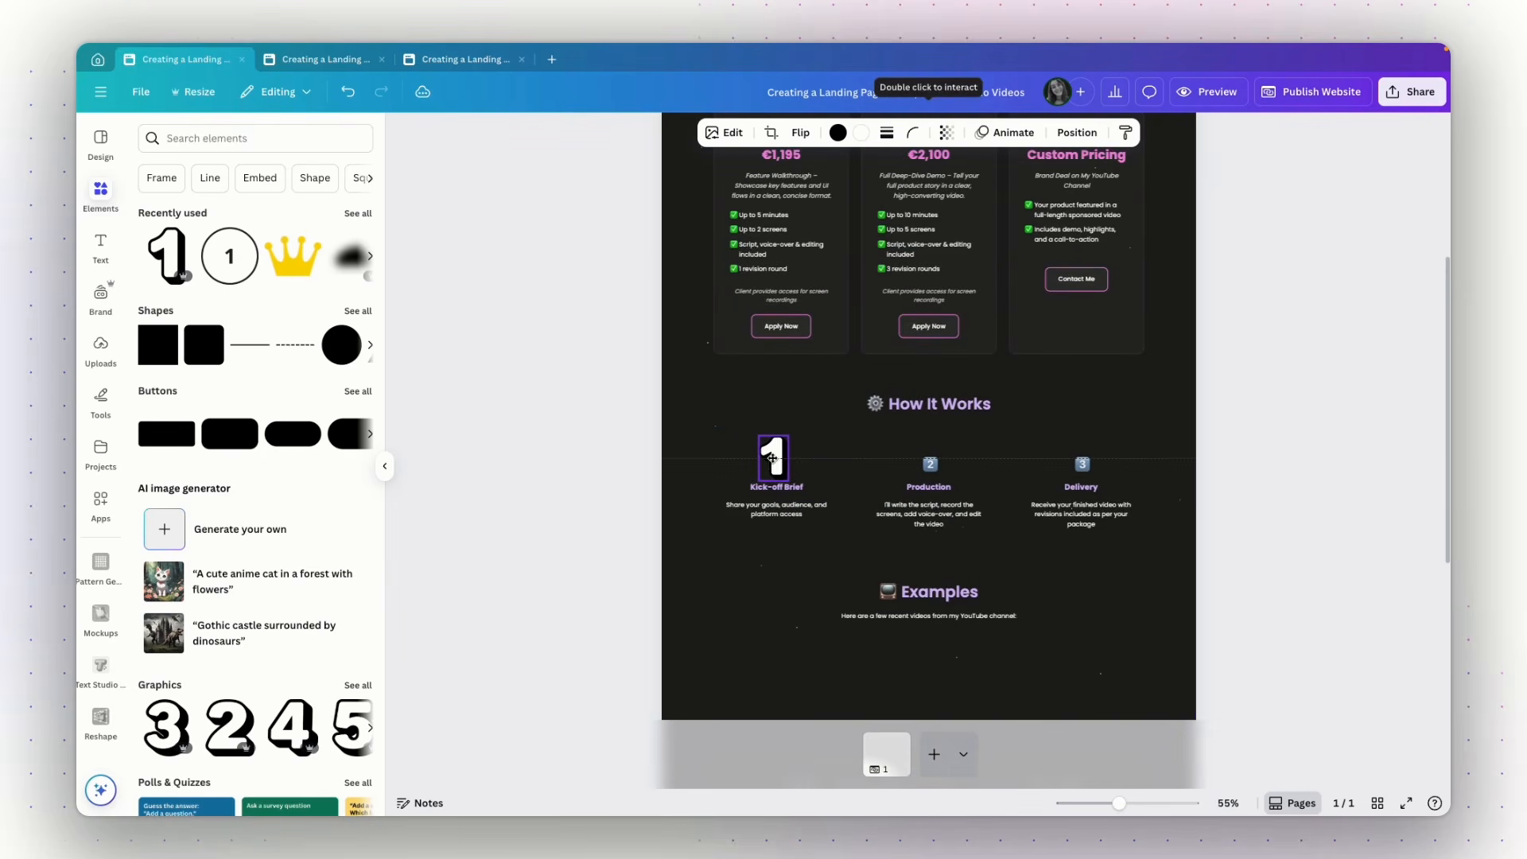
click(838, 480)
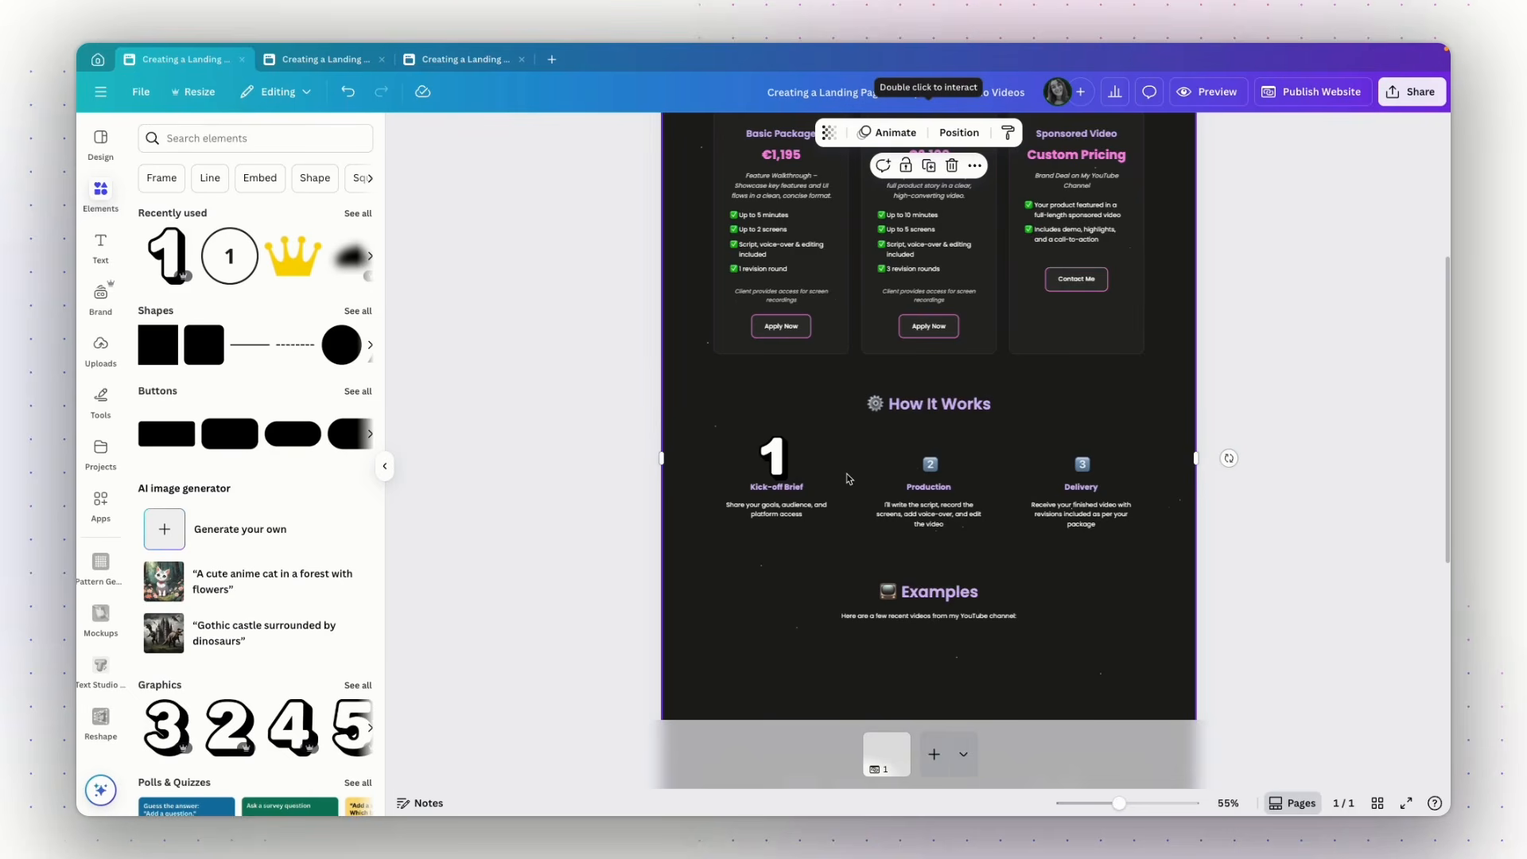
scroll(849, 478, up, 2)
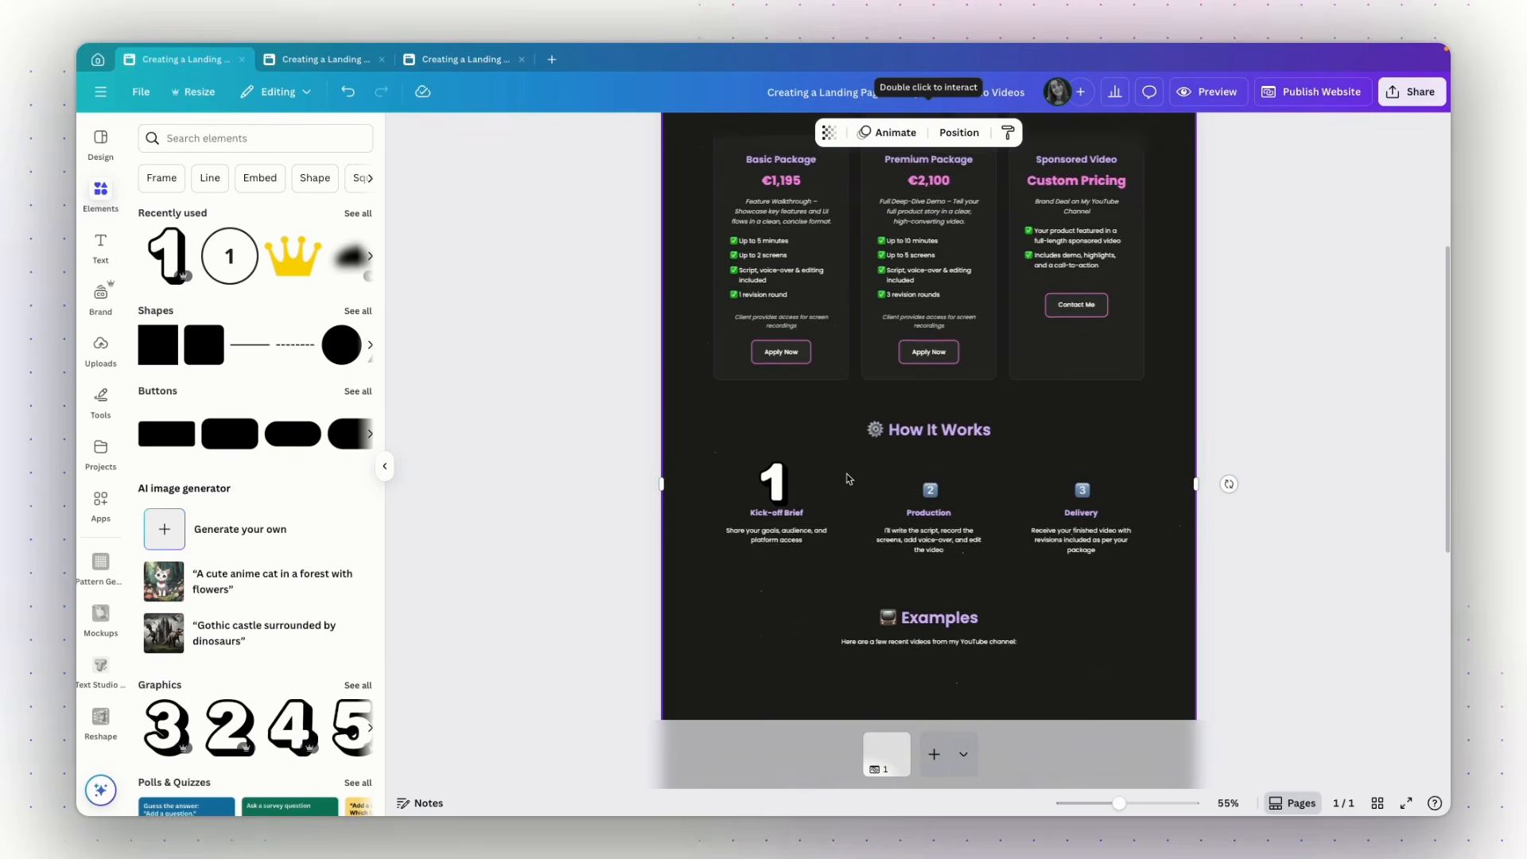
scroll(849, 478, down, 2)
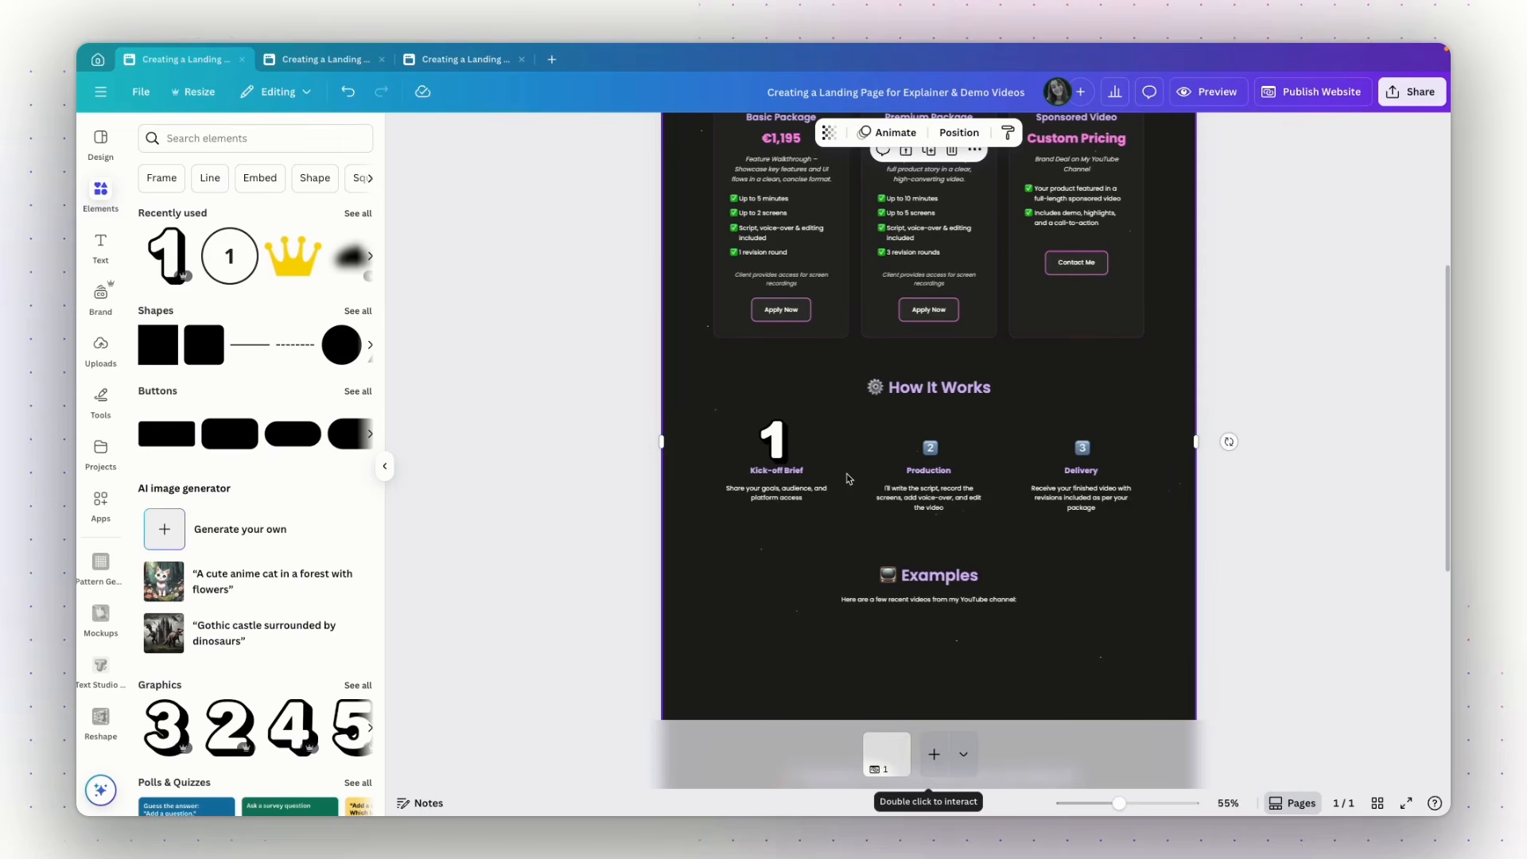
click(1270, 563)
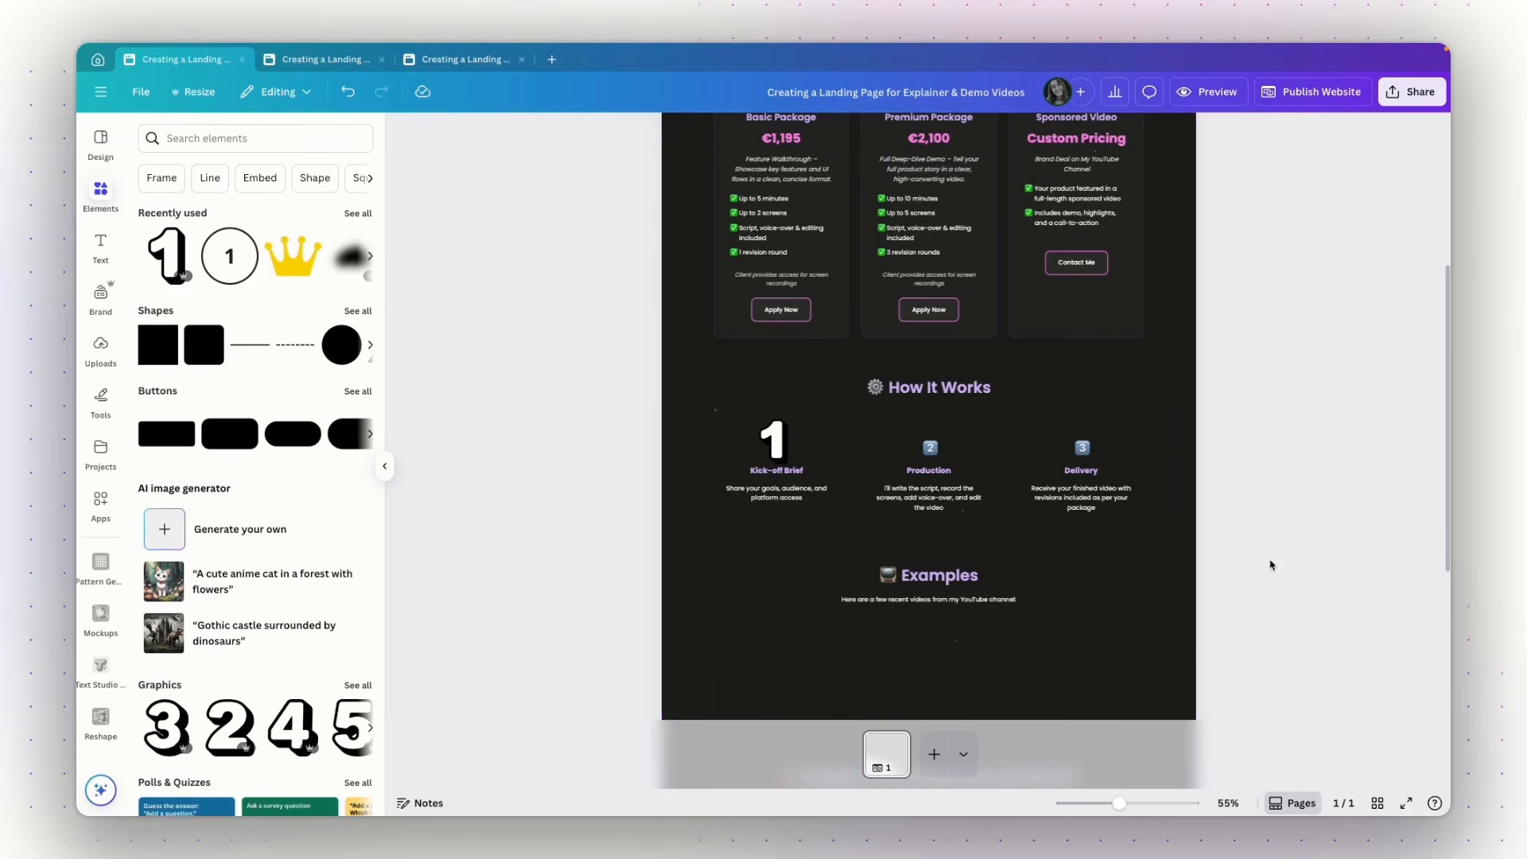
Step: Paste the wedding website YouTube video, scale it to about 510 px wide and place it at the left under Examples
scroll(1271, 565, down, 1)
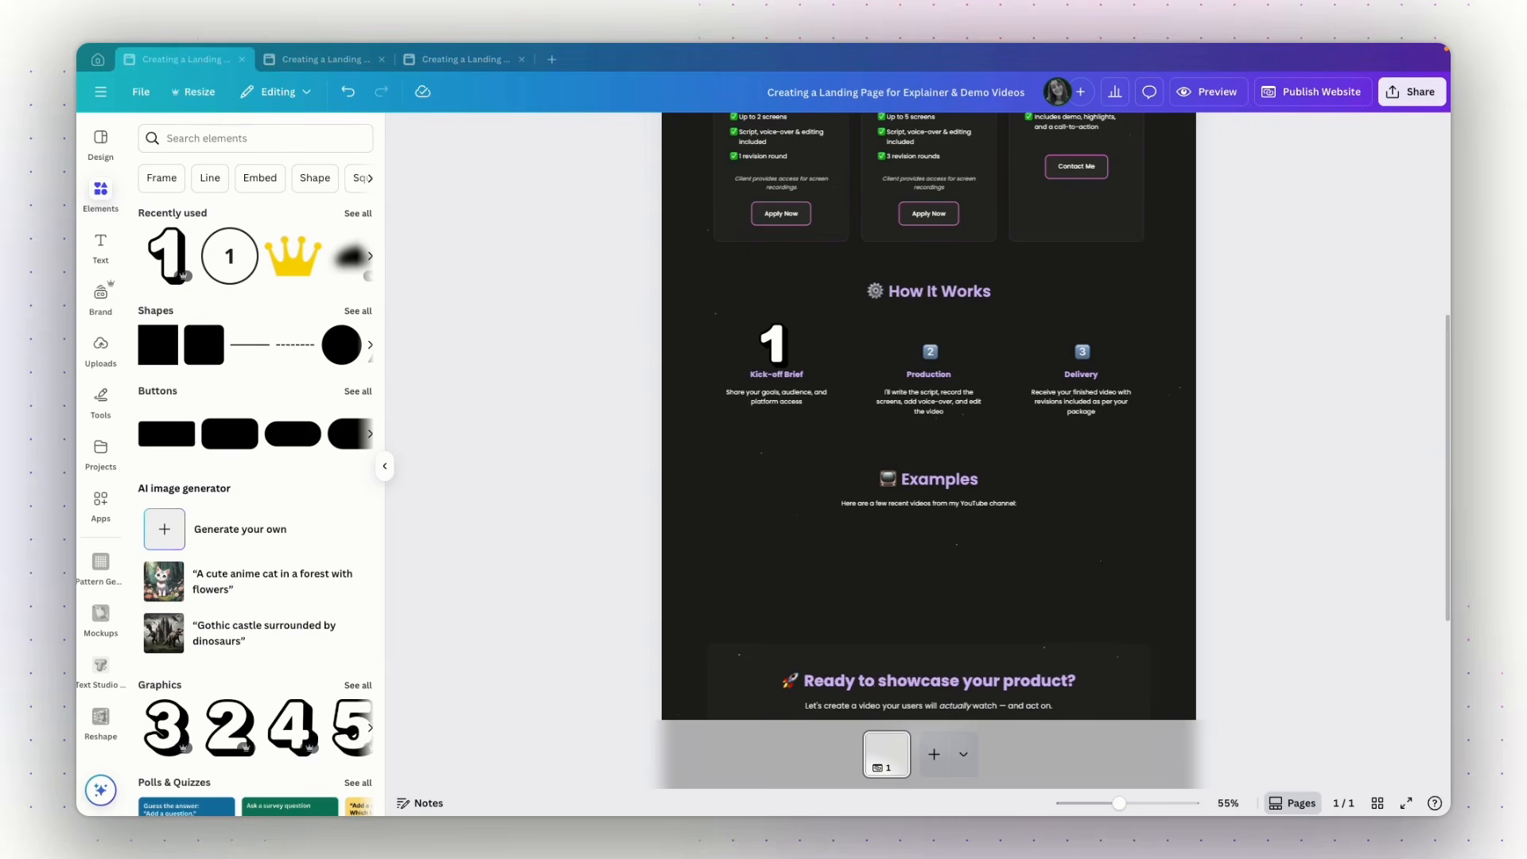
click(1311, 609)
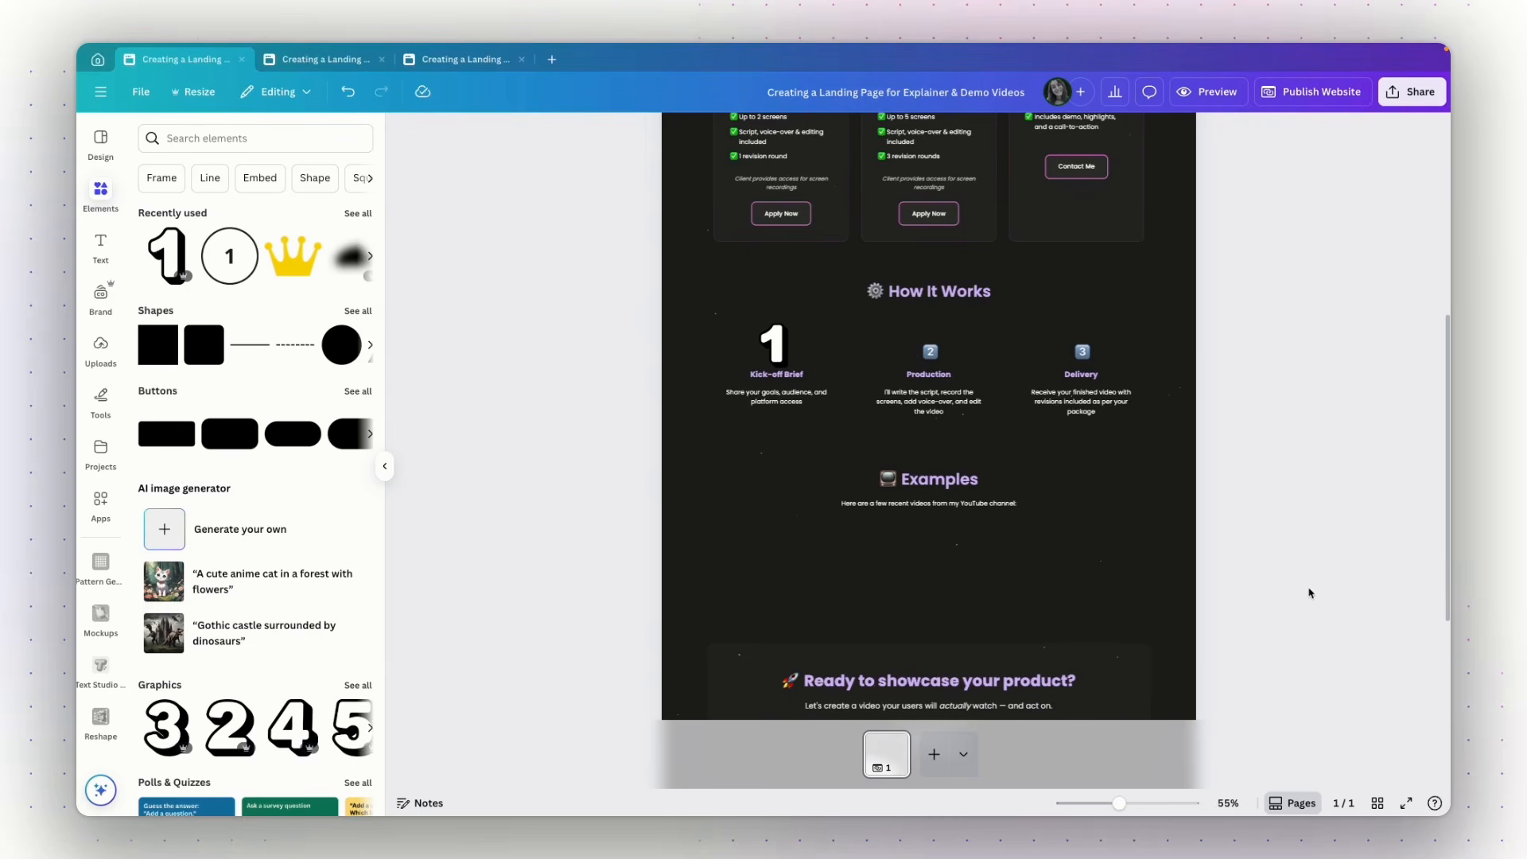
key(ctrl+v)
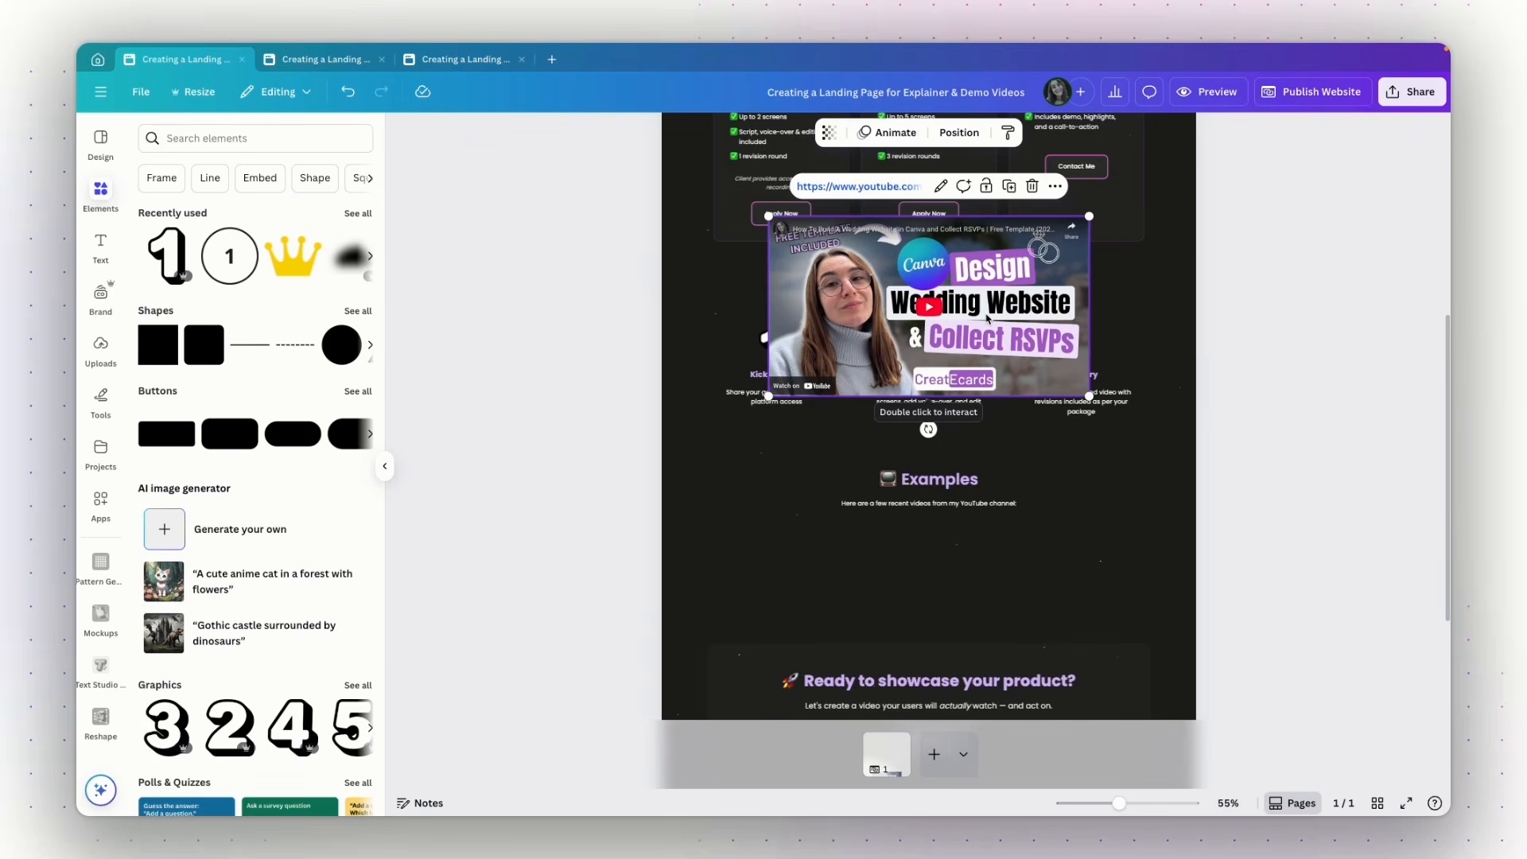
drag(1089, 216, 981, 307)
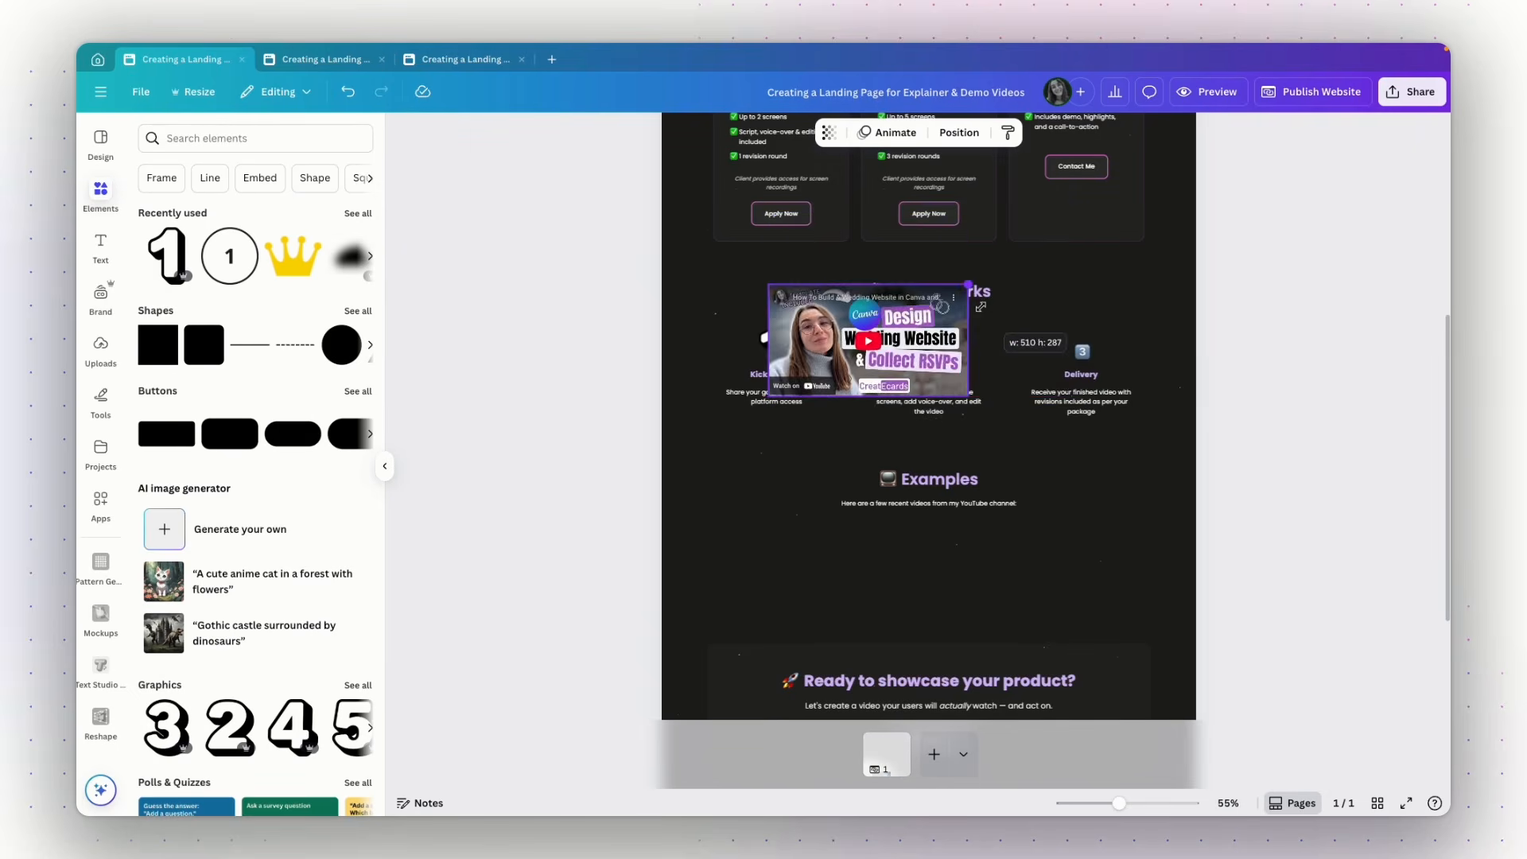
drag(895, 337, 814, 568)
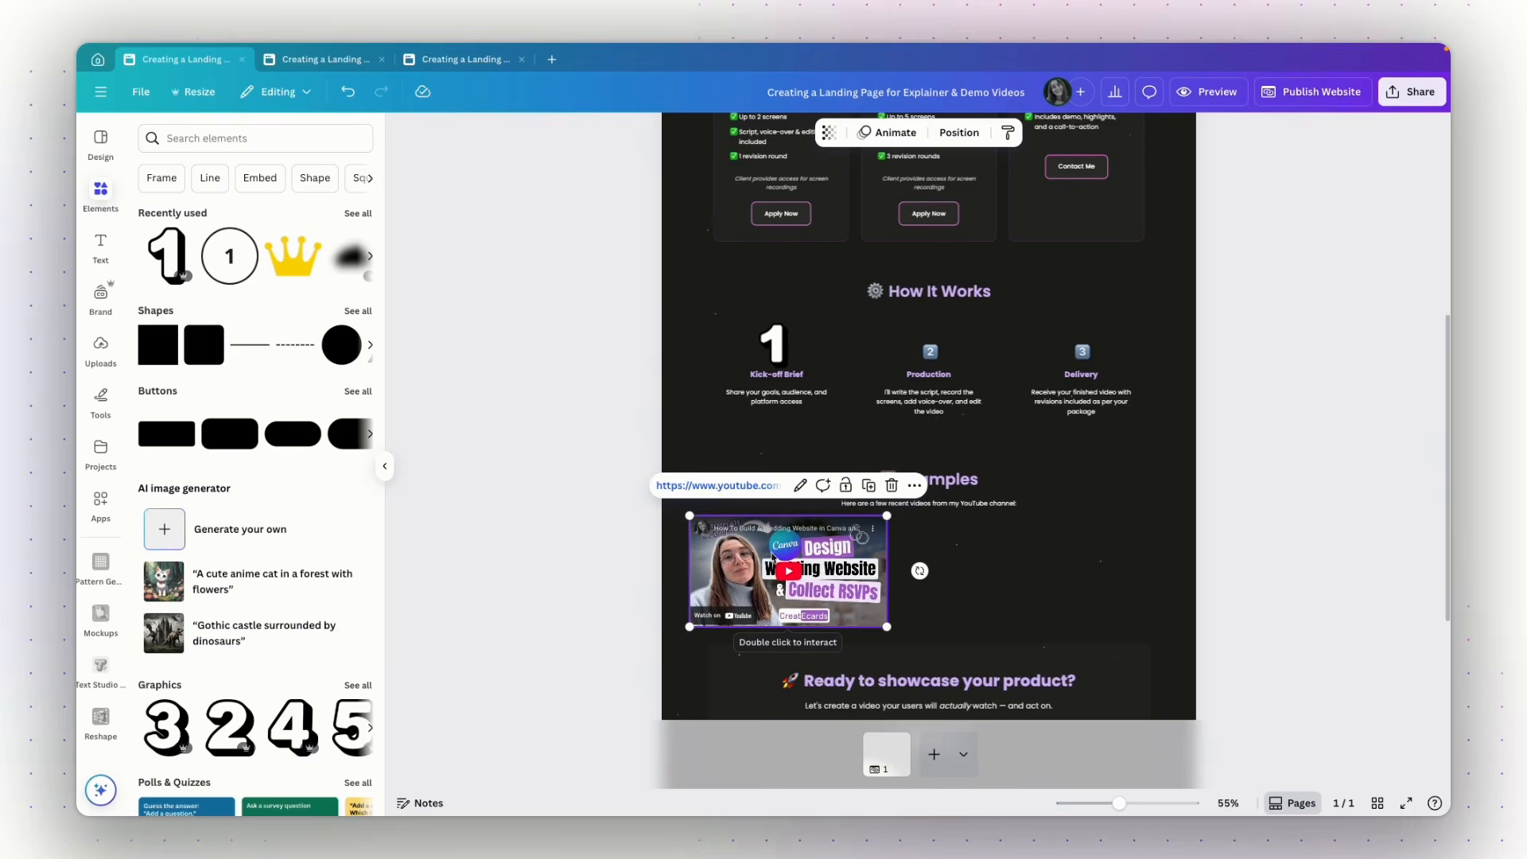
click(1285, 528)
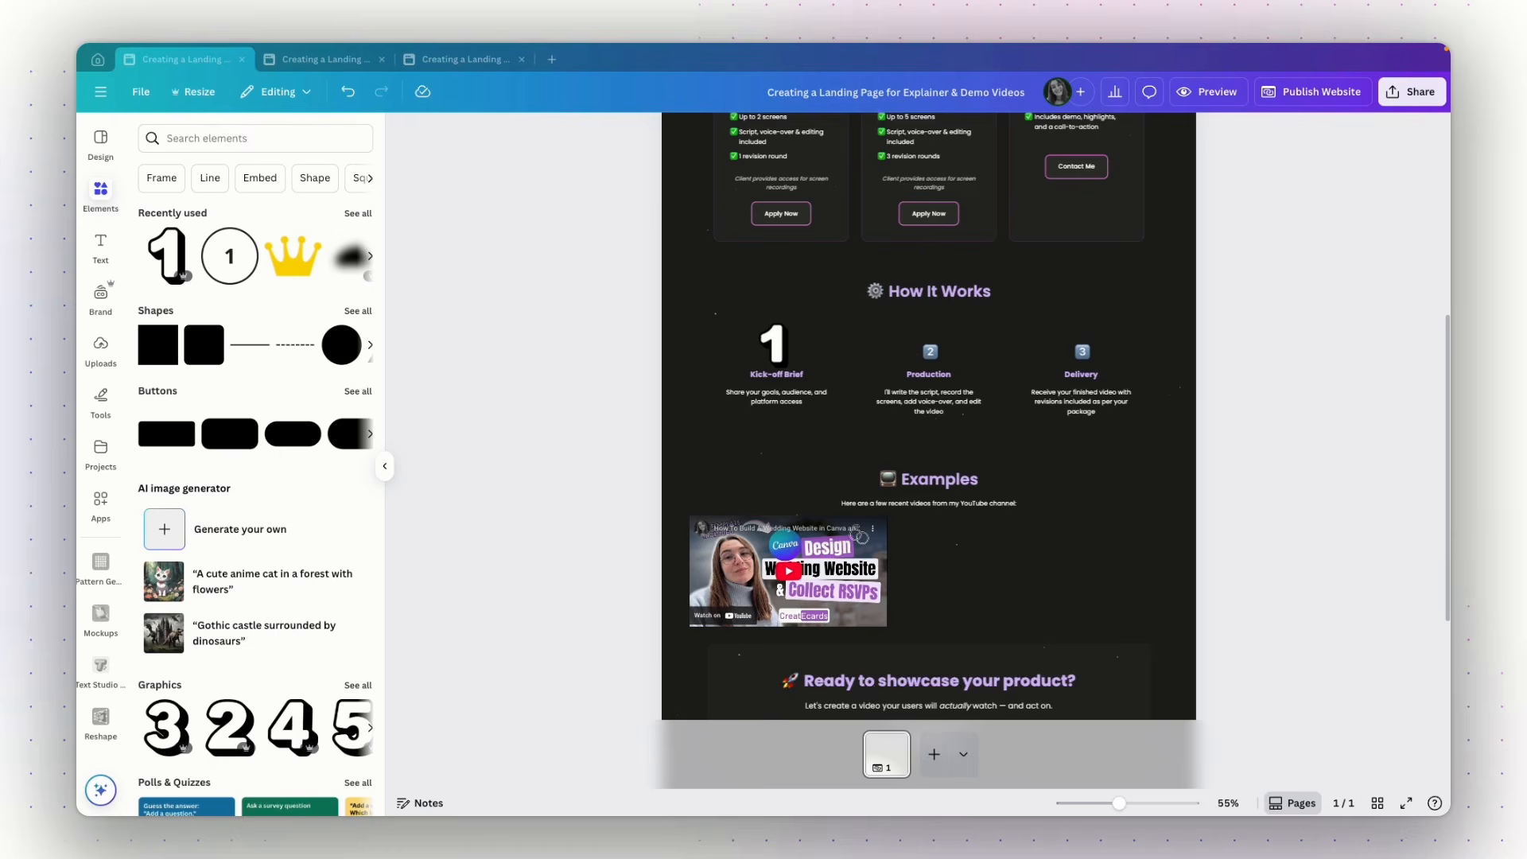
Step: Paste the app-building YouTube video, shrink it and place it at the right under Examples
key(ctrl+v)
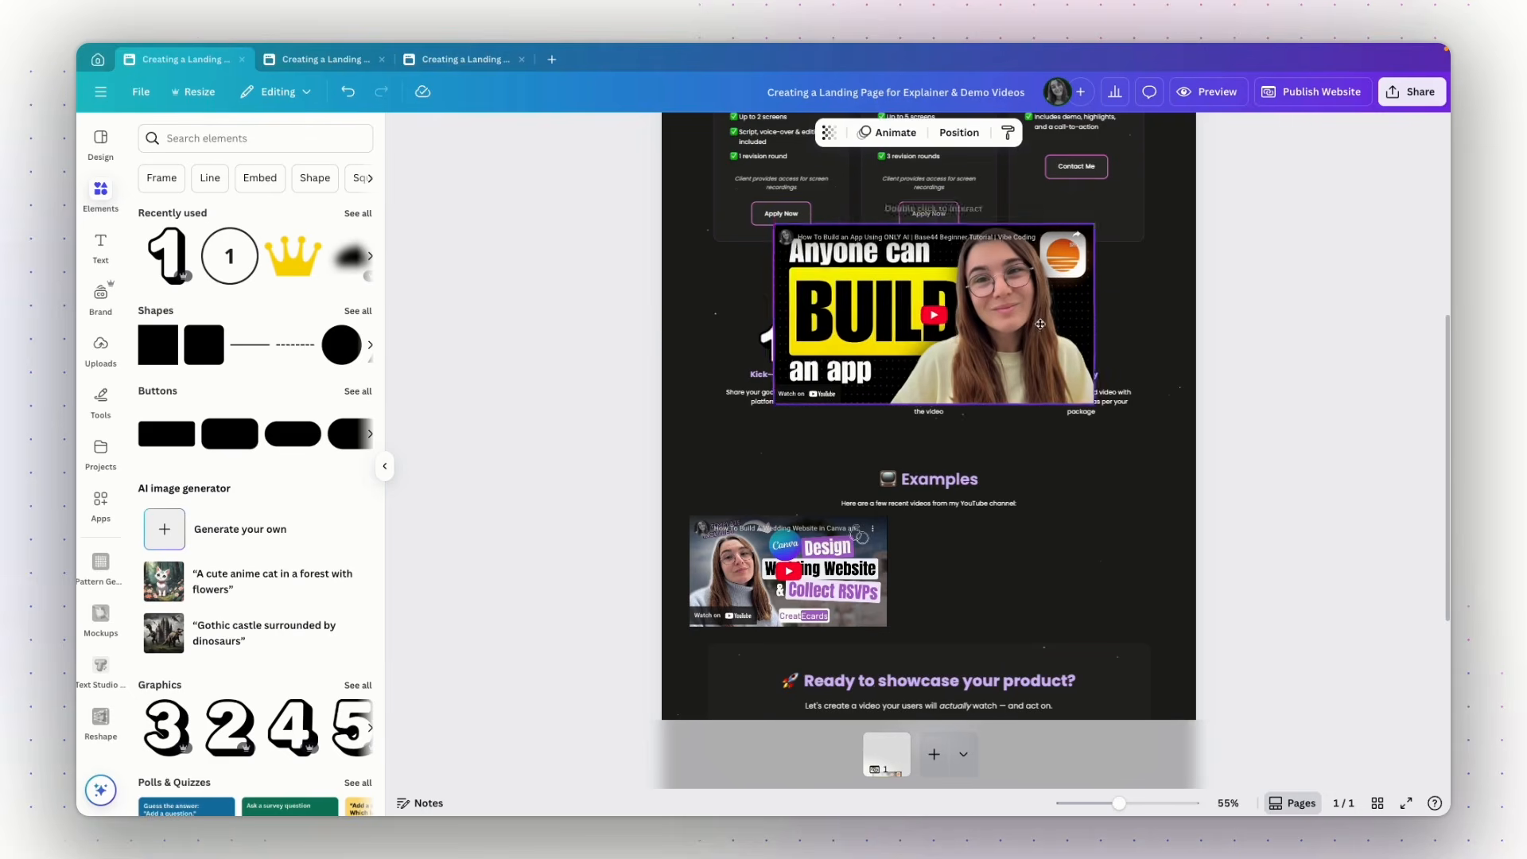
drag(1029, 294, 1101, 535)
drag(851, 446, 967, 532)
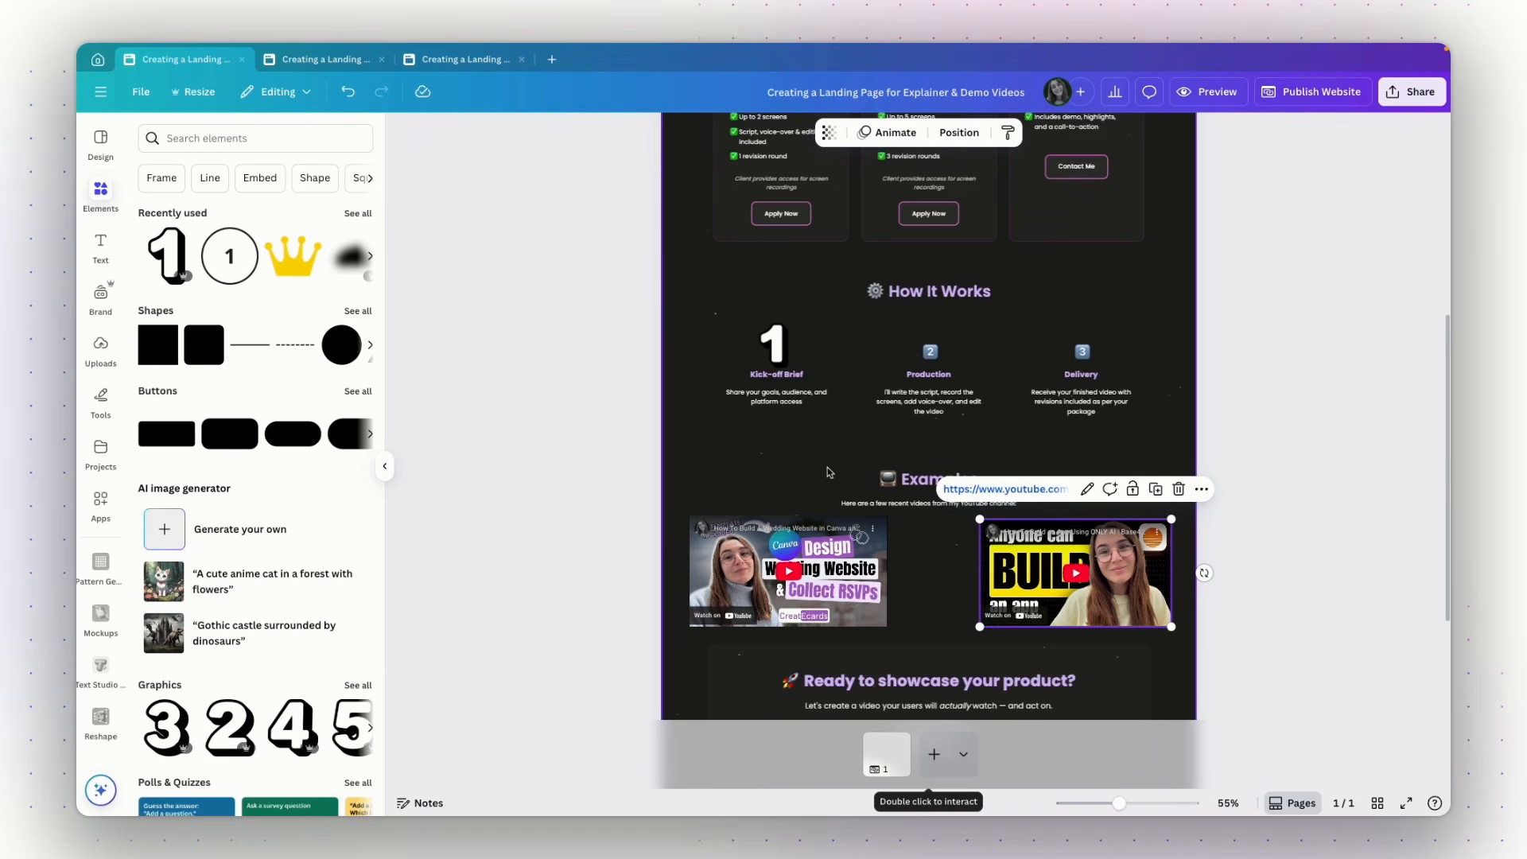
click(1062, 269)
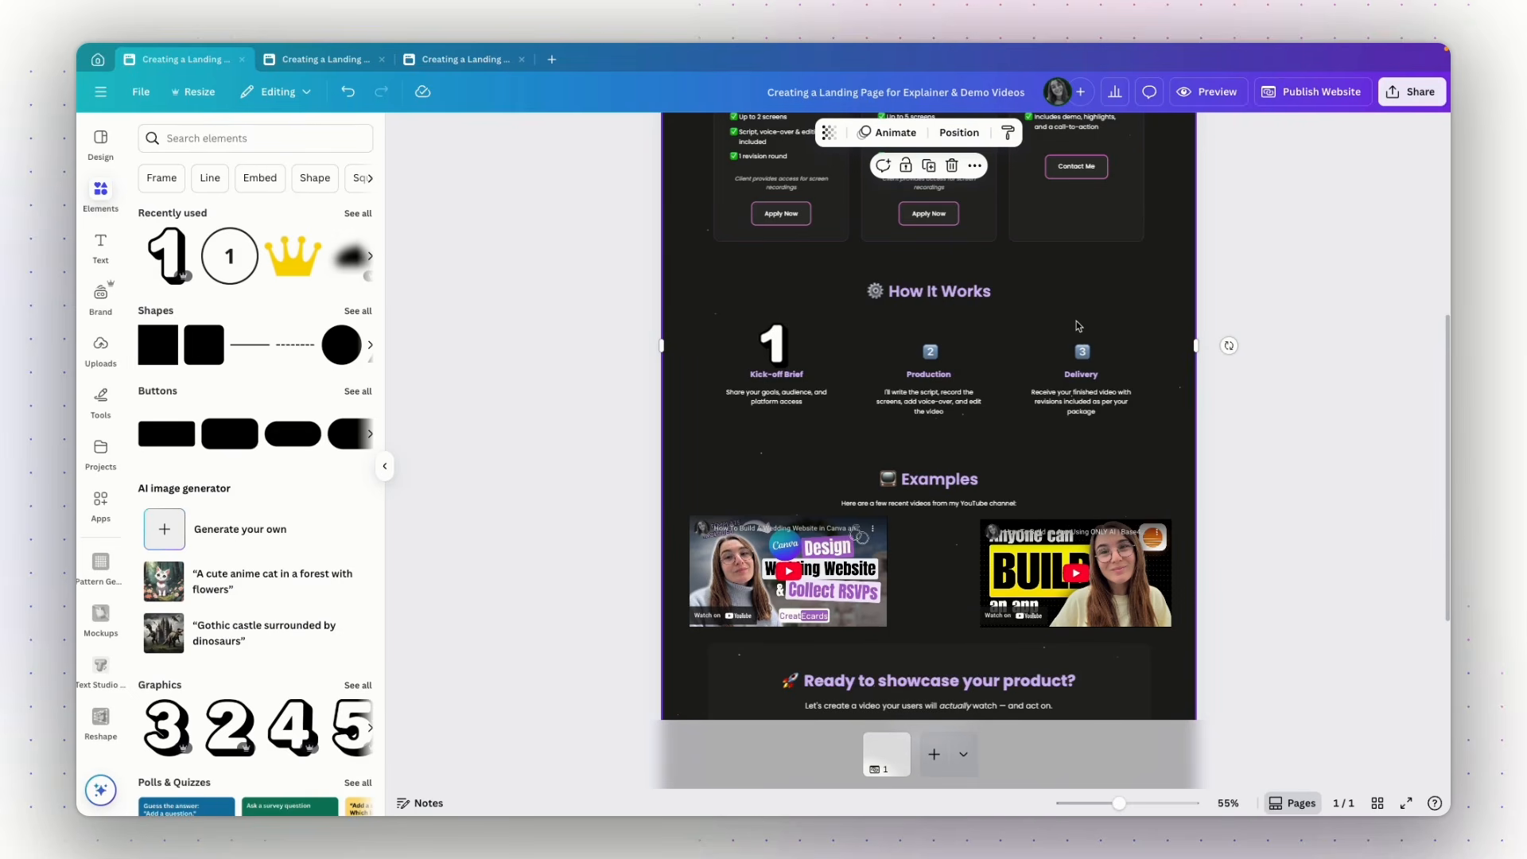
click(1302, 447)
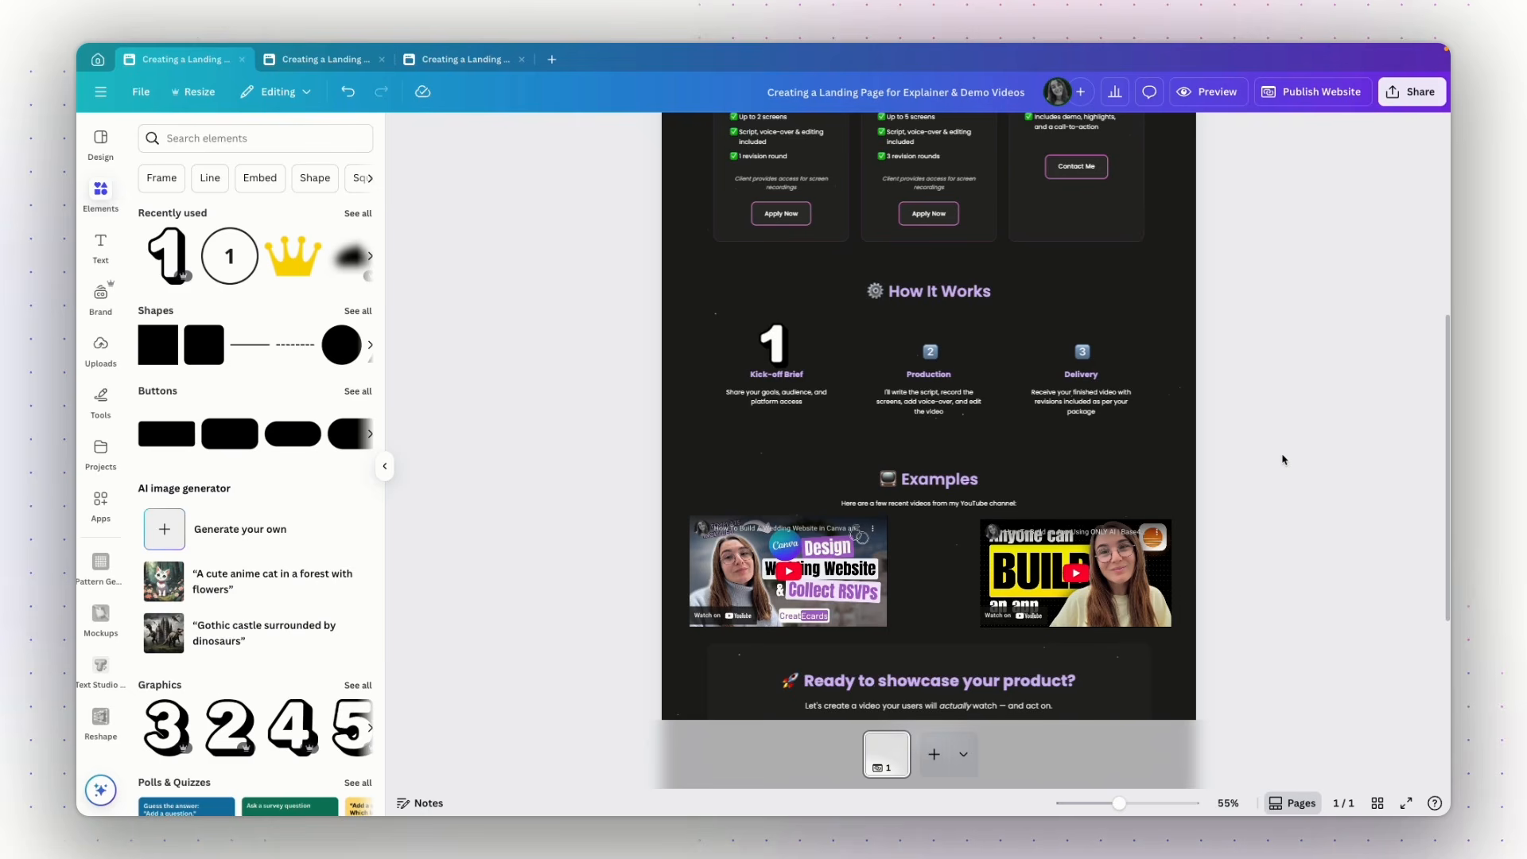
Step: Match the app-building video's size to the wedding website video and centre both side by side under Examples
drag(1049, 553, 971, 553)
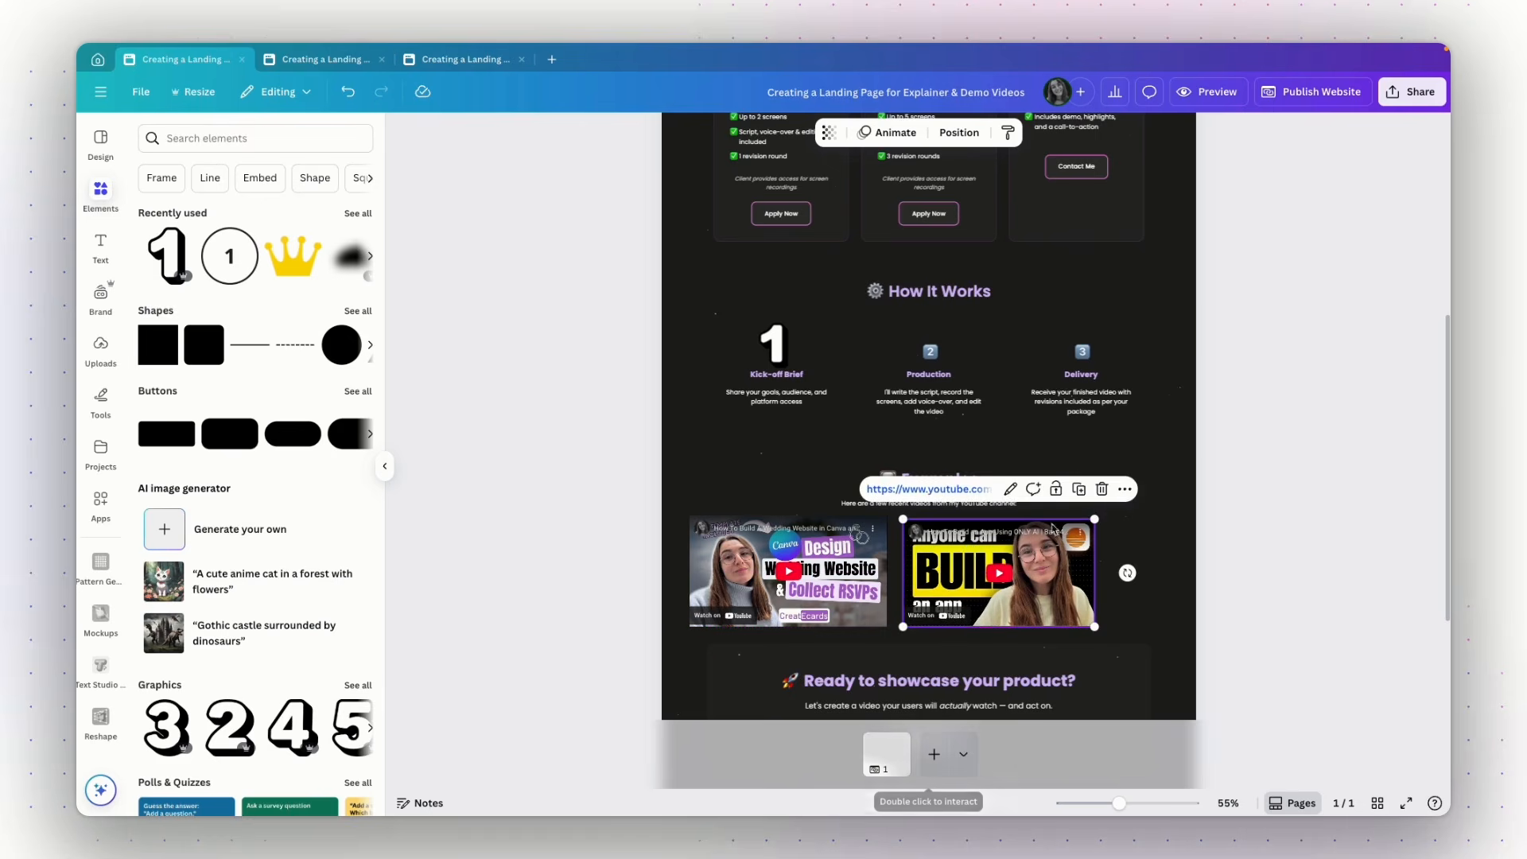
drag(1094, 520, 1099, 514)
shift+click(738, 584)
drag(738, 584, 772, 583)
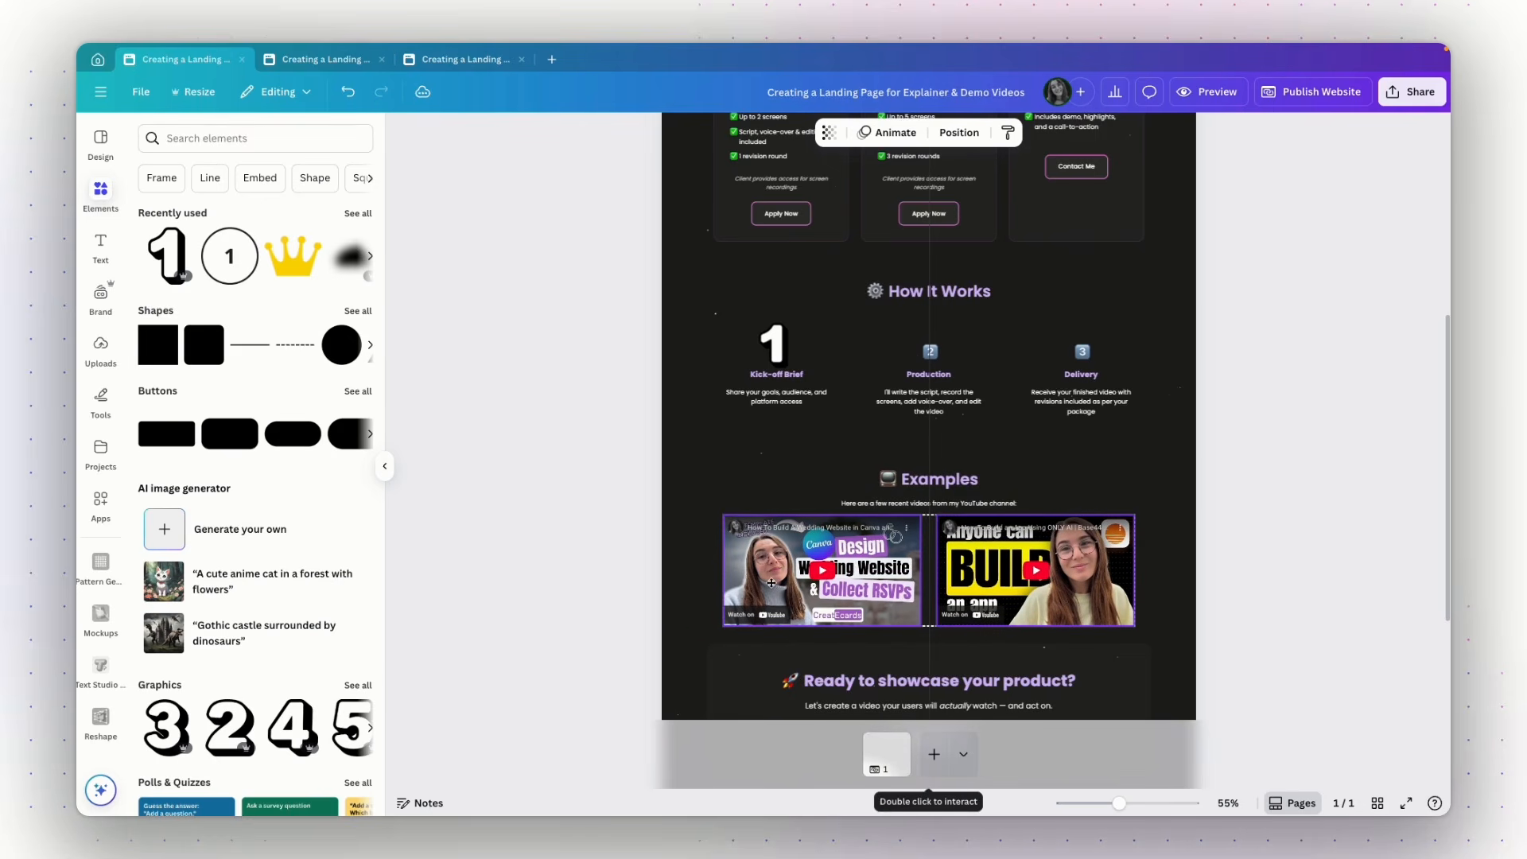
click(1345, 511)
Step: Check the assembled landing page from its closing call to action up to the header, and add a new website page
scroll(1344, 509, down, 3)
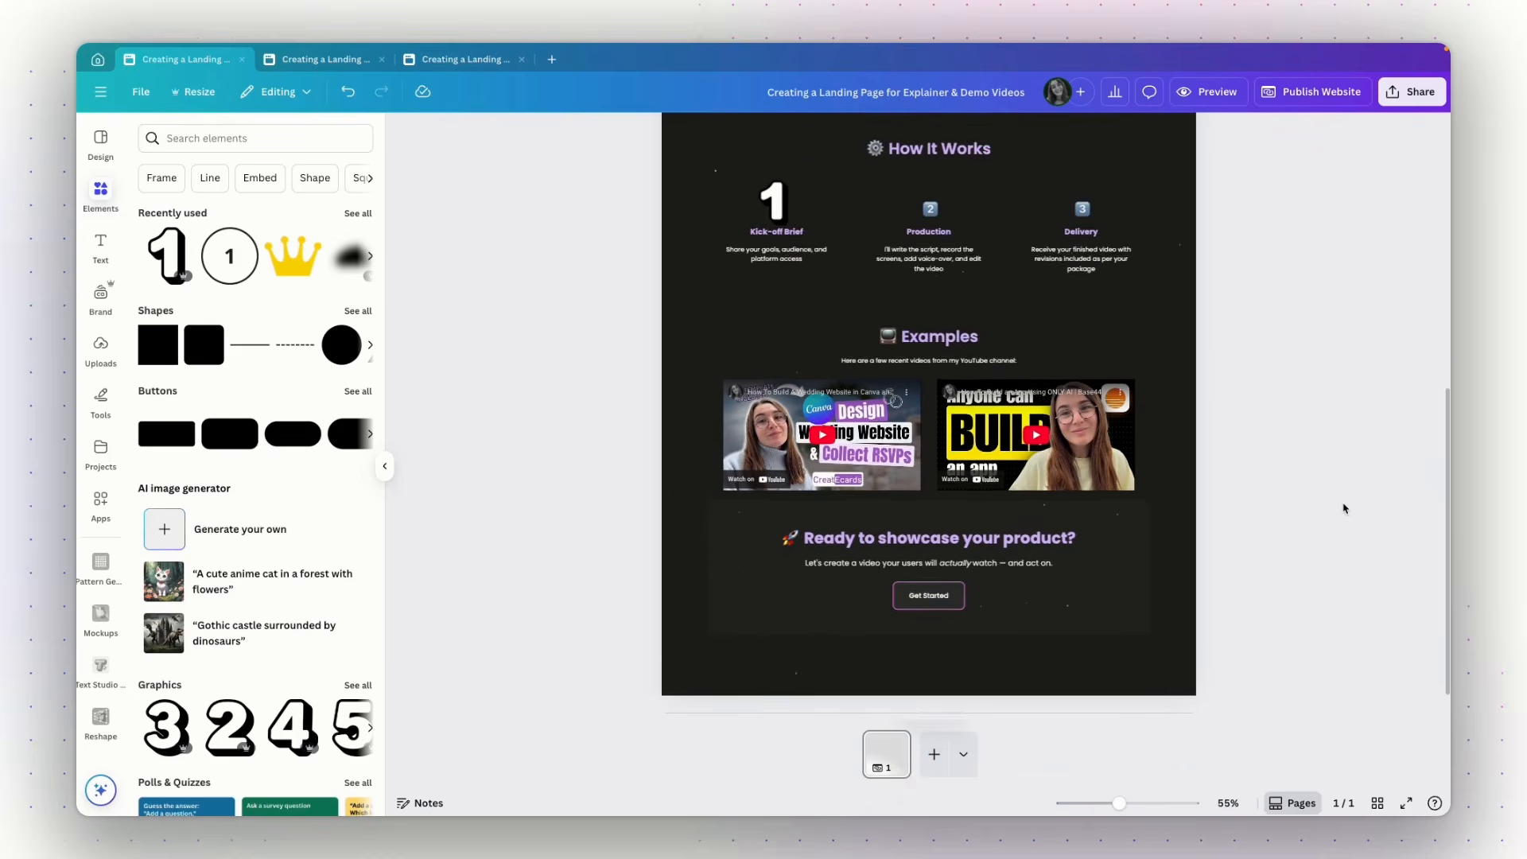
scroll(1345, 509, up, 6)
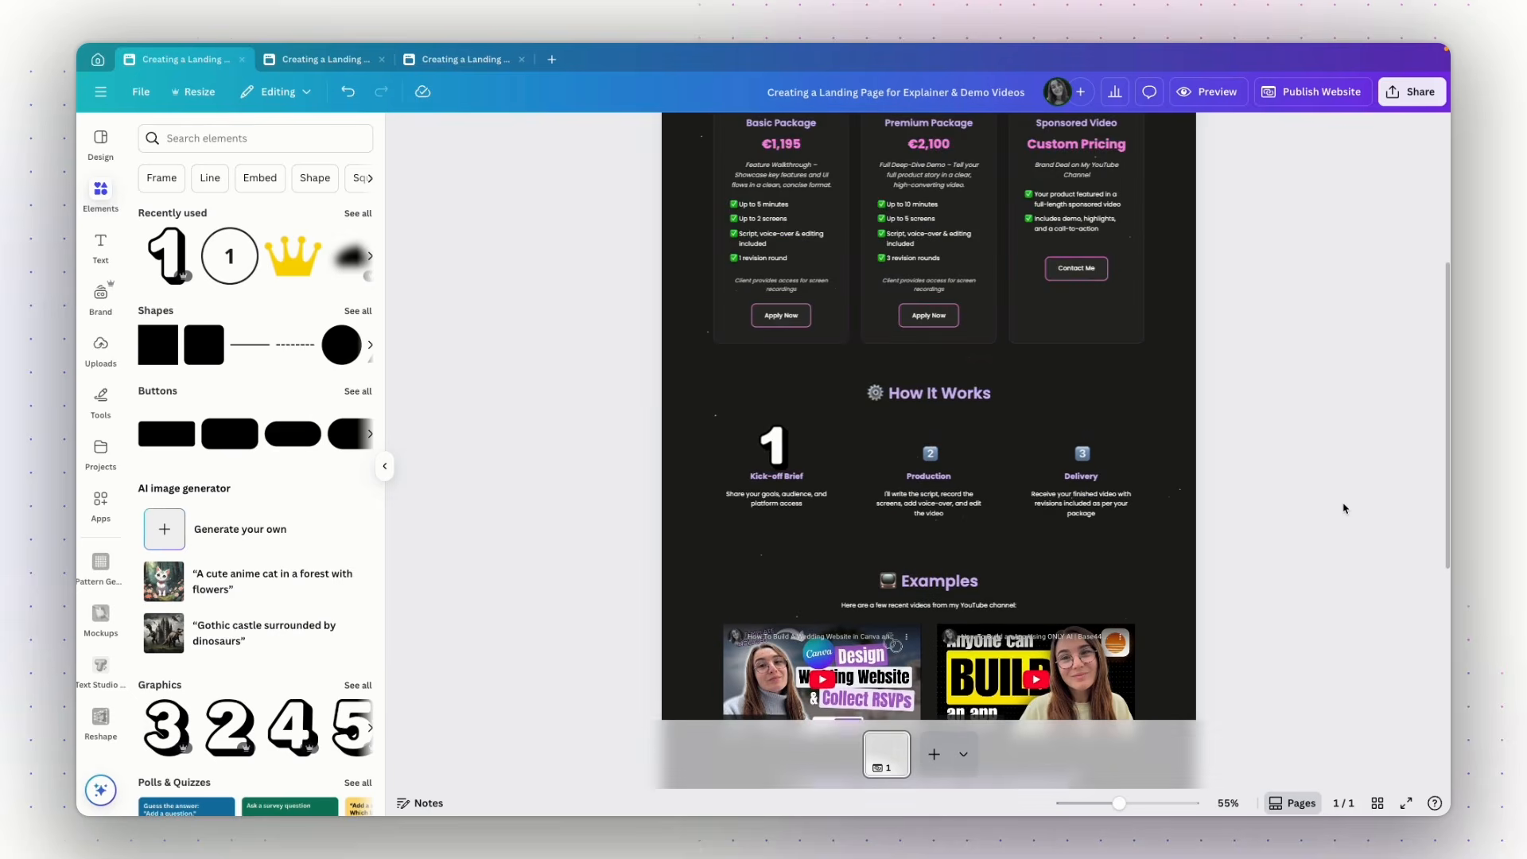
scroll(1344, 509, up, 1)
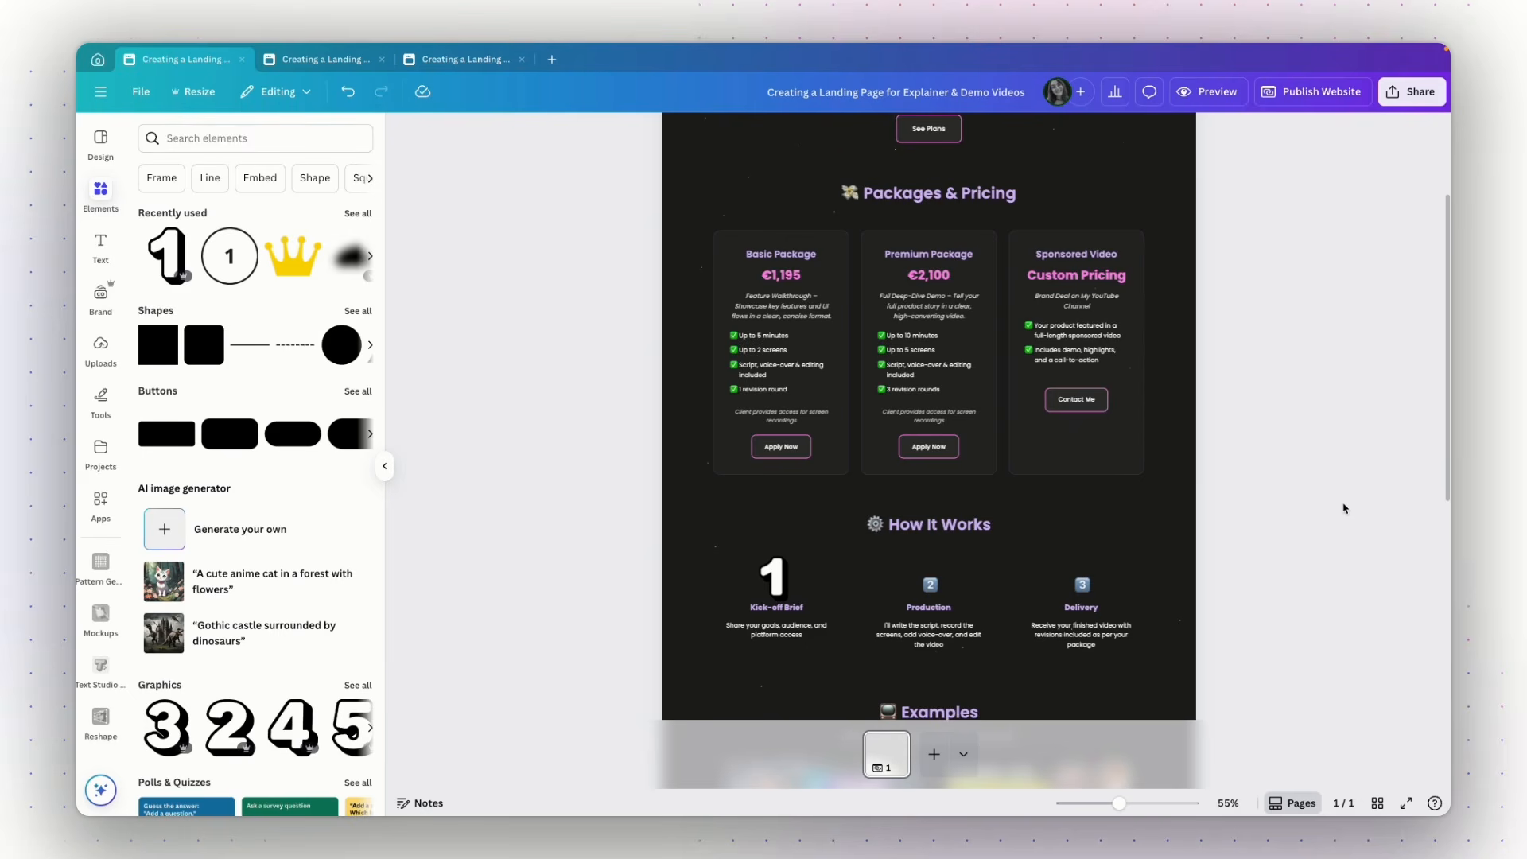
scroll(1343, 508, up, 1)
scroll(1343, 508, up, 3)
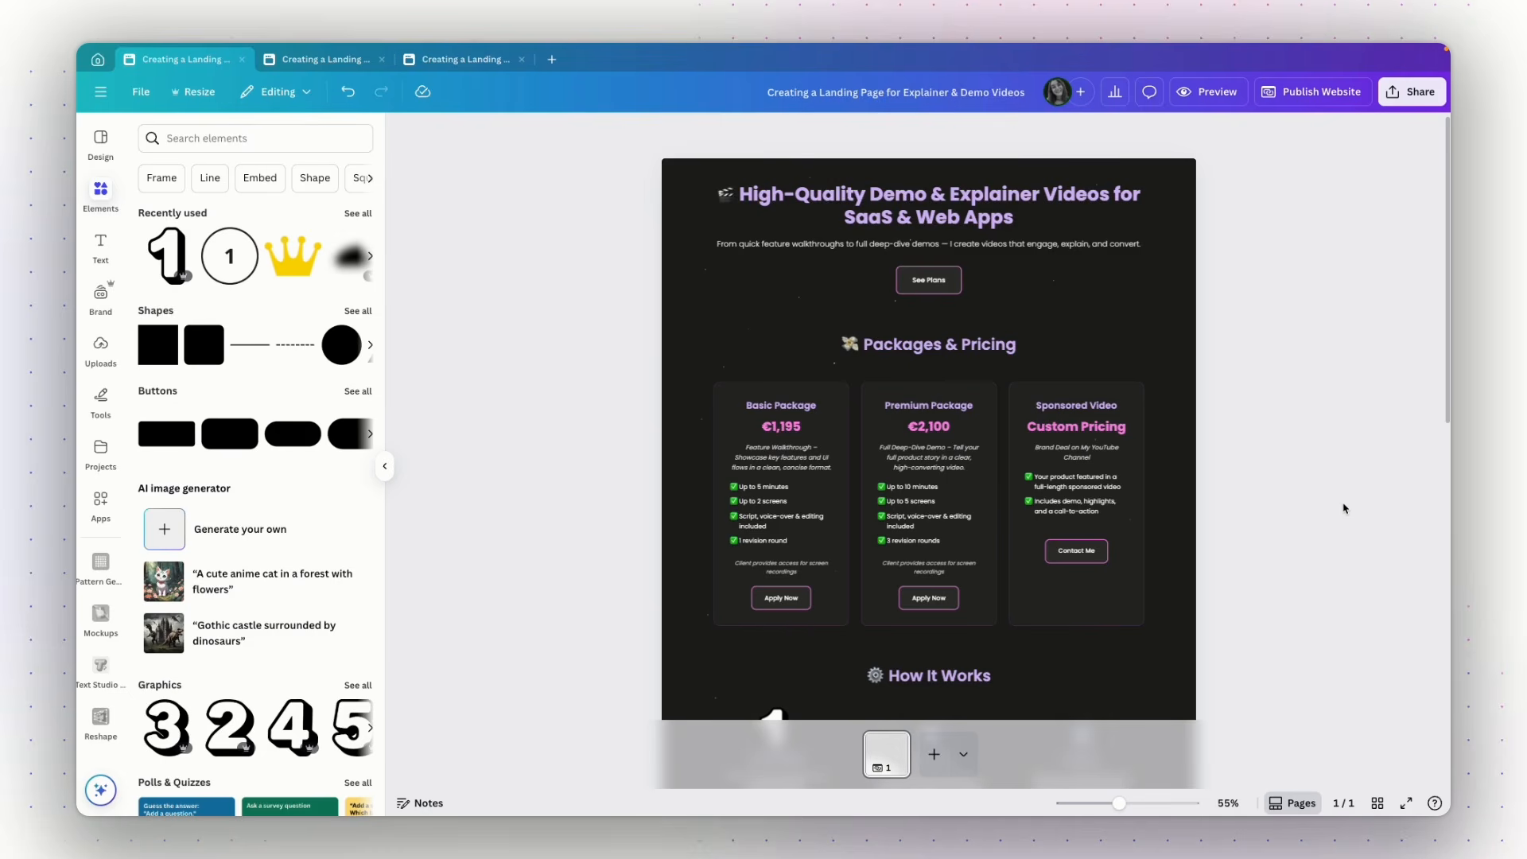
scroll(1343, 507, down, 1)
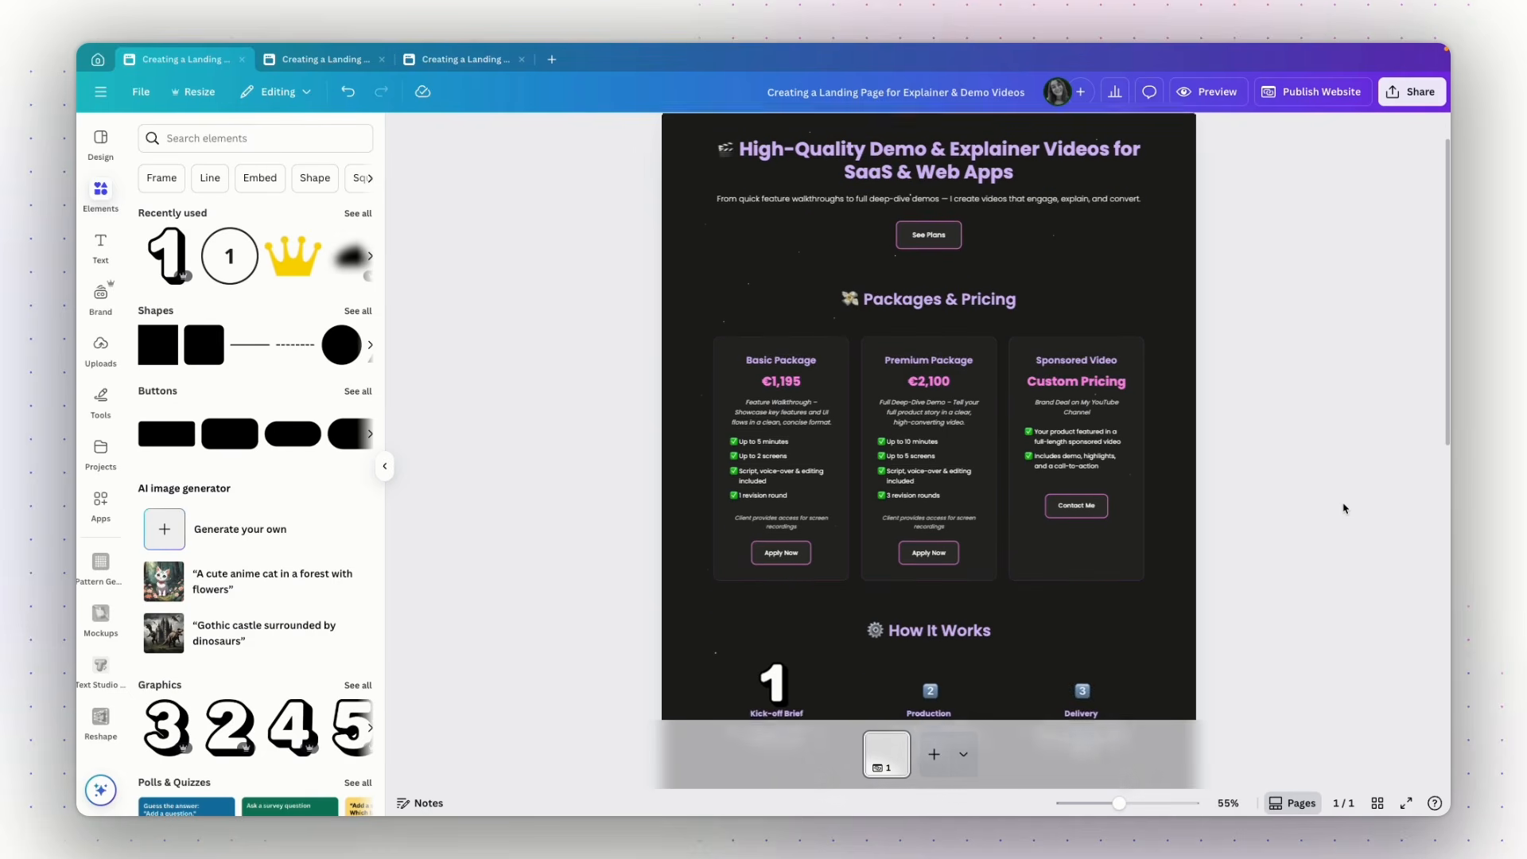
click(933, 754)
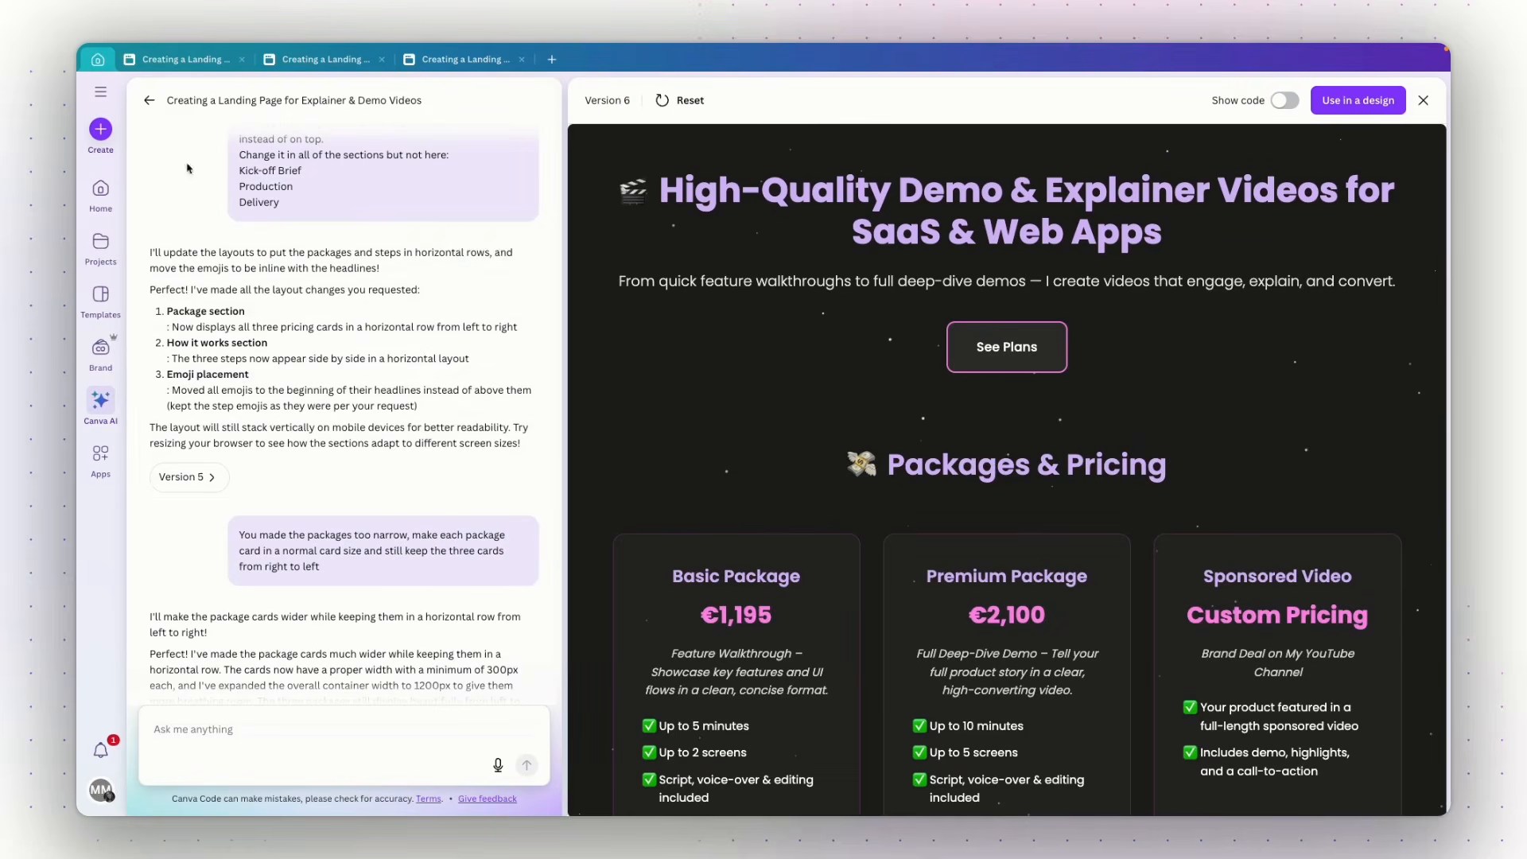
Step: Leave the landing page chat in Canva AI and examine the FAQ page prompt's design guidelines and questions in ChatGPT
click(149, 101)
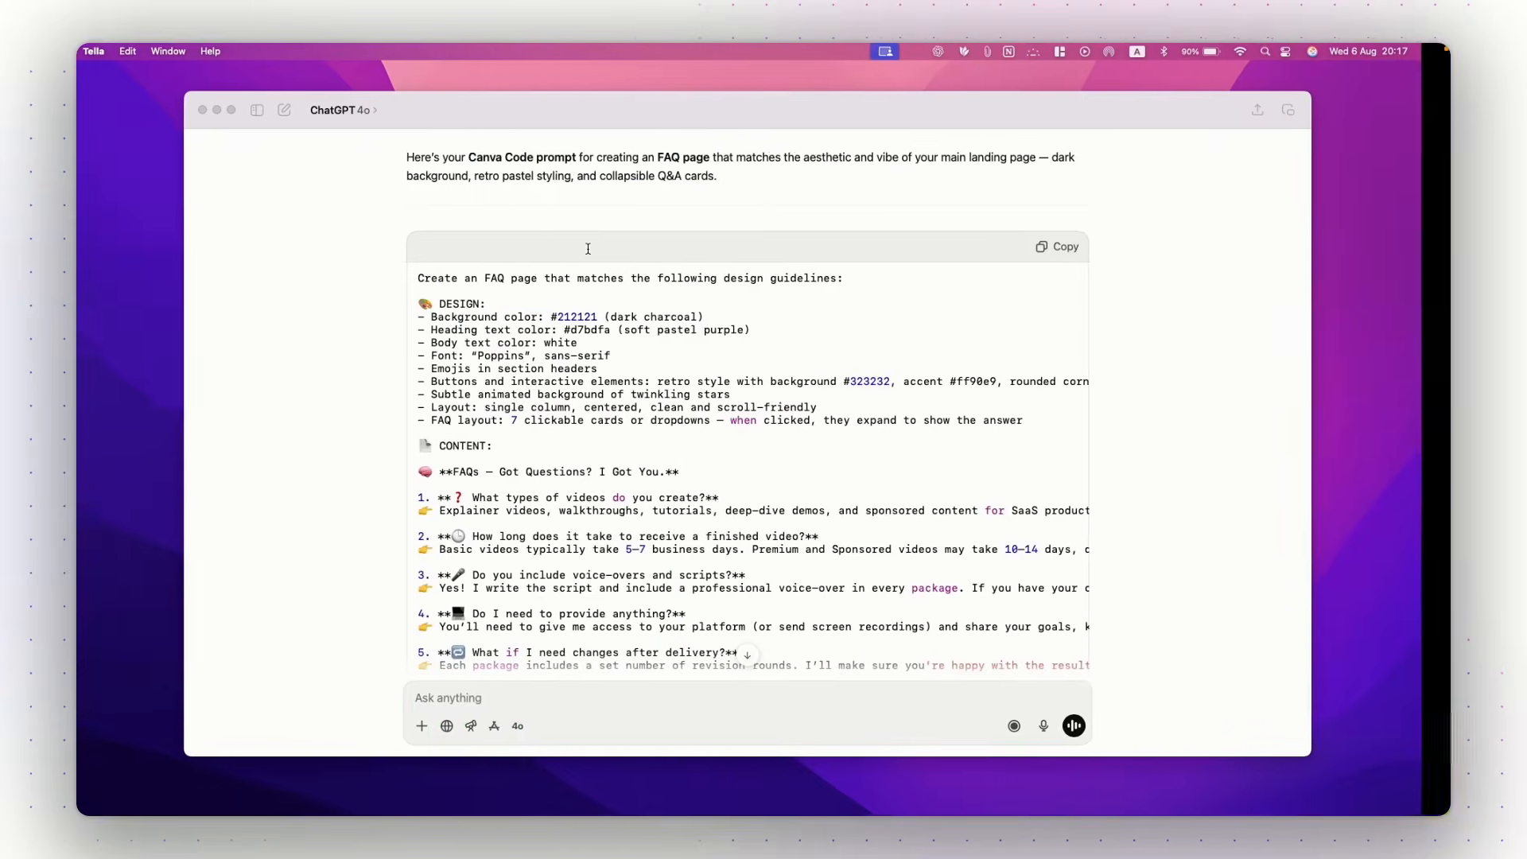
scroll(639, 337, down, 2)
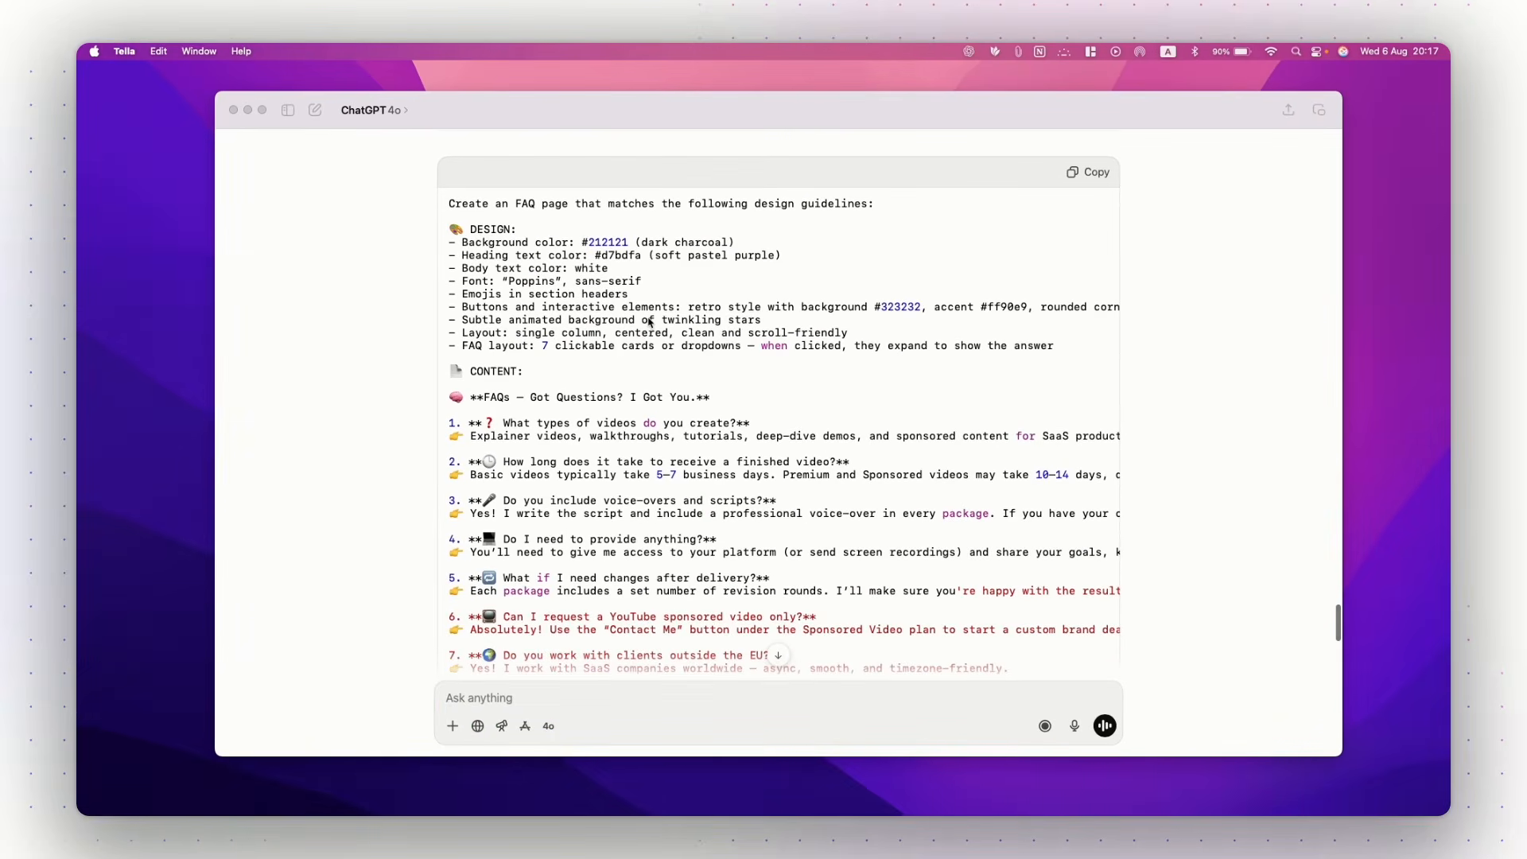
scroll(572, 330, down, 2)
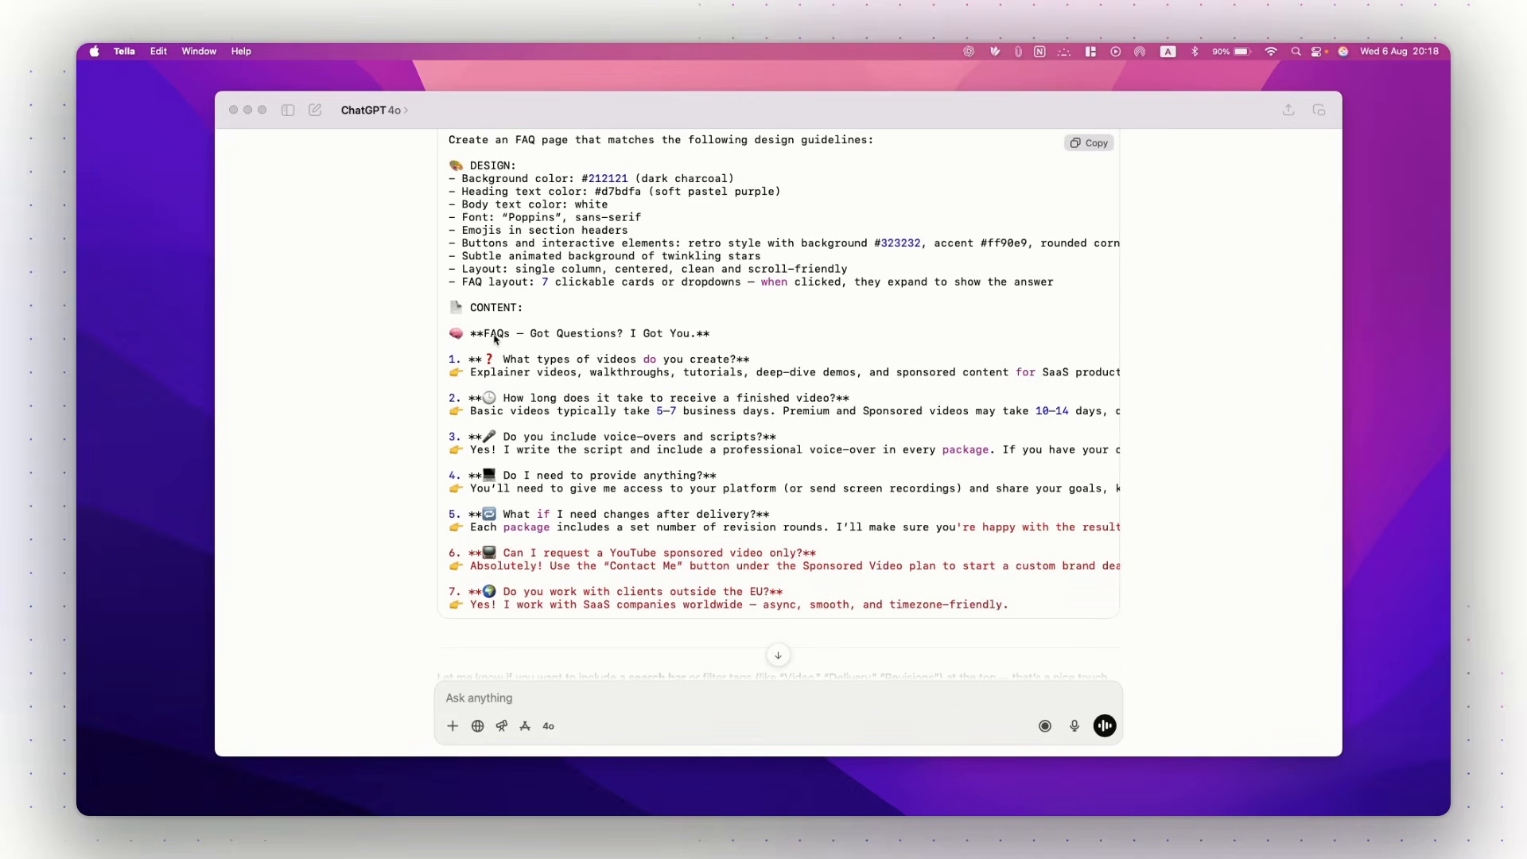
scroll(700, 366, up, 1)
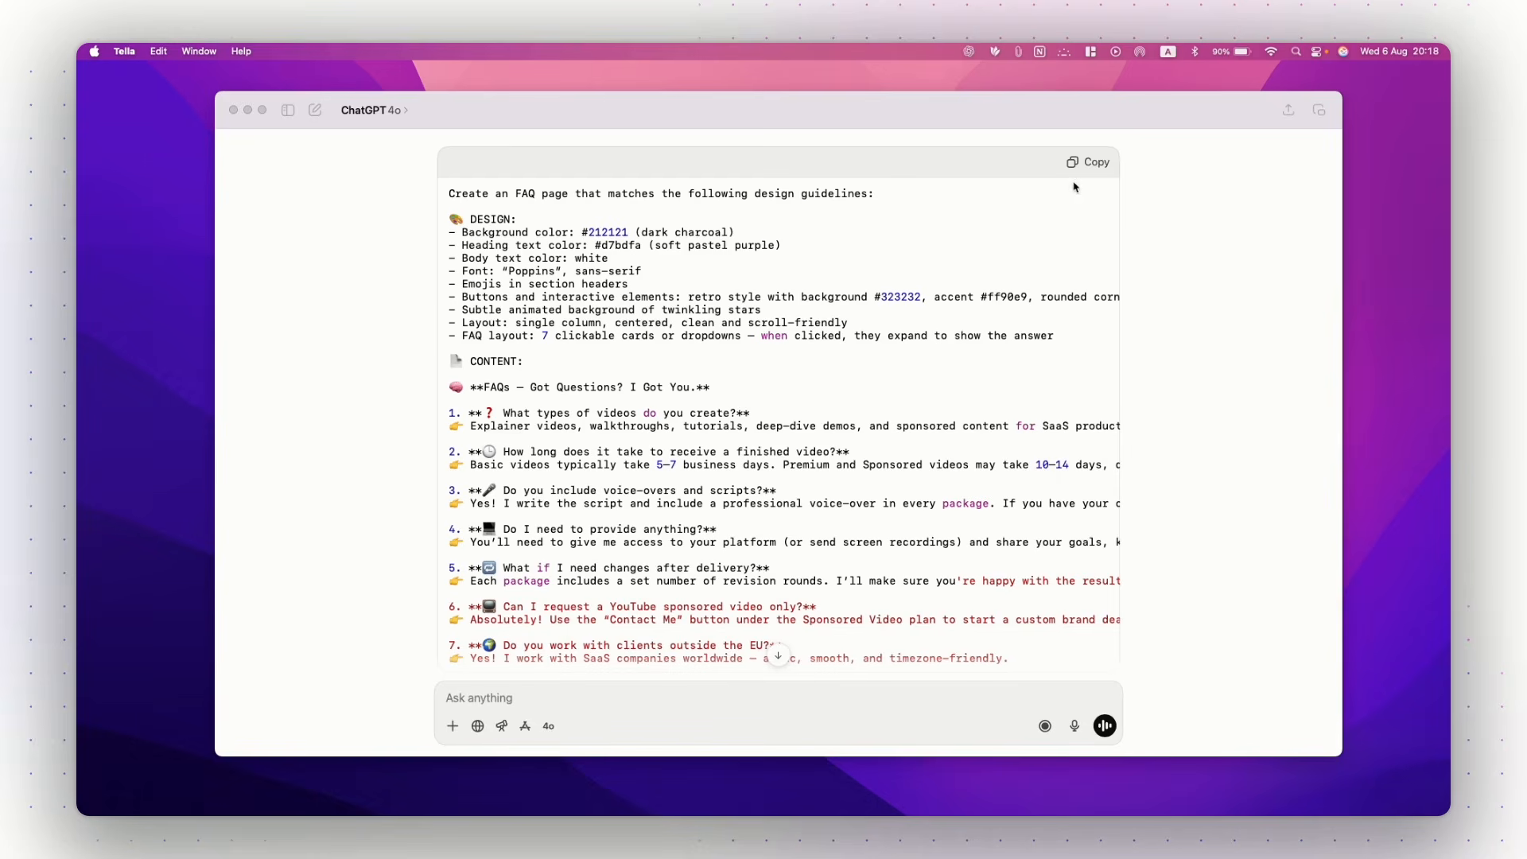
Step: Copy the FAQ page prompt from ChatGPT, switch to Canva AI and submit it as a Code for me request
click(1088, 162)
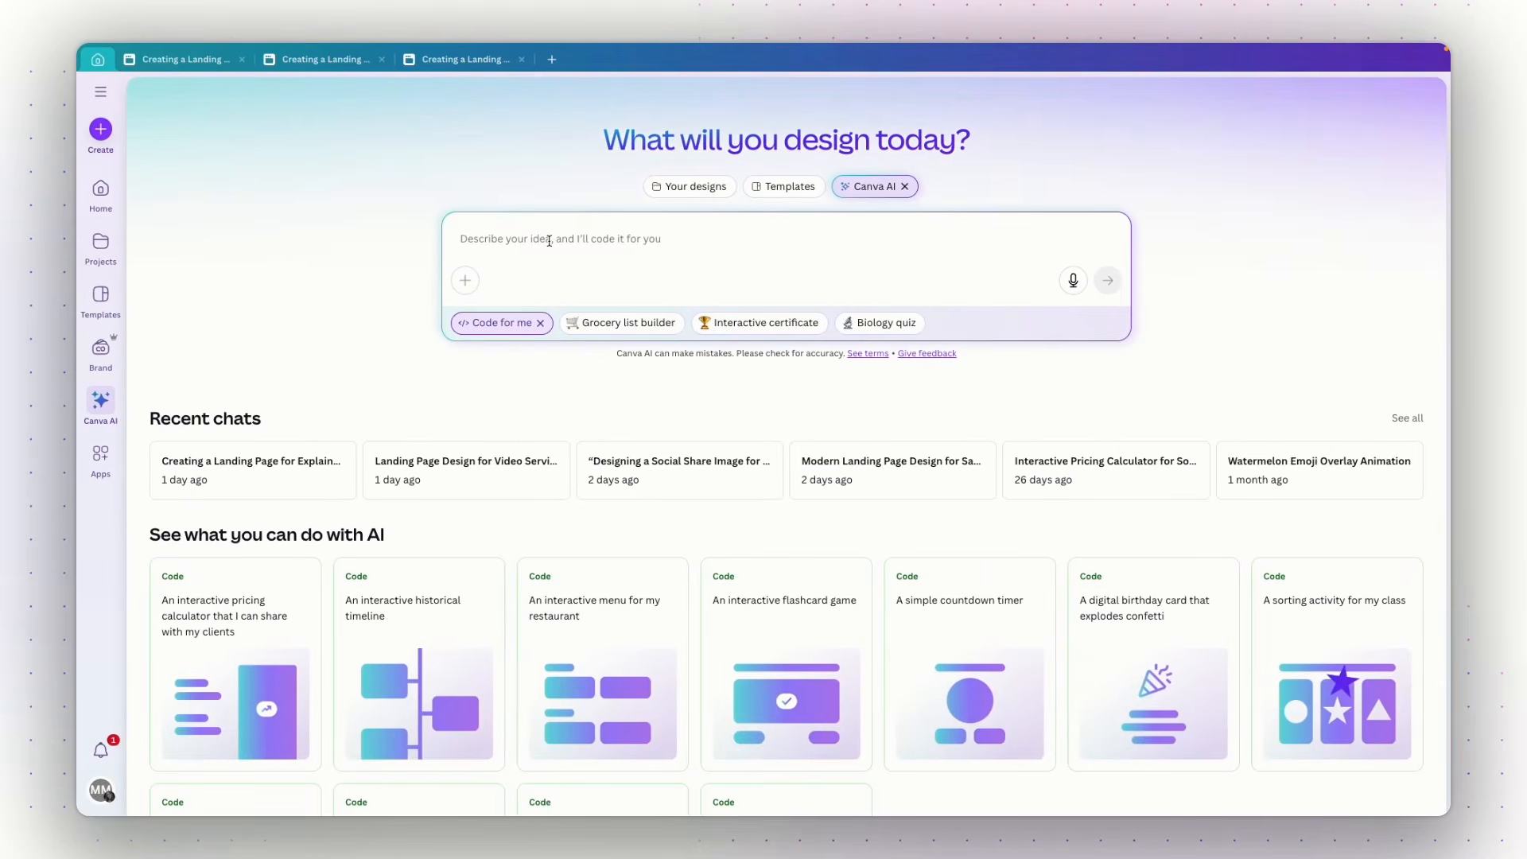
key(ctrl+v)
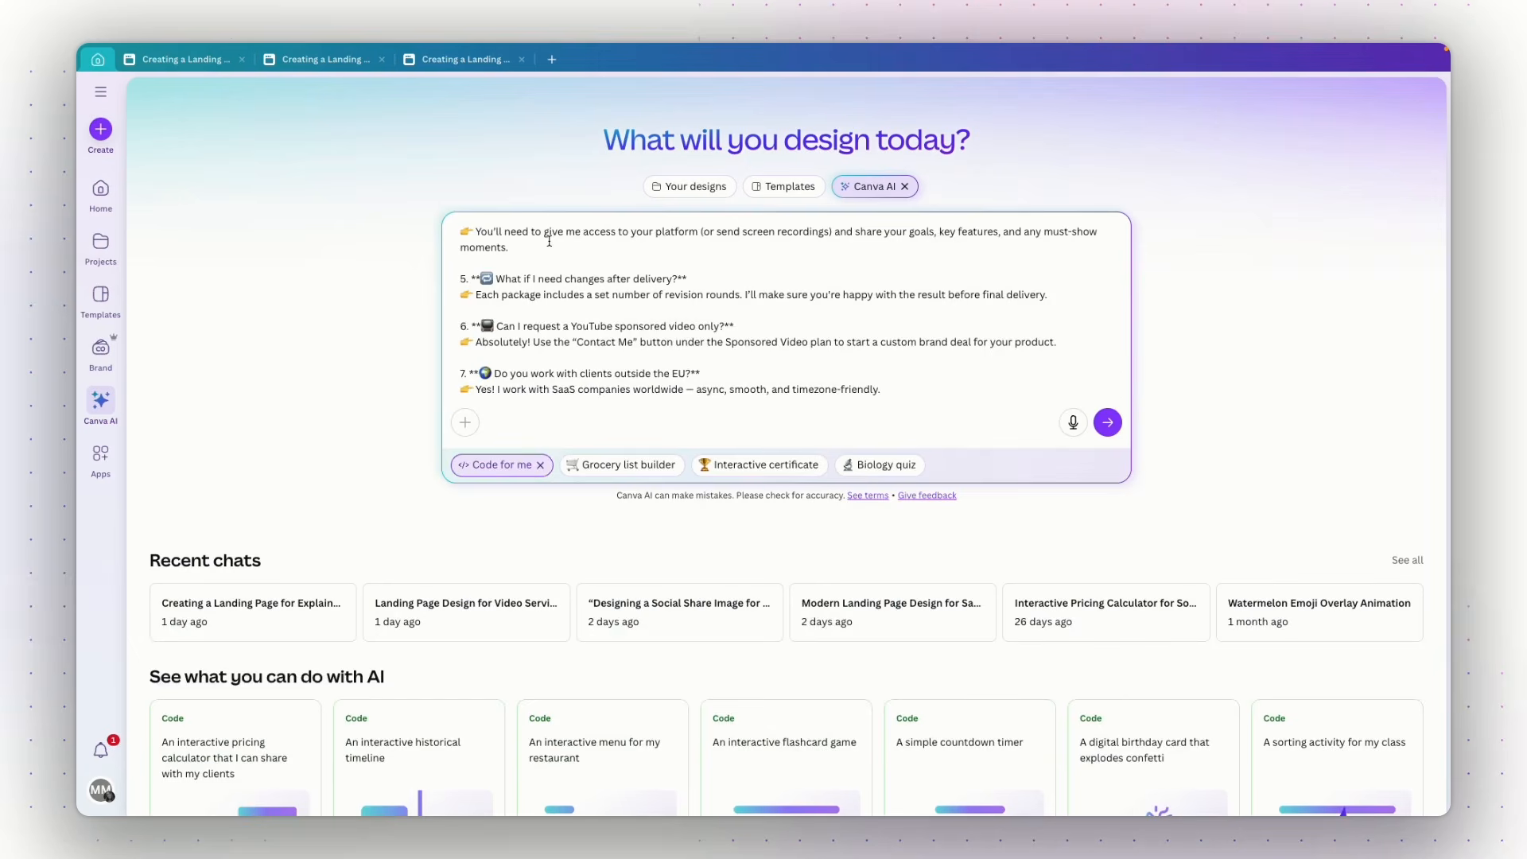
click(1106, 423)
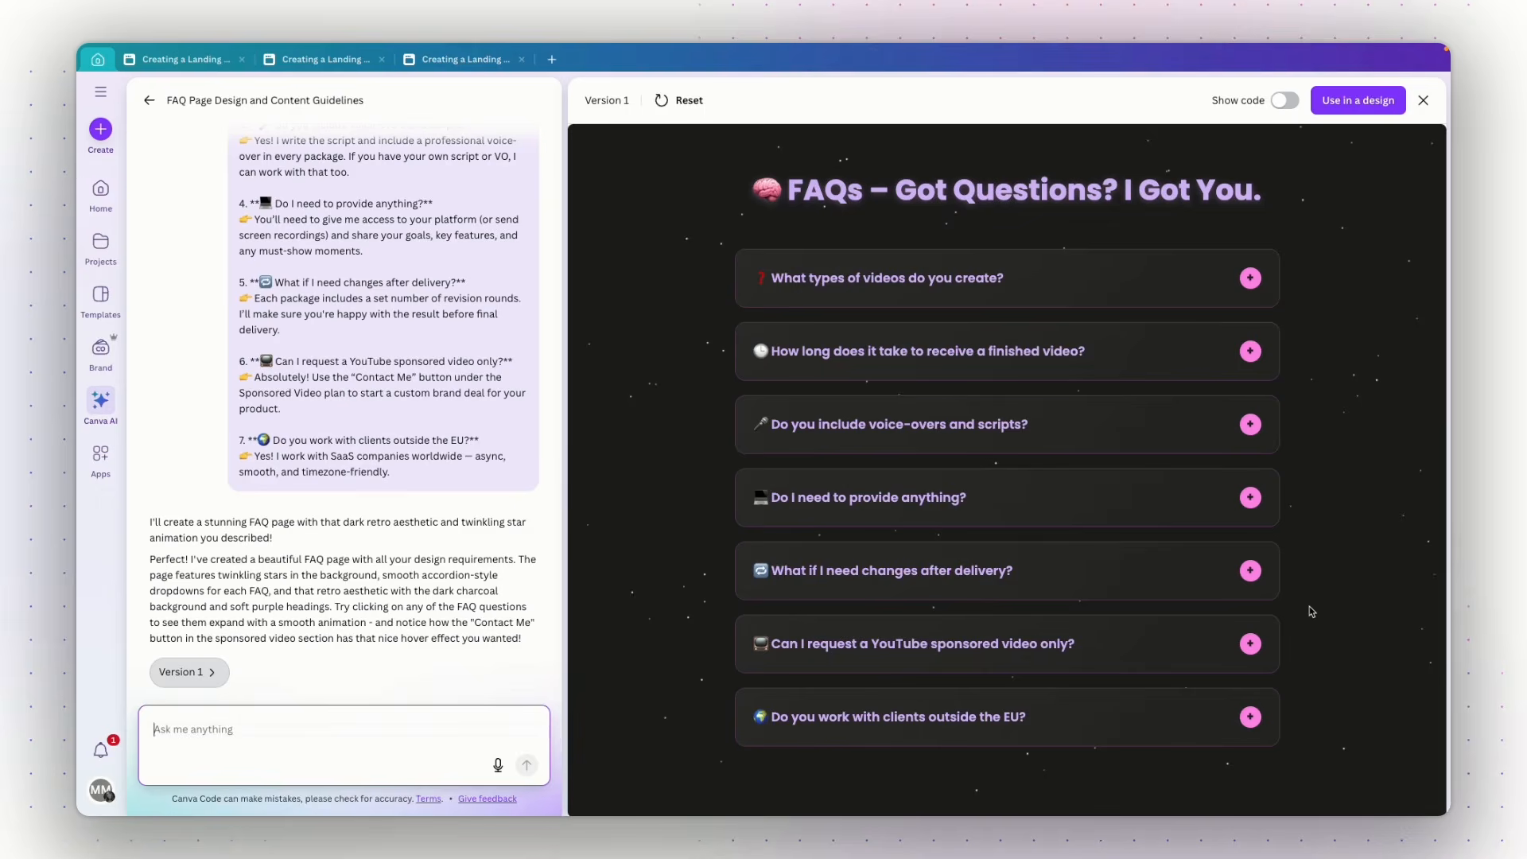
Step: Test the generated FAQ page by expanding and collapsing the answers on video types and delivery time
click(1252, 280)
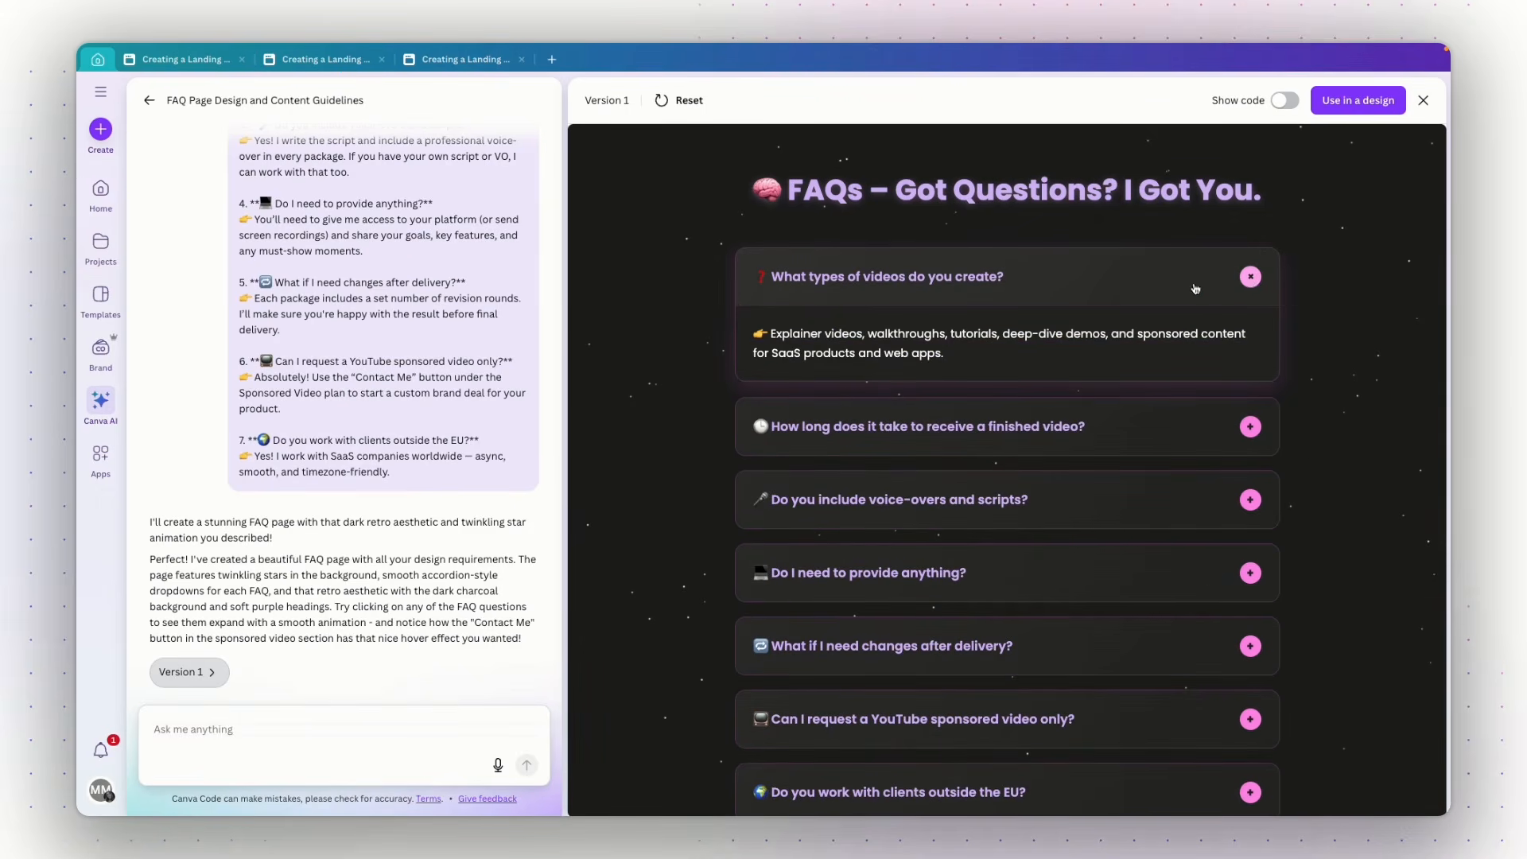
click(1251, 278)
click(1251, 352)
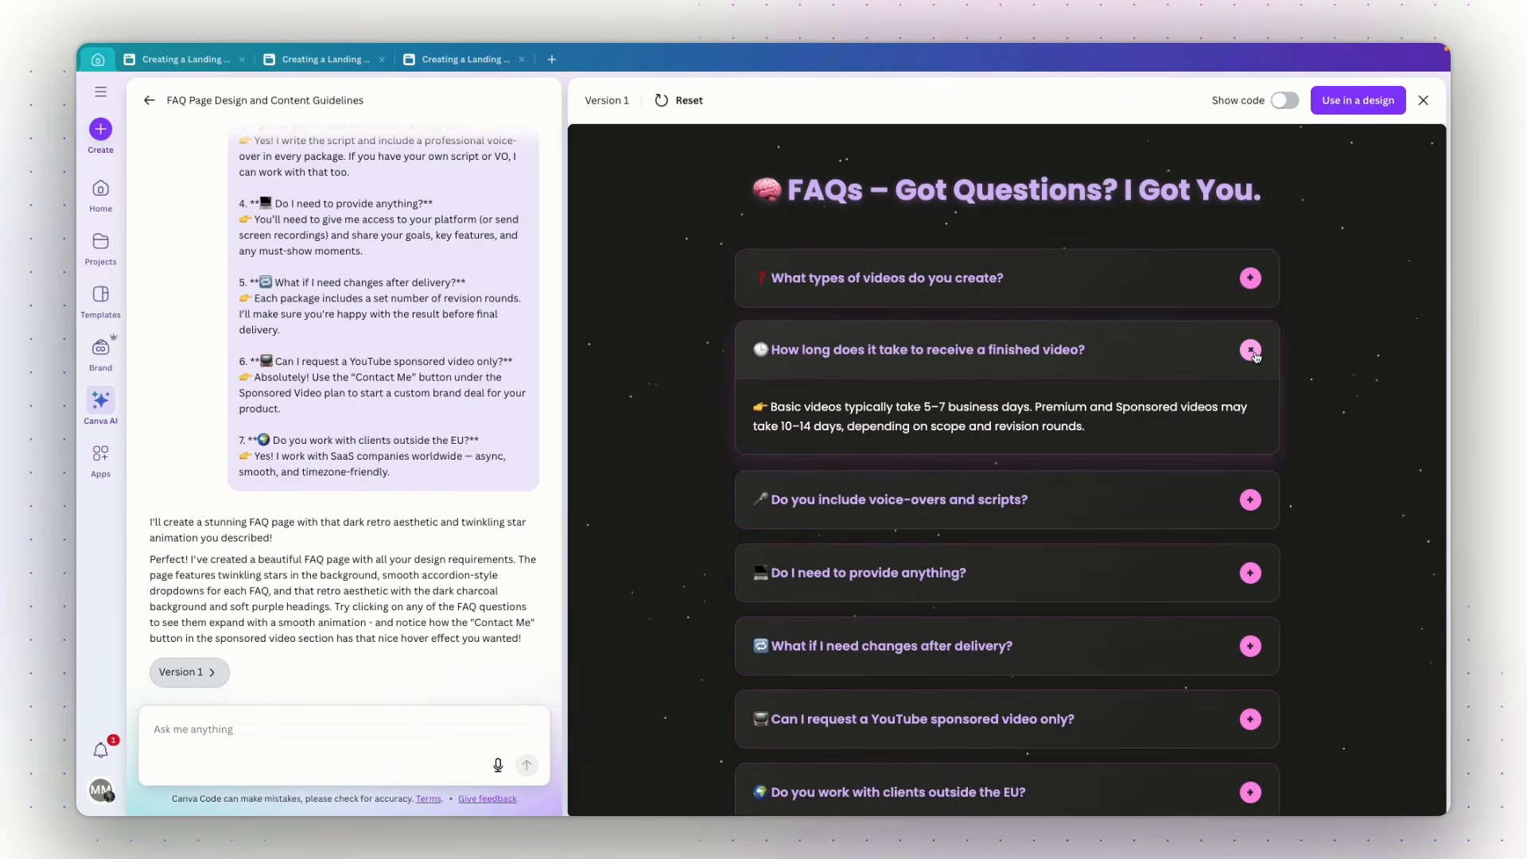
click(1254, 352)
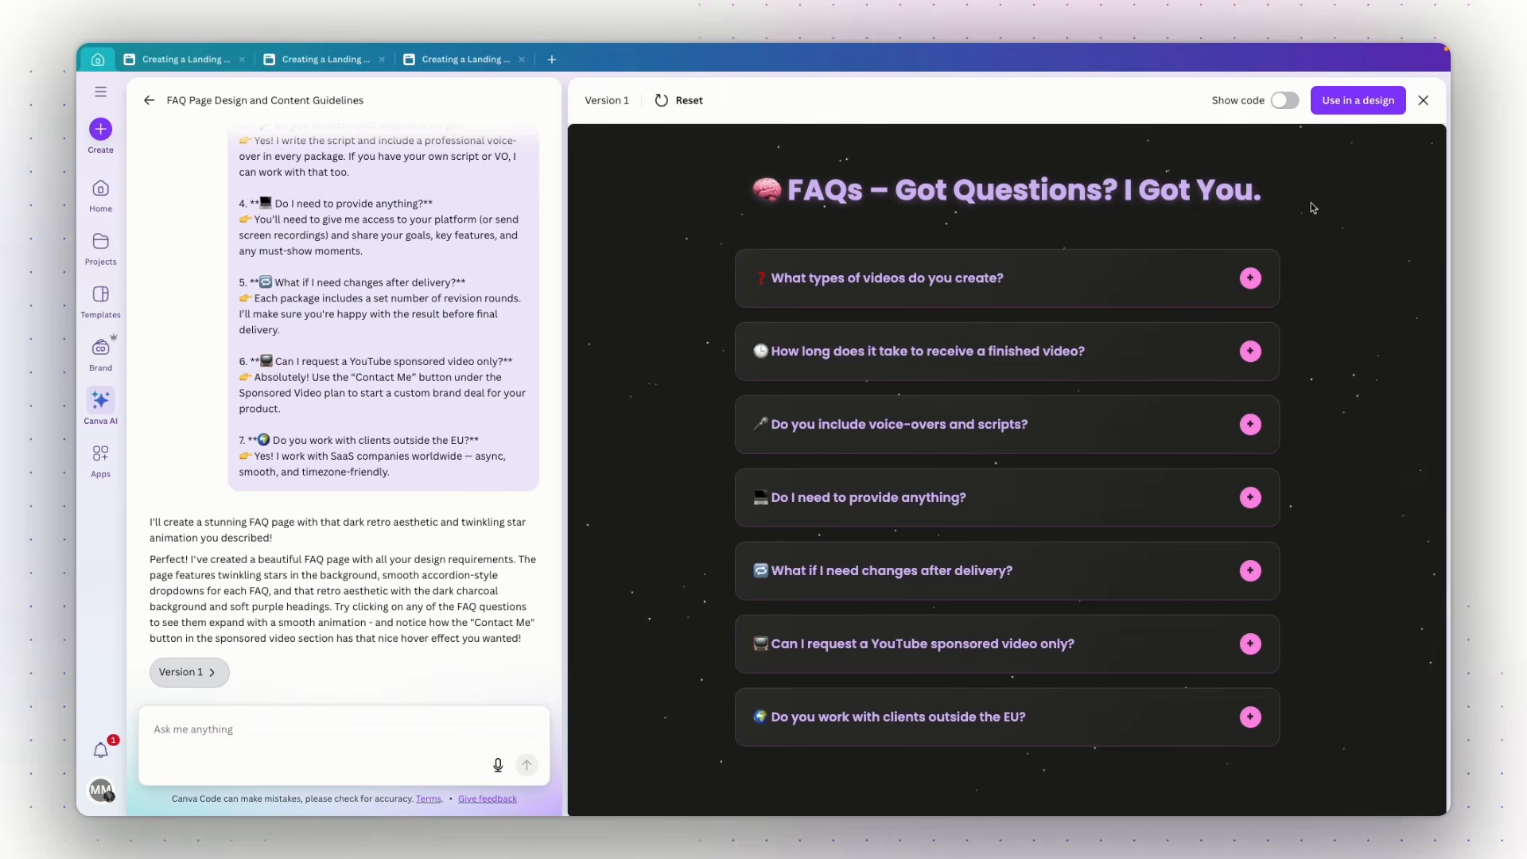
Step: Use the generated FAQ page in a website design and paste it onto page 2 of the landing page website
click(1337, 112)
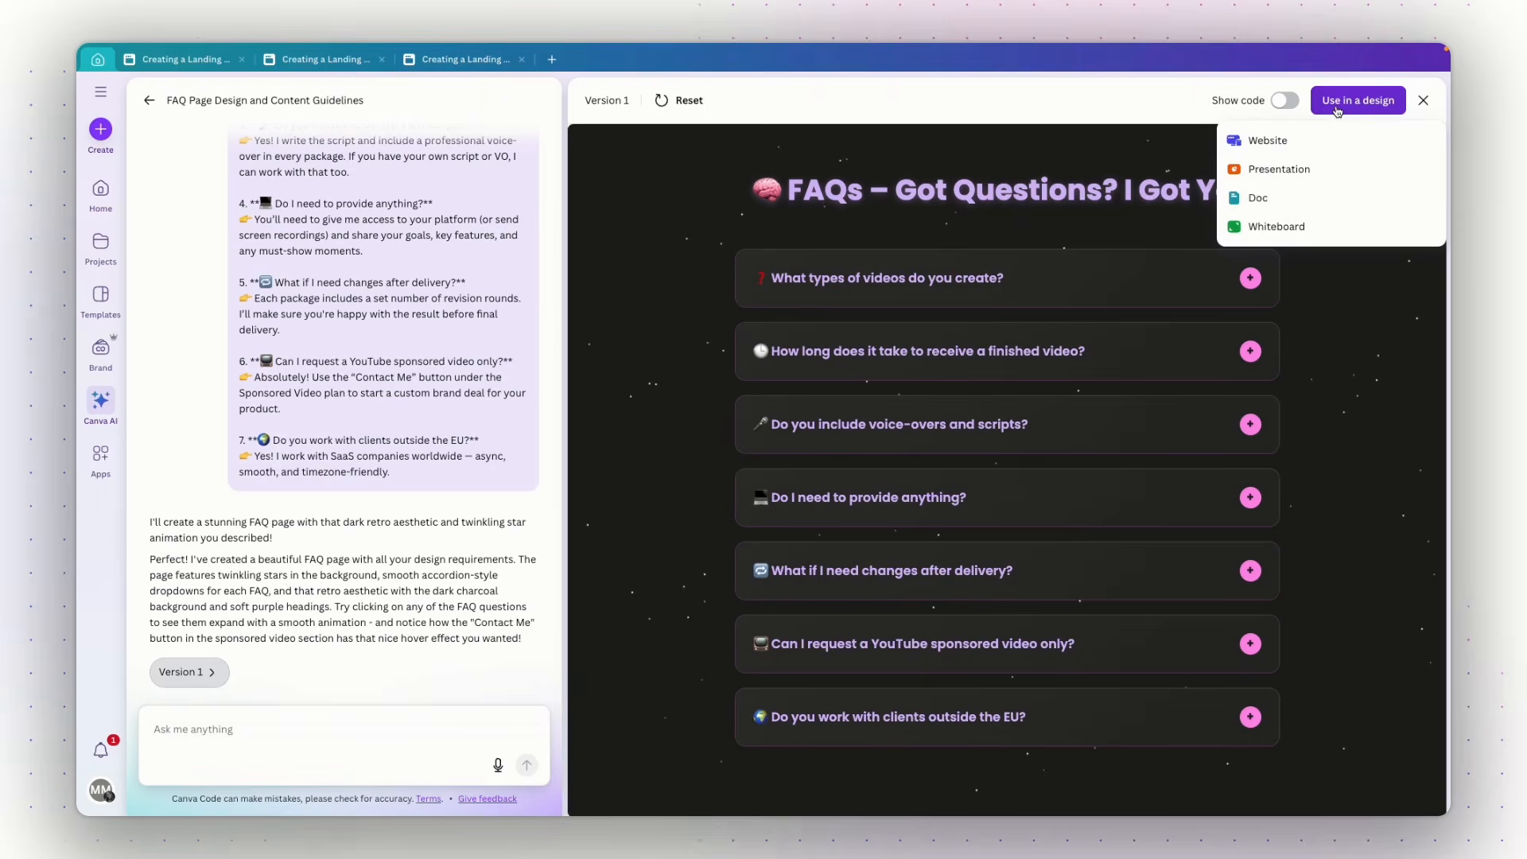
click(1298, 137)
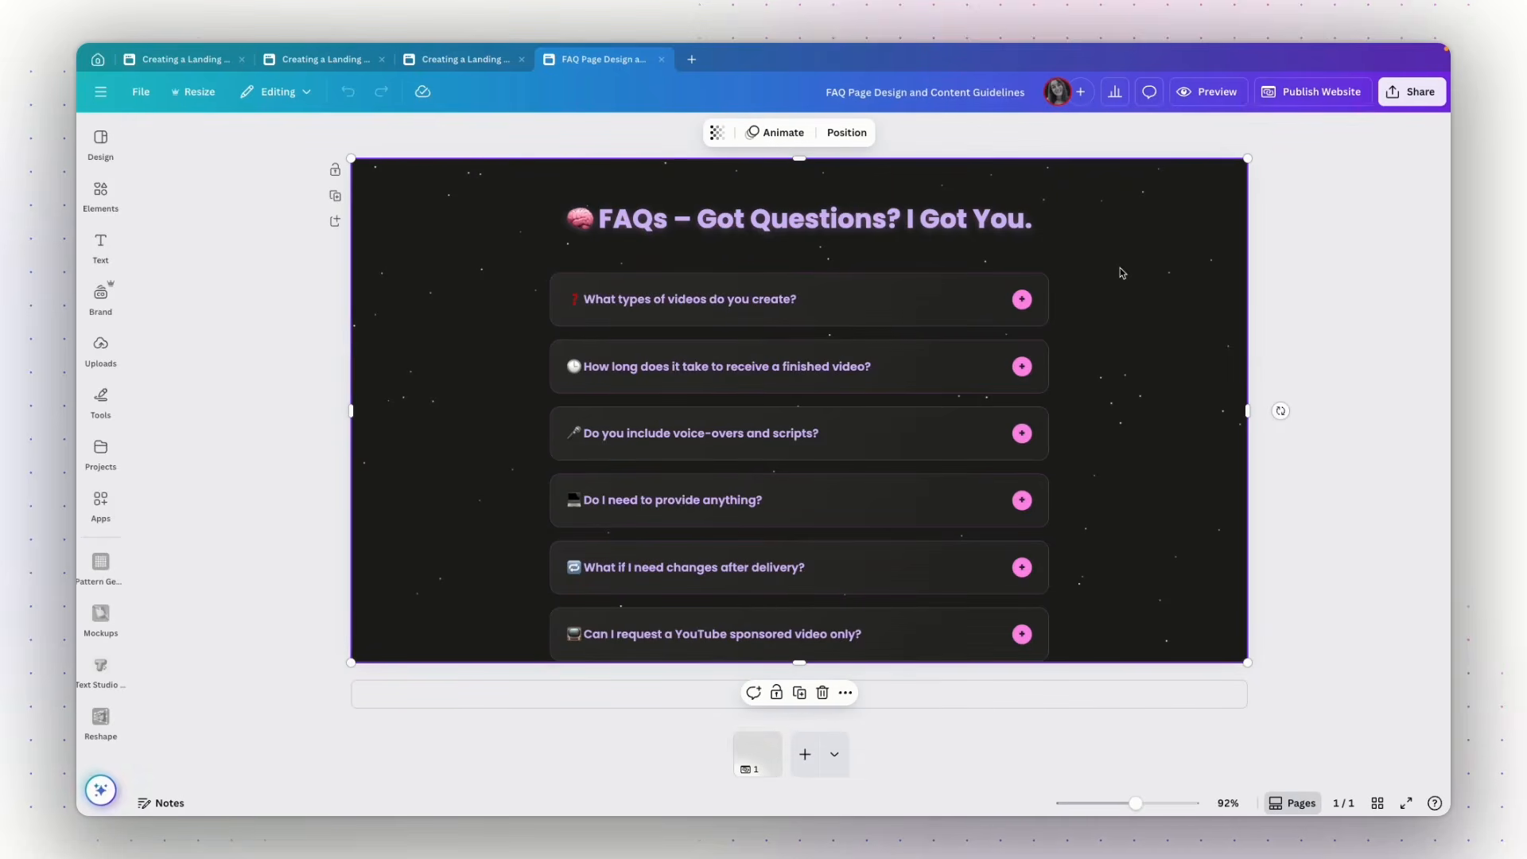
click(230, 69)
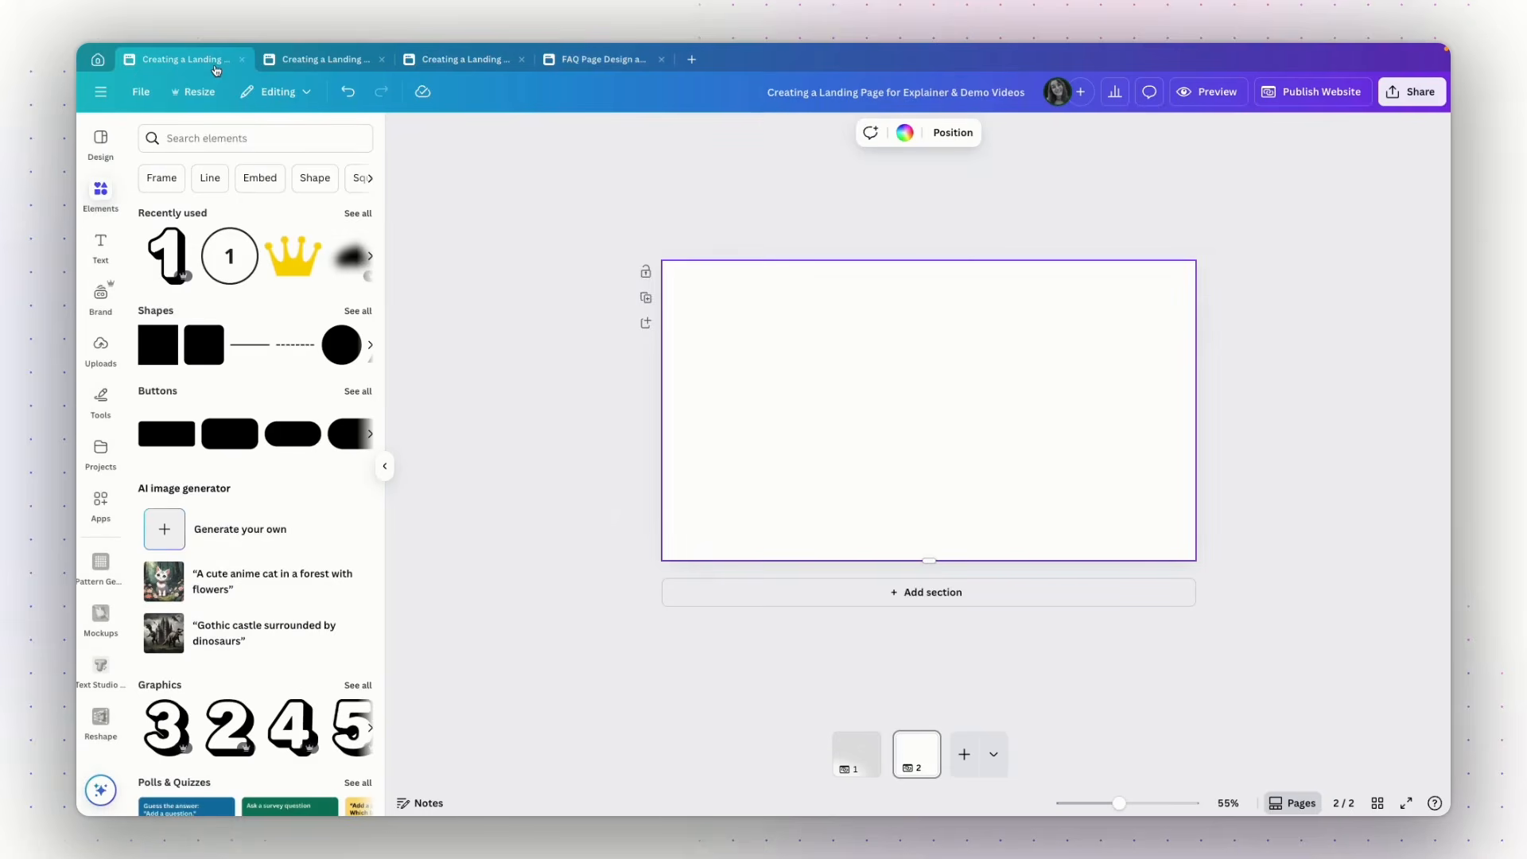
click(325, 71)
click(452, 71)
key(ctrl+v)
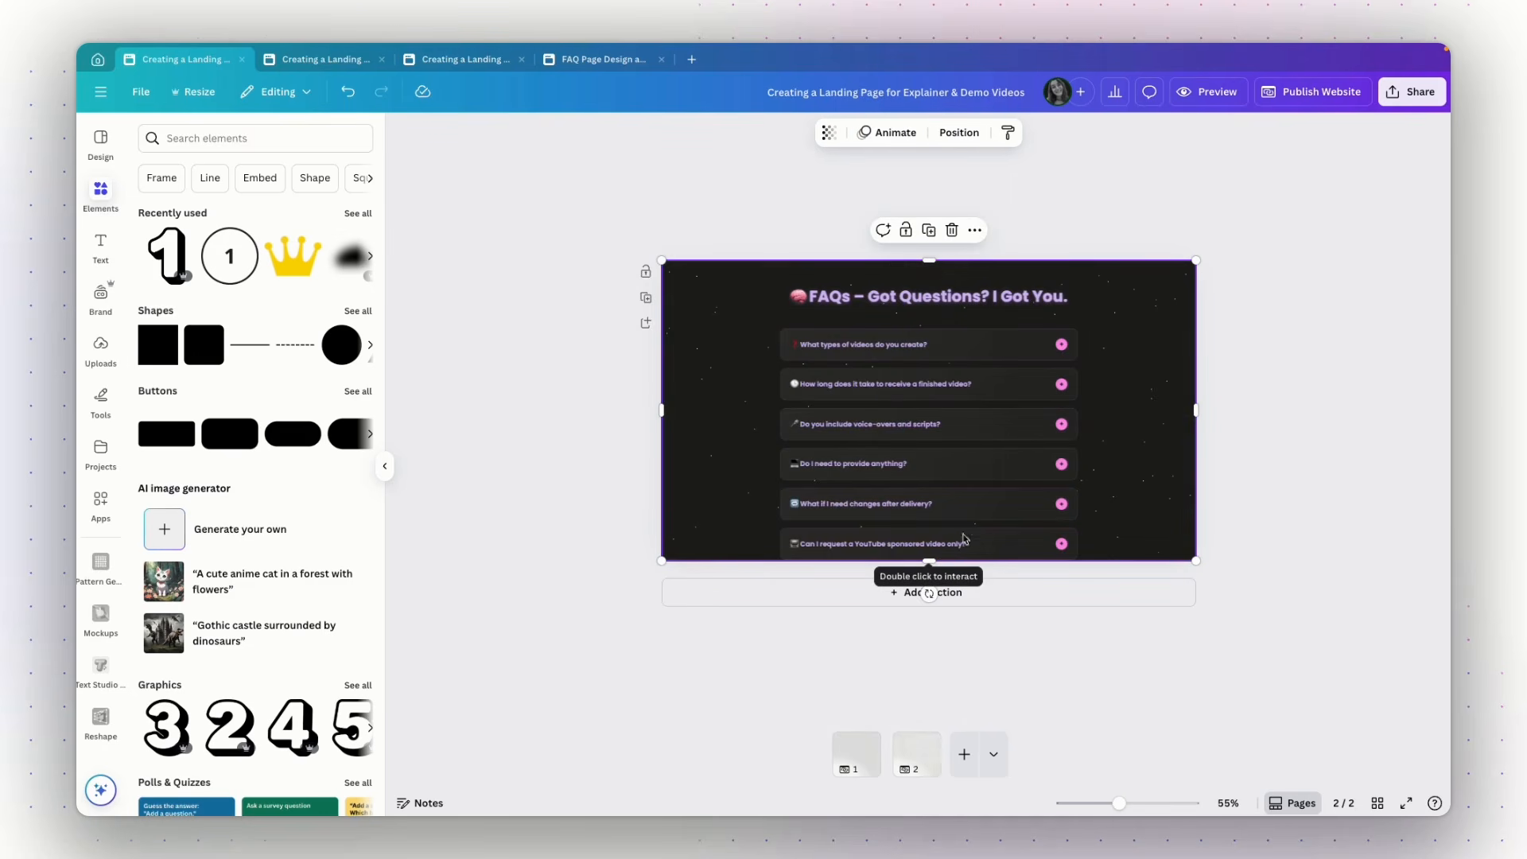
Step: Extend the FAQ embed and its section on page 2 downward so all seven questions fit
click(959, 133)
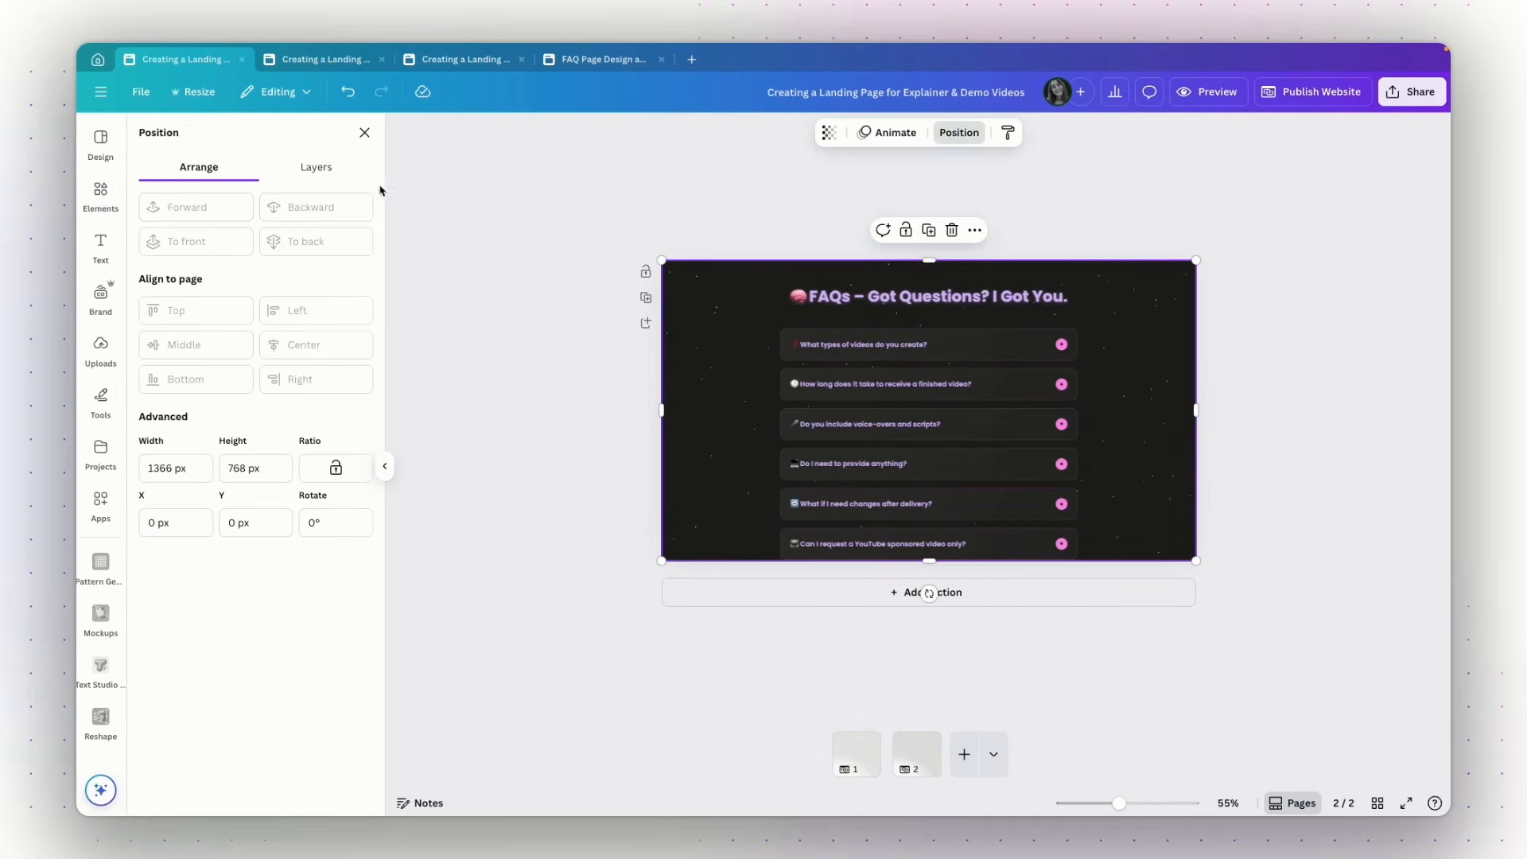
click(288, 173)
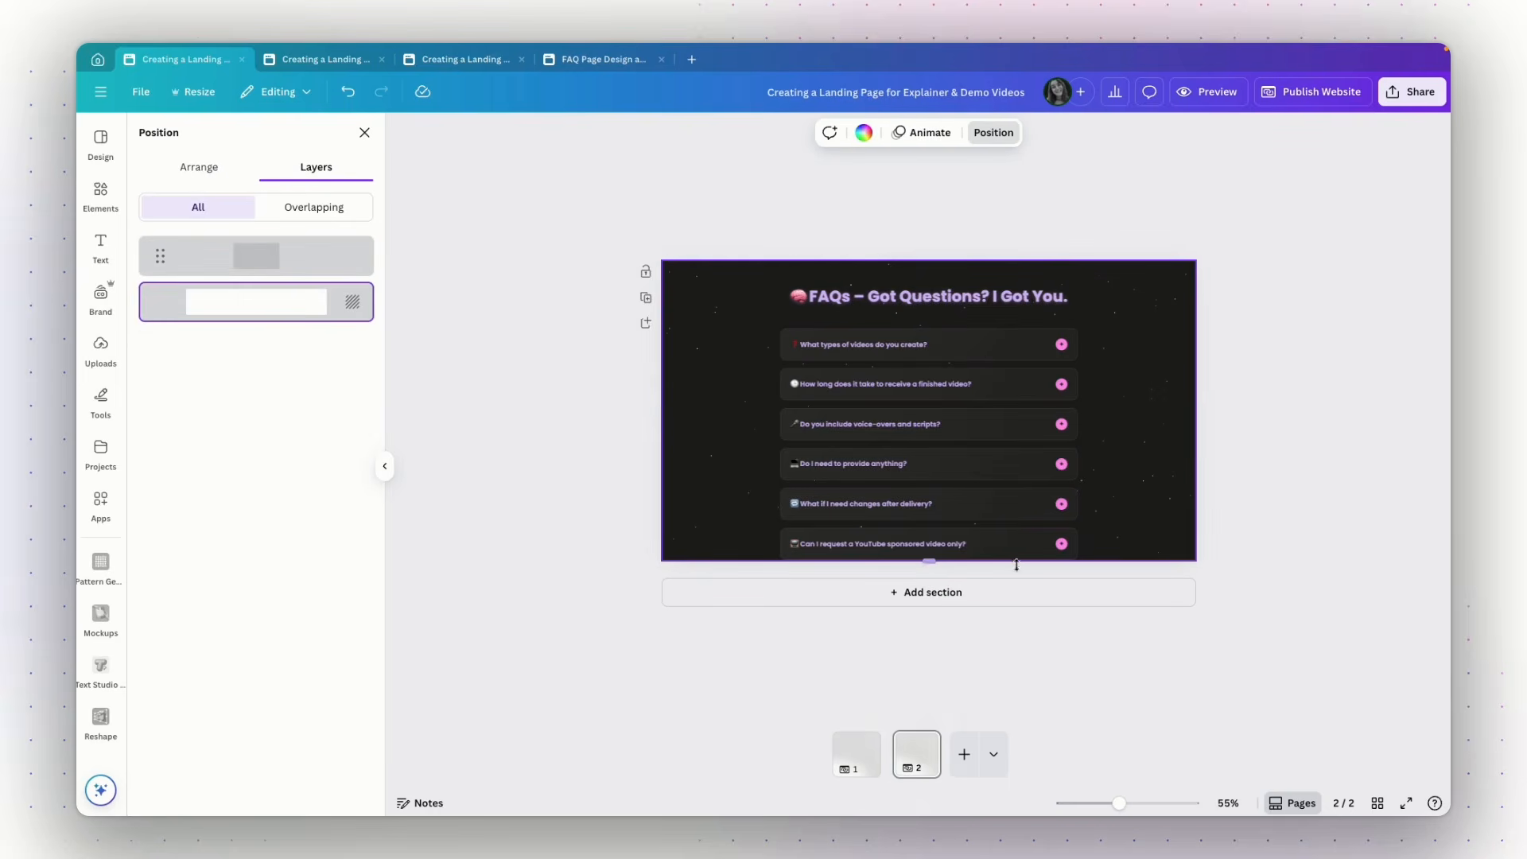
drag(929, 560, 931, 580)
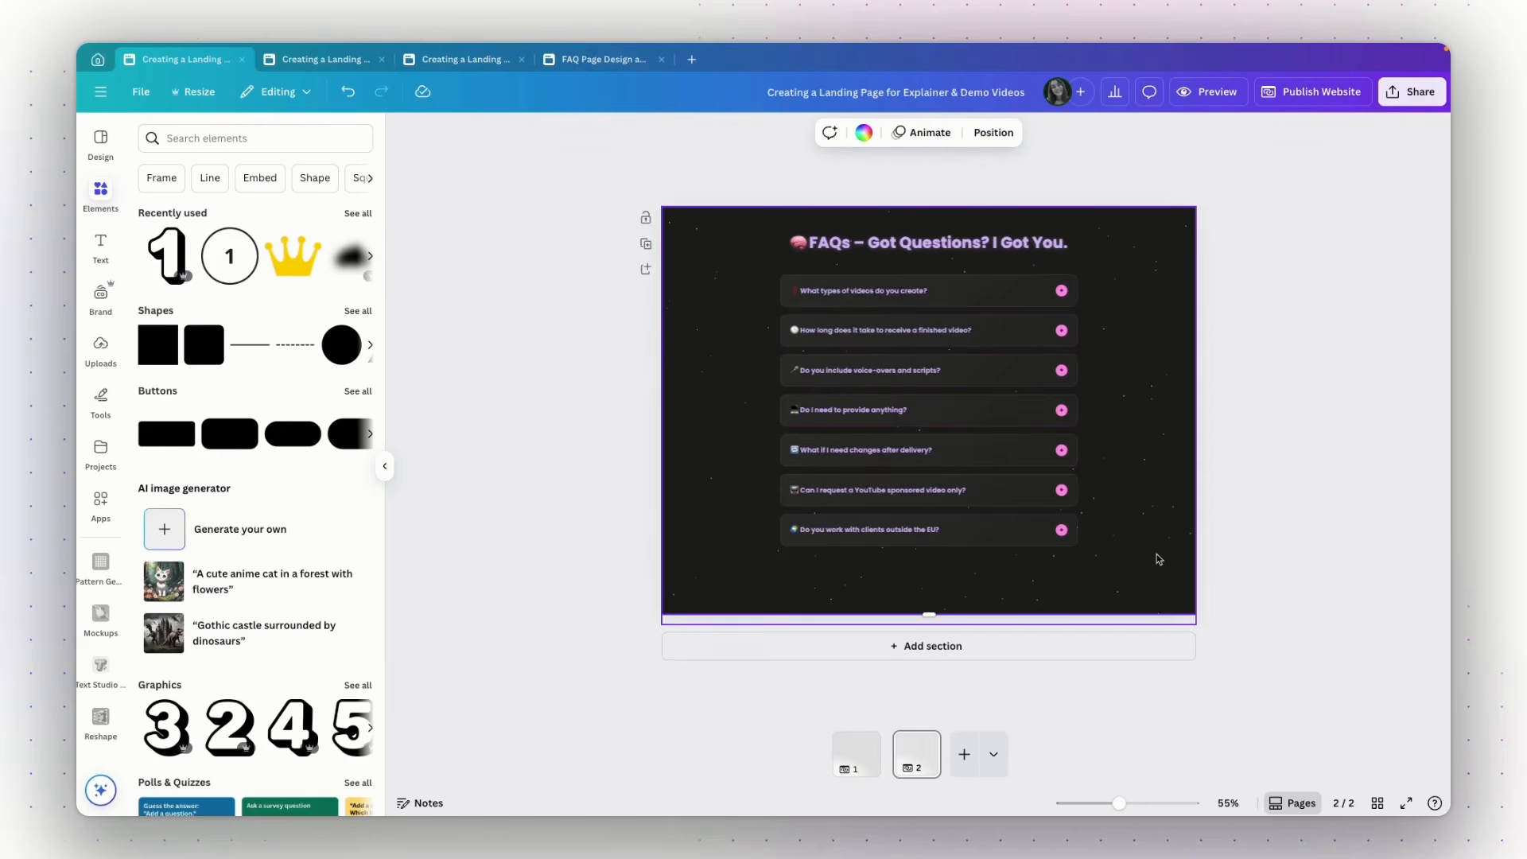
Step: Look over page 1 down to its closing call to action and return to the FAQ page
click(857, 757)
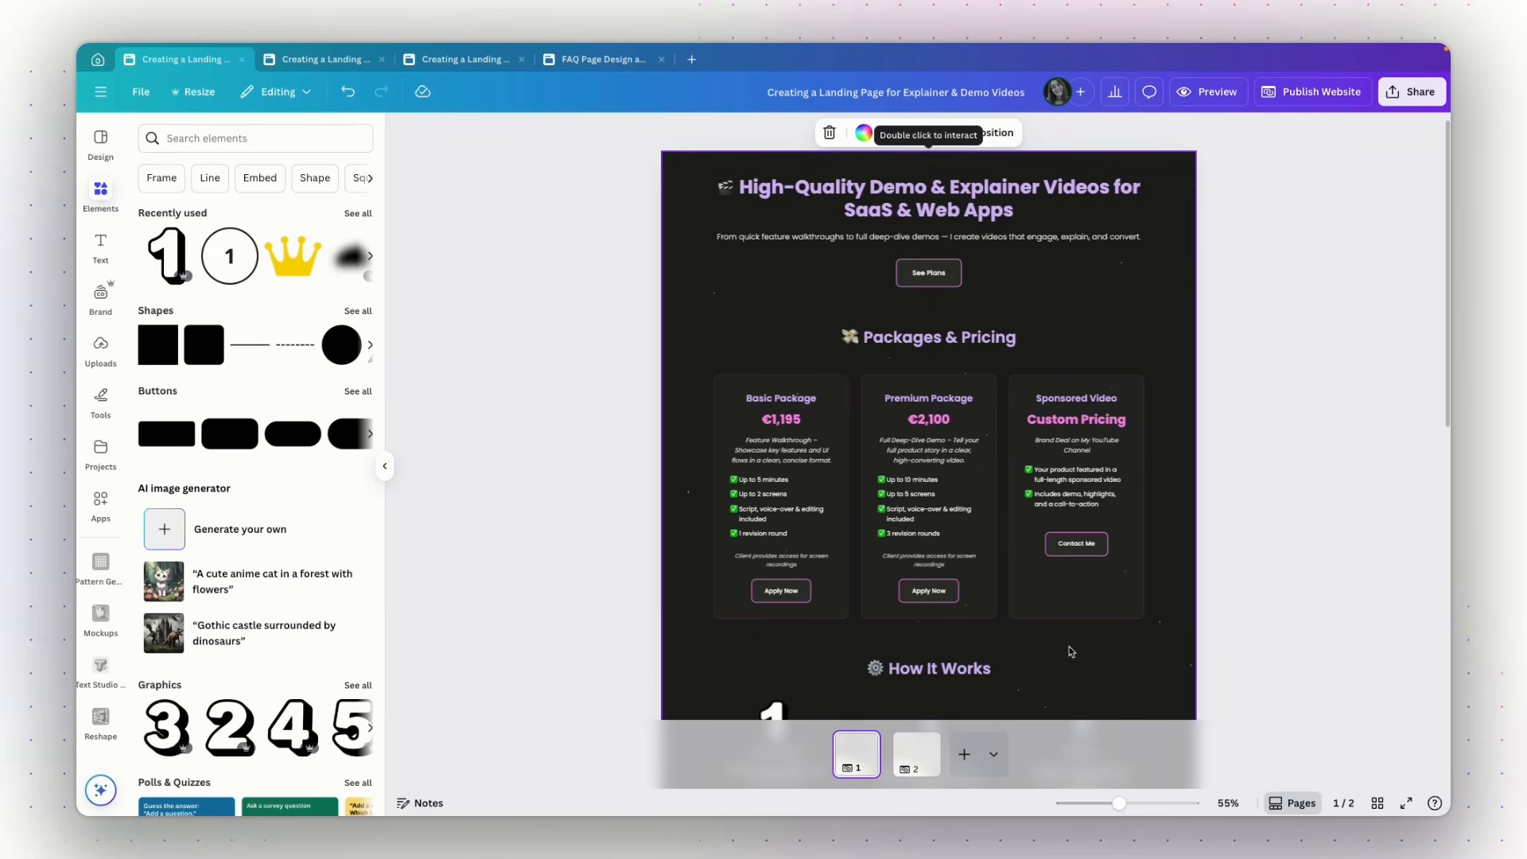
scroll(1069, 650, down, 6)
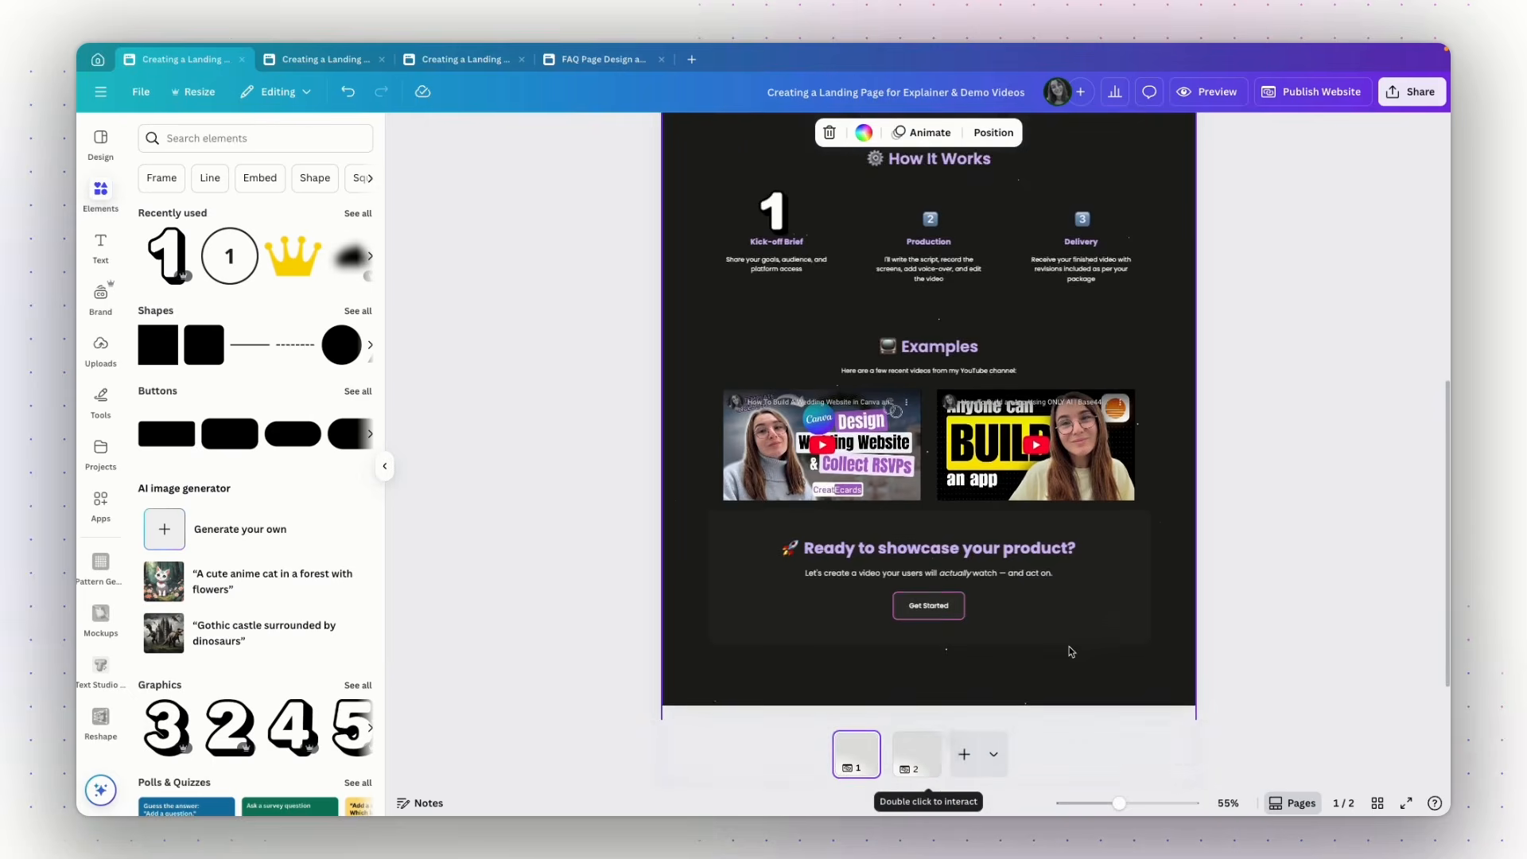
scroll(1069, 650, down, 1)
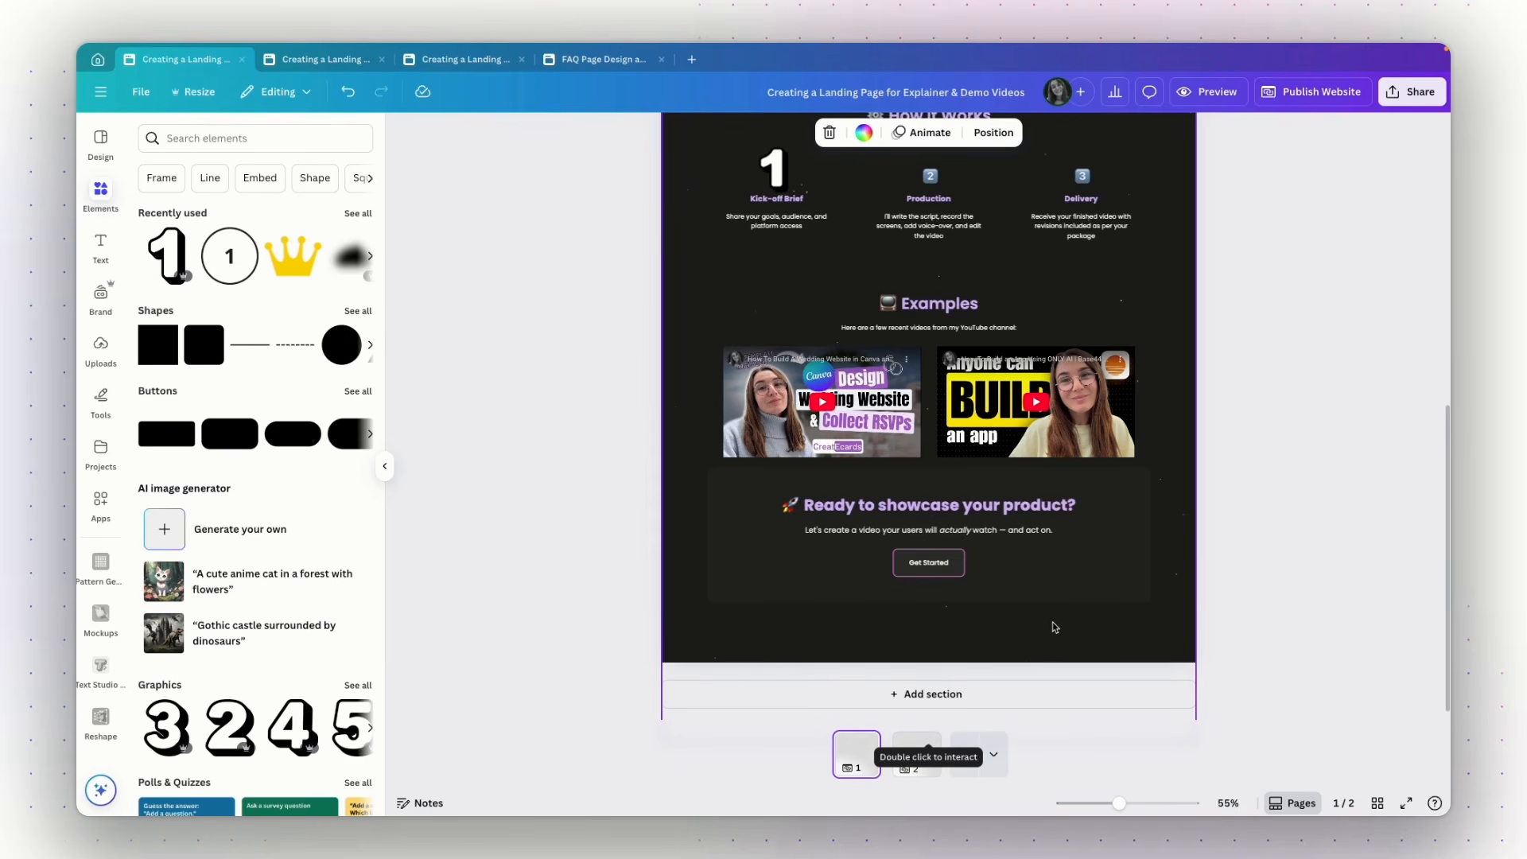
click(921, 744)
click(914, 747)
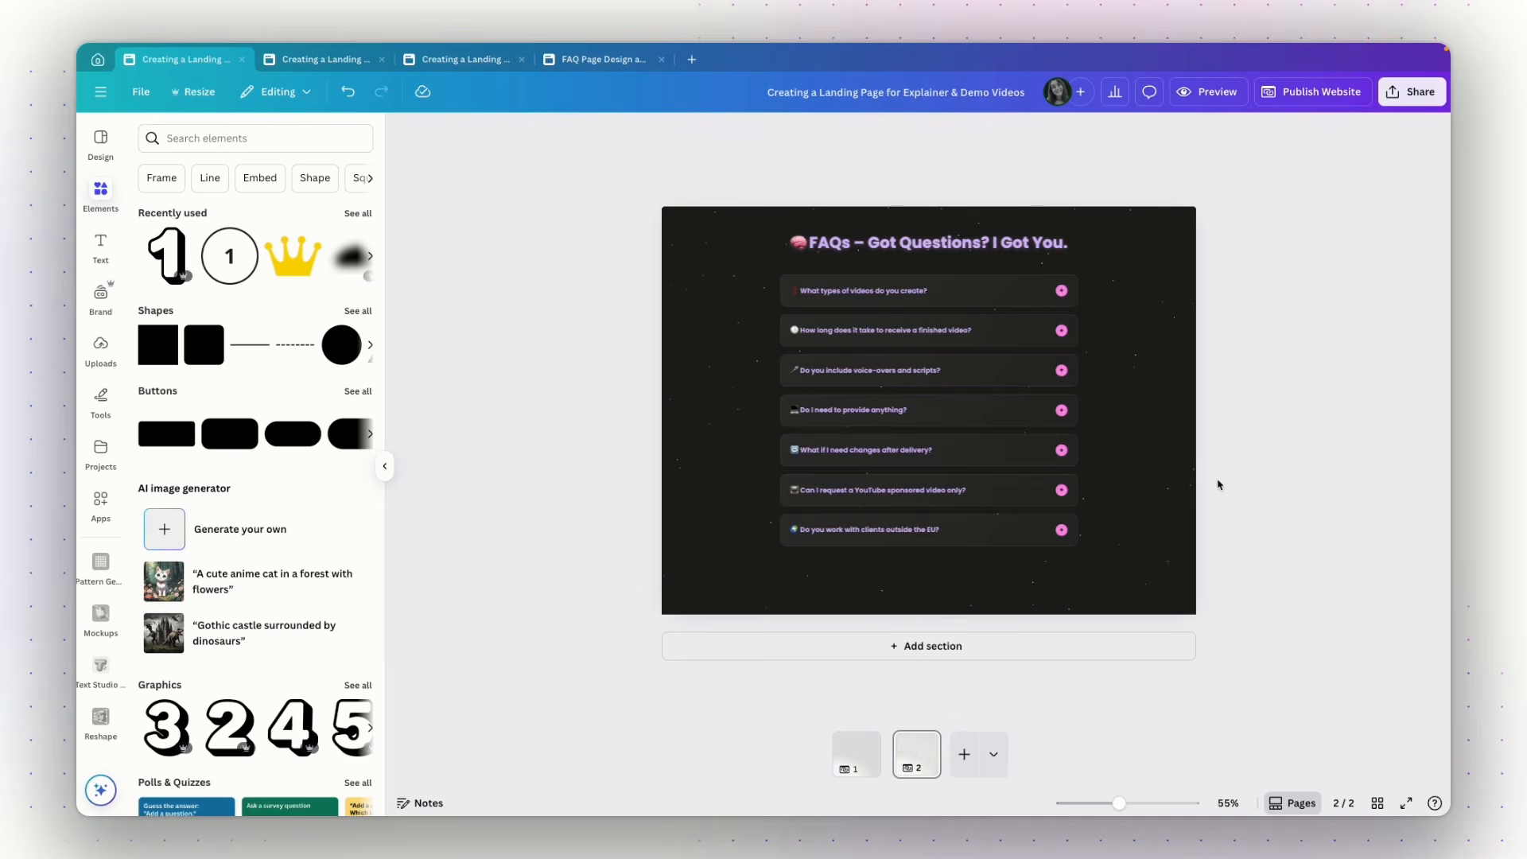
Step: Preview the website, check the landing page and the FAQ page through the navigation menu, and return to the editor
click(1194, 101)
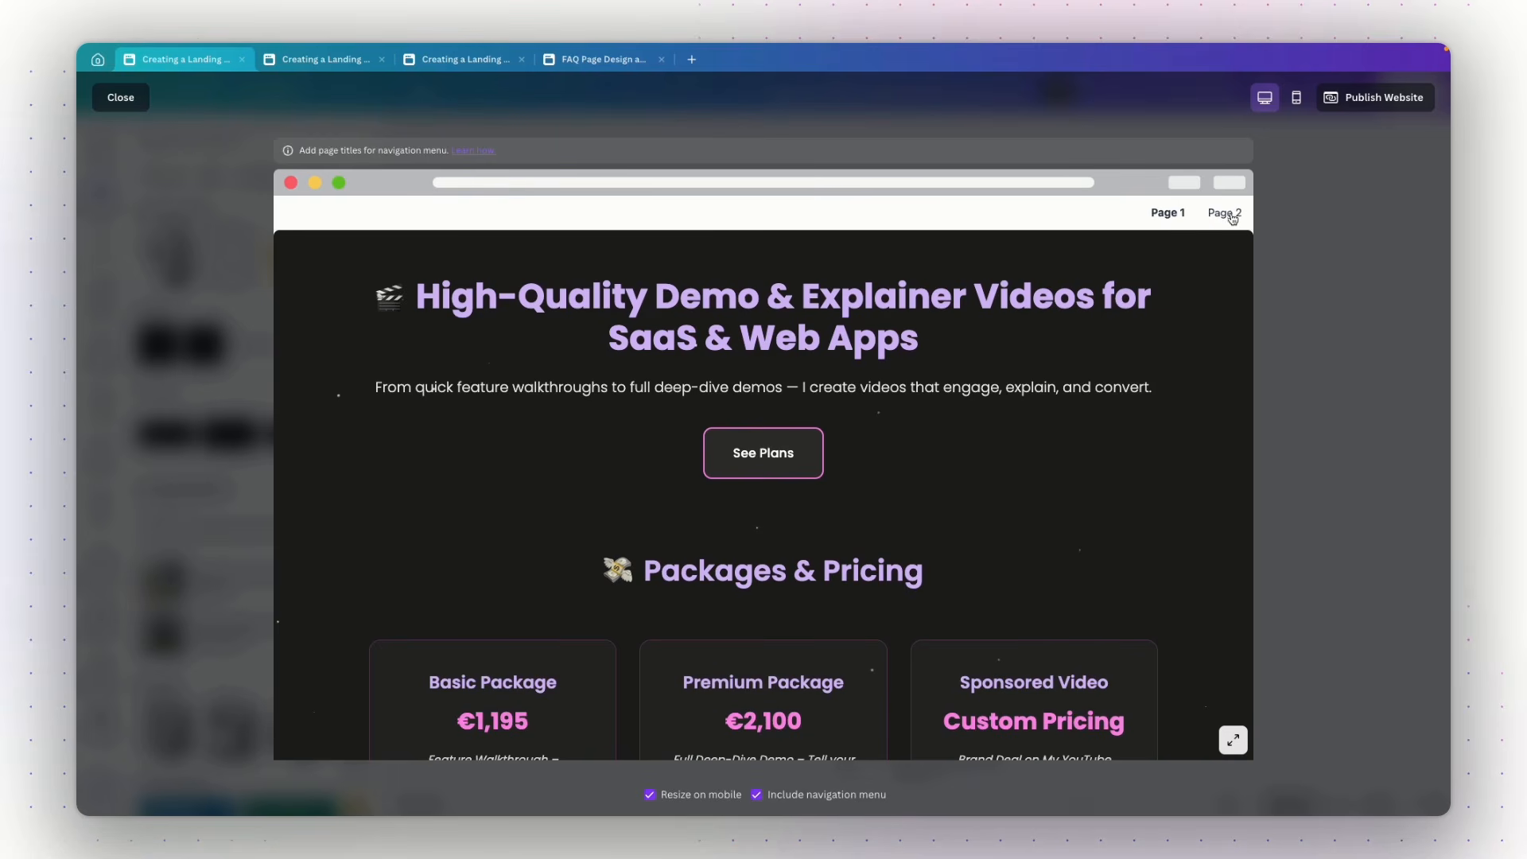
scroll(1058, 431, down, 6)
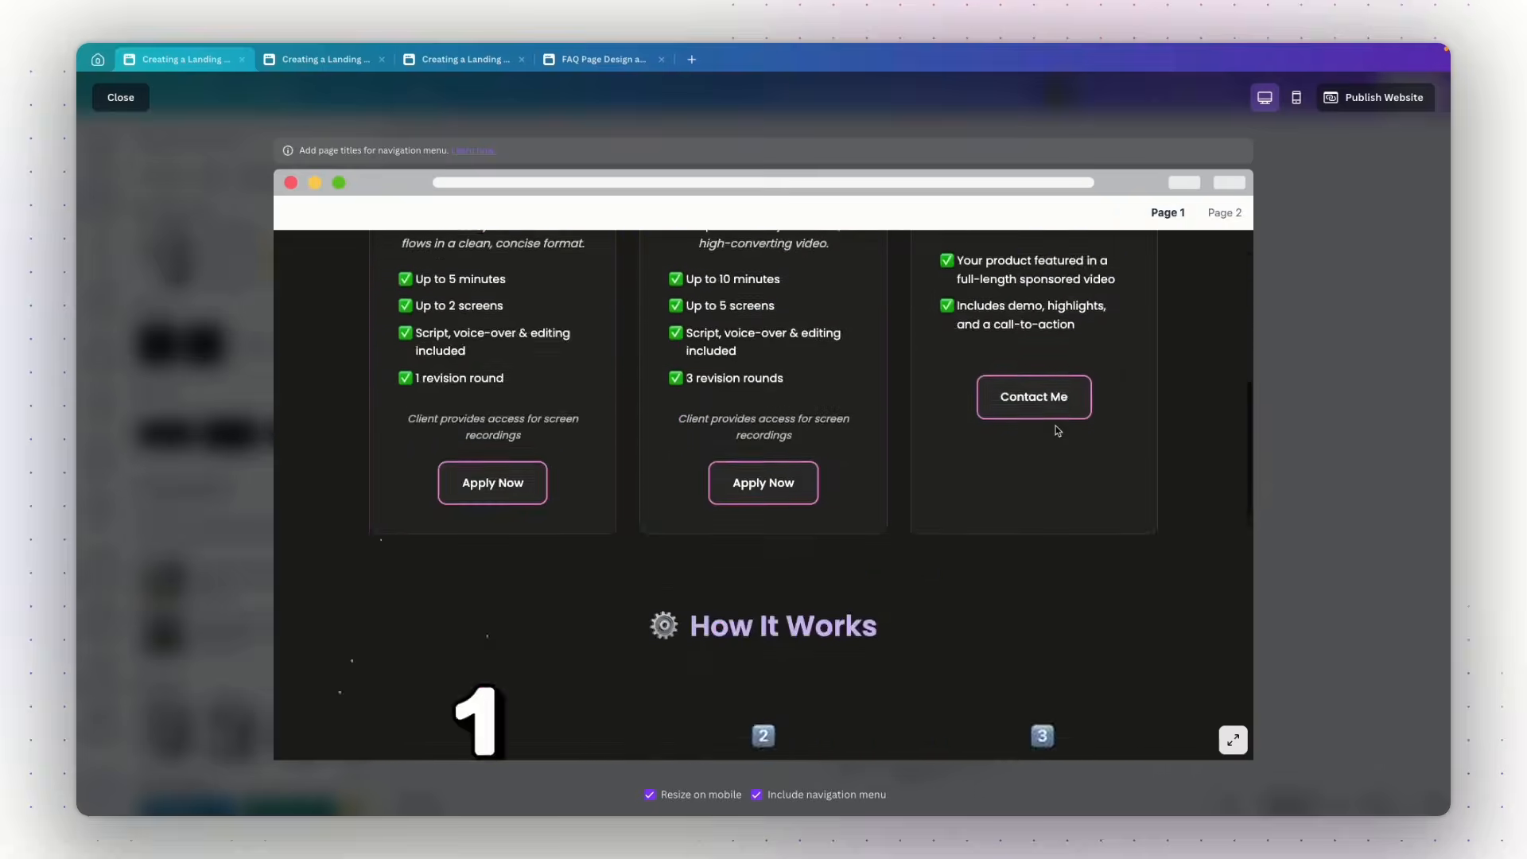
scroll(1058, 430, up, 6)
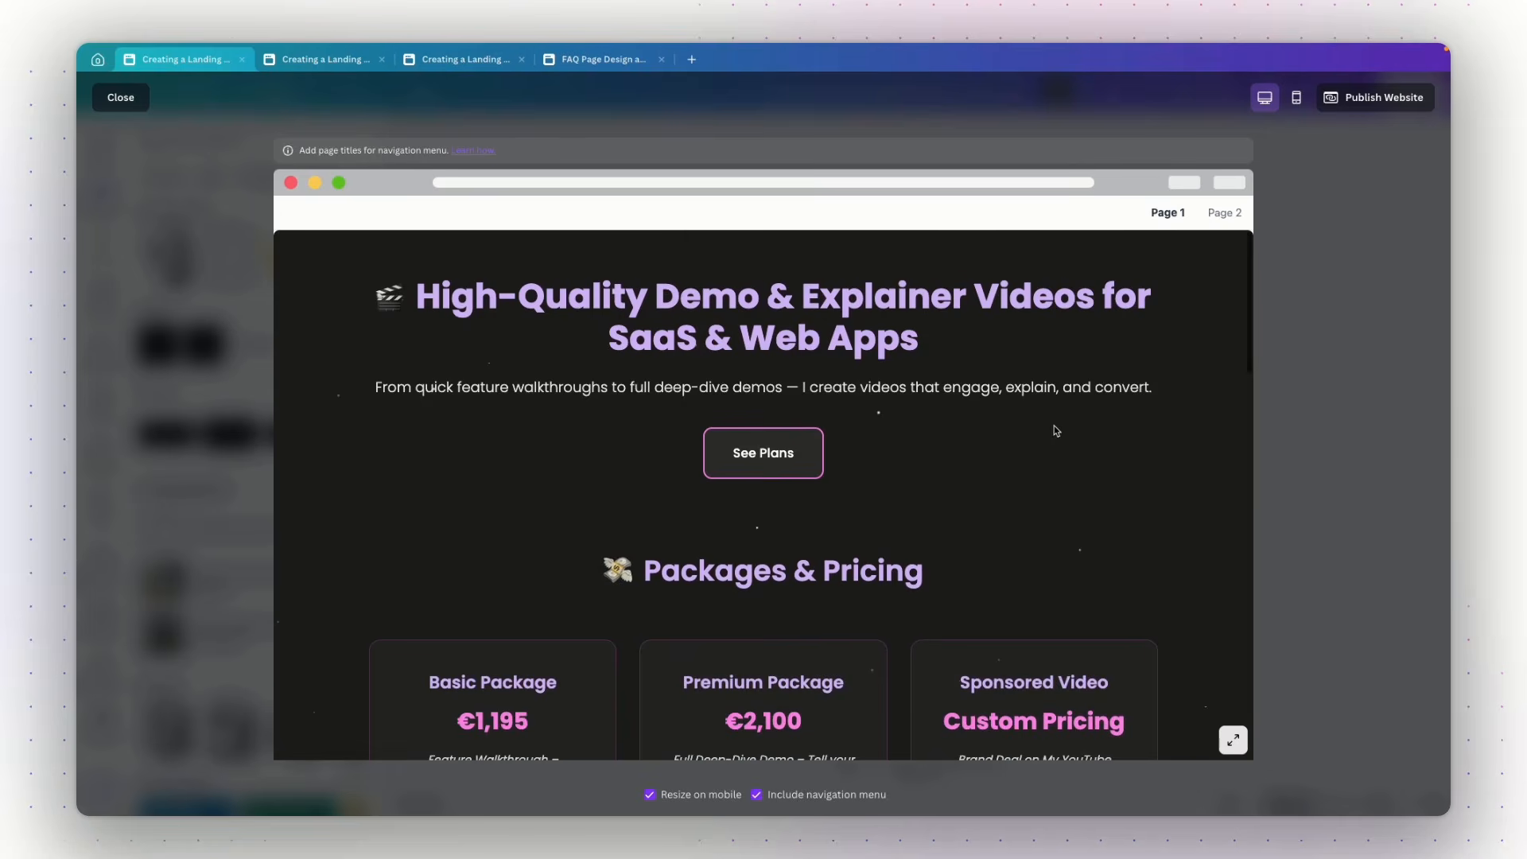
click(1219, 215)
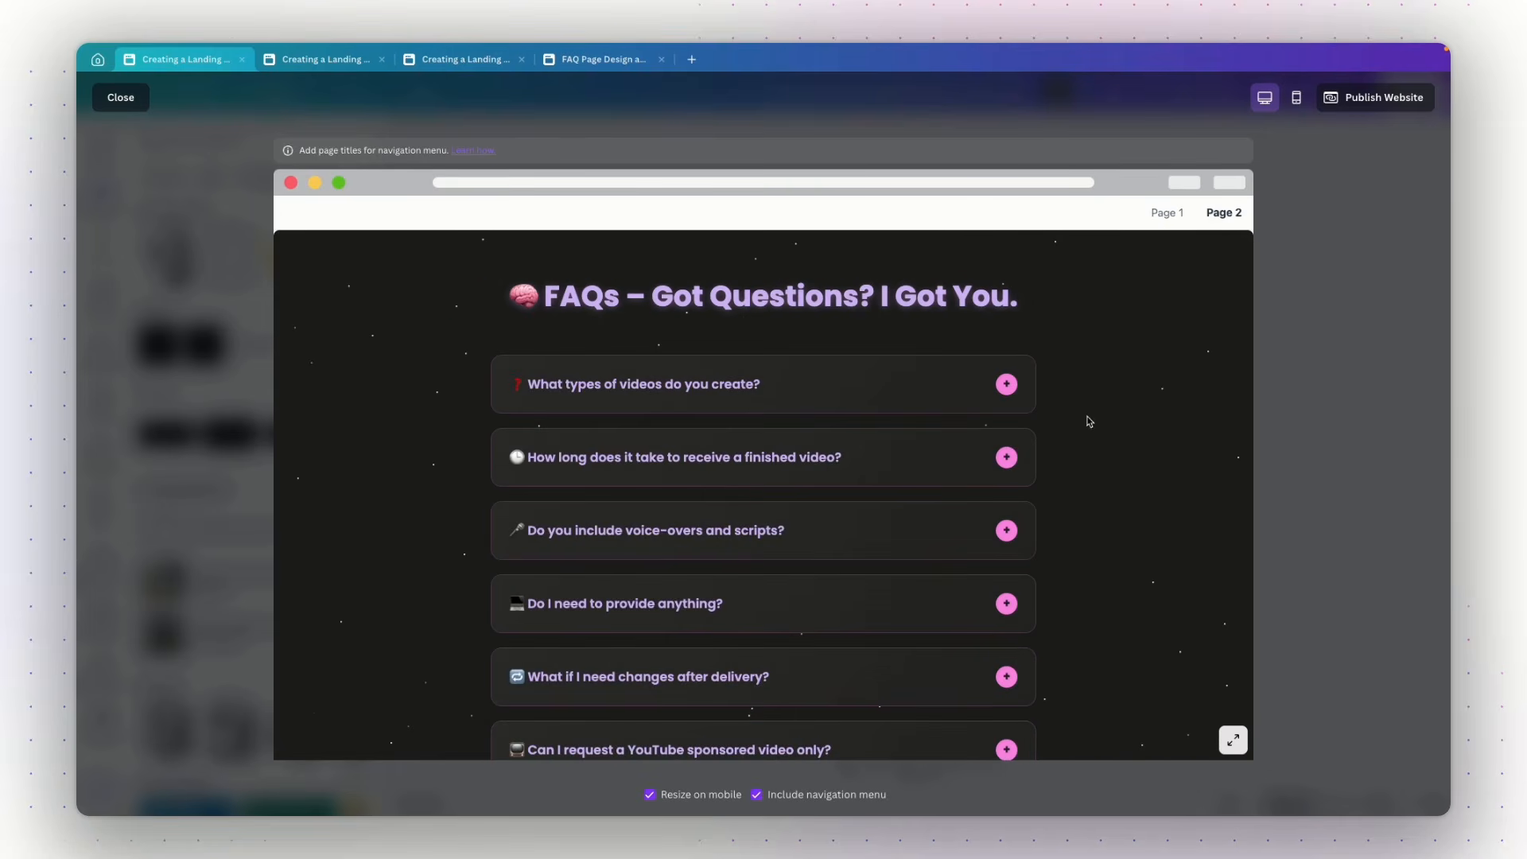
scroll(1117, 424, down, 1)
scroll(1119, 424, down, 1)
scroll(1119, 424, up, 3)
click(113, 106)
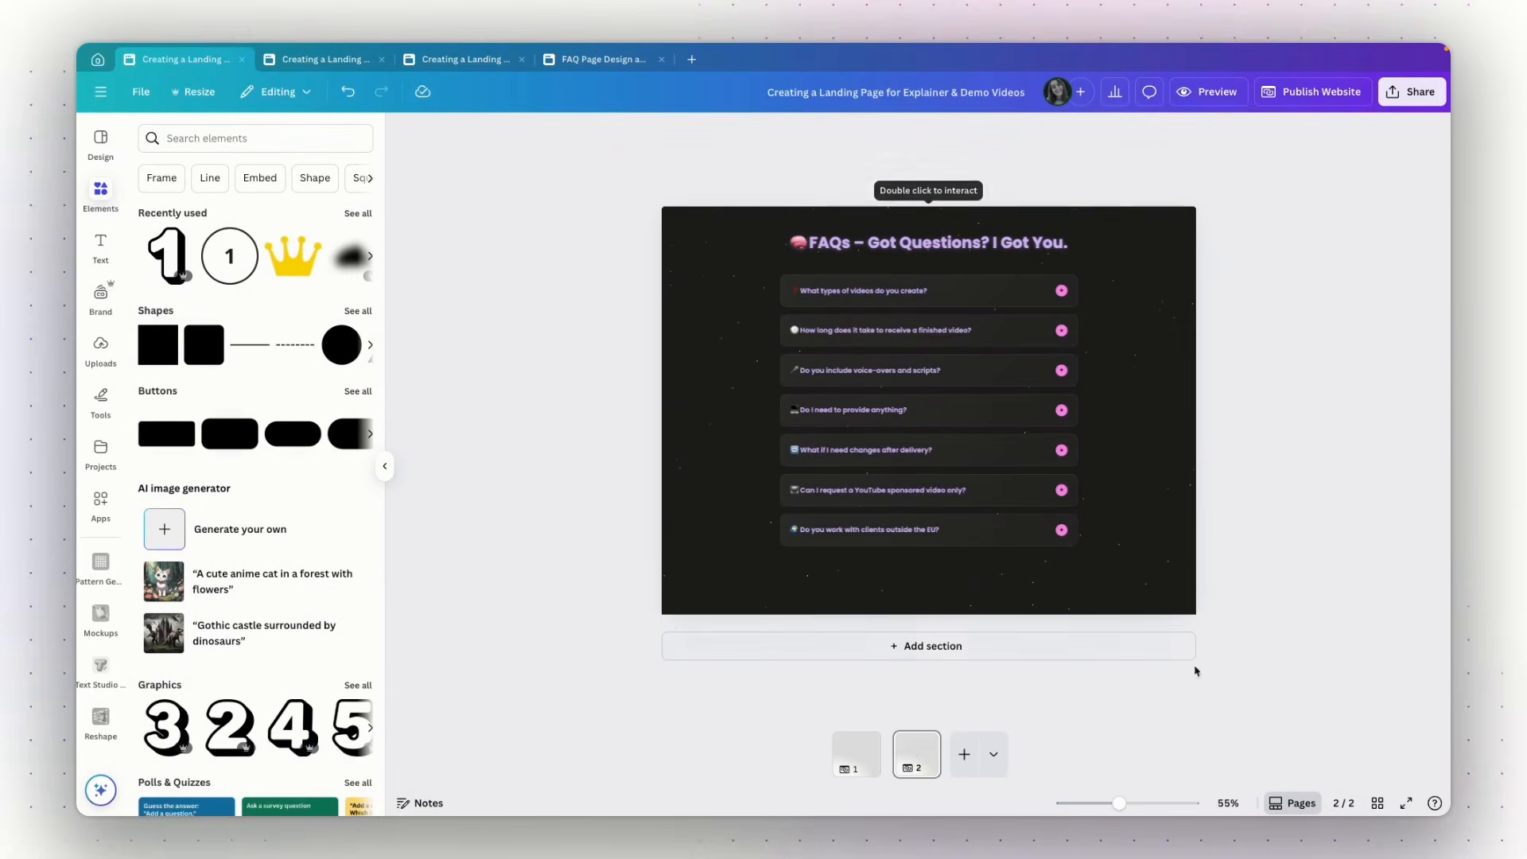
Step: Title page 1 Home and page 2 FAQ's, and preview the titles in the website's navigation menu
click(1377, 804)
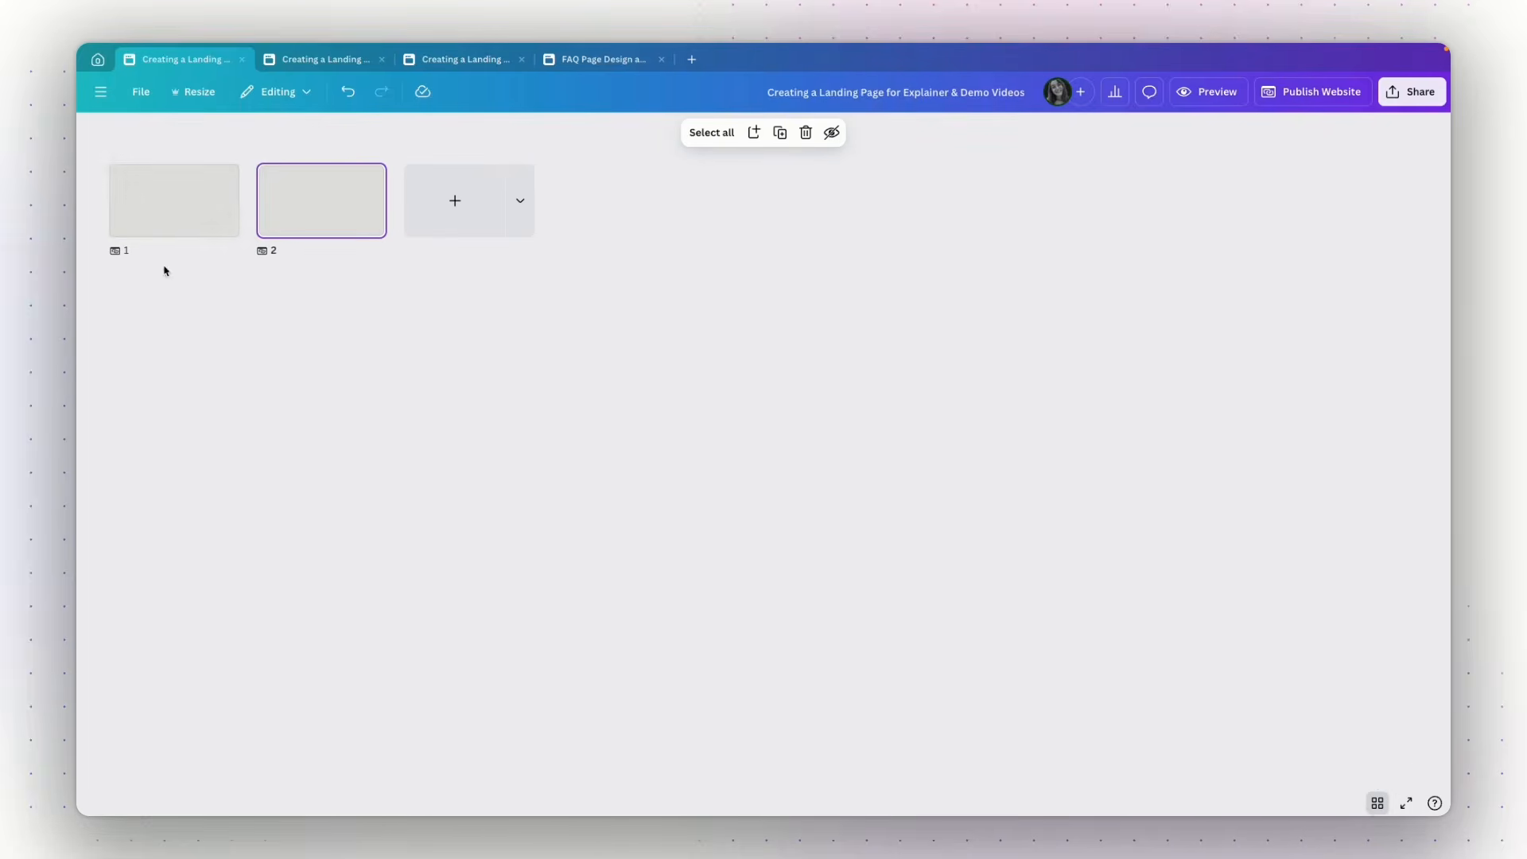
click(147, 253)
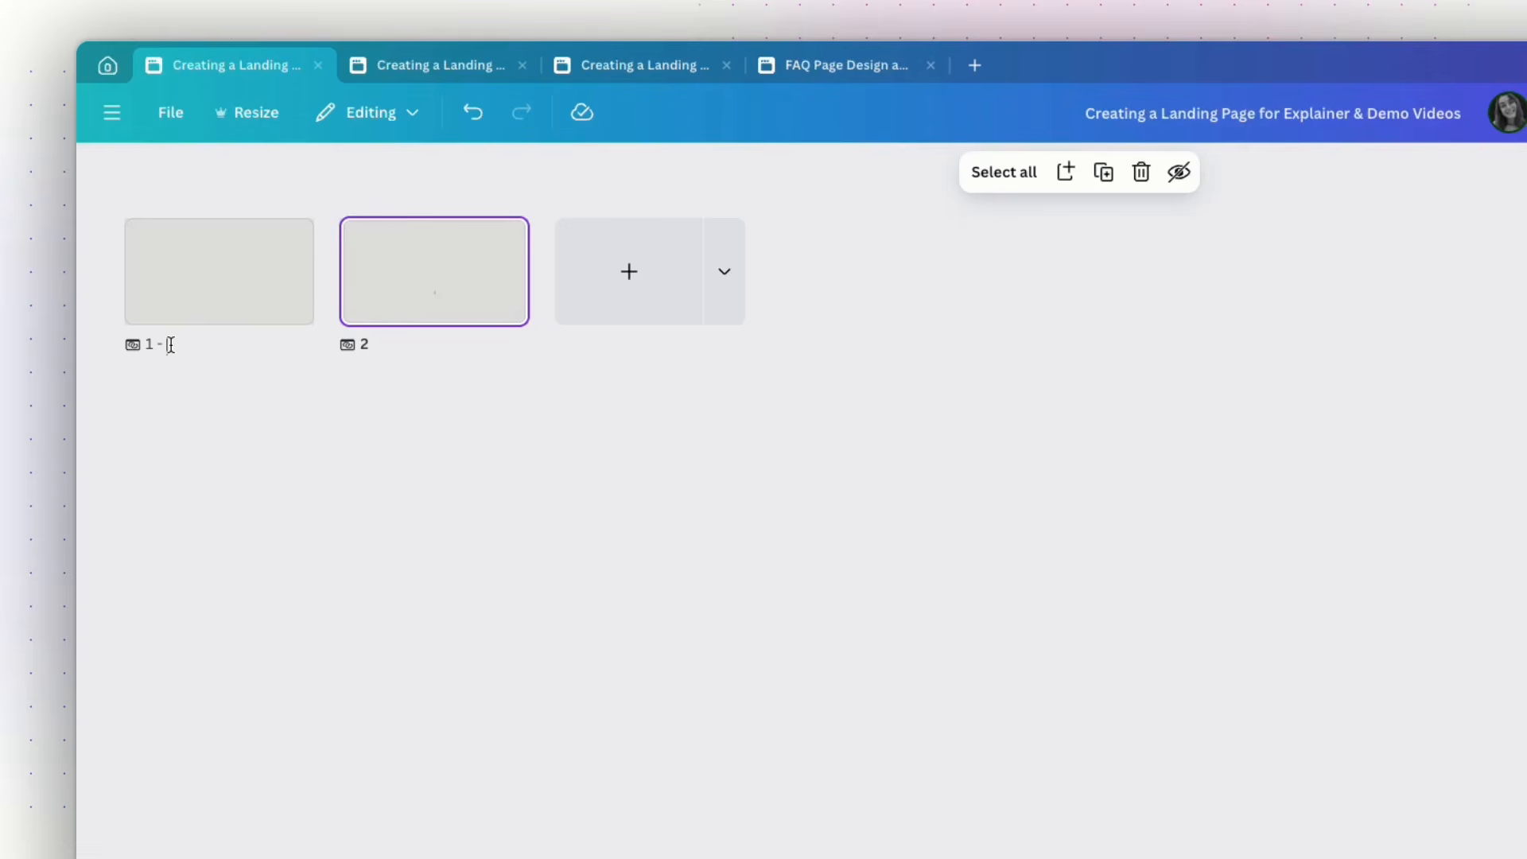
text(Home)
click(374, 344)
text(FAQs)
double_click(180, 310)
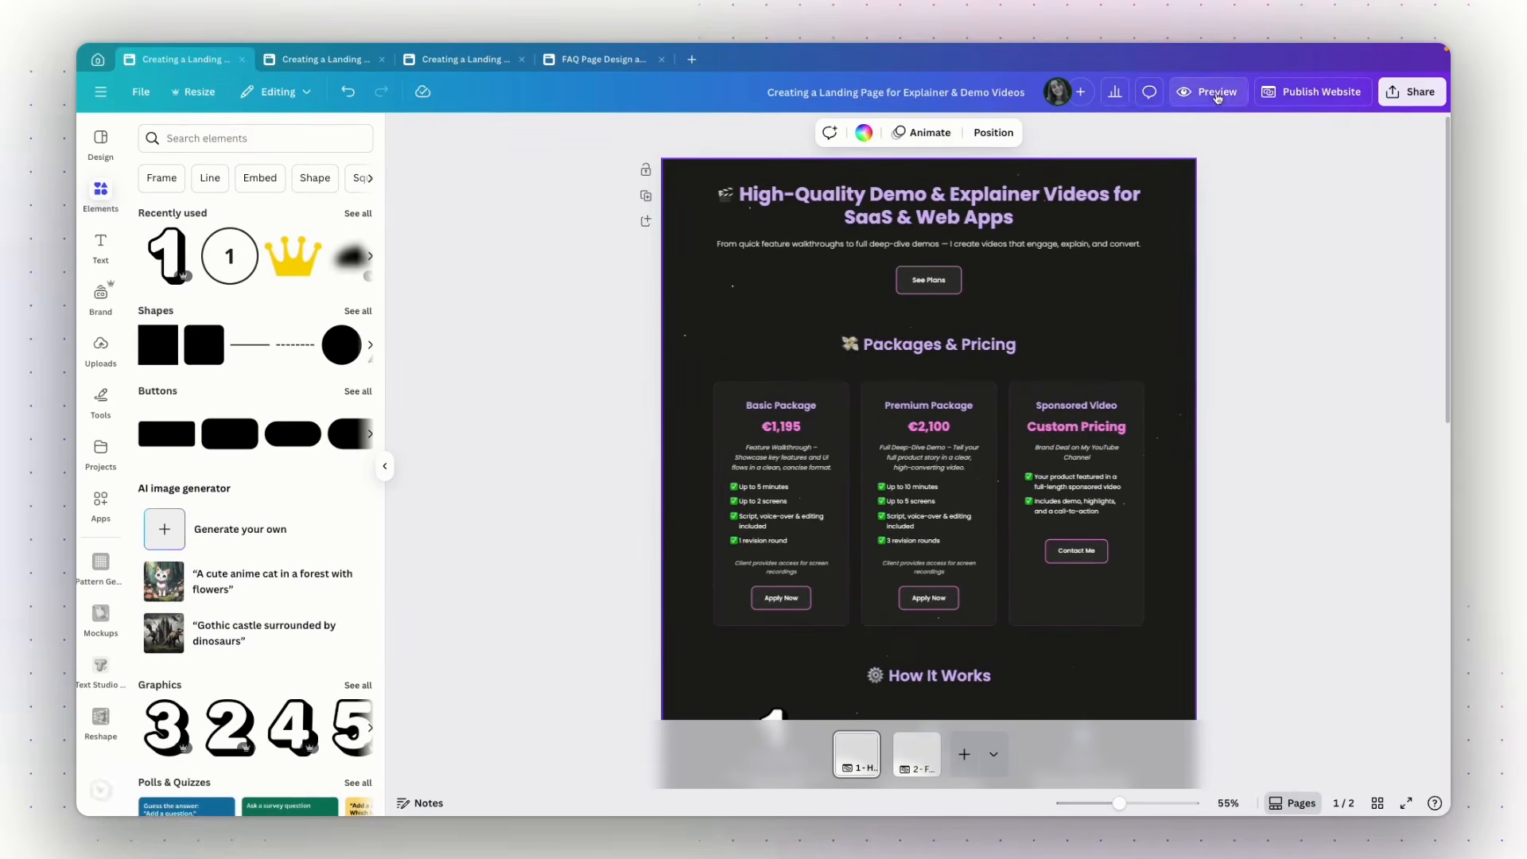
click(1216, 93)
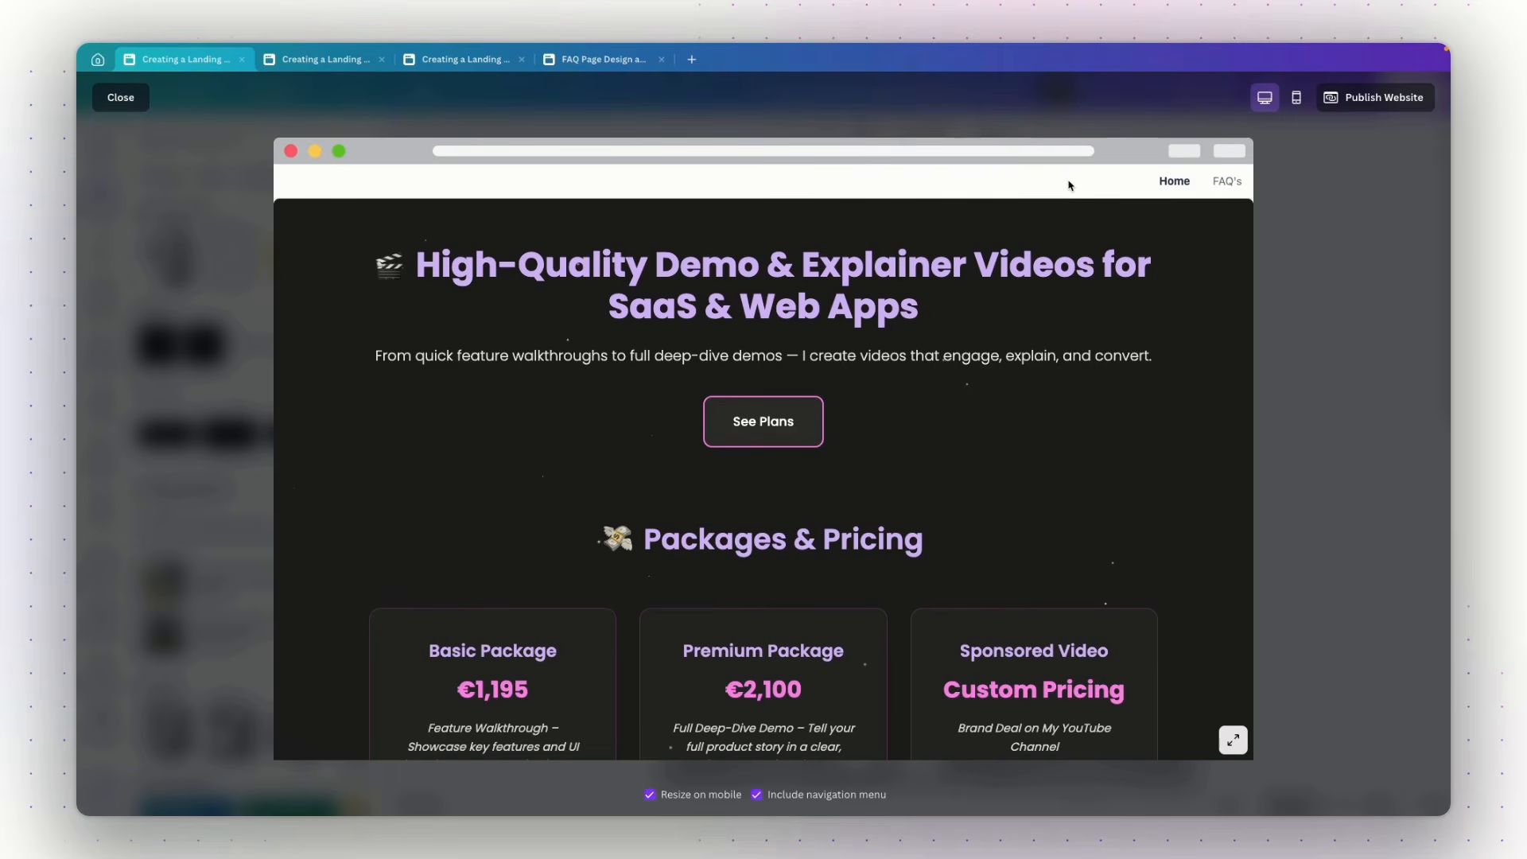
click(1351, 297)
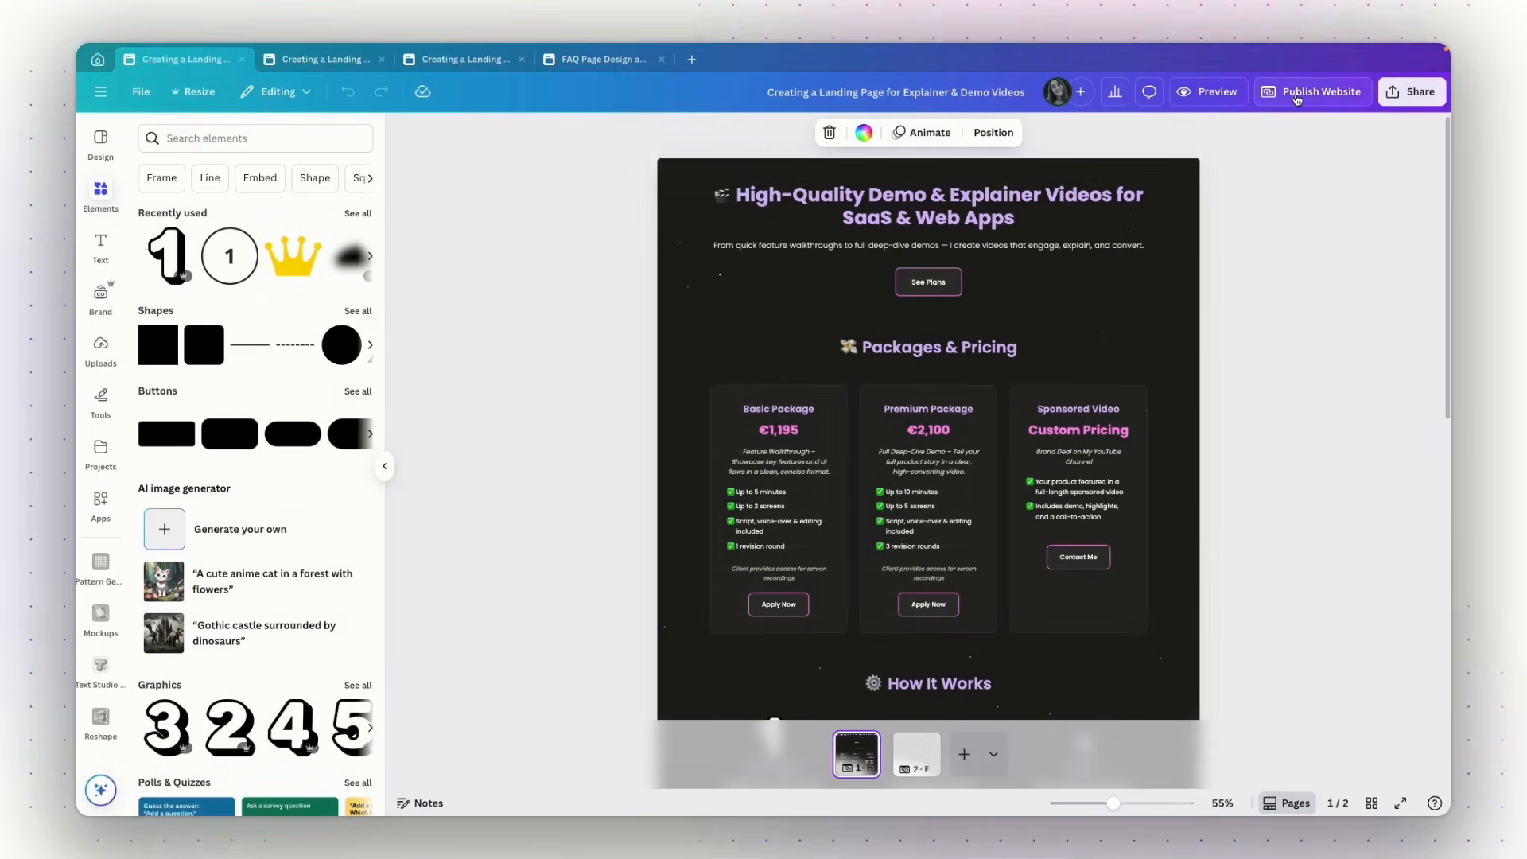
Step: Start publishing the website and replace the site address ending with explanier-video
click(1291, 94)
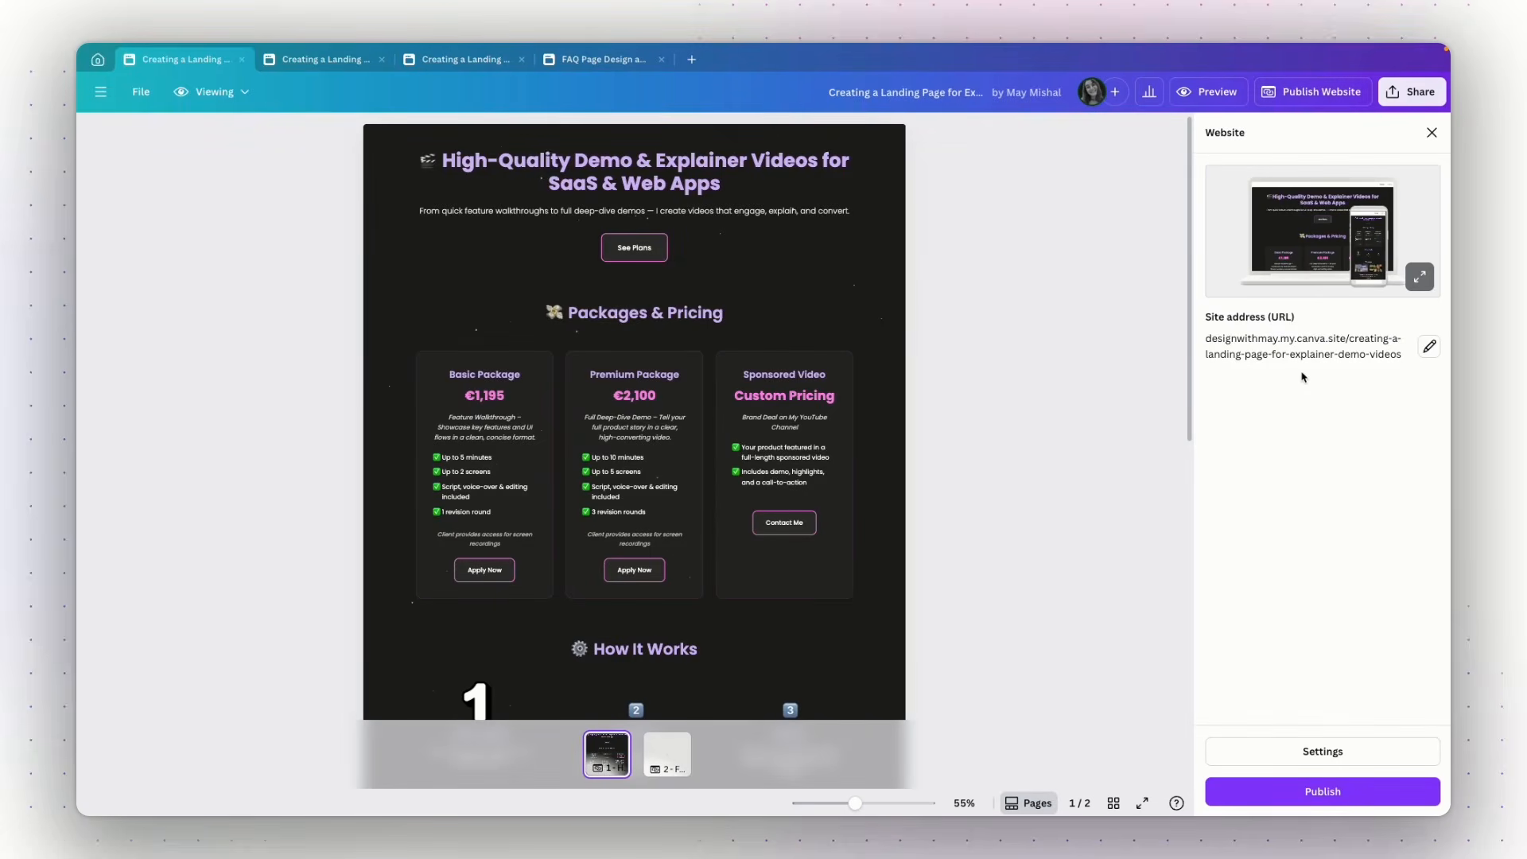
click(1429, 348)
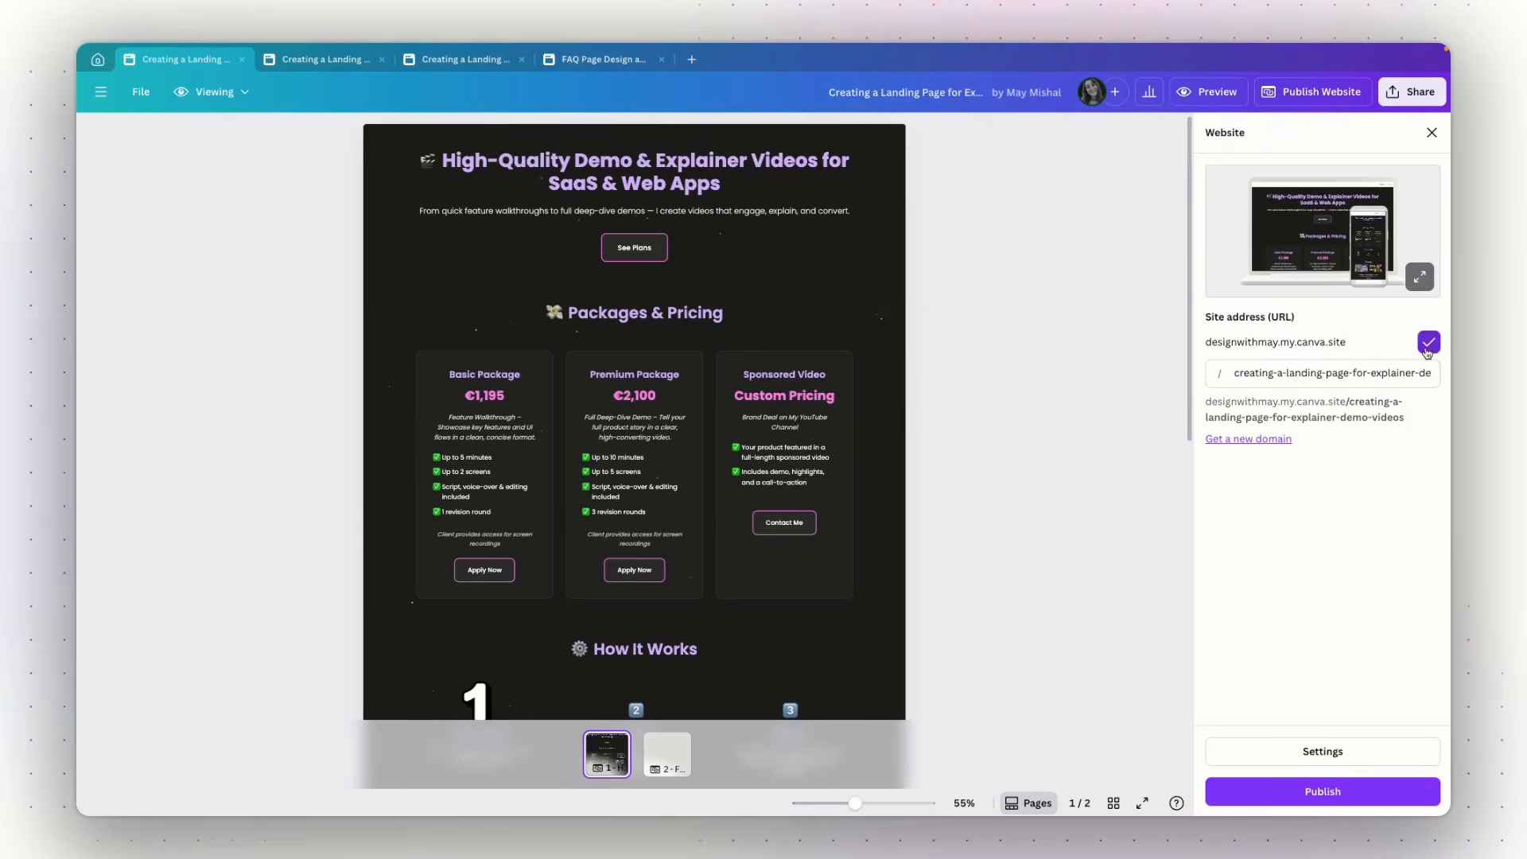
click(1304, 372)
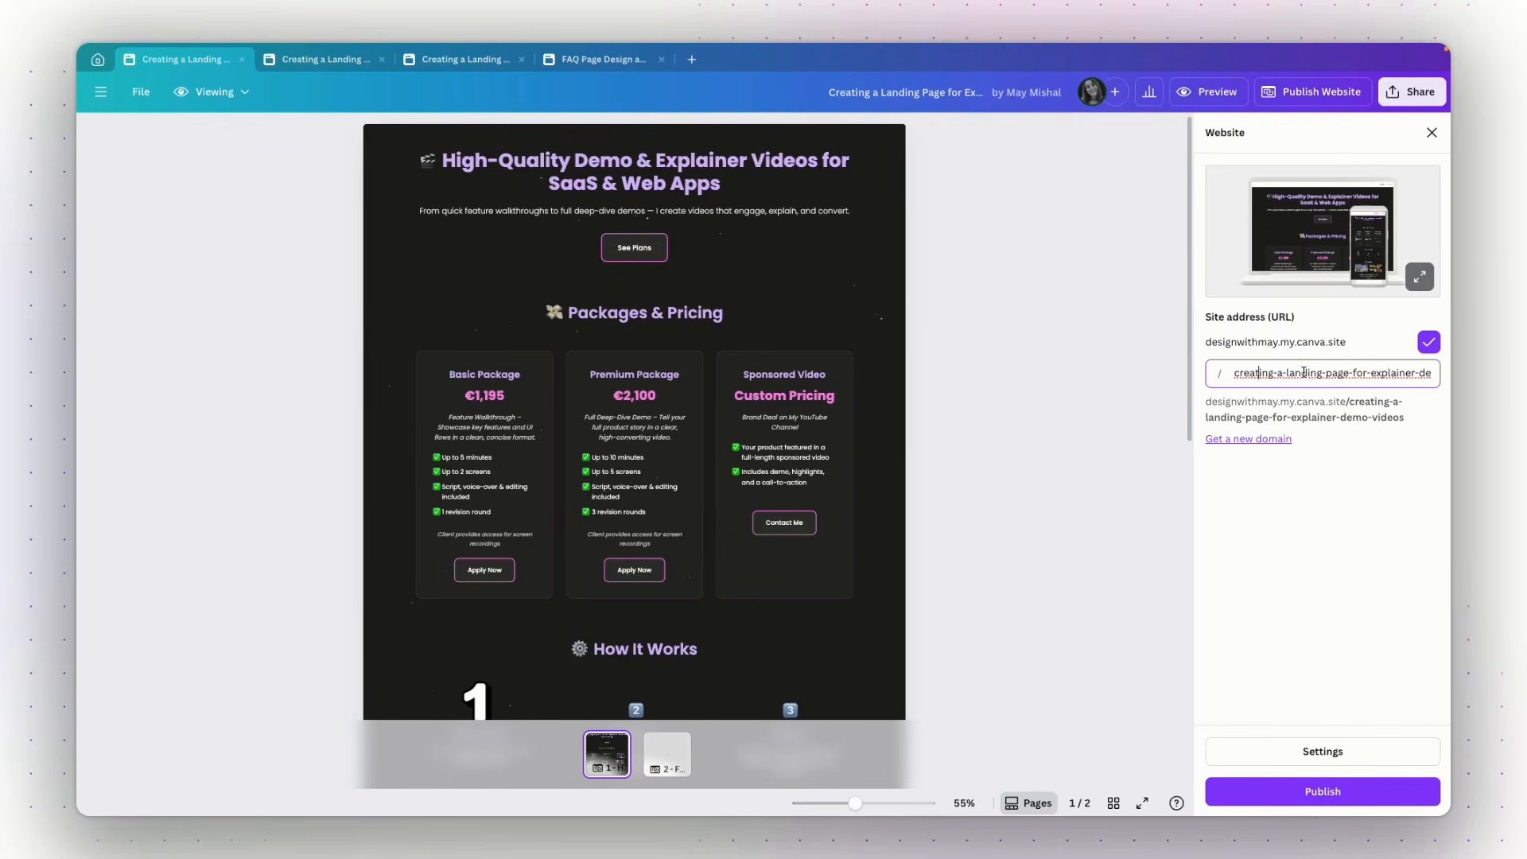
key(ctrl+a)
key(BackSpace)
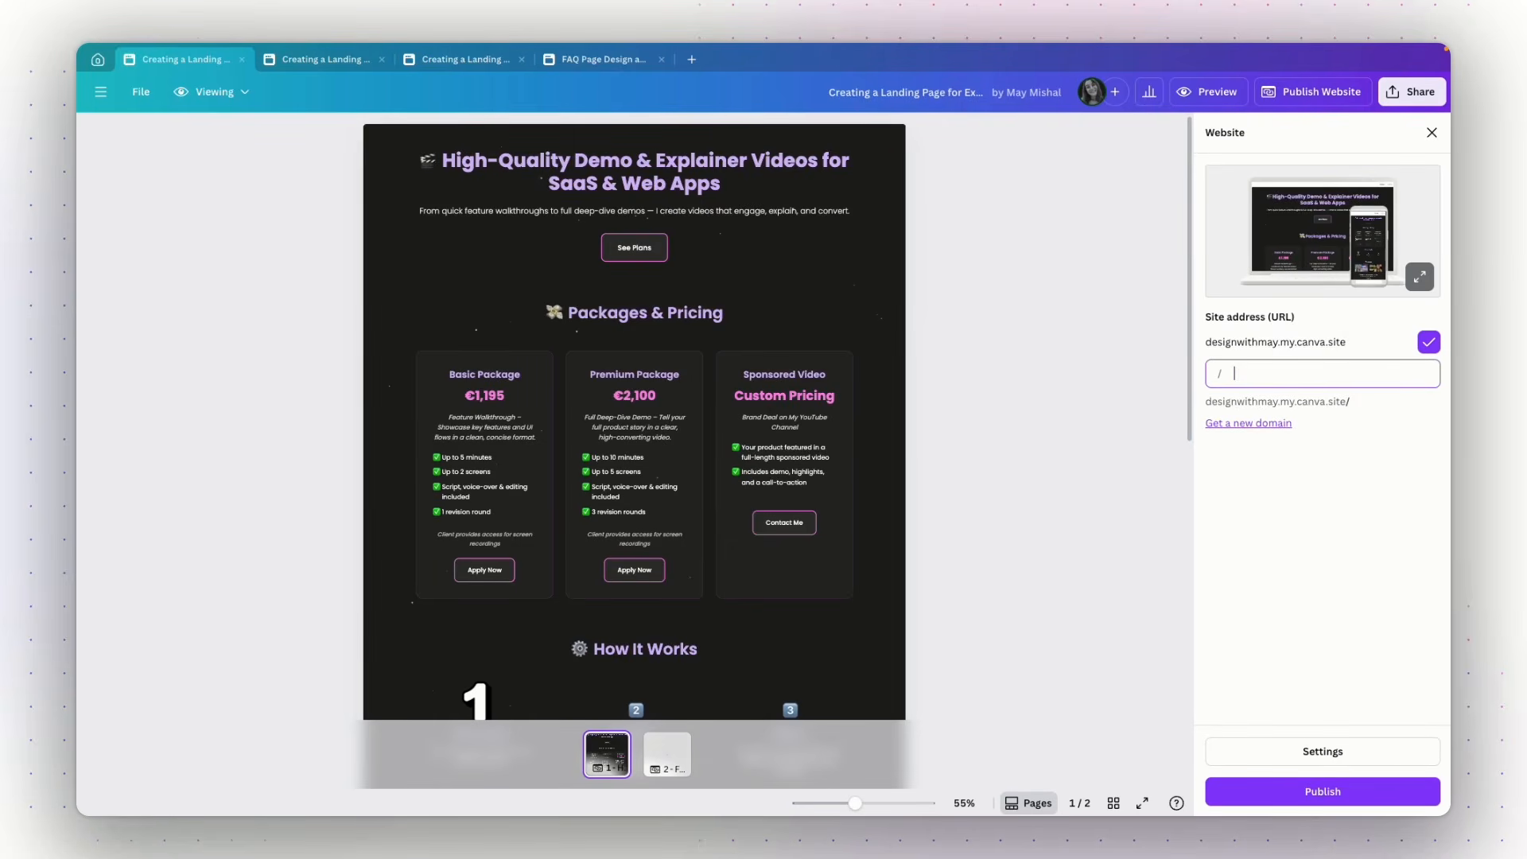
text(explanier-video)
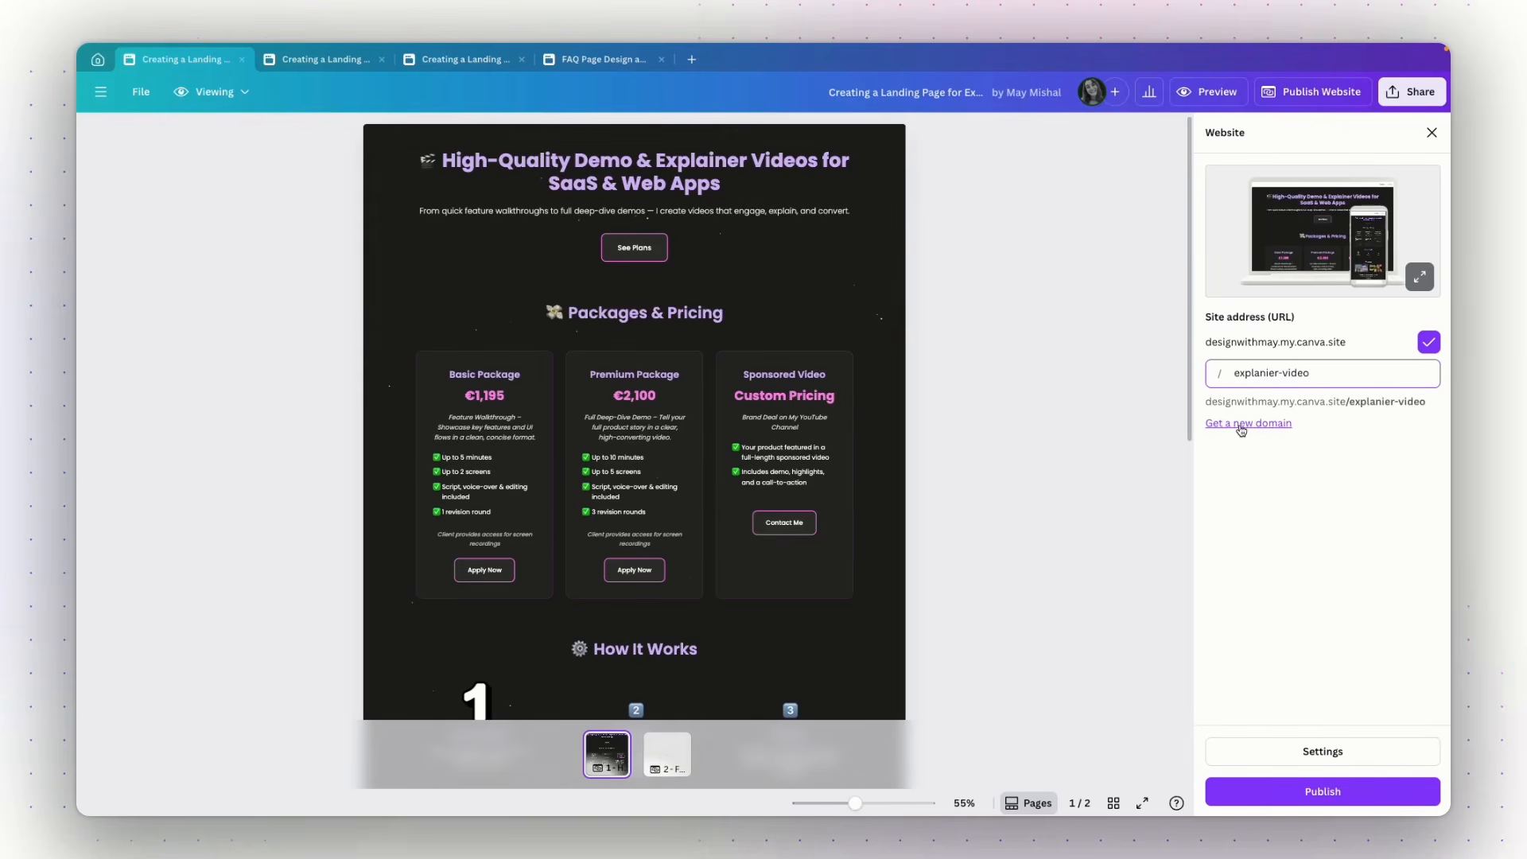
Step: Open the website's publishing settings and review the favicon choices, keeping the default icon
click(1324, 754)
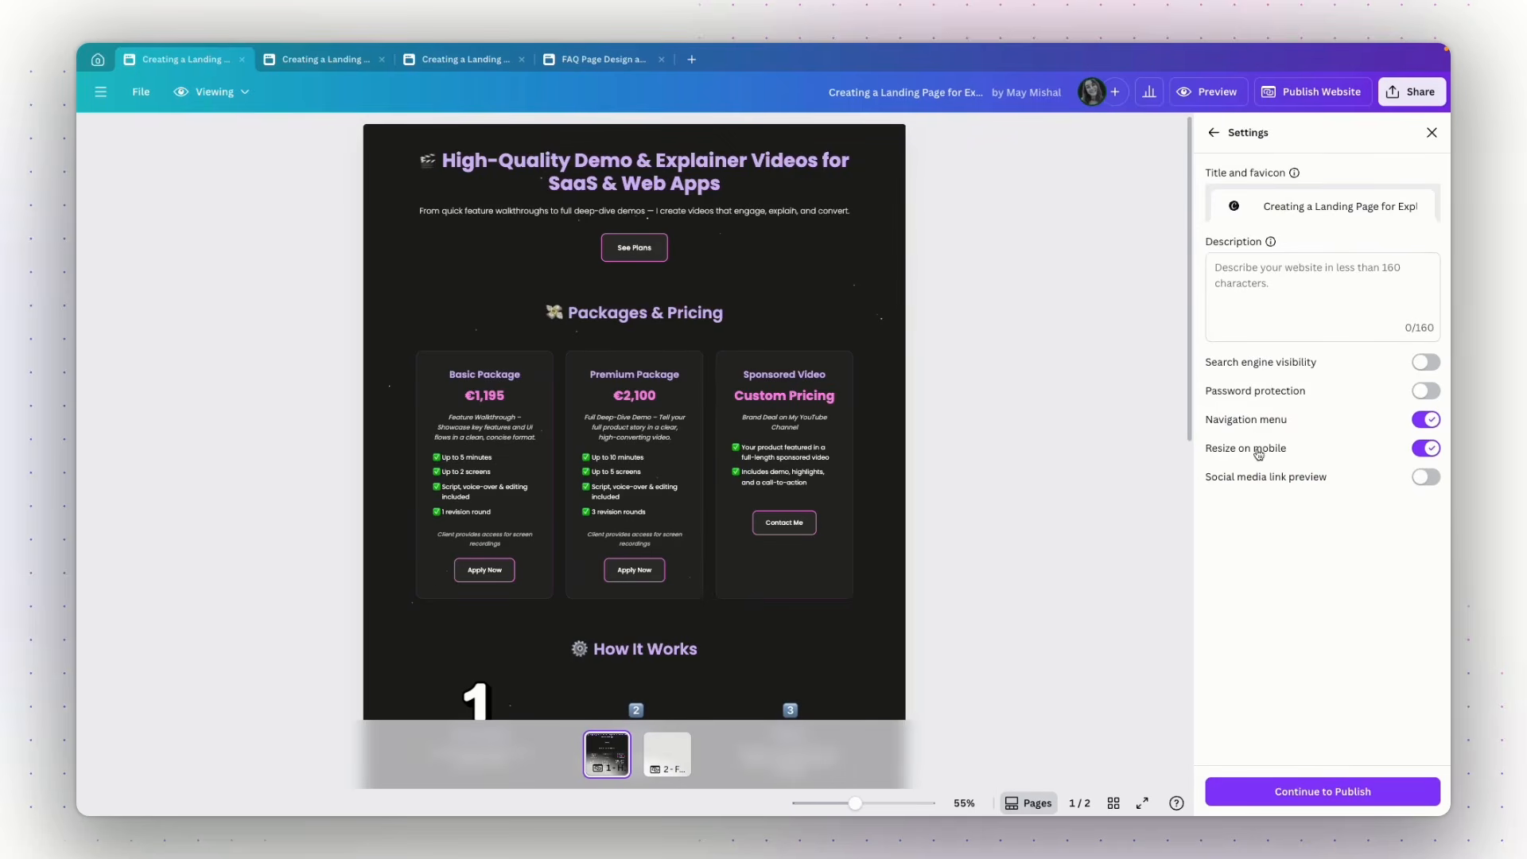
click(1233, 208)
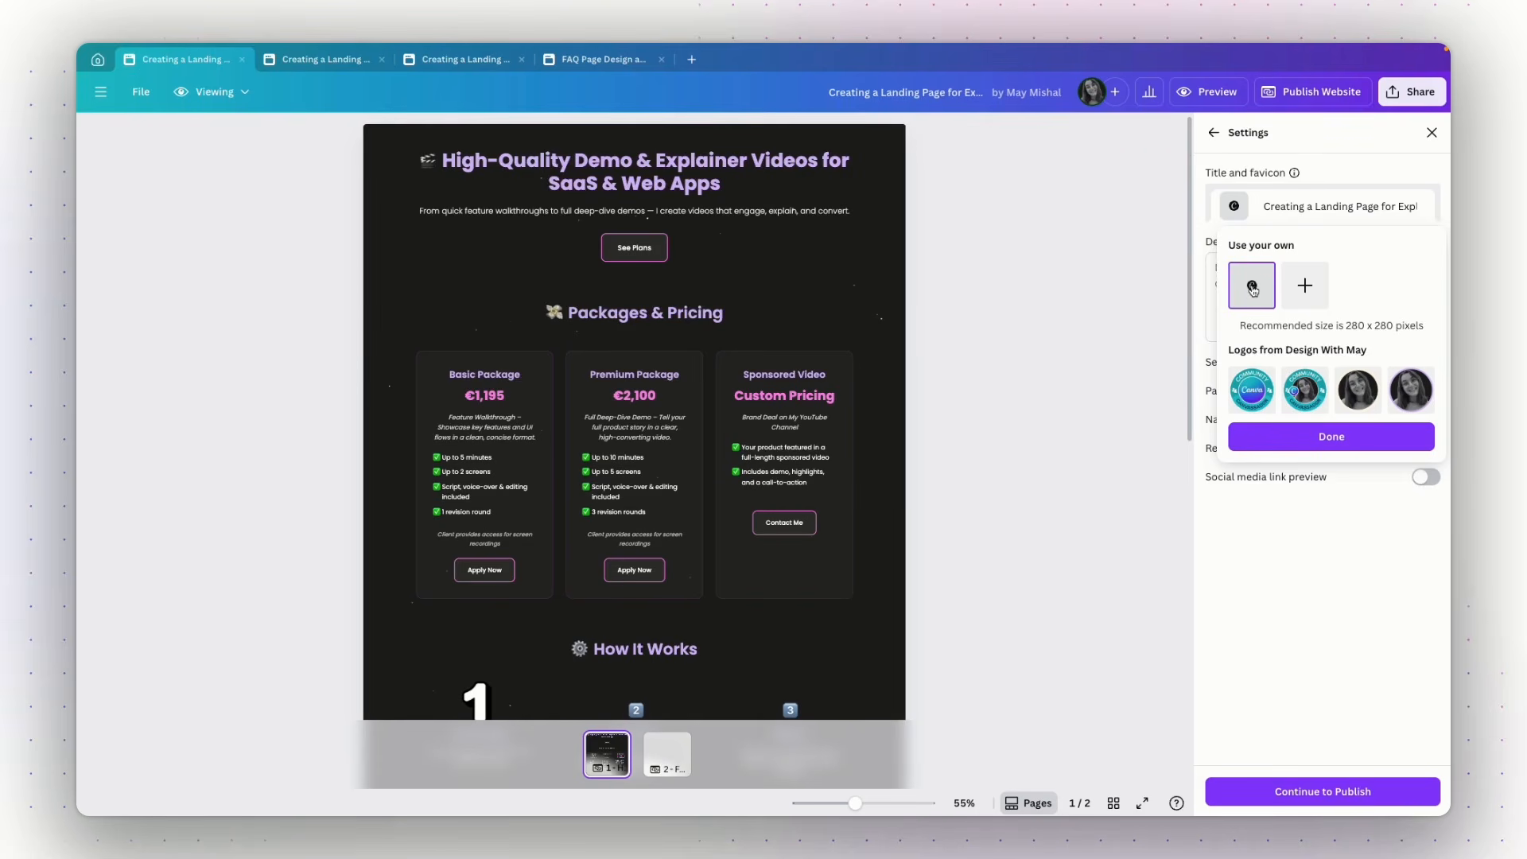
click(1310, 438)
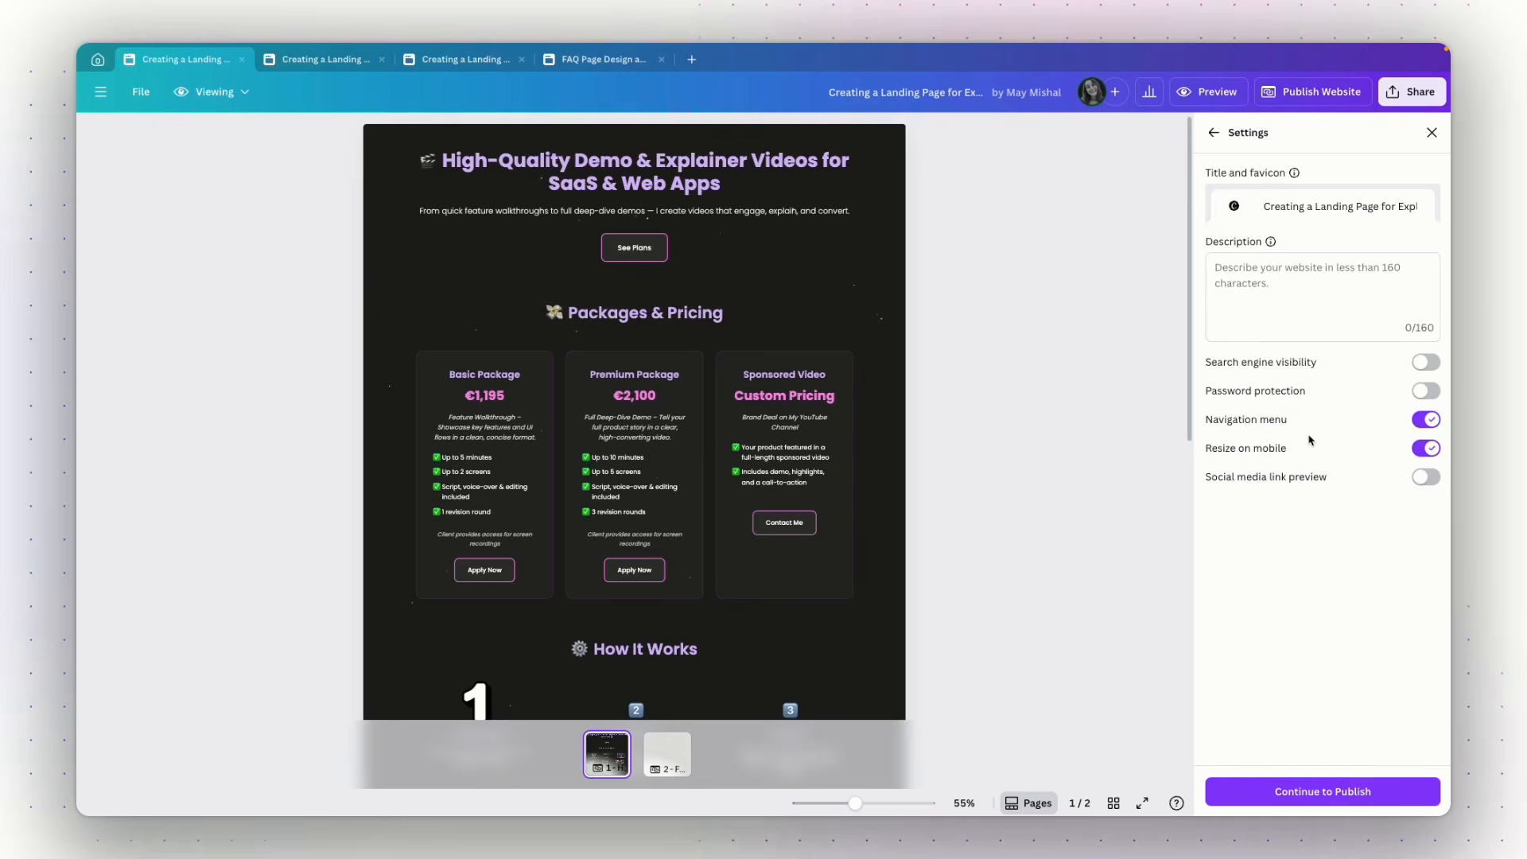
Step: Replace the website's title with Explainer videos for SaaS, leaving the description empty
triple_click(1290, 206)
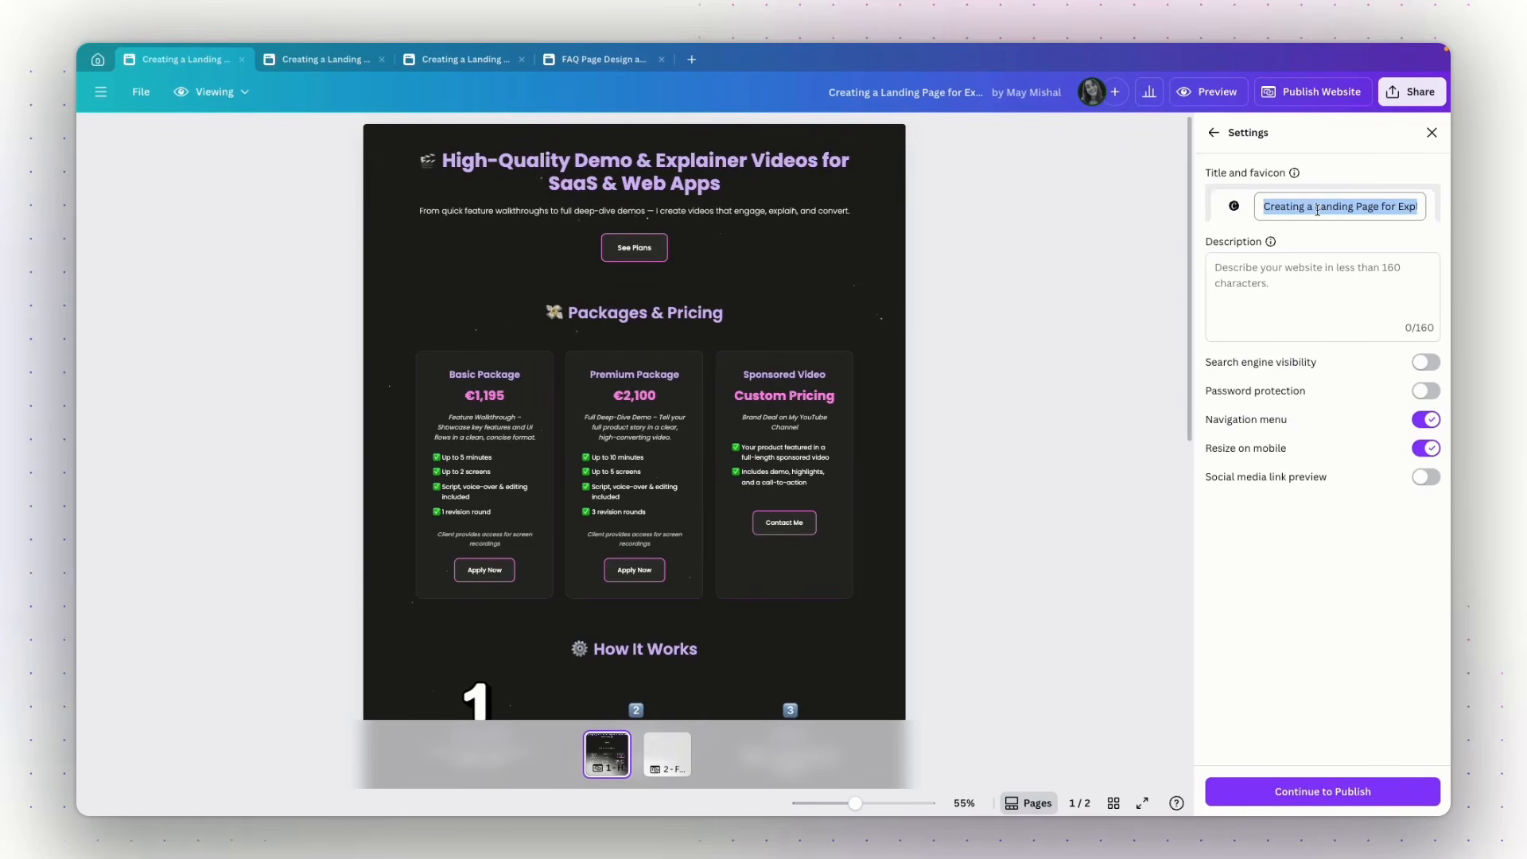
text(Exp)
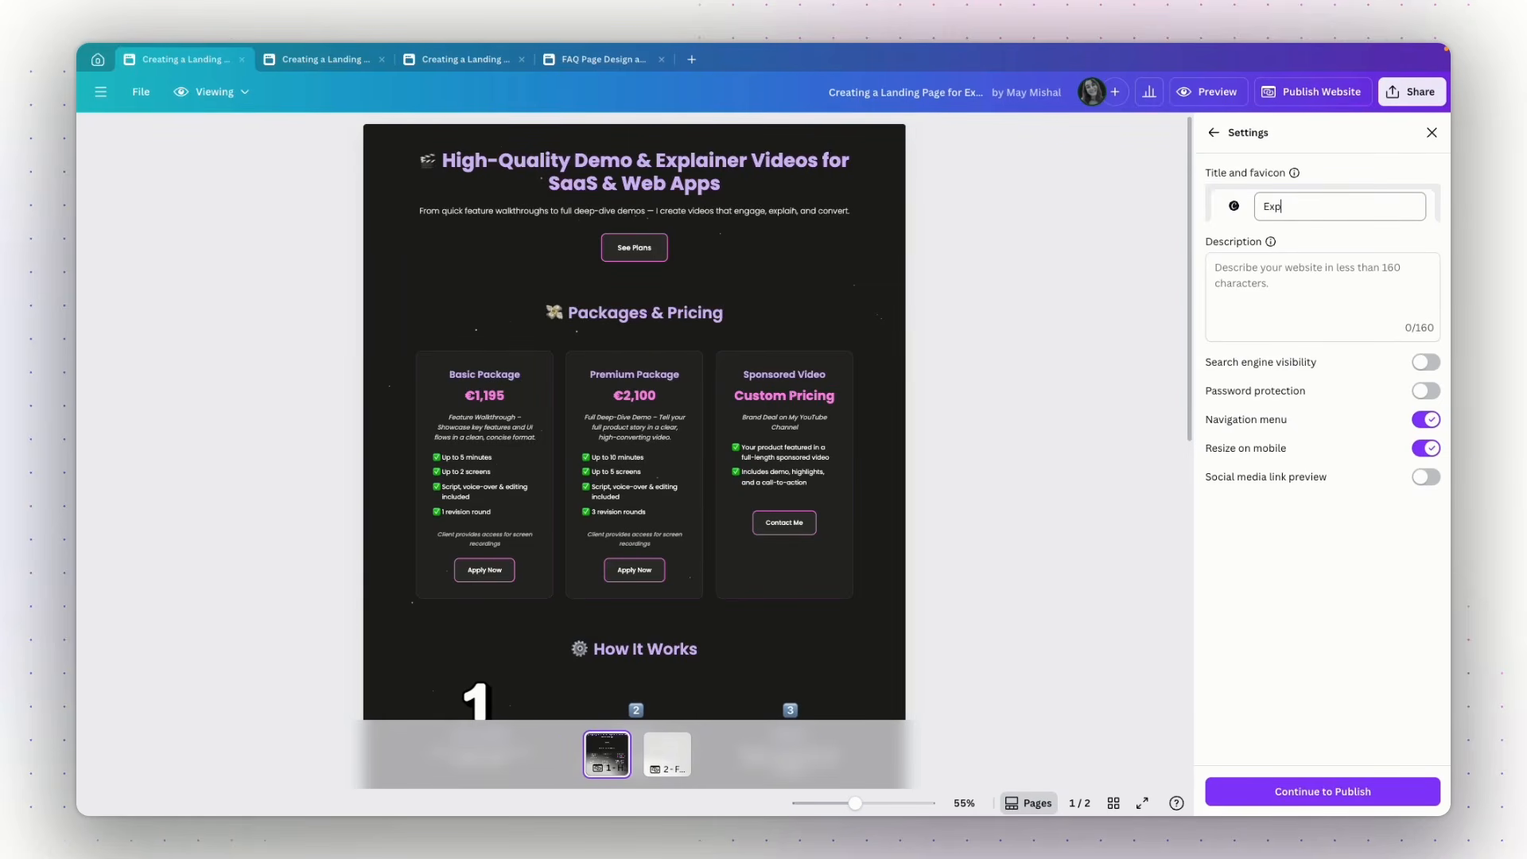
text(lainer videos for SaaS)
click(1284, 286)
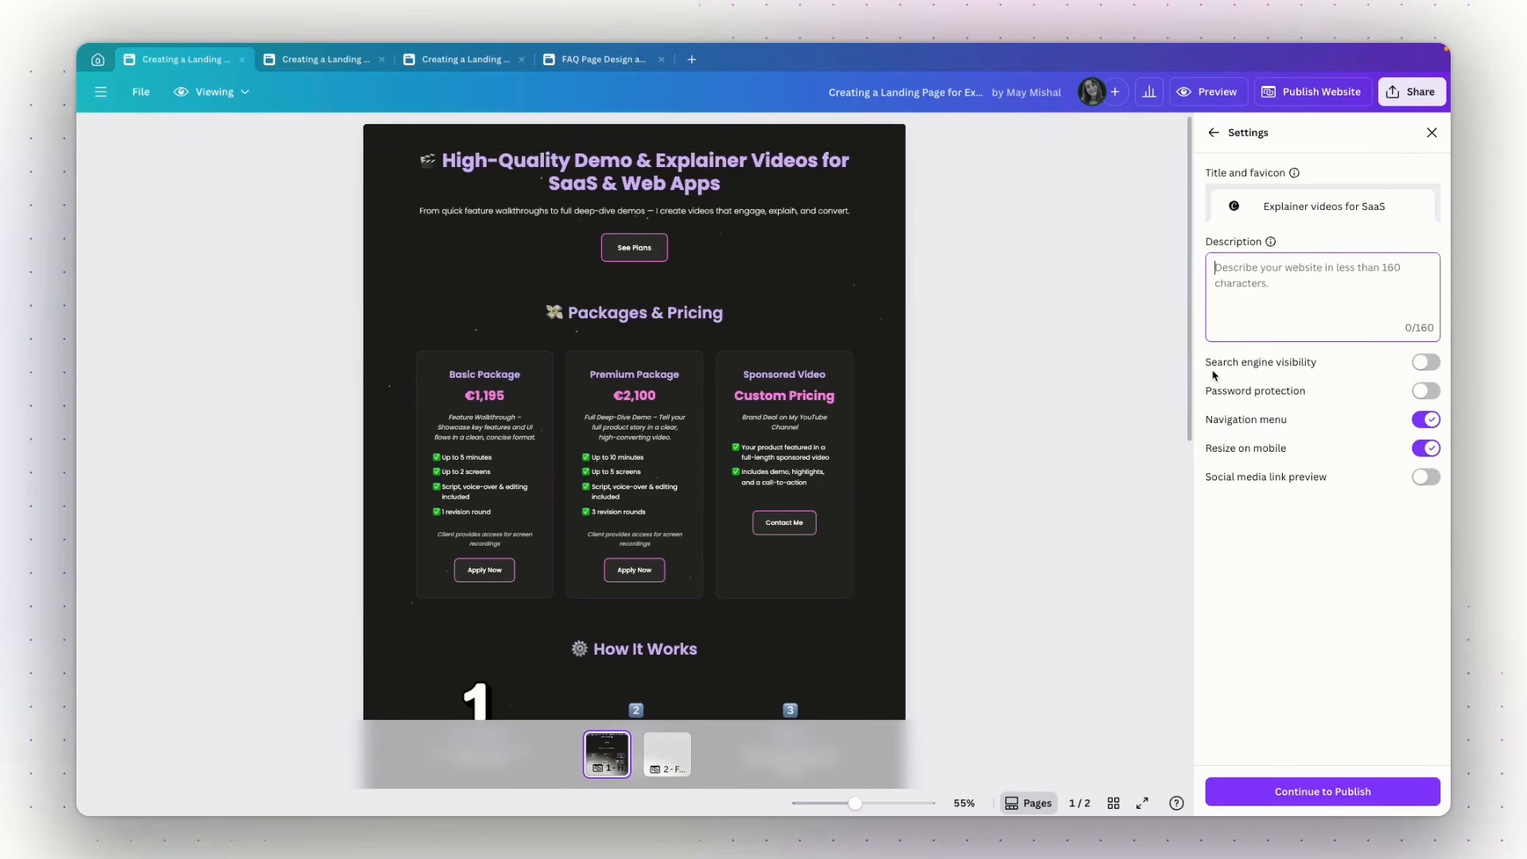
Step: Turn on search engine visibility and turn off resizing on mobile for the website
click(1436, 364)
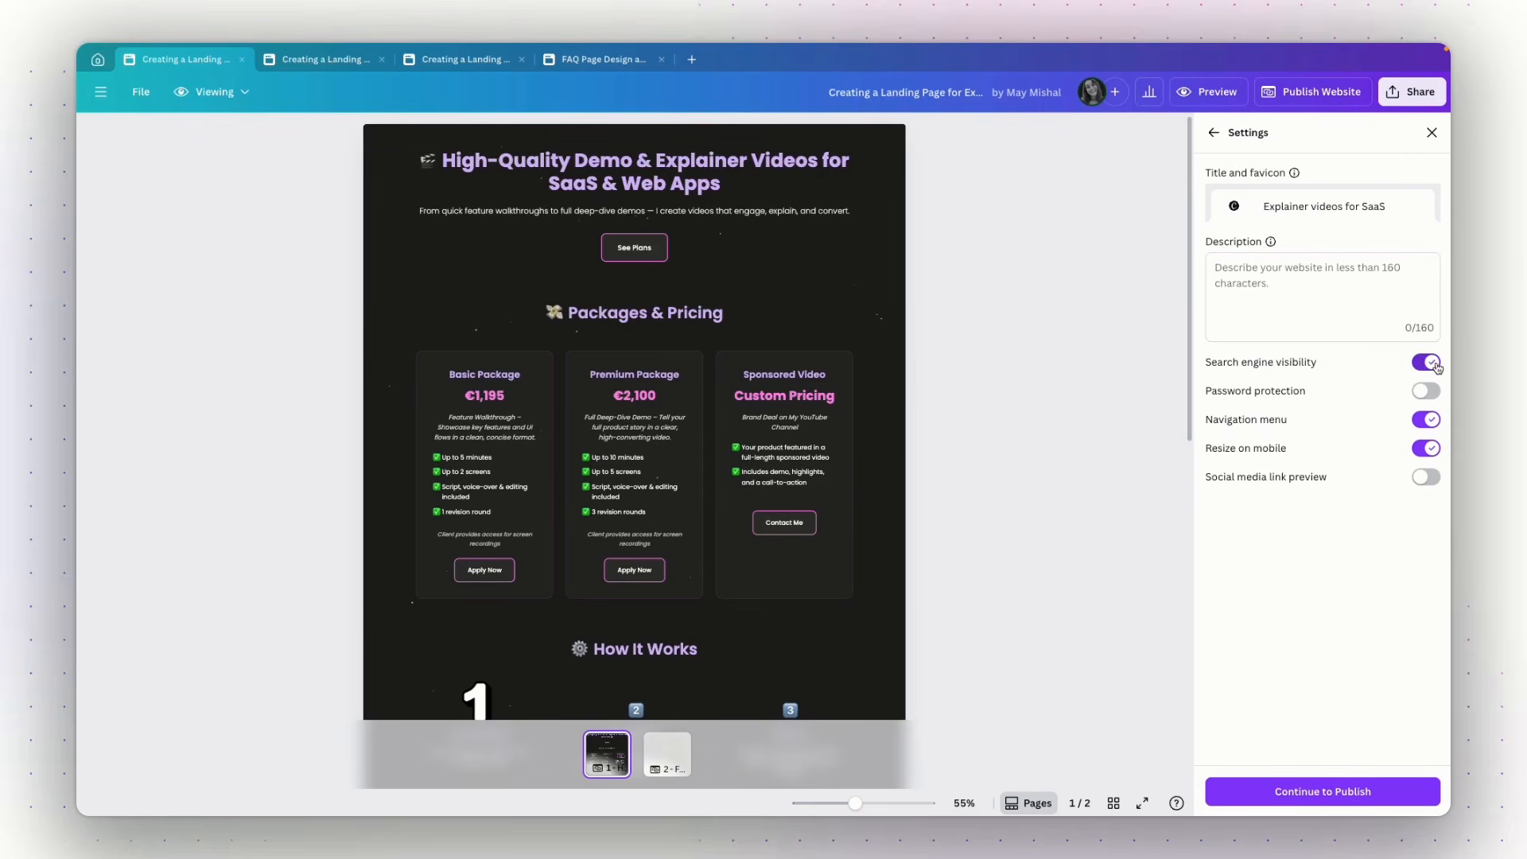
click(1251, 273)
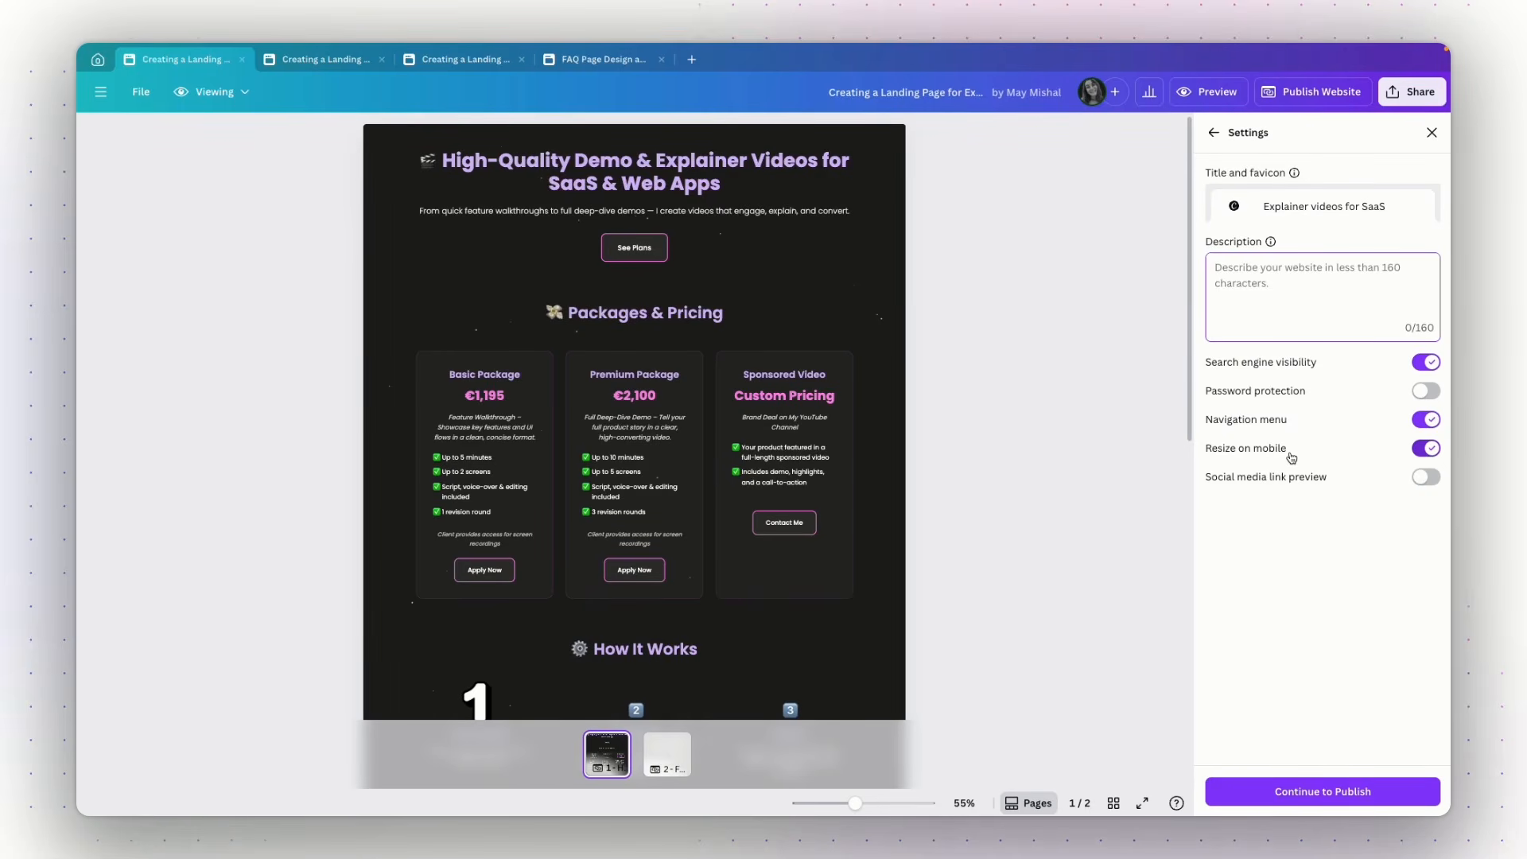
click(1429, 450)
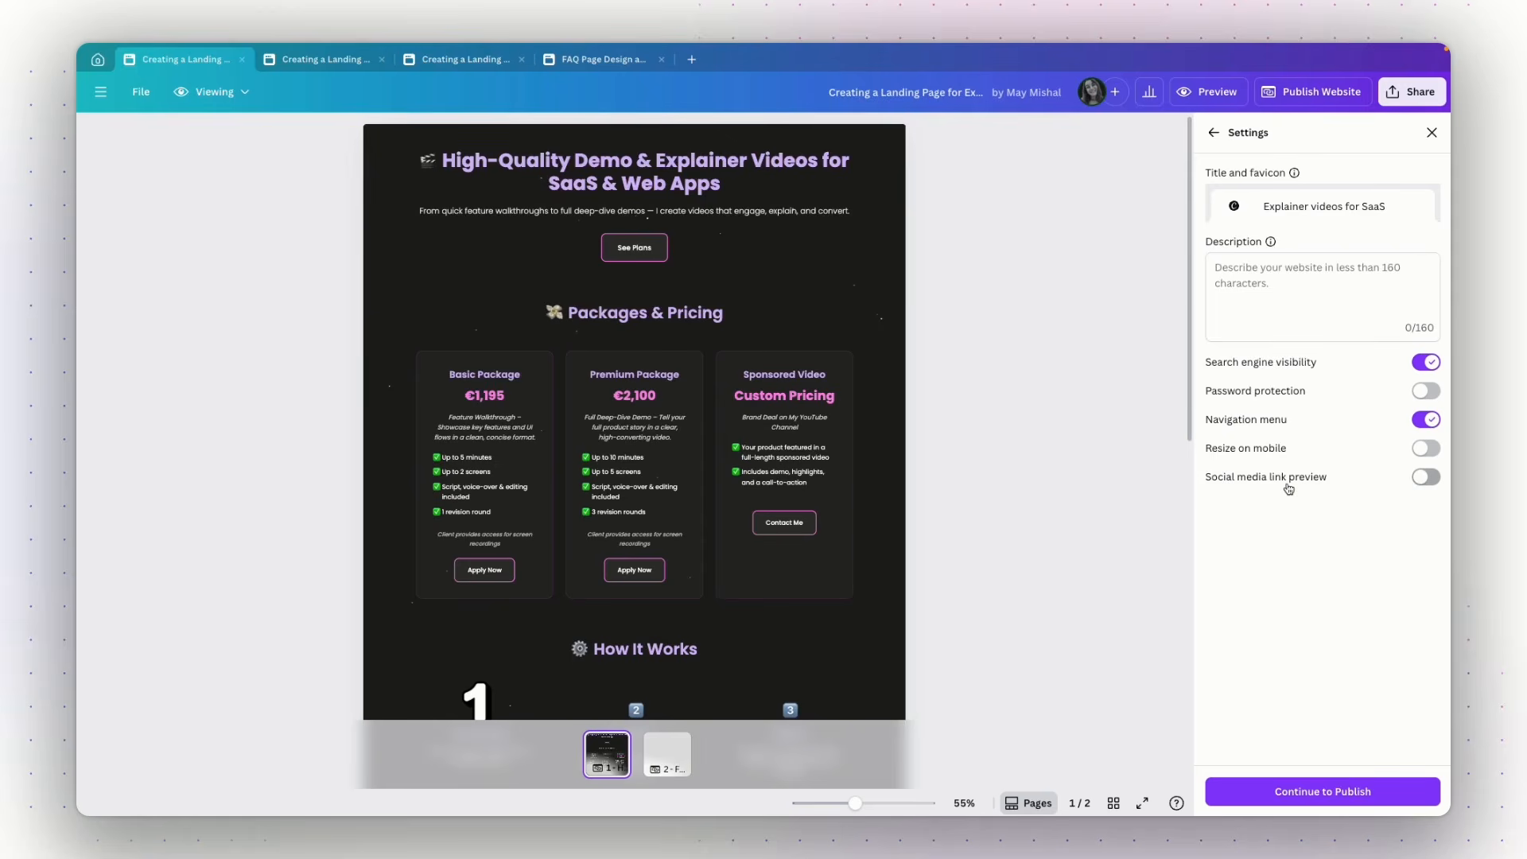
Step: Turn on the social media link preview, check its image options, and continue to publishing
click(1427, 480)
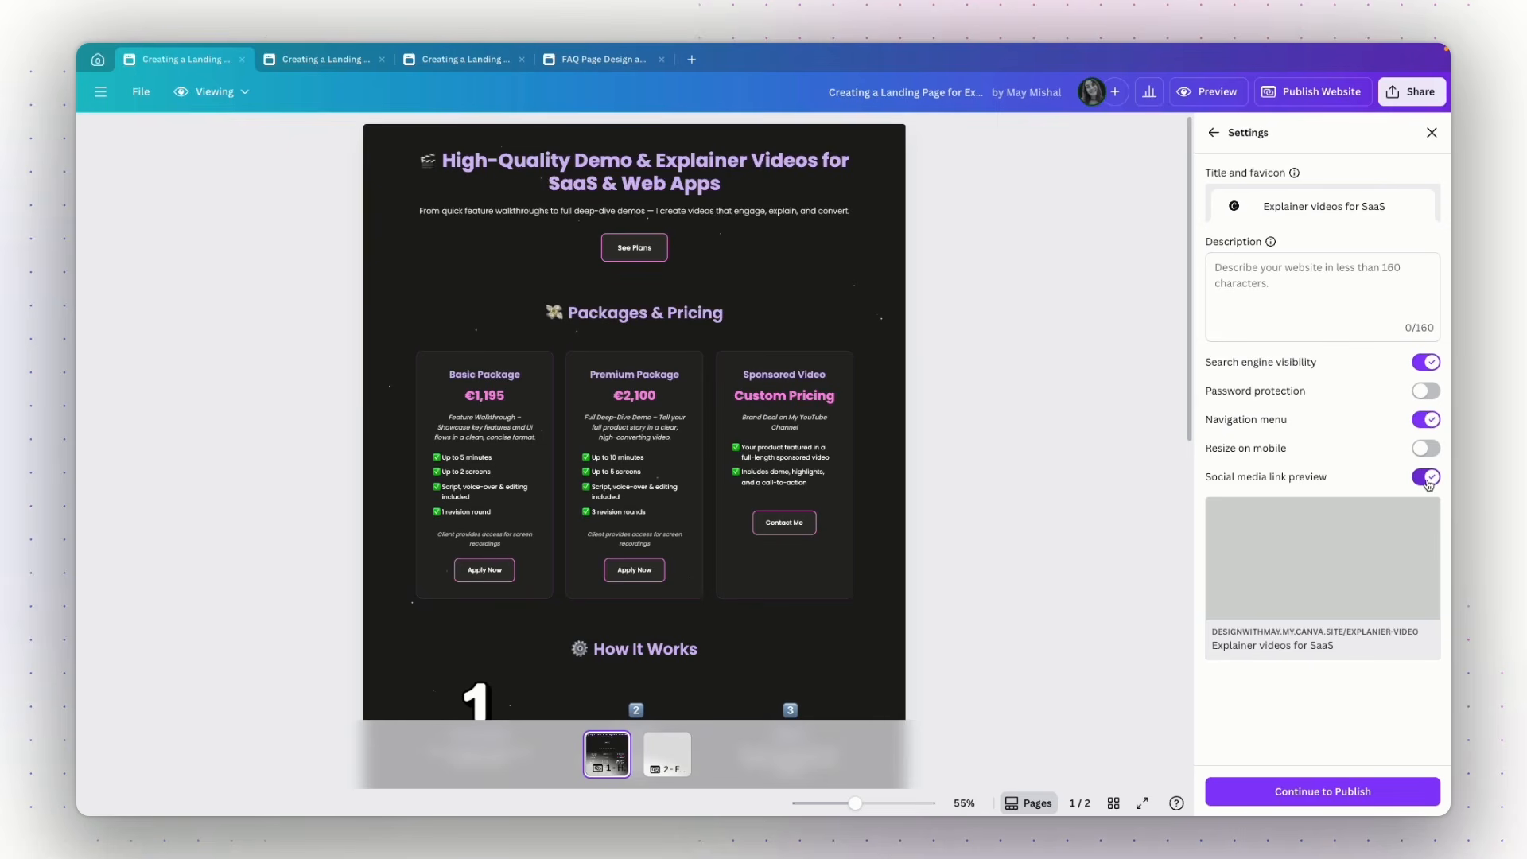
mouse_move(1270, 541)
mouse_move(1342, 583)
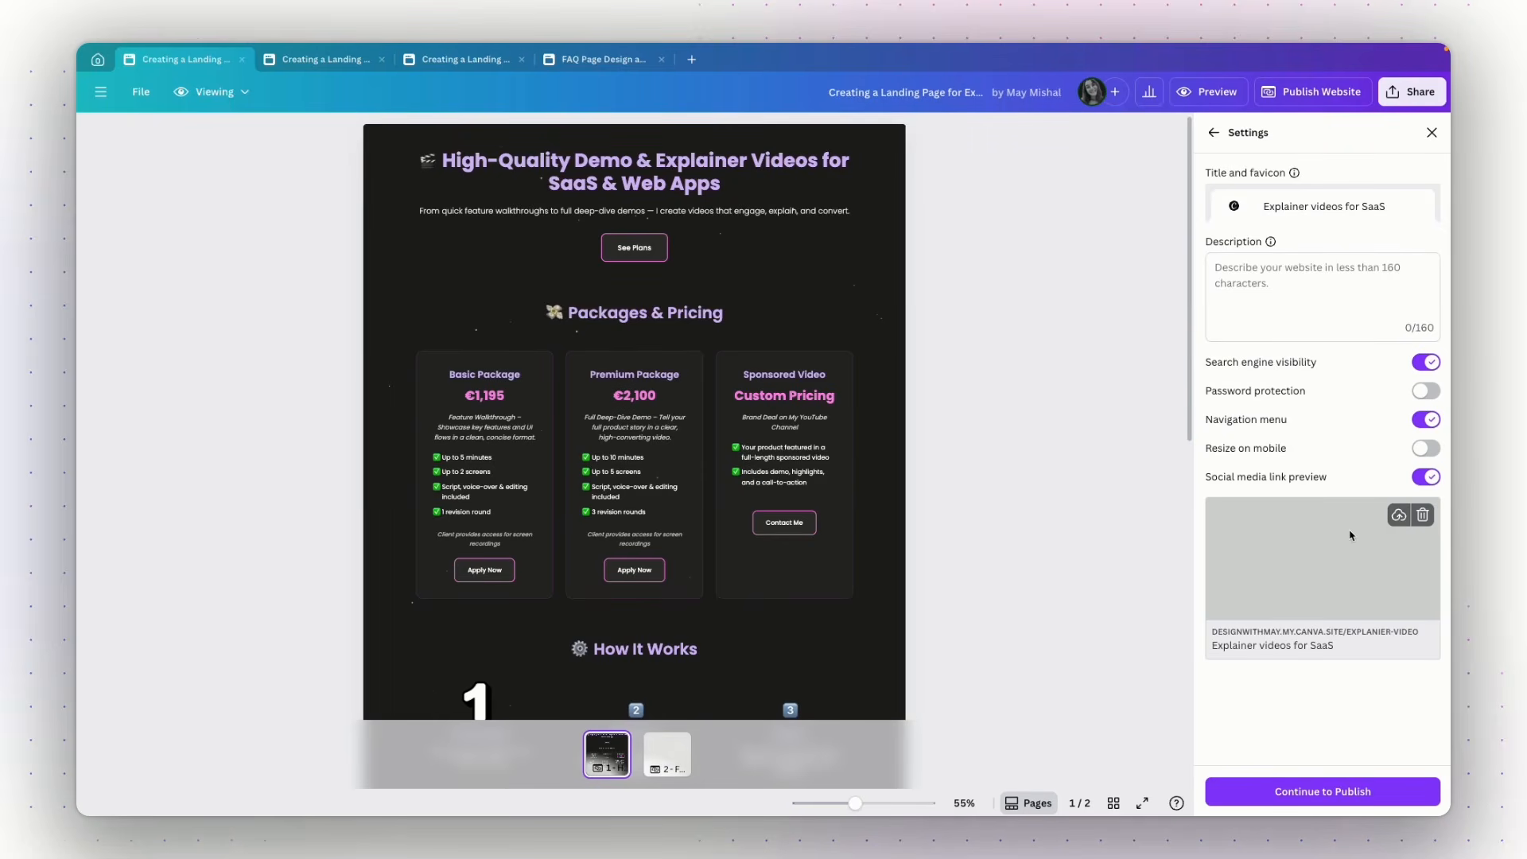
click(1332, 798)
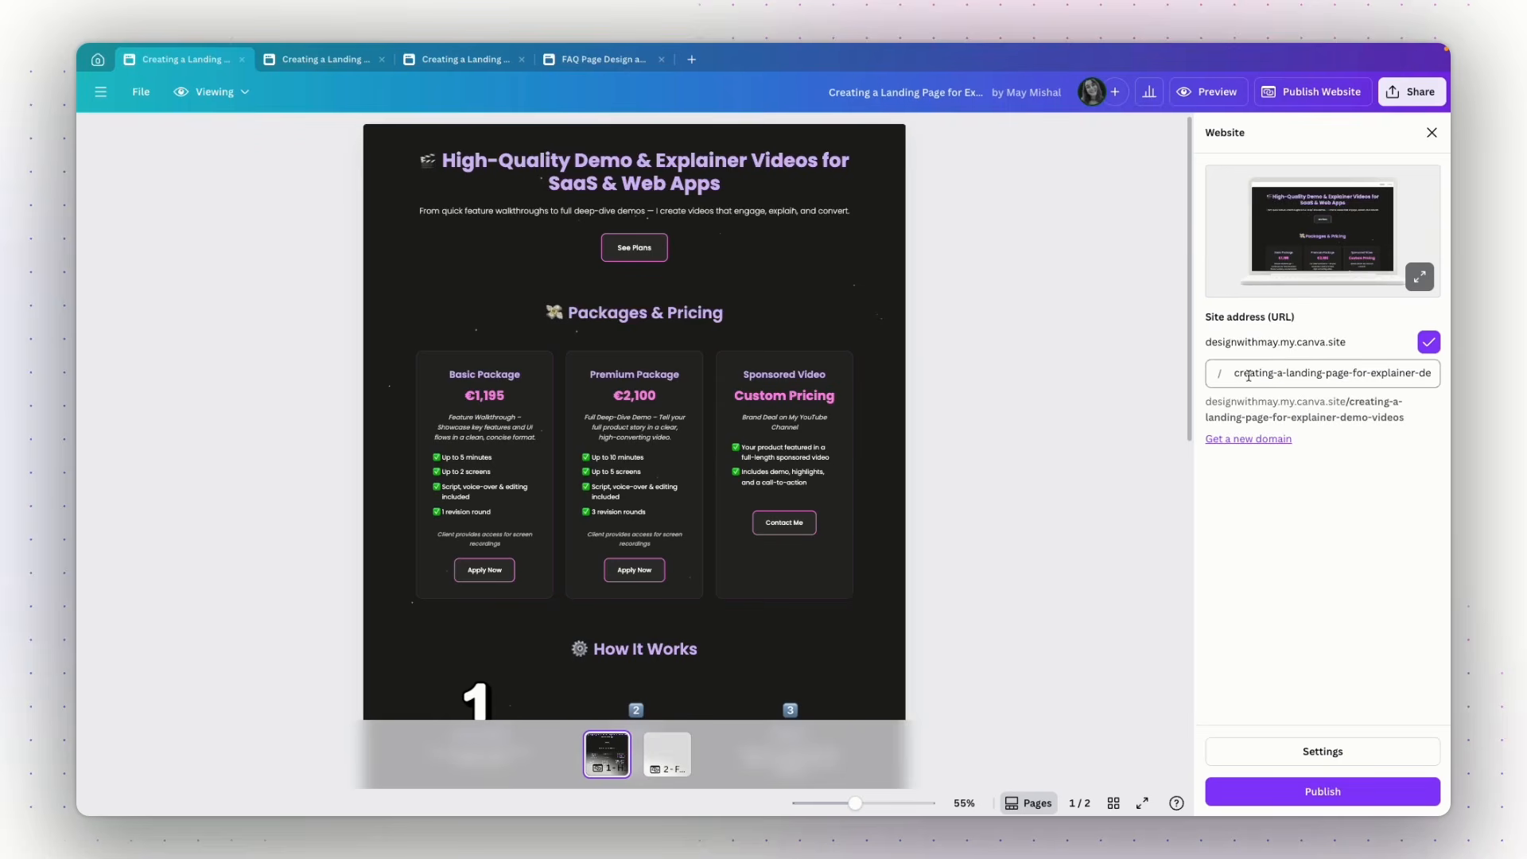
Step: Replace the site address ending with explainer-video and publish the website
click(1332, 372)
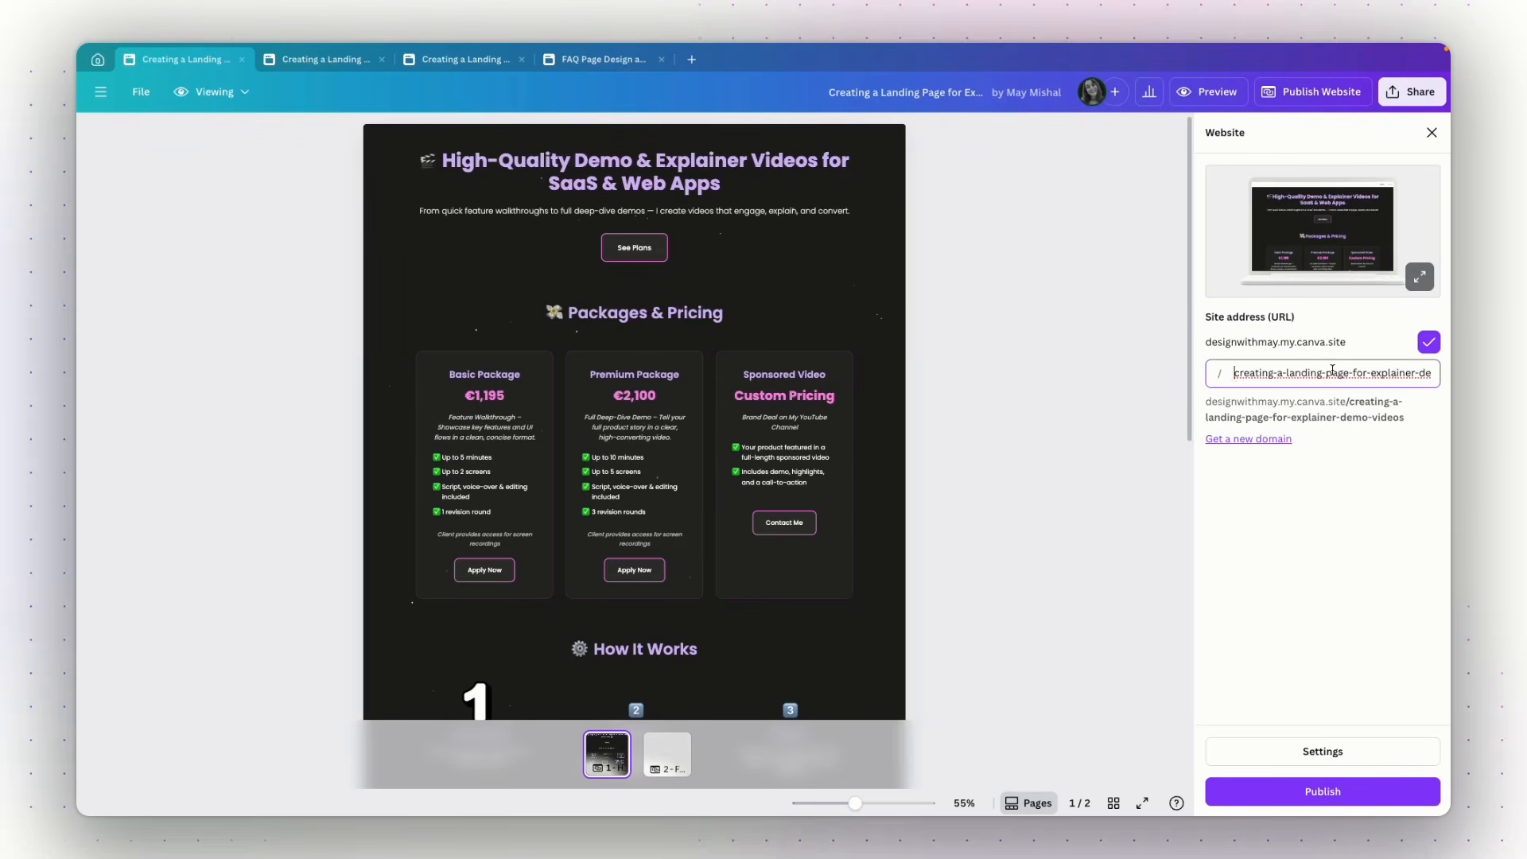
key(ctrl+a)
key(BackSpace)
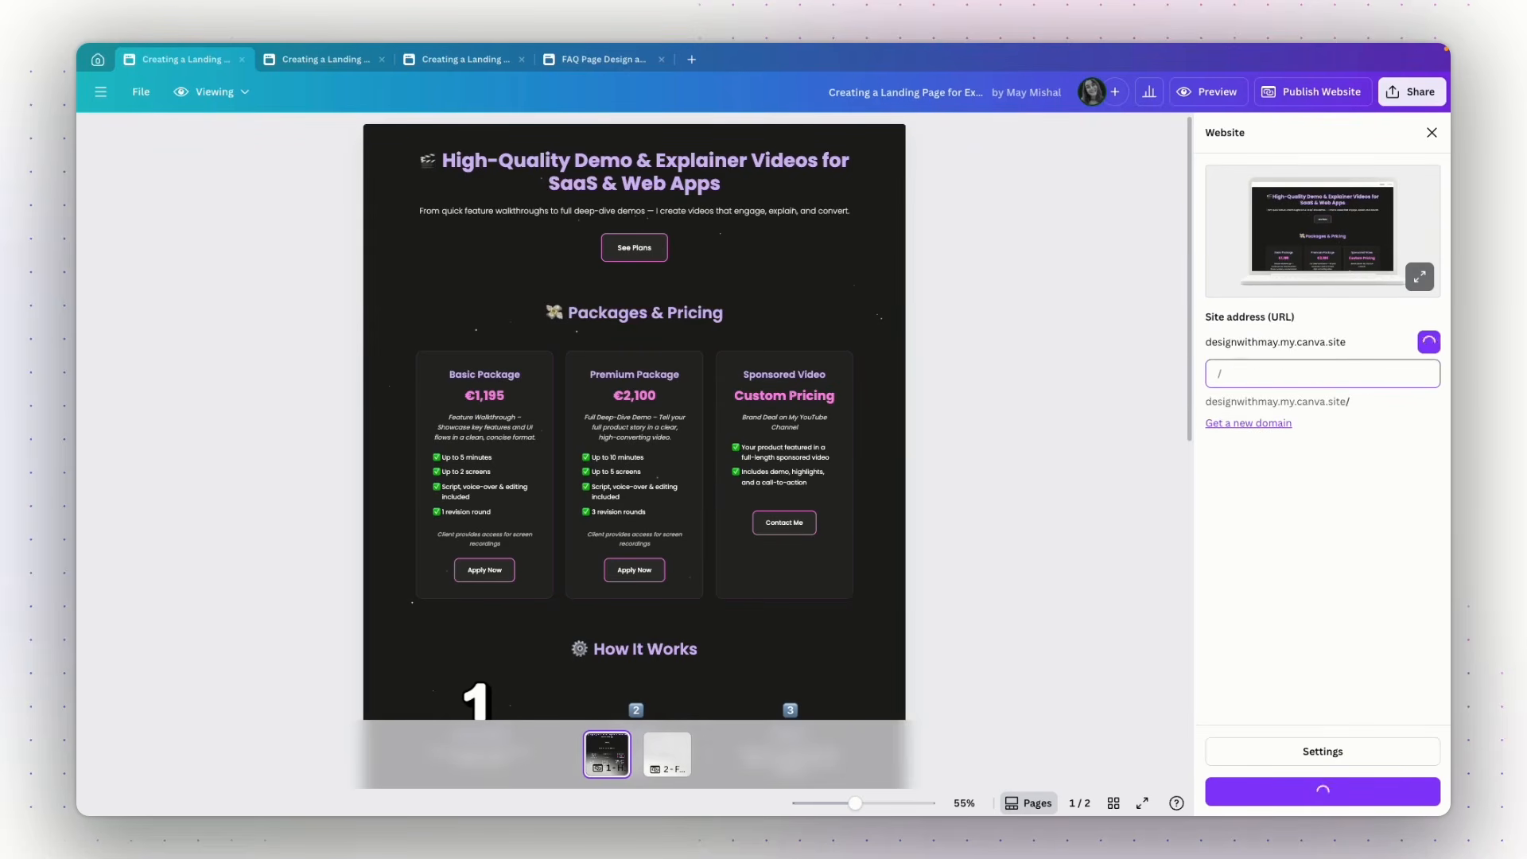
text(explainer-video)
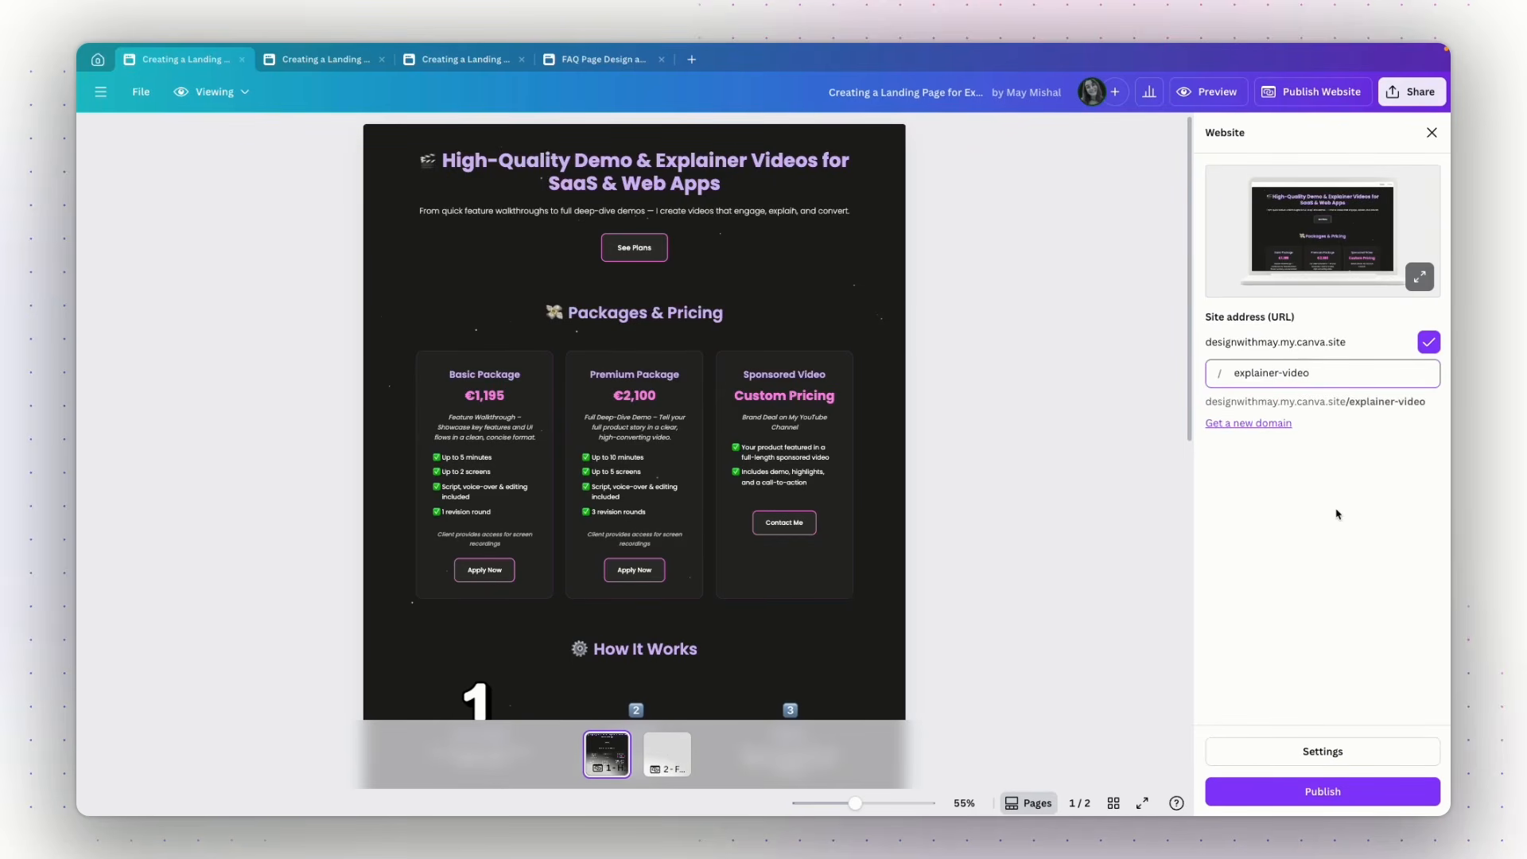
click(1322, 791)
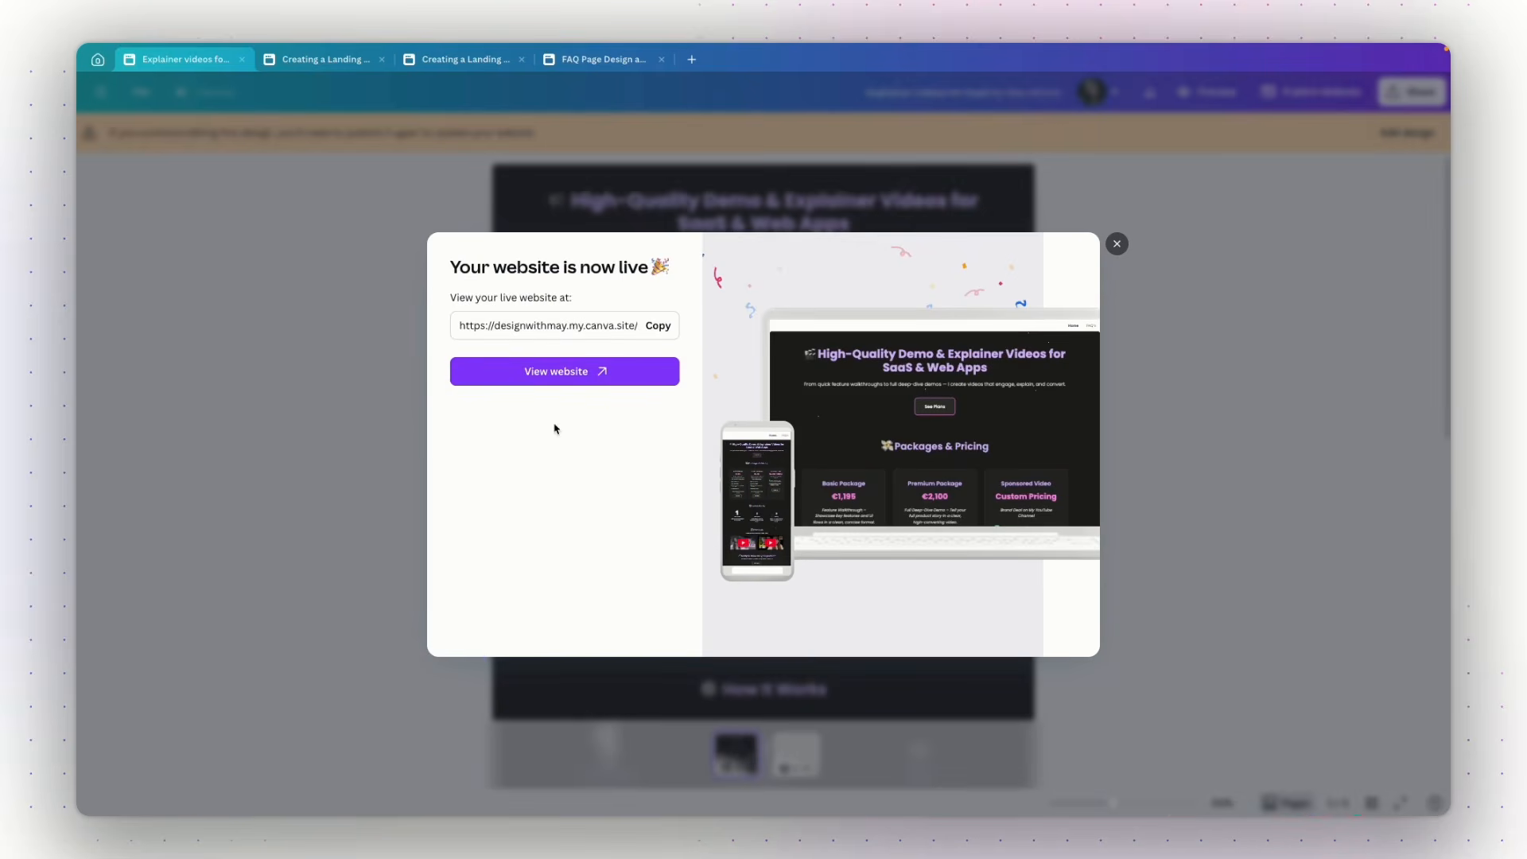
Step: Open the live website, try the See Plans link, and look through the pricing packages
click(557, 371)
scroll(1291, 316, down, 2)
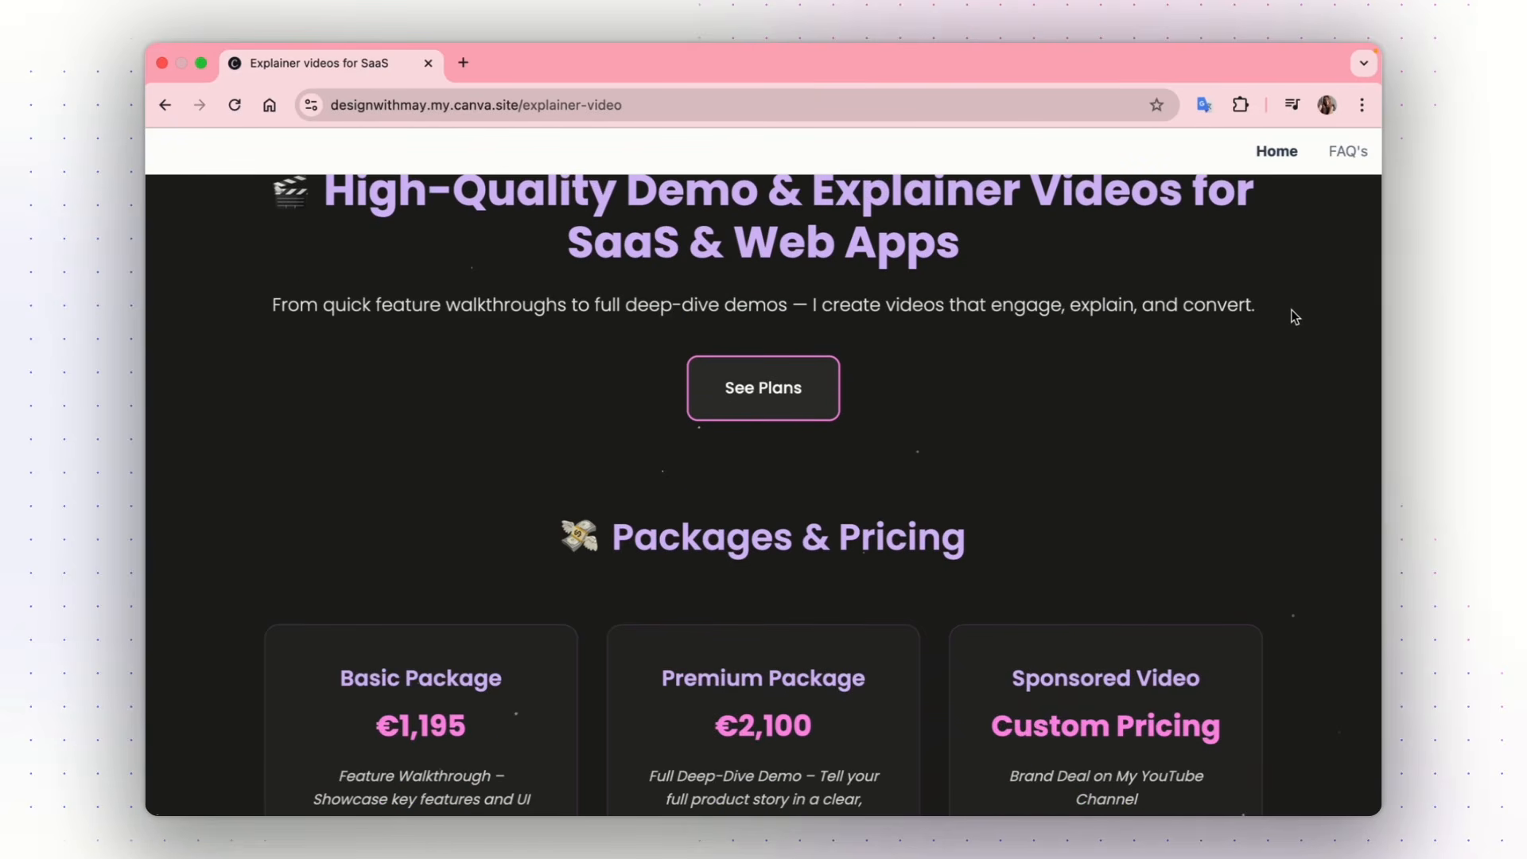
click(755, 394)
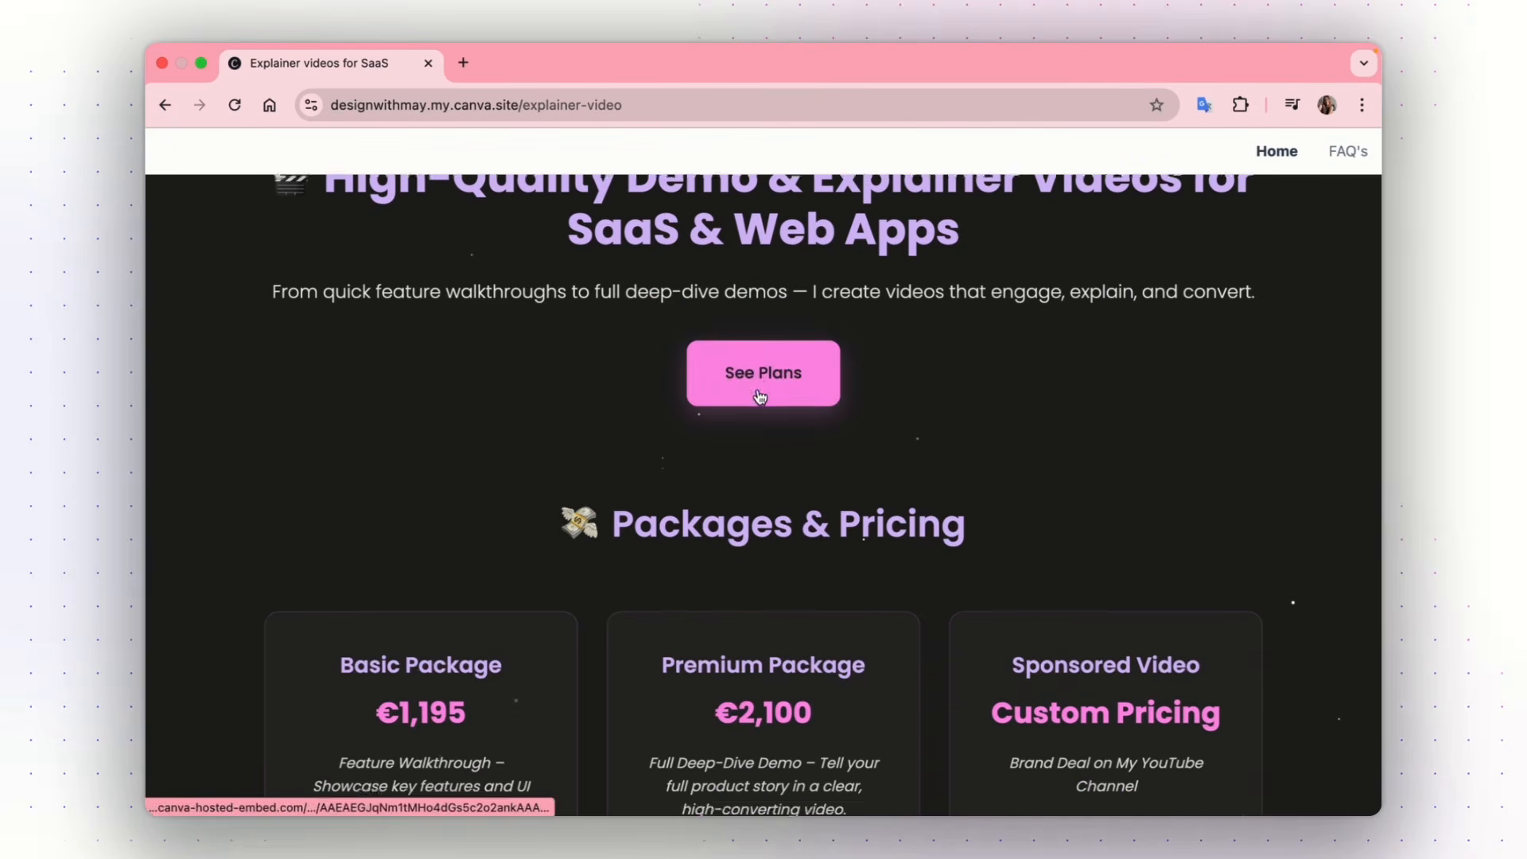
scroll(881, 427, down, 3)
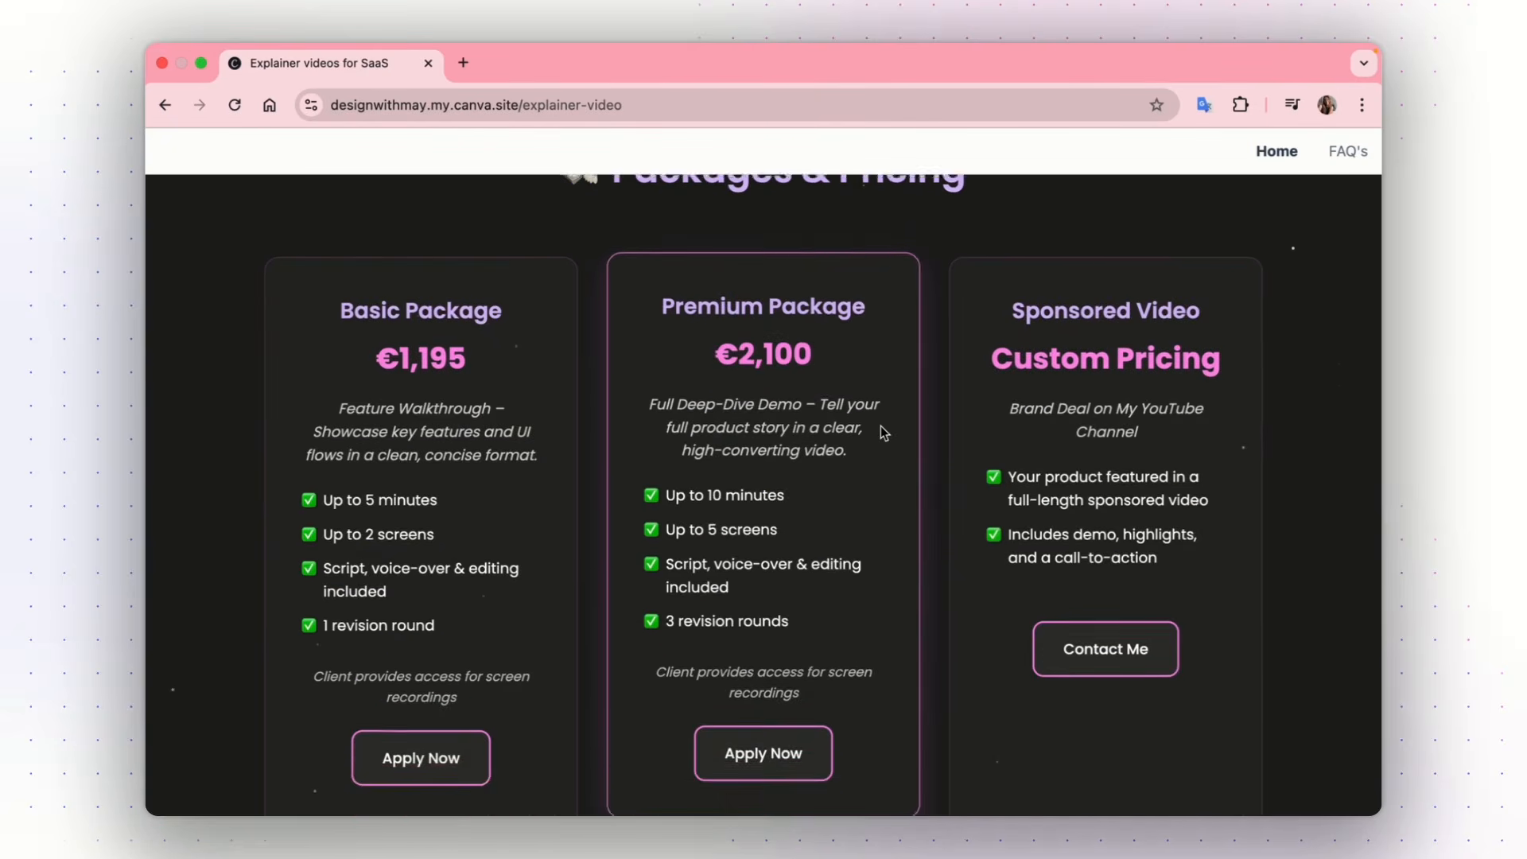
scroll(883, 431, down, 4)
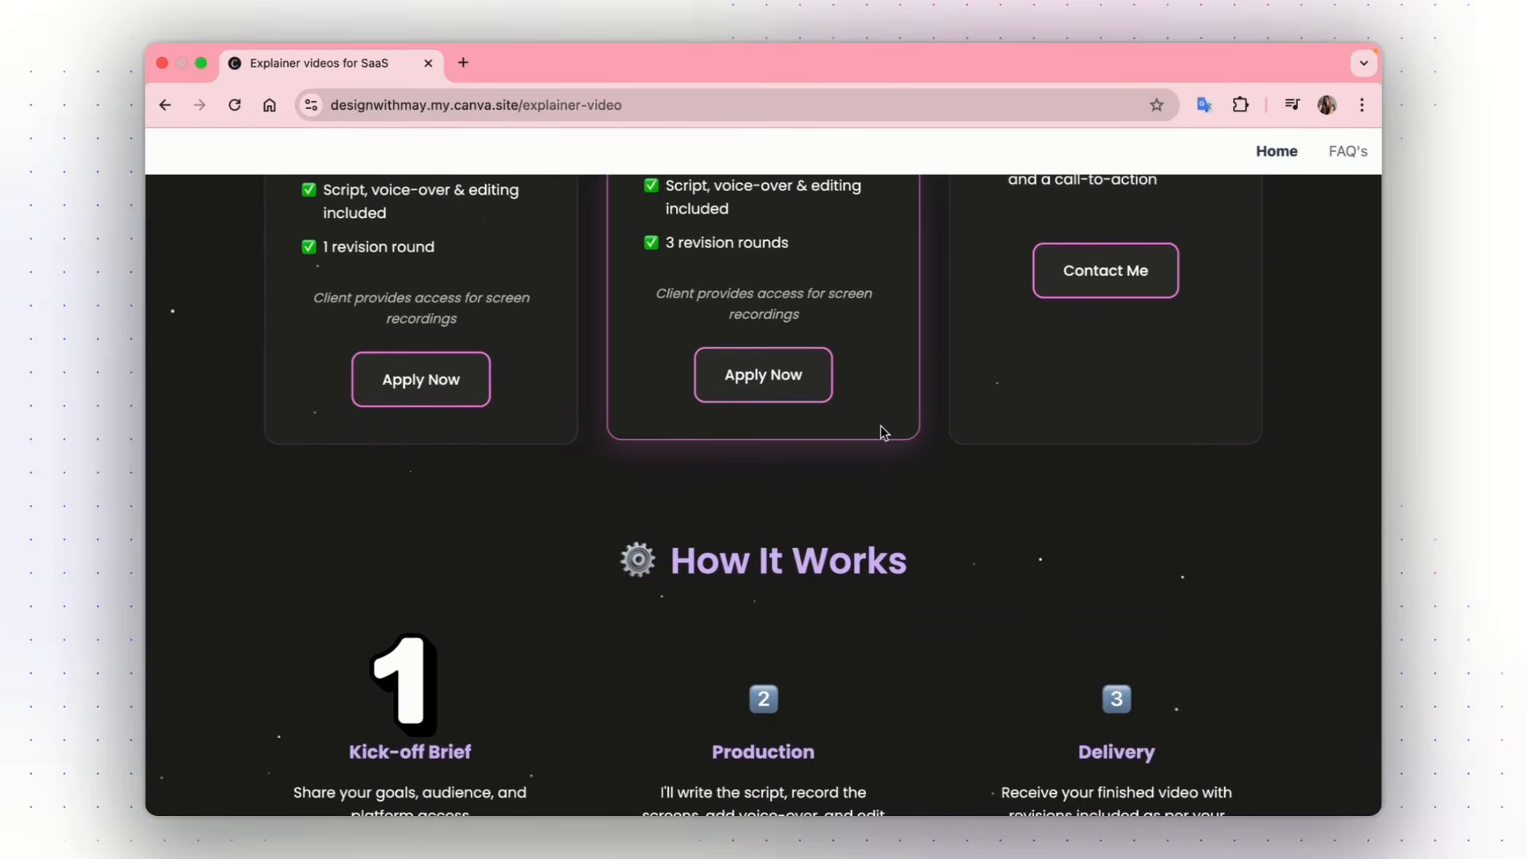
scroll(883, 432, up, 2)
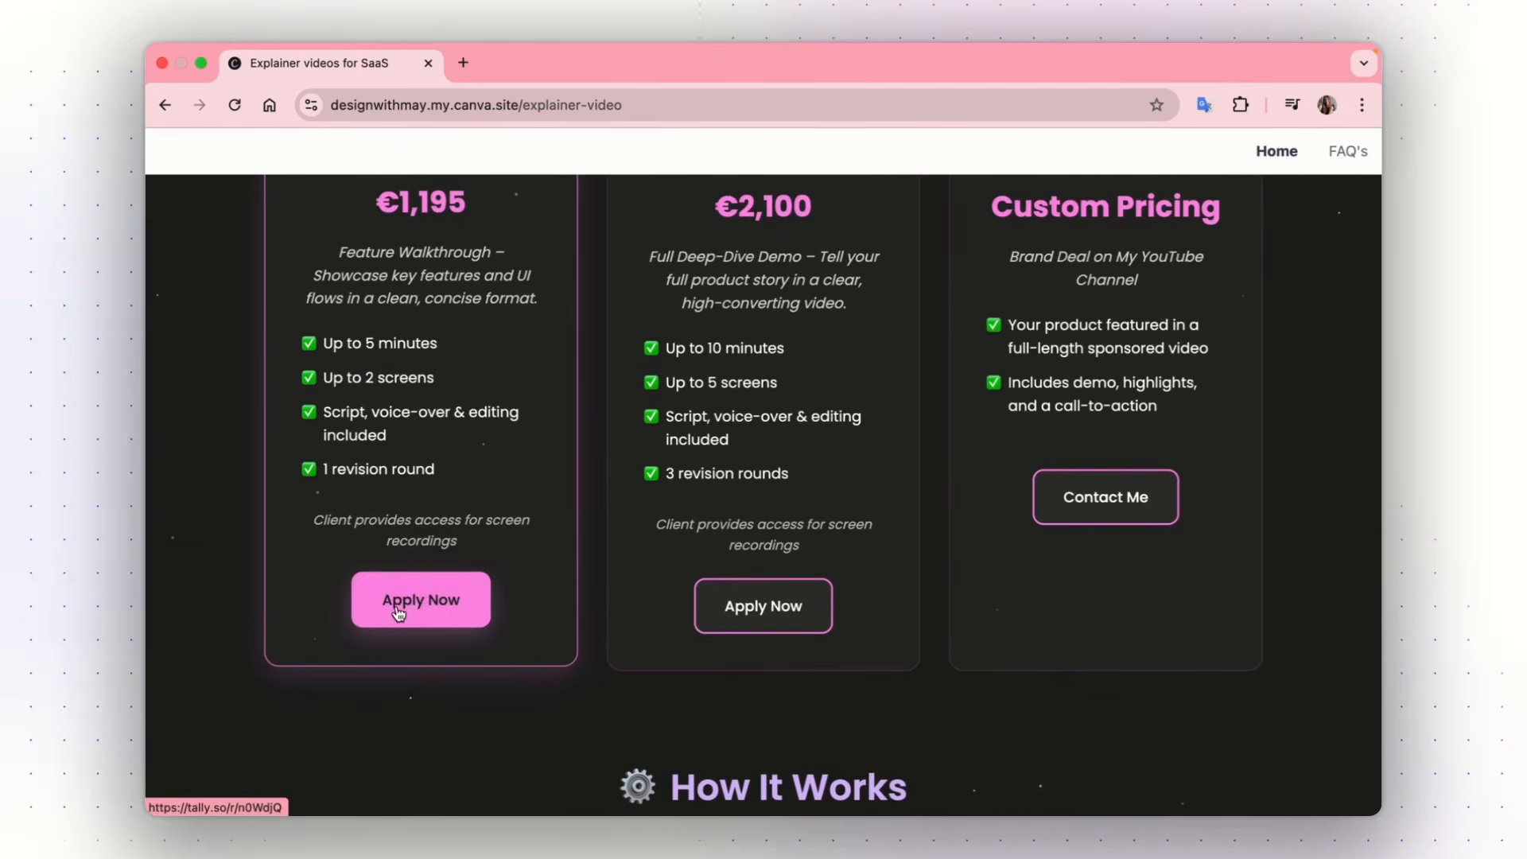
Step: Open the application form from the Premium Package, look through its fields, and close it
click(744, 606)
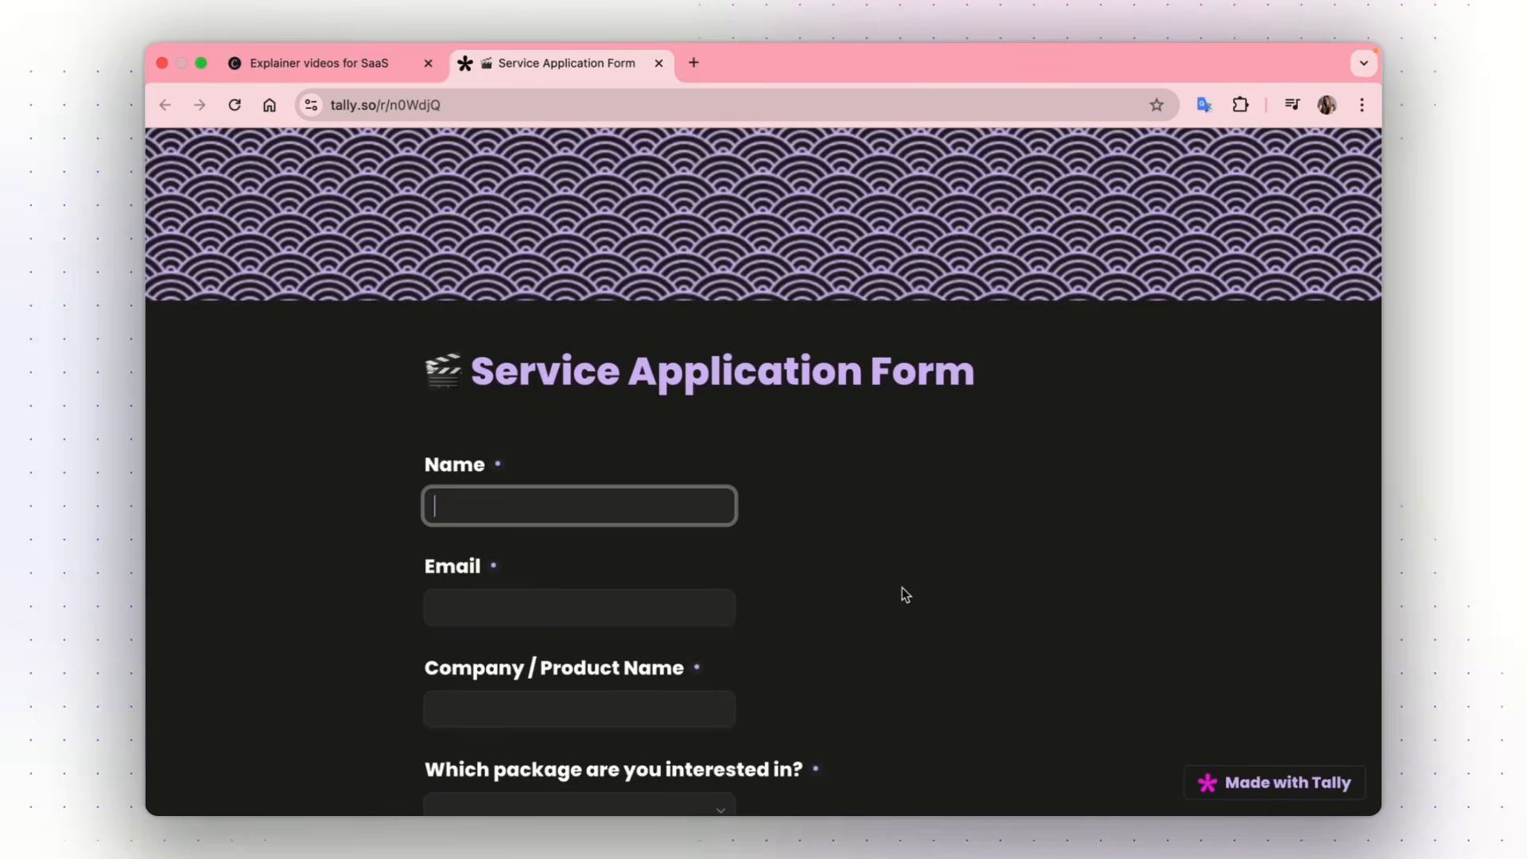
scroll(903, 590, down, 1)
scroll(903, 589, down, 3)
scroll(904, 588, up, 4)
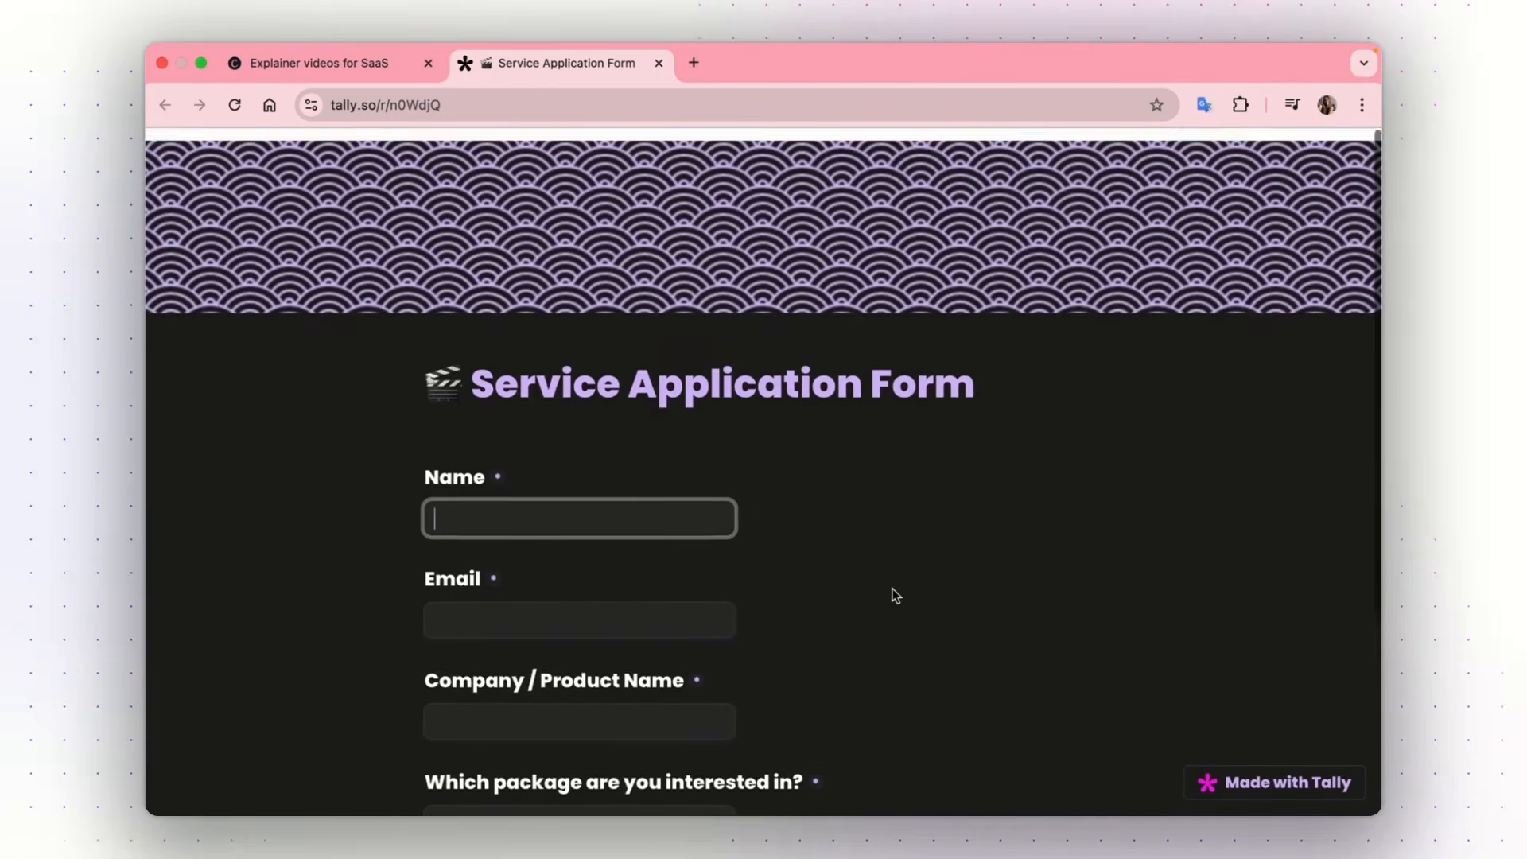
click(658, 63)
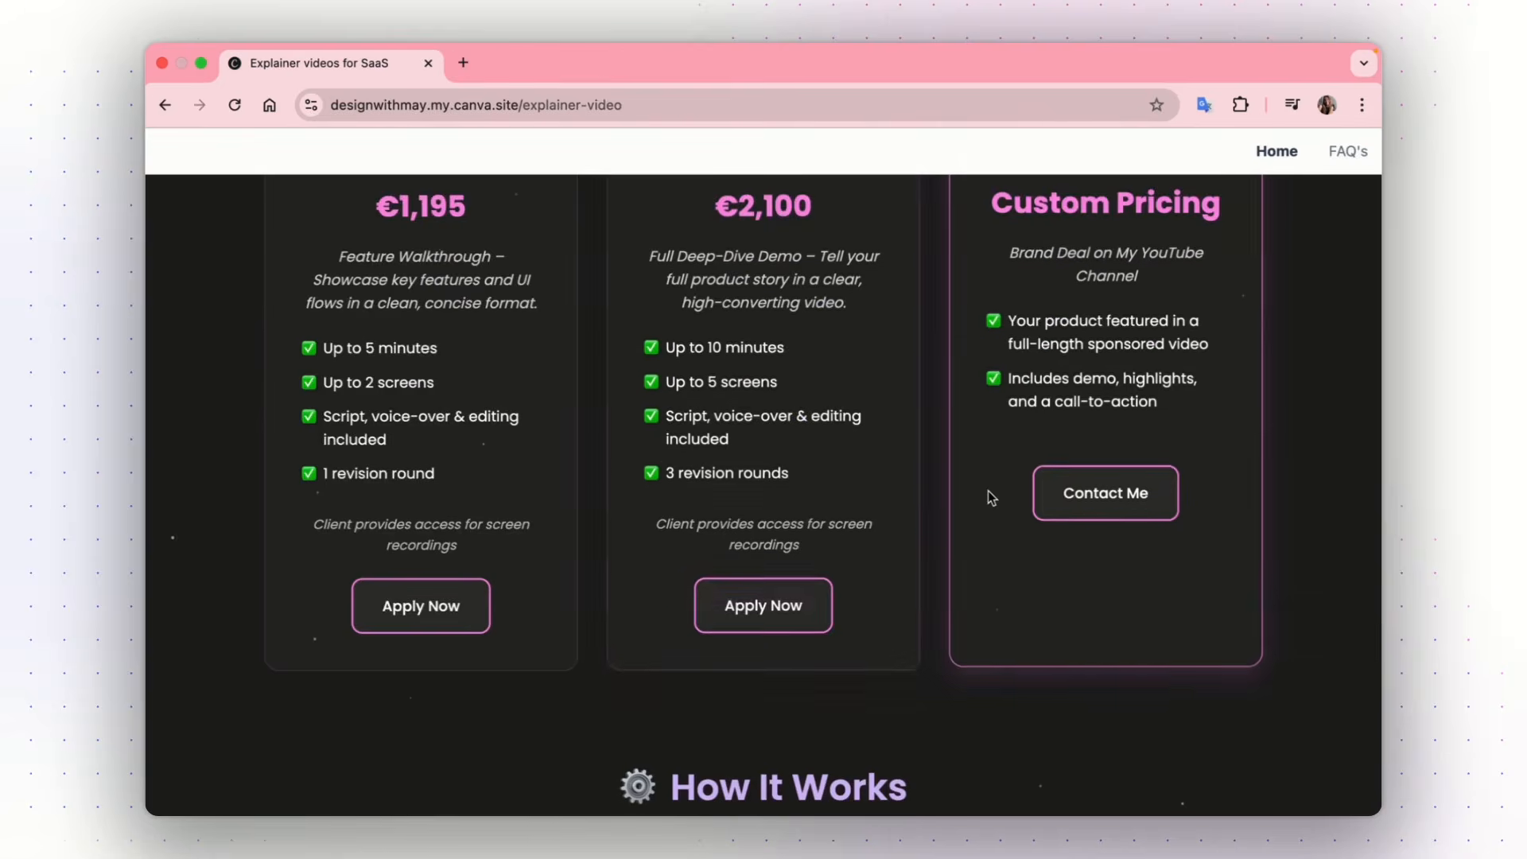
Step: Review the live page's How It Works and Examples sections, and return to the pricing packages
scroll(988, 493, down, 6)
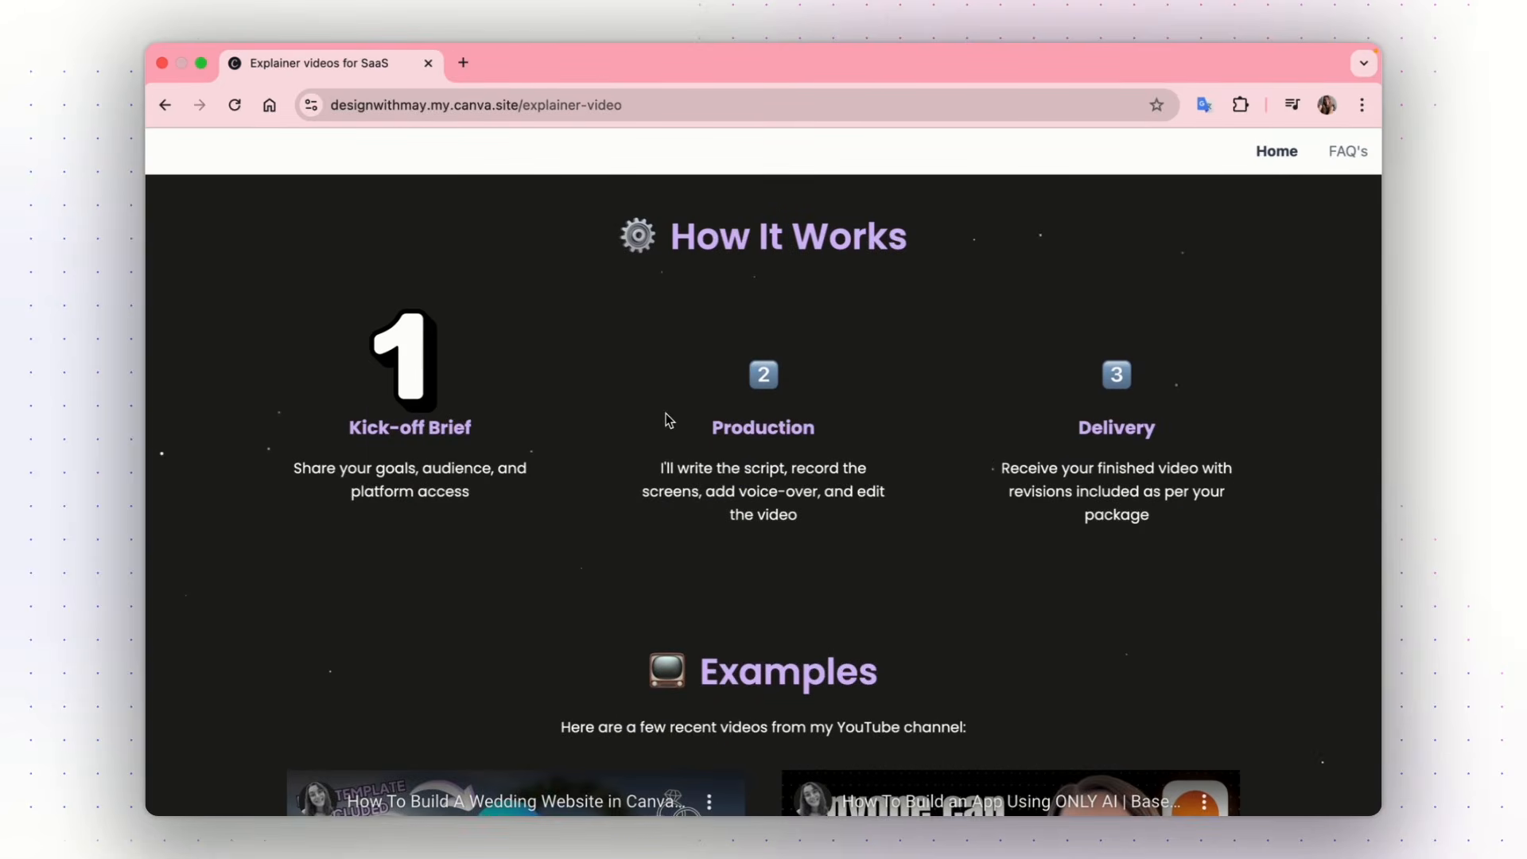
scroll(956, 436, down, 3)
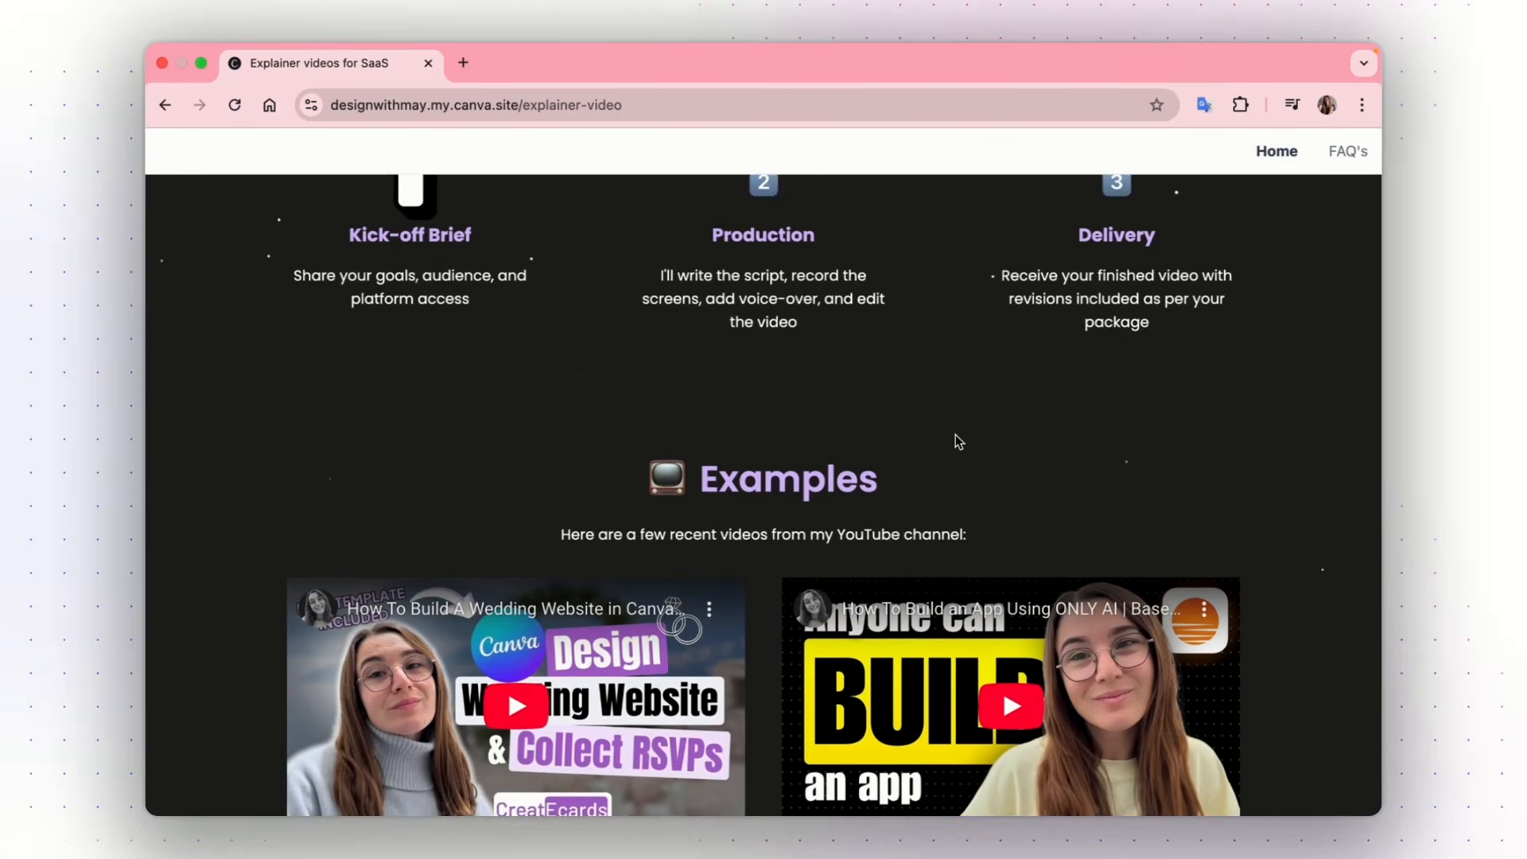
scroll(956, 440, down, 3)
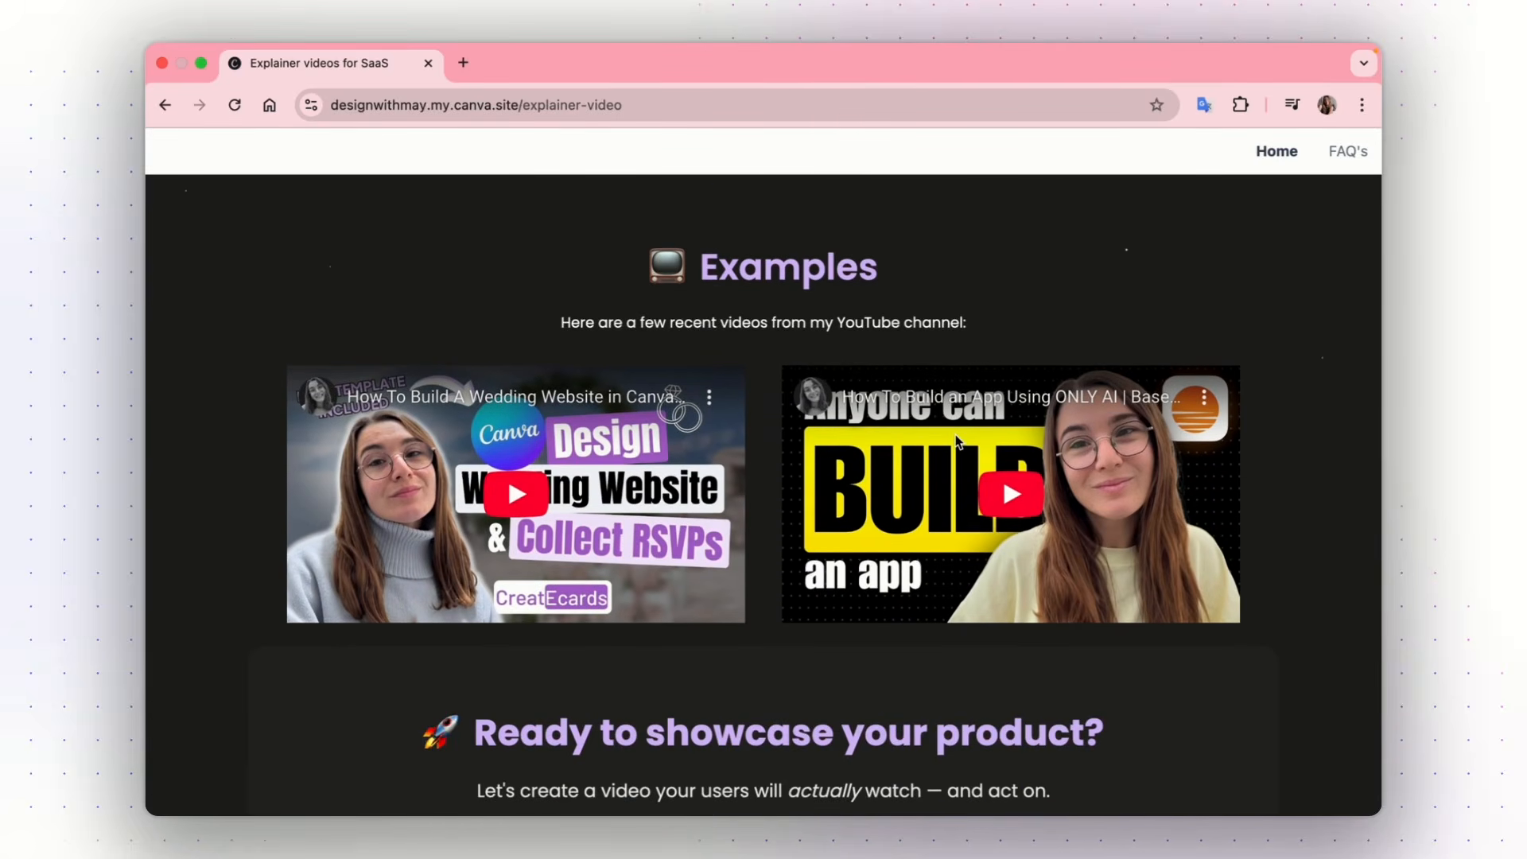
scroll(957, 440, down, 1)
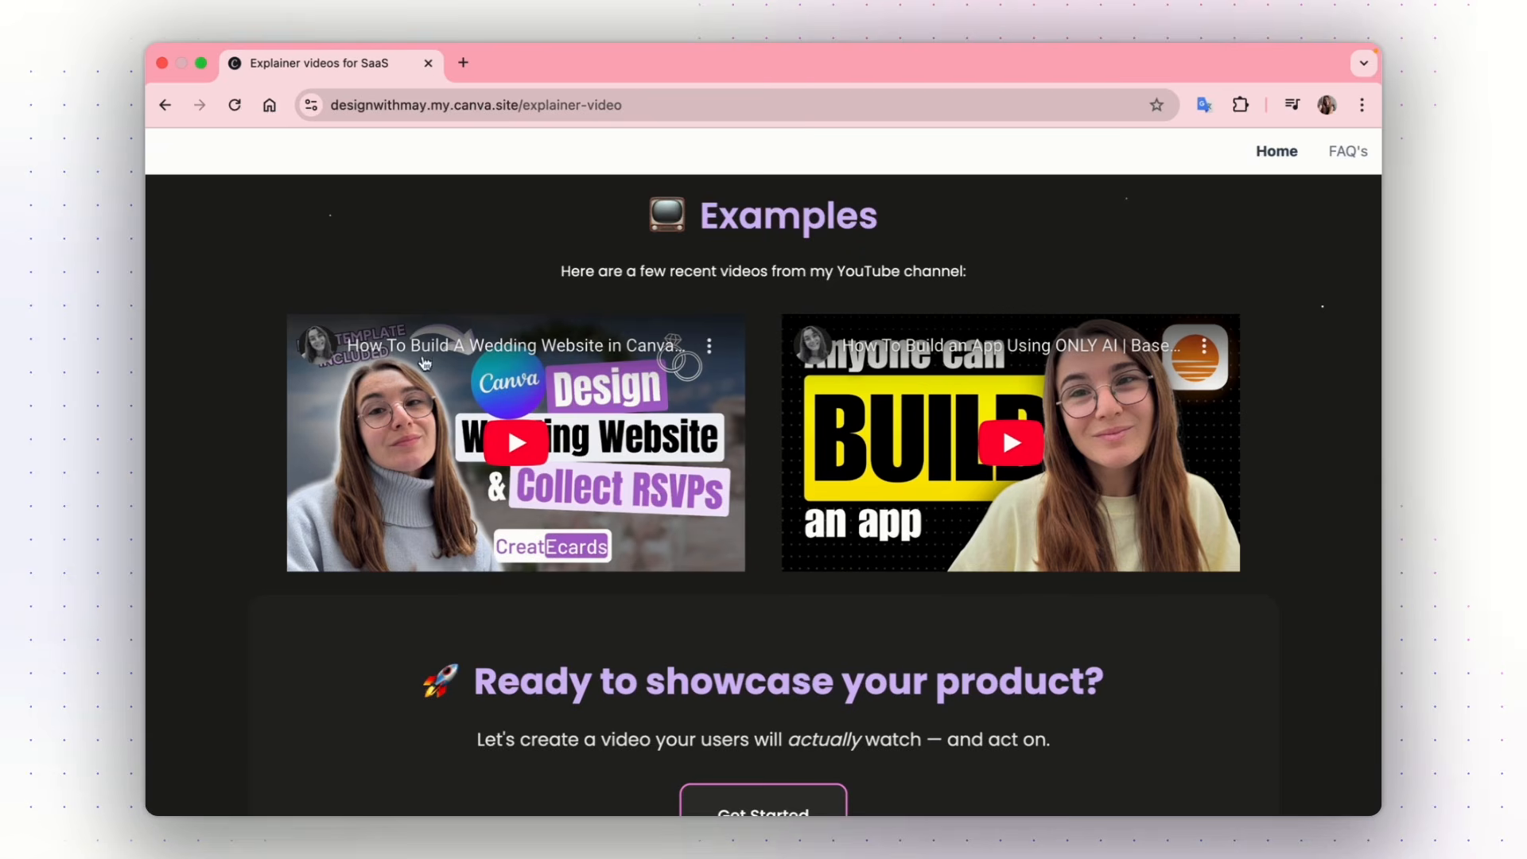
scroll(1014, 460, up, 3)
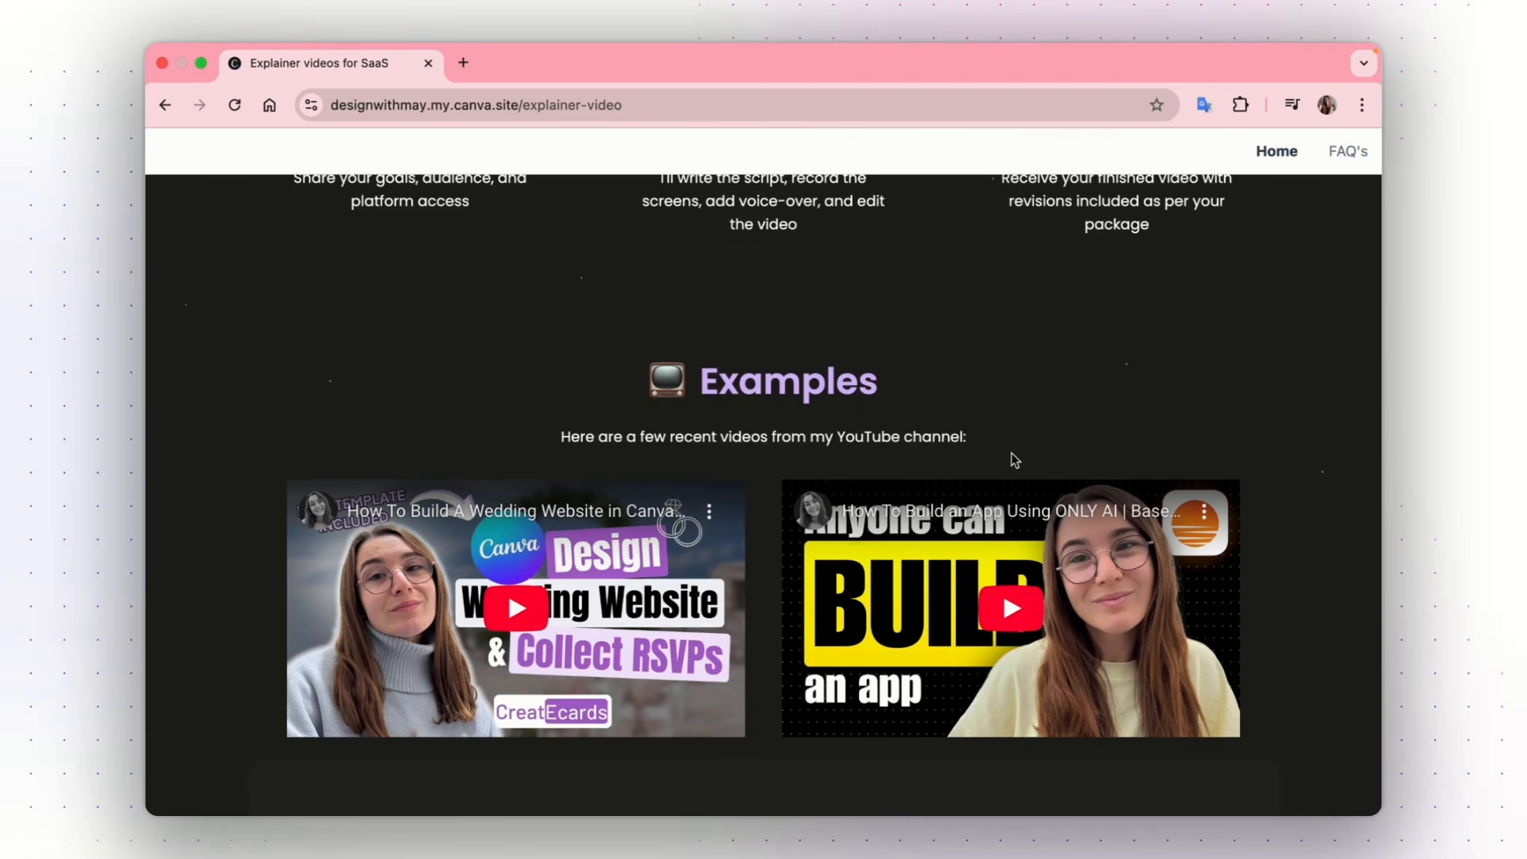
scroll(1014, 459, up, 15)
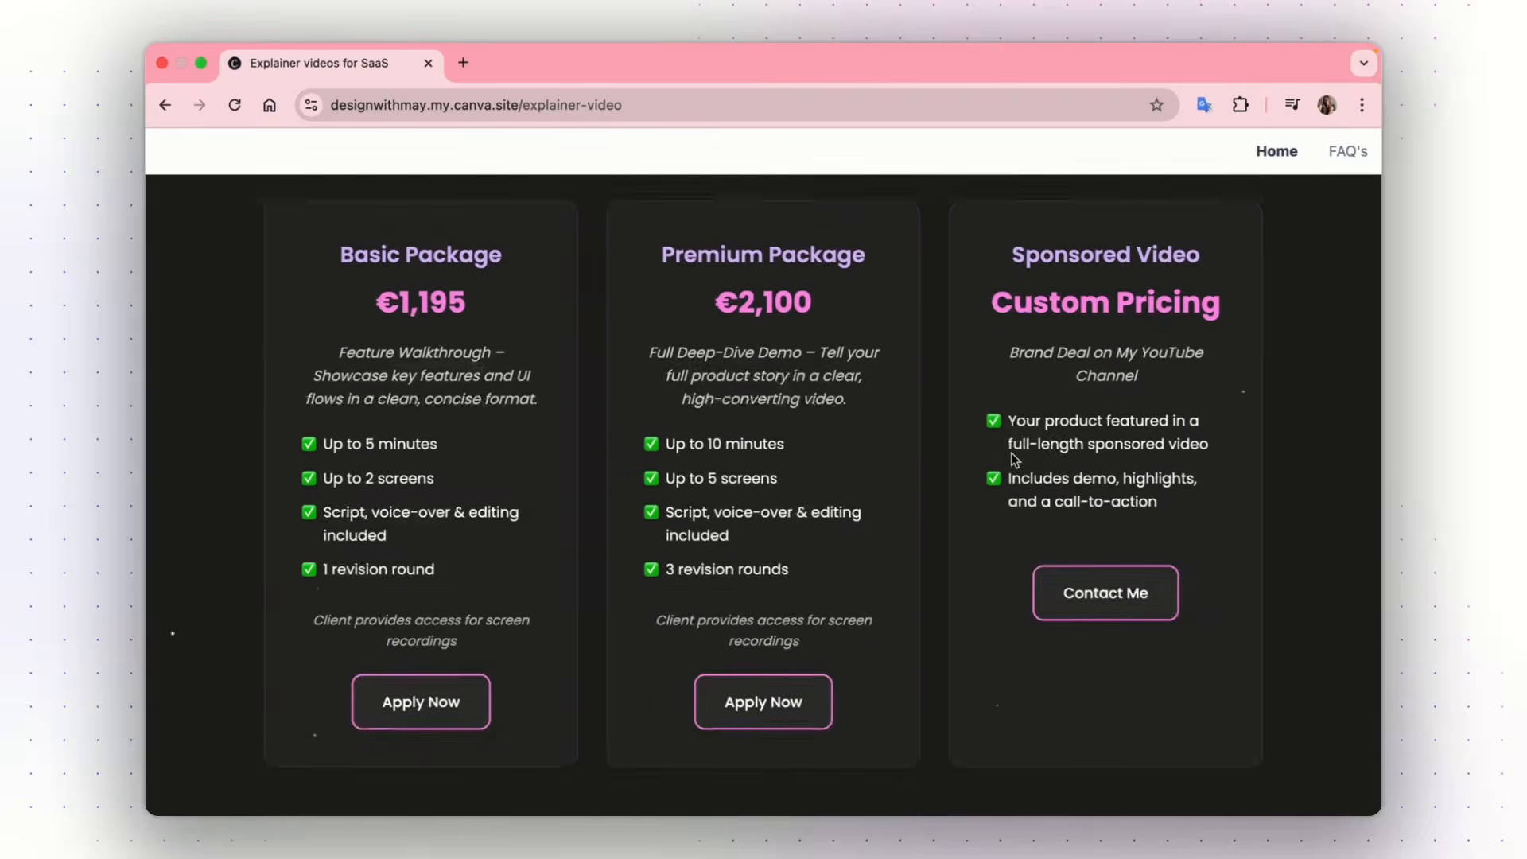